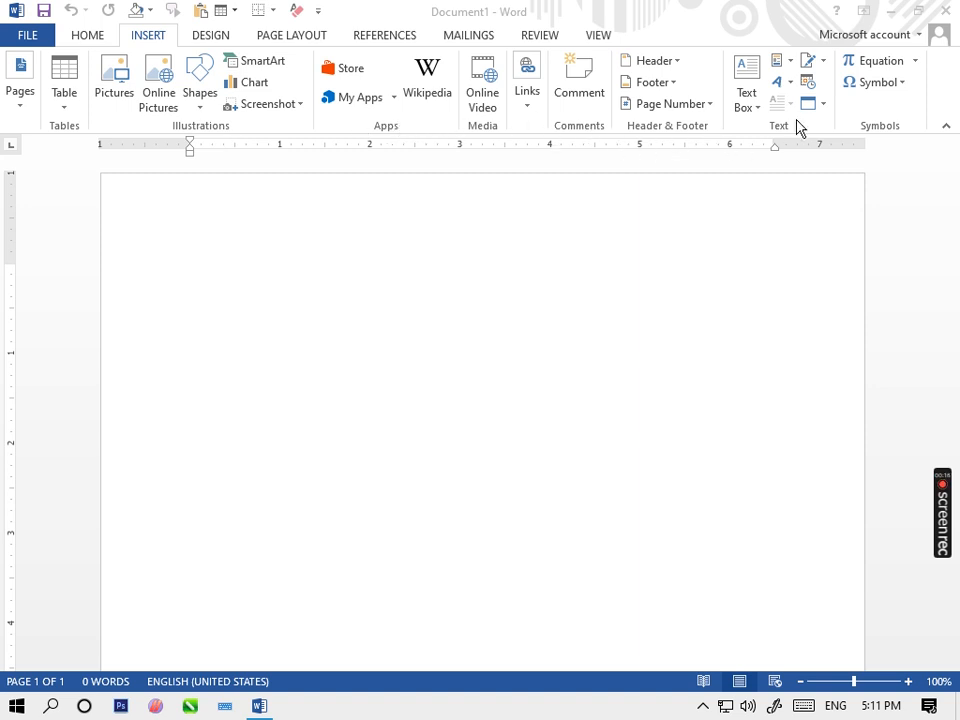
# - Insert the built-in Filigree cover page into the blank document
pyautogui.click(21, 104)
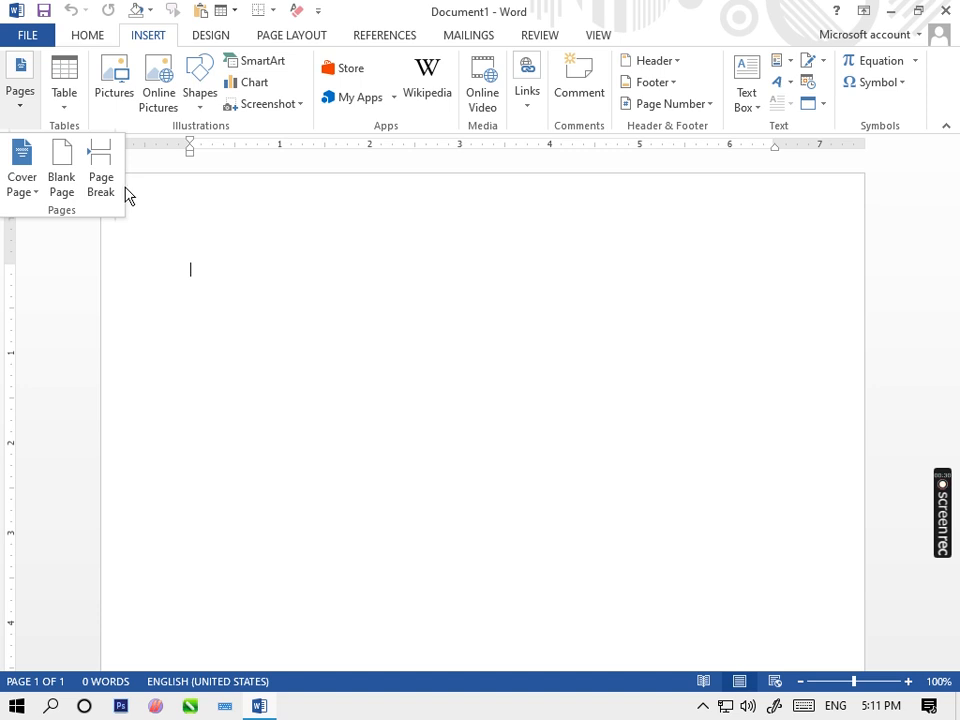
pyautogui.click(299, 270)
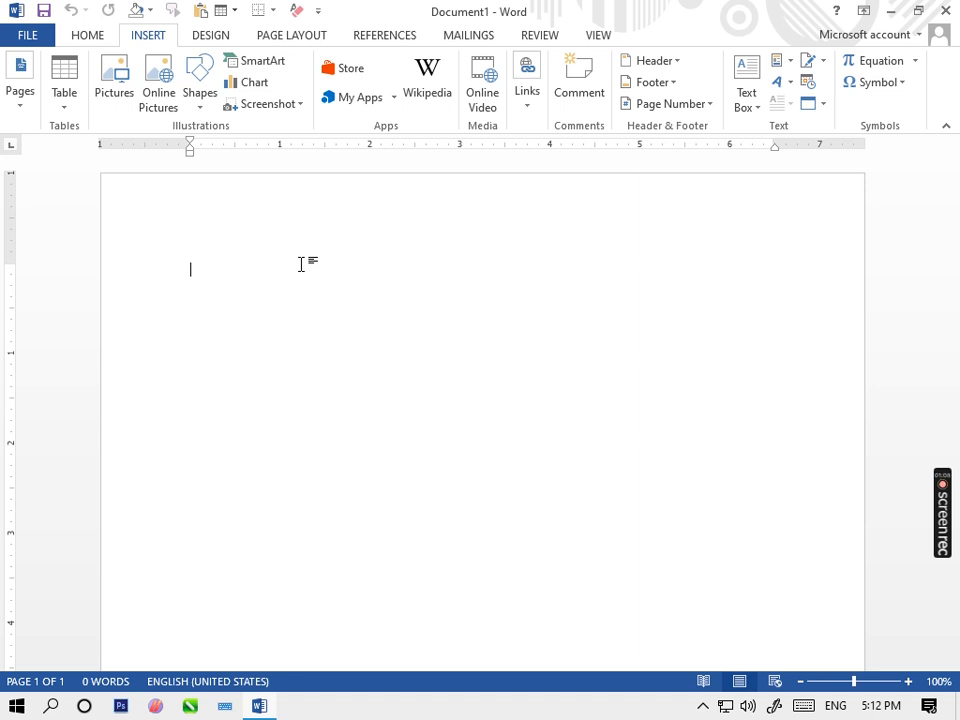
pyautogui.click(17, 105)
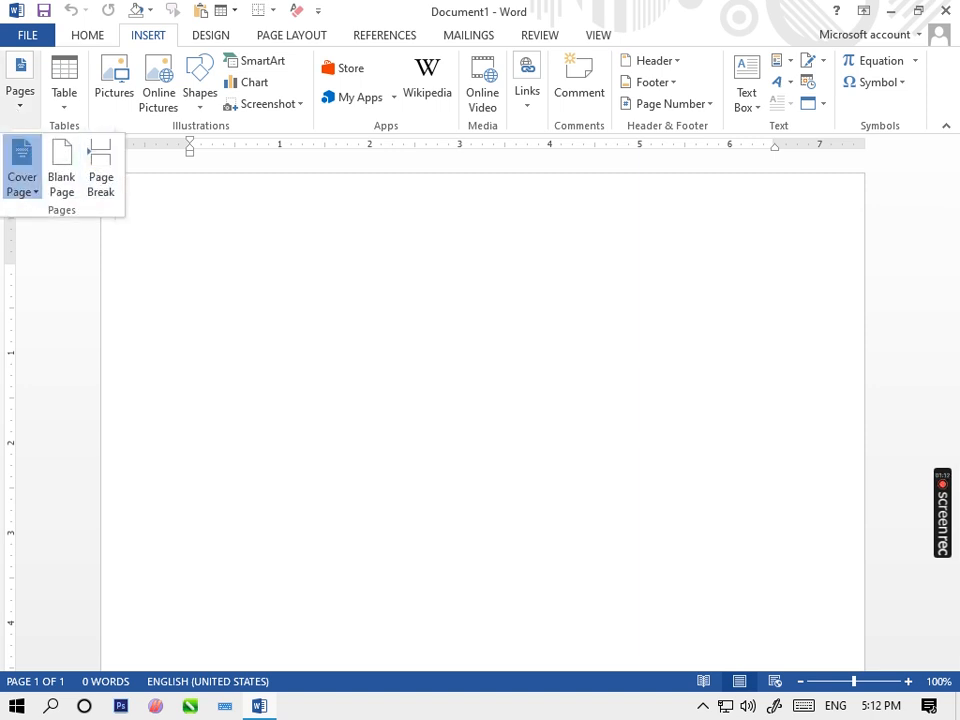
pyautogui.click(22, 175)
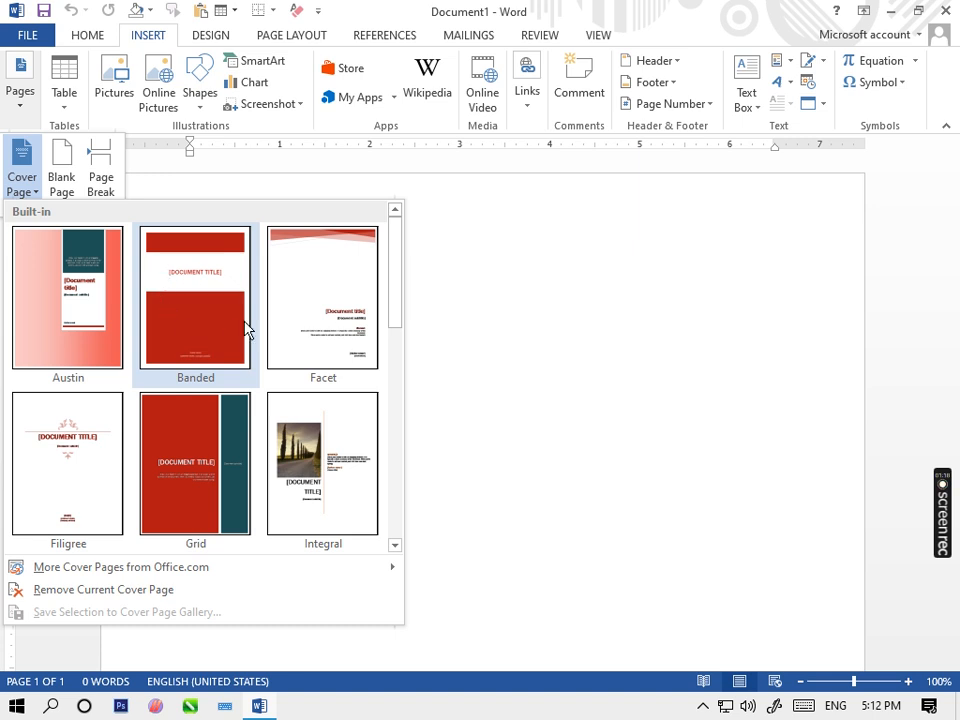
pyautogui.click(96, 444)
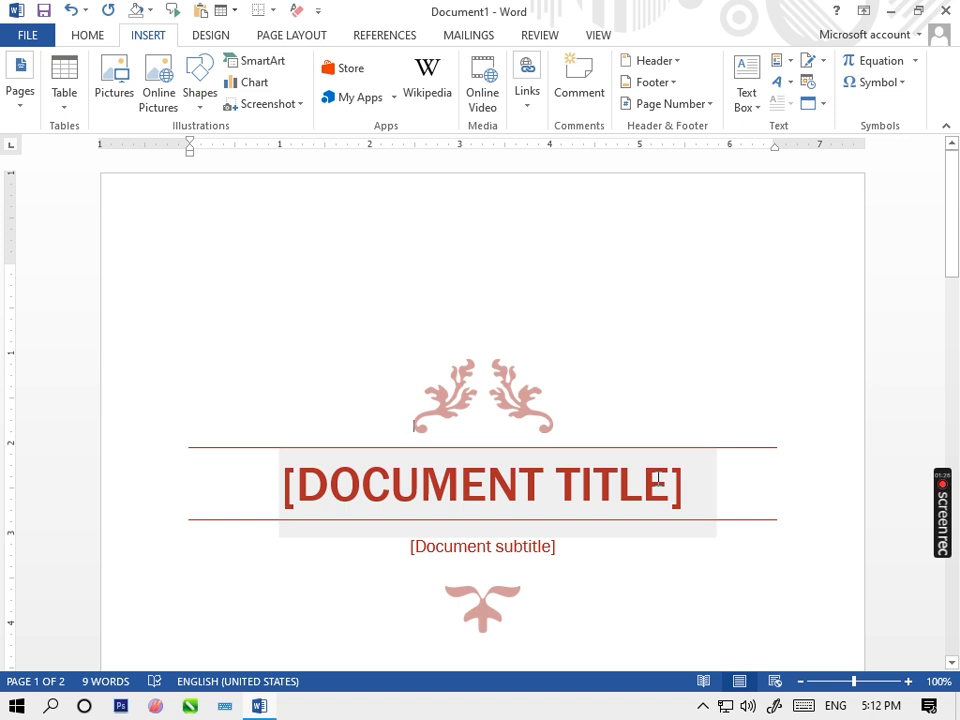
pyautogui.write('c')
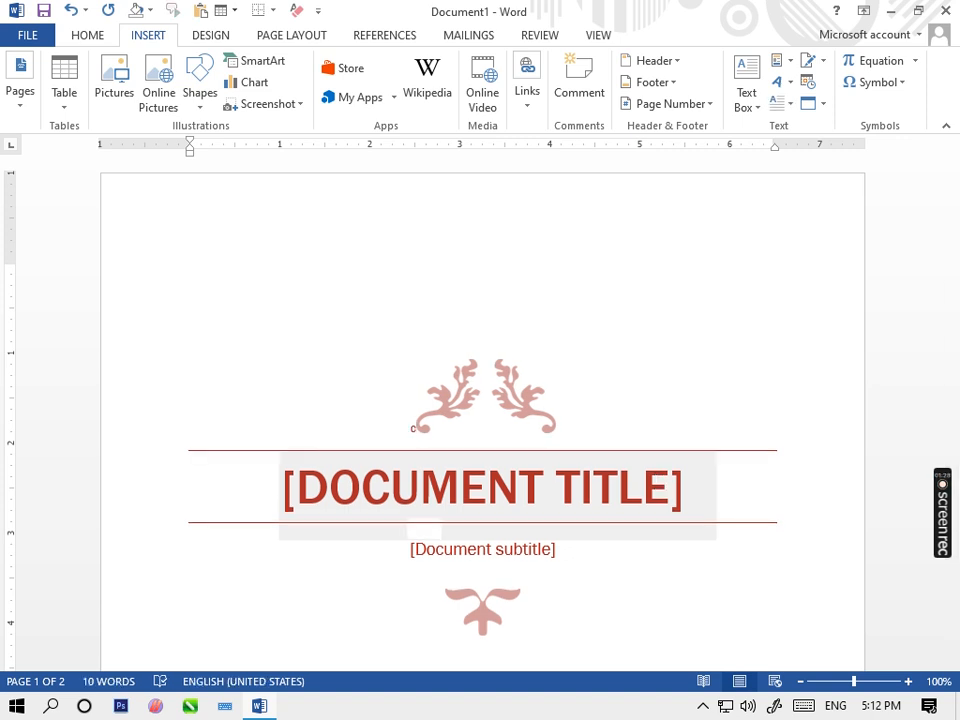
pyautogui.write('c')
pyautogui.press('BackSpace')
pyautogui.press('BackSpace')
# - Set the cover page's title to "computer" and its subtitle to "networking"
pyautogui.click(654, 486)
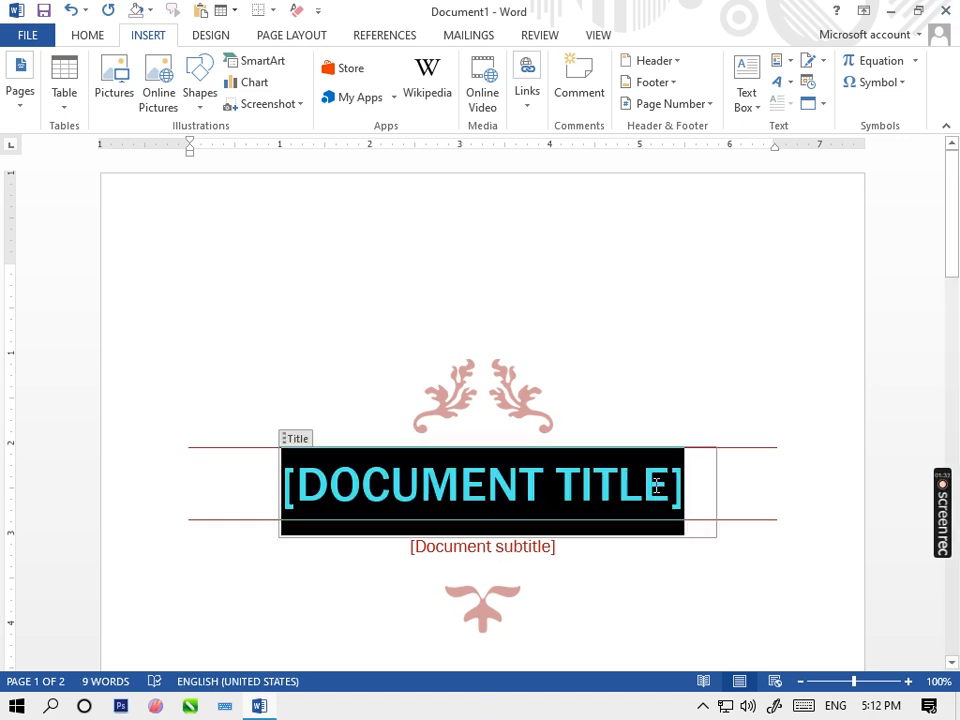
pyautogui.write('compu')
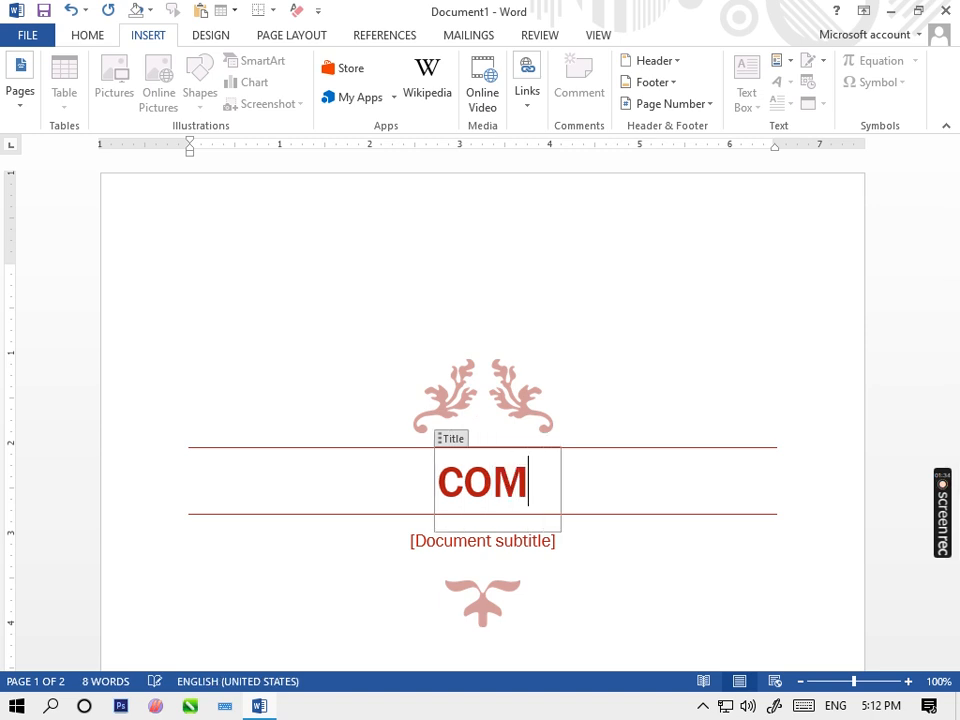
pyautogui.write('ter')
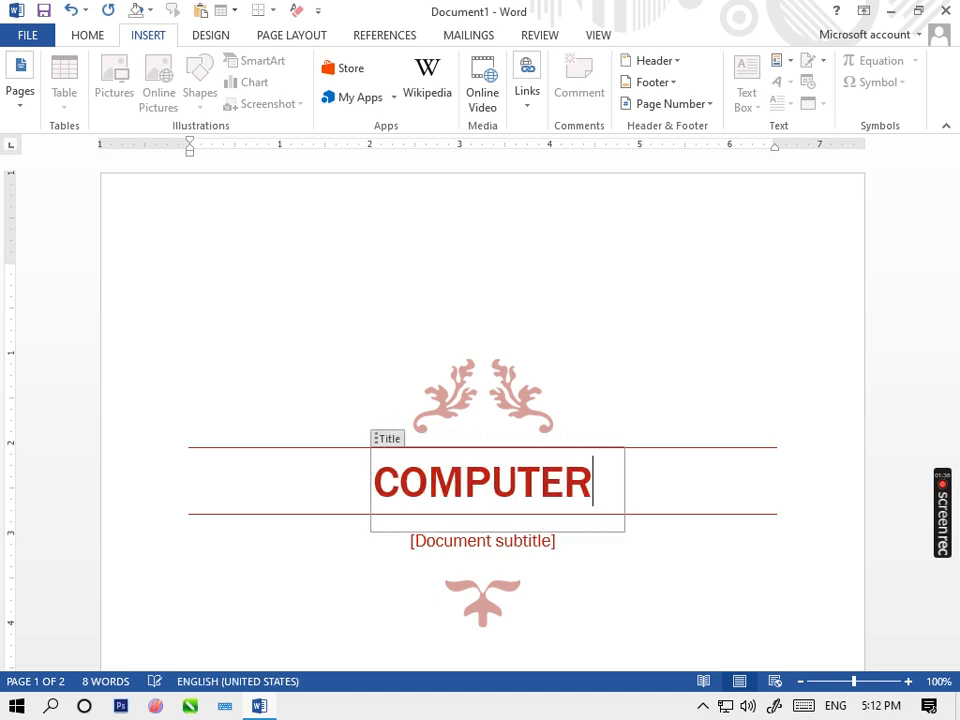
pyautogui.click(514, 540)
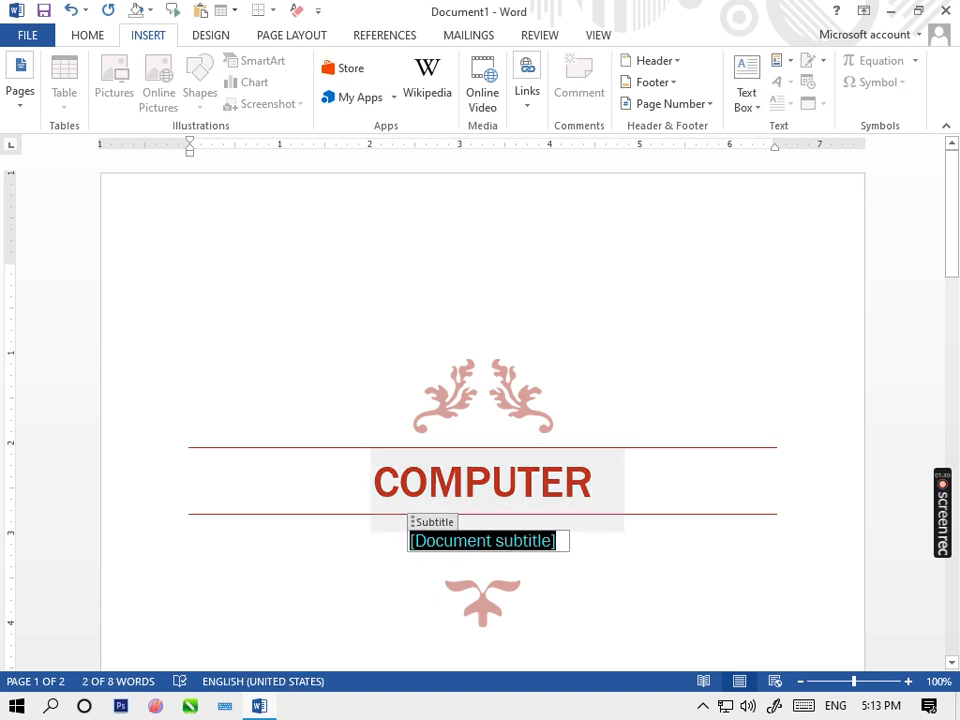
pyautogui.write('netwo')
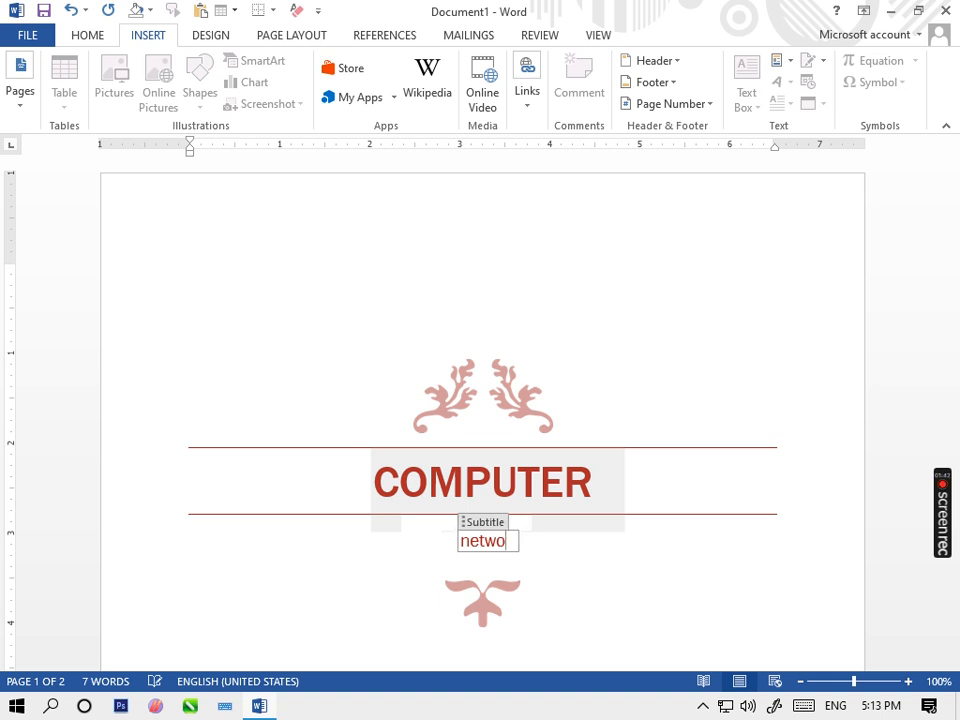
pyautogui.write('rking')
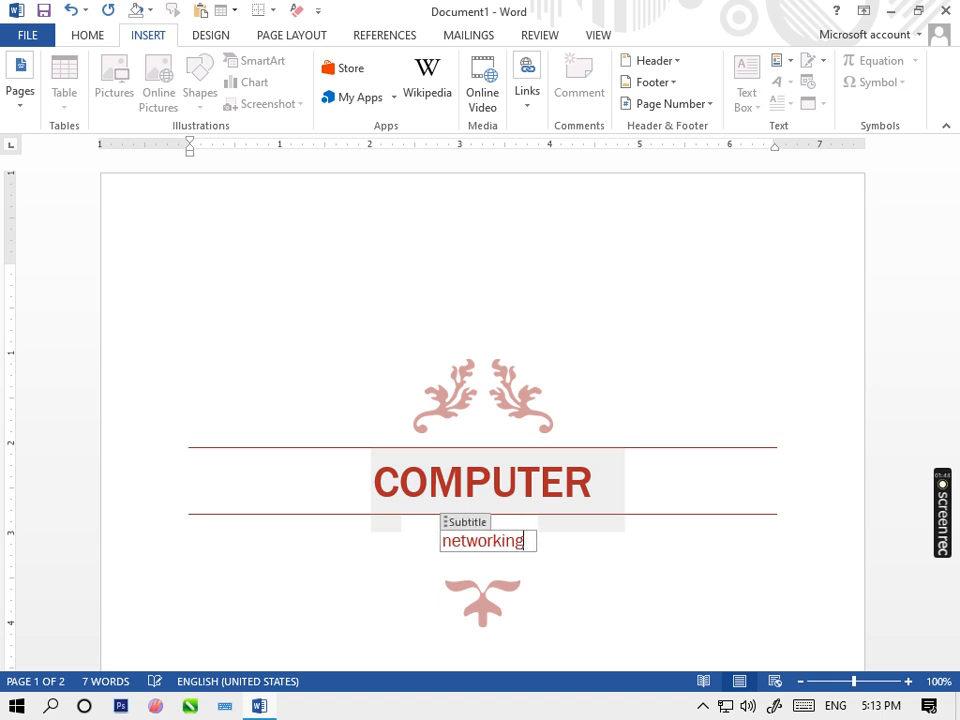
# - Examine the date, company name and company address placeholders at the foot of the cover page
pyautogui.scroll(-10, 583, 546)
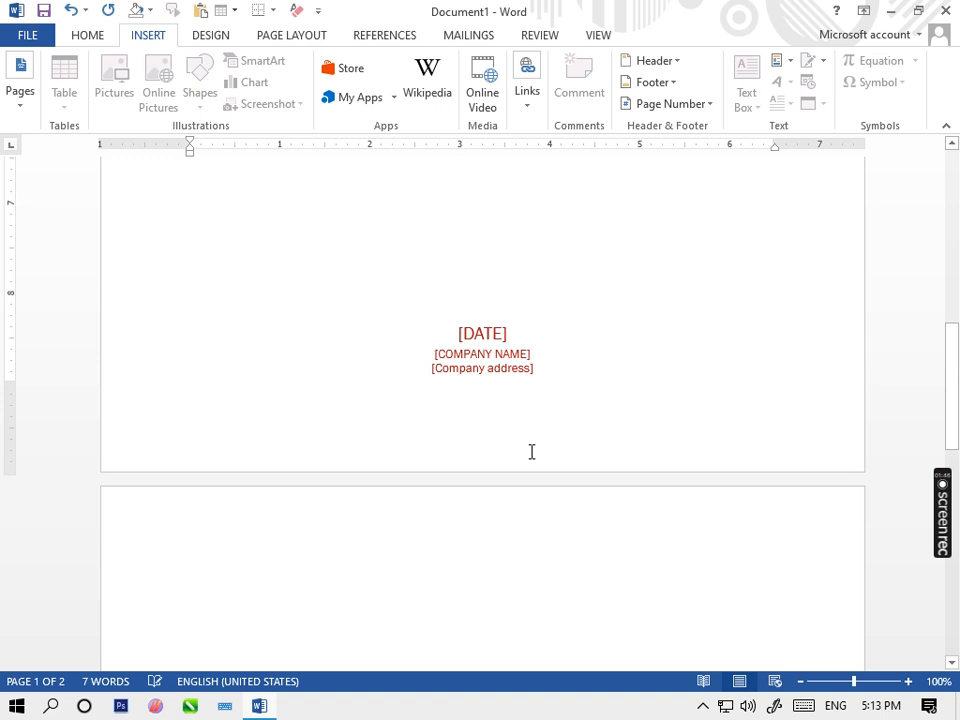
pyautogui.click(500, 338)
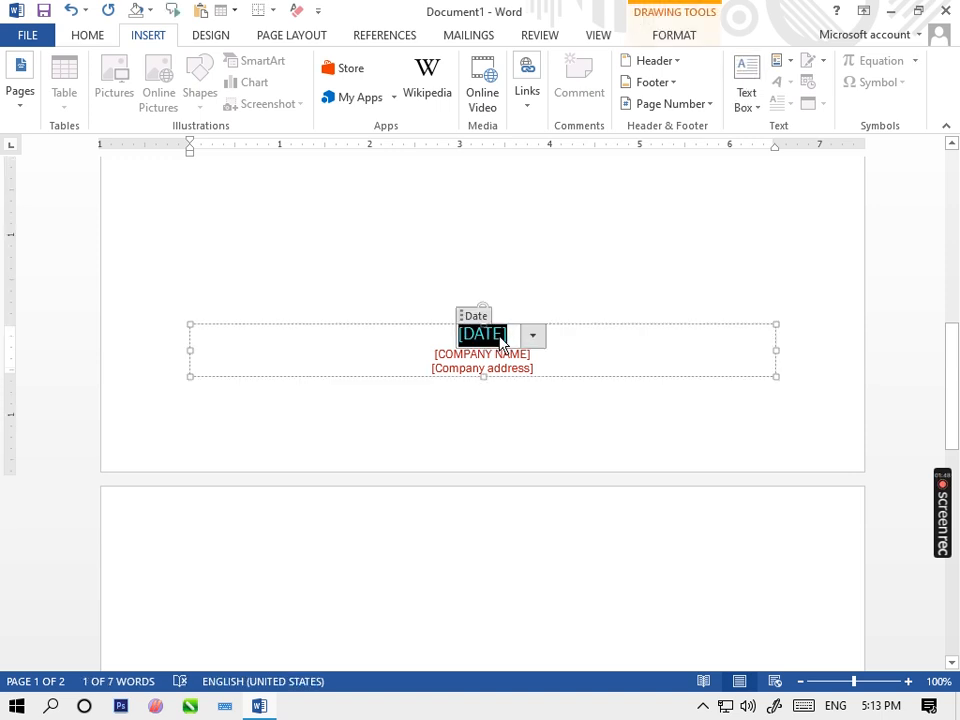
pyautogui.click(522, 356)
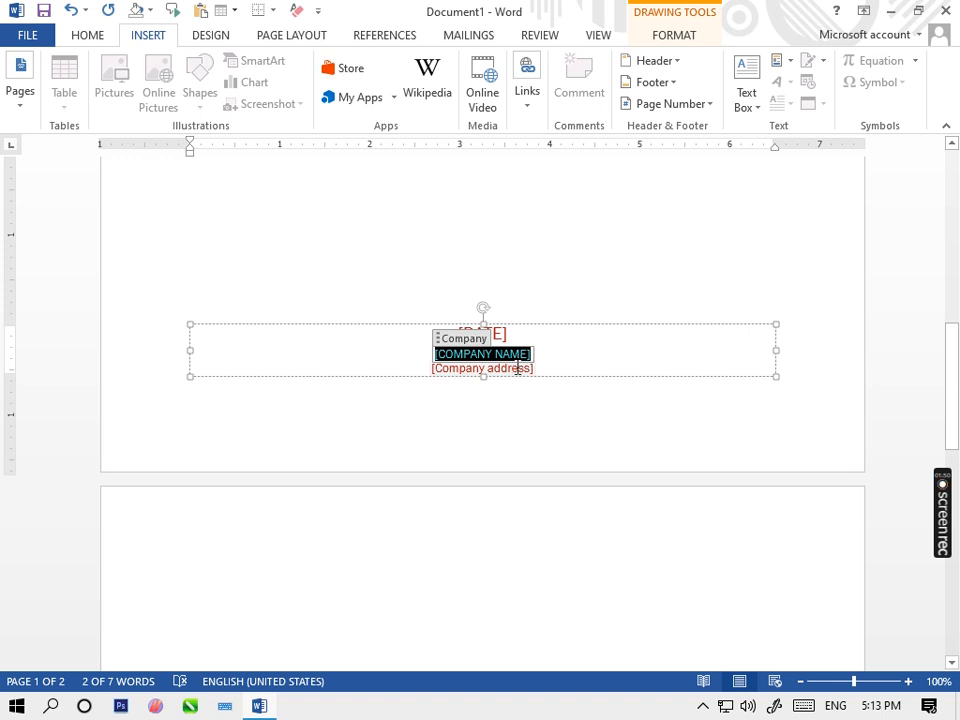
pyautogui.click(518, 372)
pyautogui.click(510, 362)
pyautogui.click(511, 372)
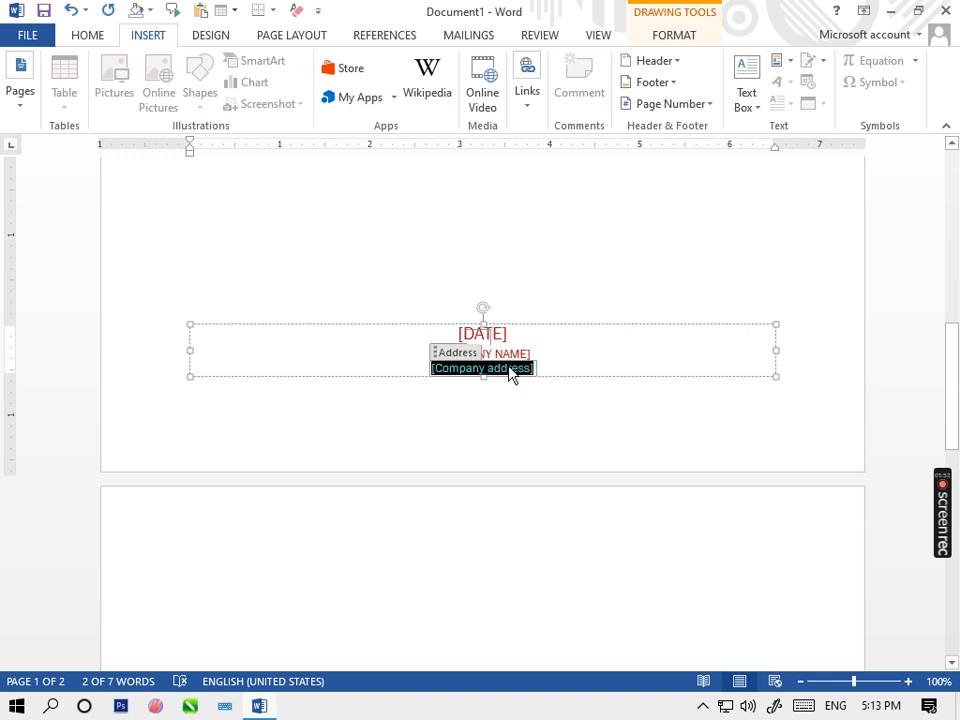
pyautogui.scroll(10, 428, 452)
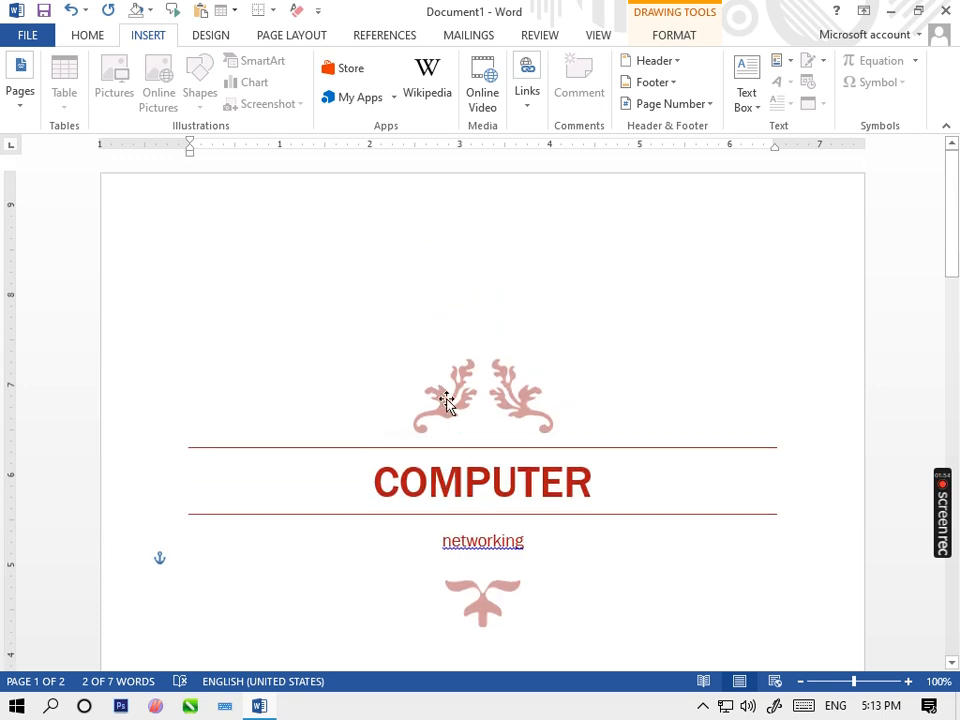
pyautogui.scroll(-10, 390, 290)
pyautogui.scroll(10, 390, 310)
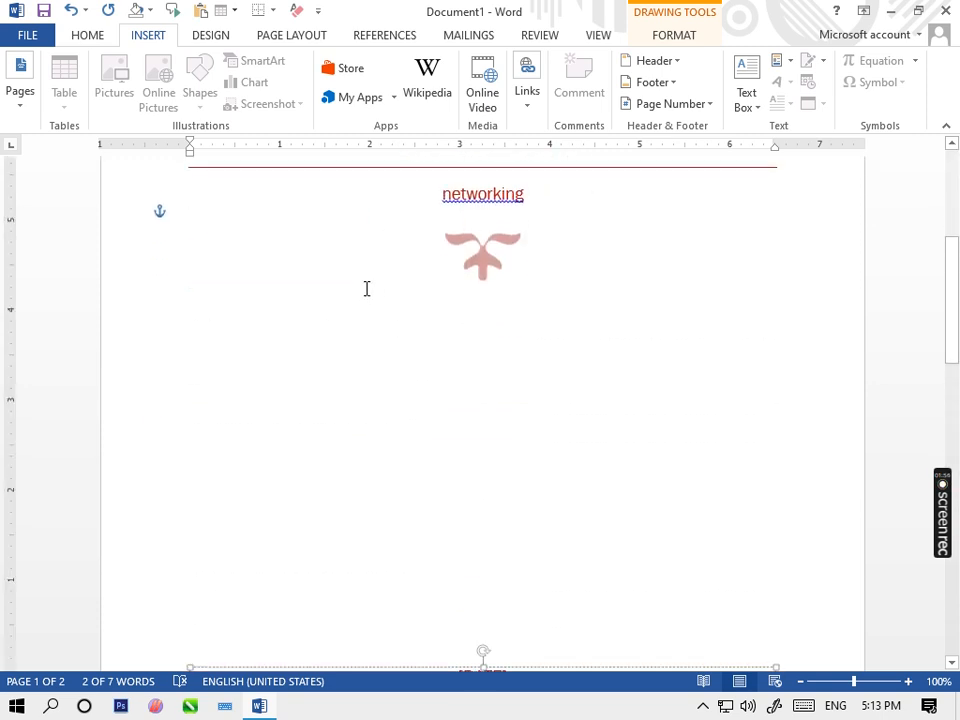
# - Replace the Filigree cover page with the built-in Austin design
pyautogui.click(18, 100)
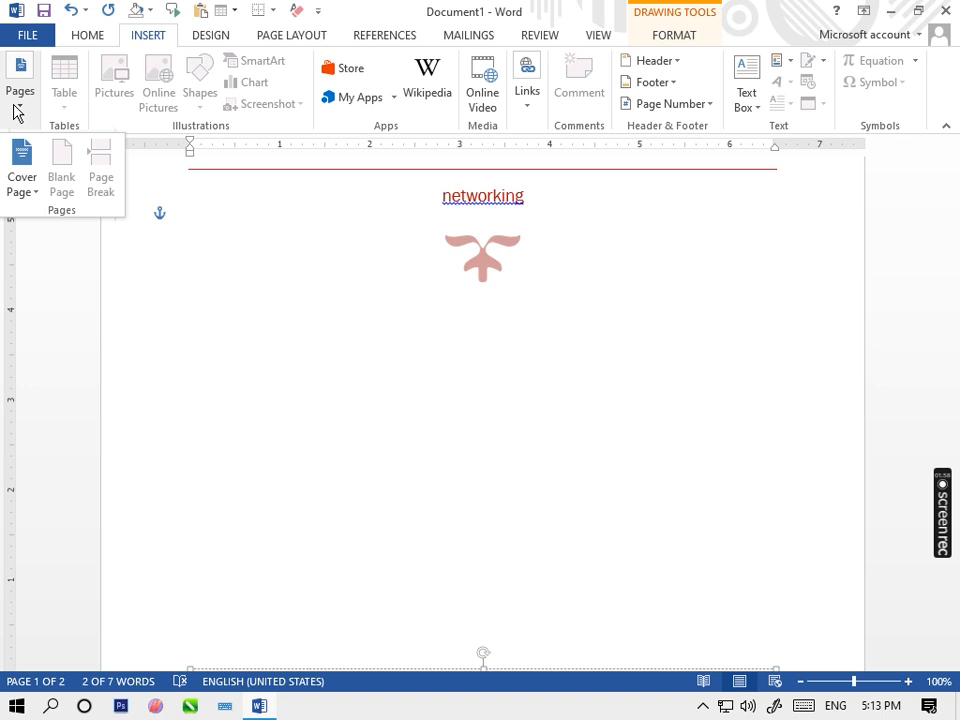
pyautogui.click(28, 188)
pyautogui.click(85, 325)
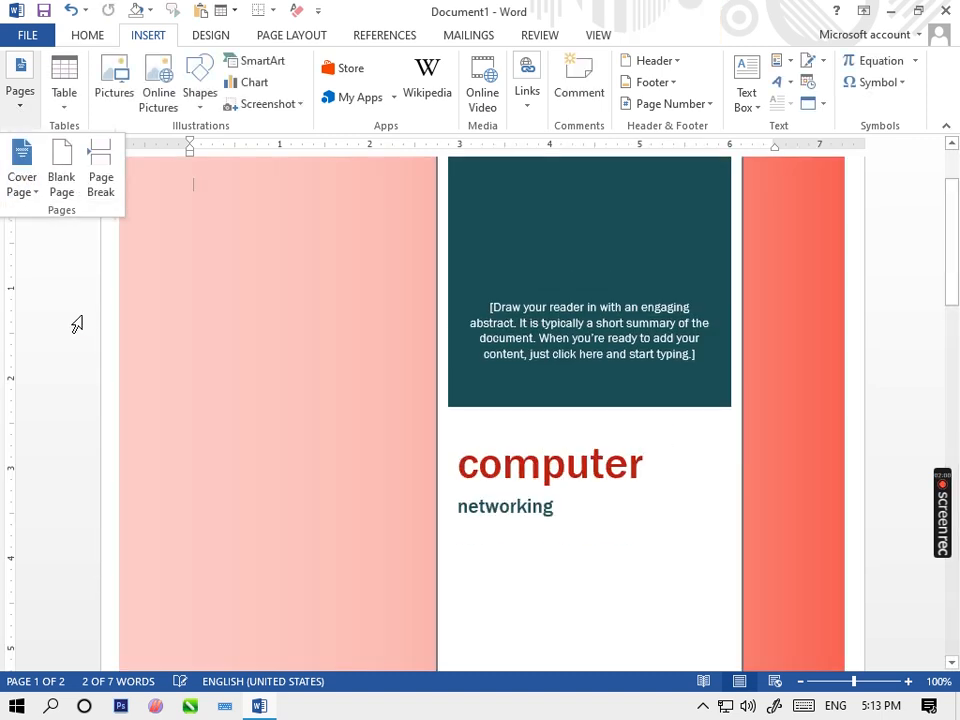
pyautogui.scroll(-10, 490, 400)
pyautogui.scroll(5, 495, 378)
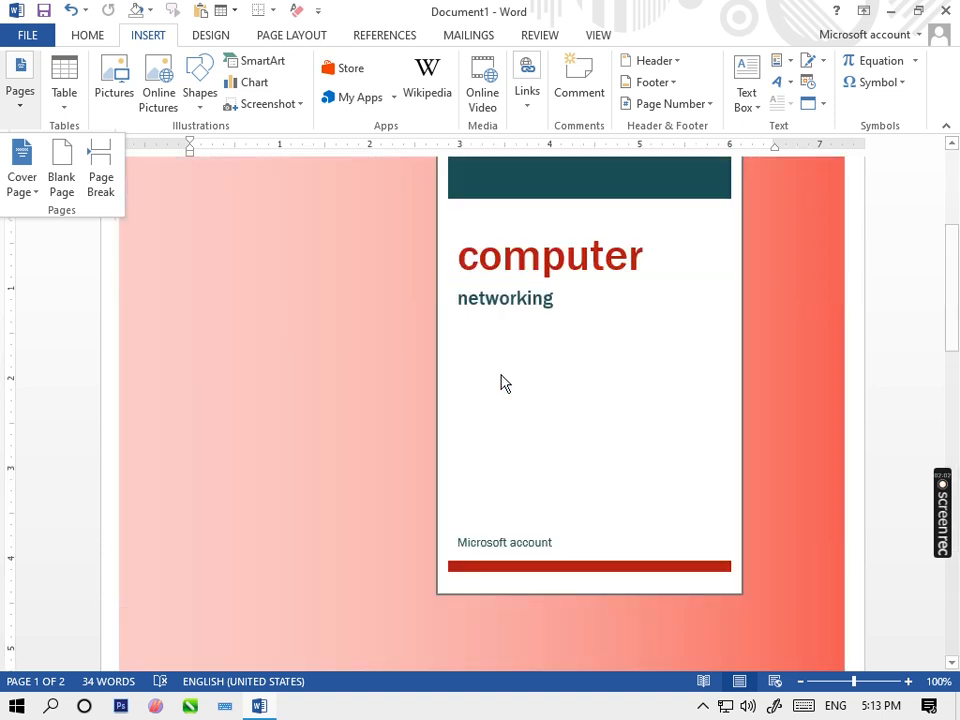
# - Replace the Austin cover page with the built-in Integral design
pyautogui.click(30, 196)
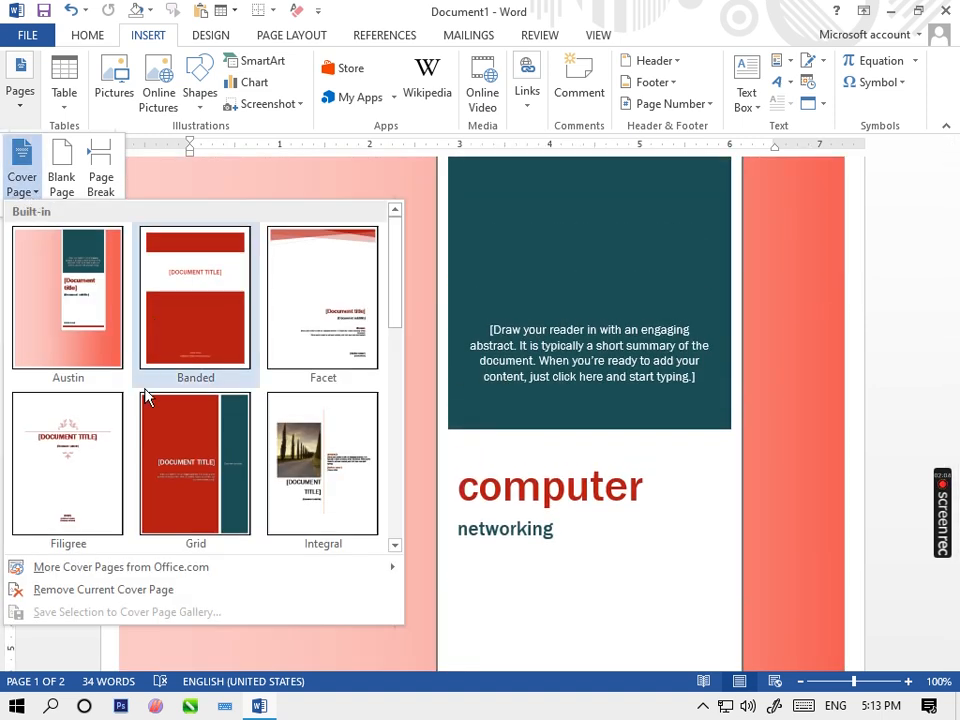
pyautogui.click(315, 508)
pyautogui.scroll(-6, 343, 490)
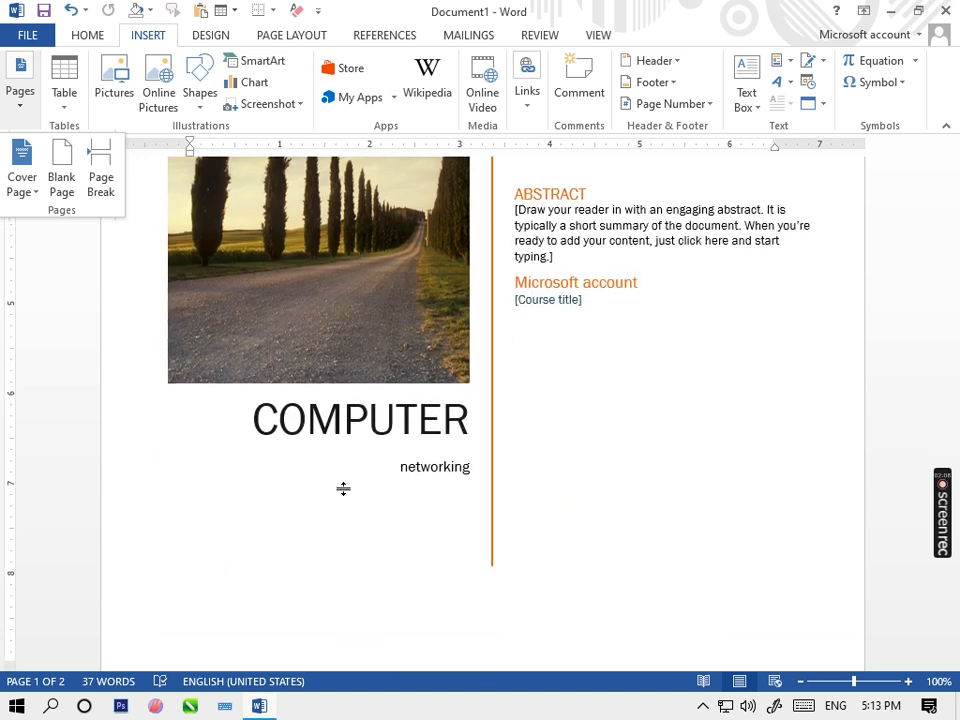
# - Review the Integral cover page's layout and the page that follows it
pyautogui.scroll(-10, 531, 416)
pyautogui.scroll(12, 434, 440)
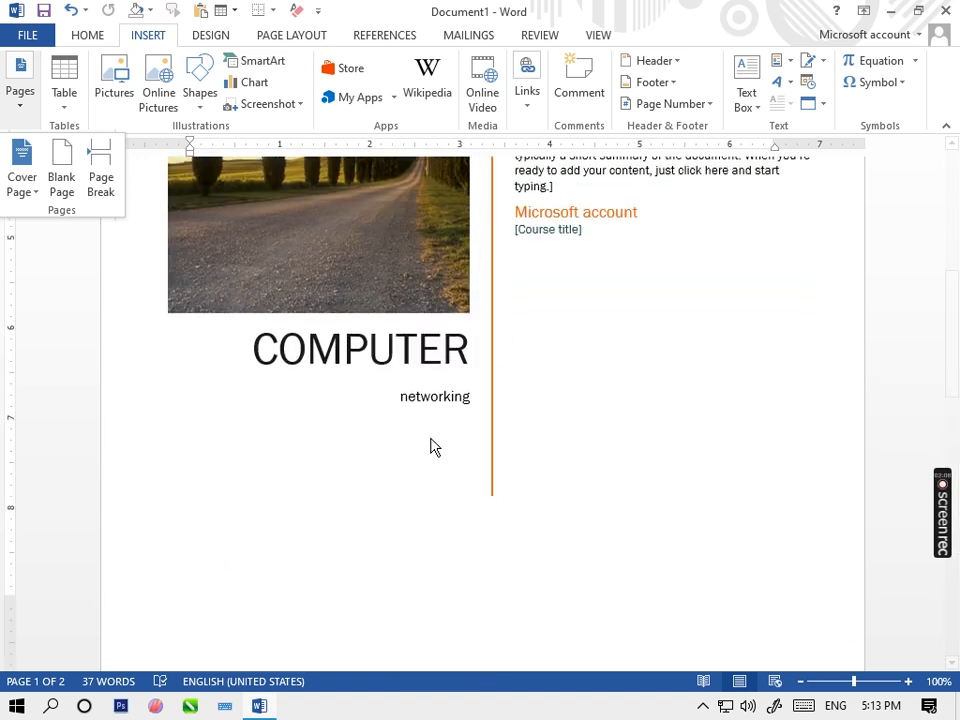
pyautogui.scroll(-10, 416, 435)
pyautogui.scroll(7, 402, 432)
pyautogui.scroll(4, 380, 440)
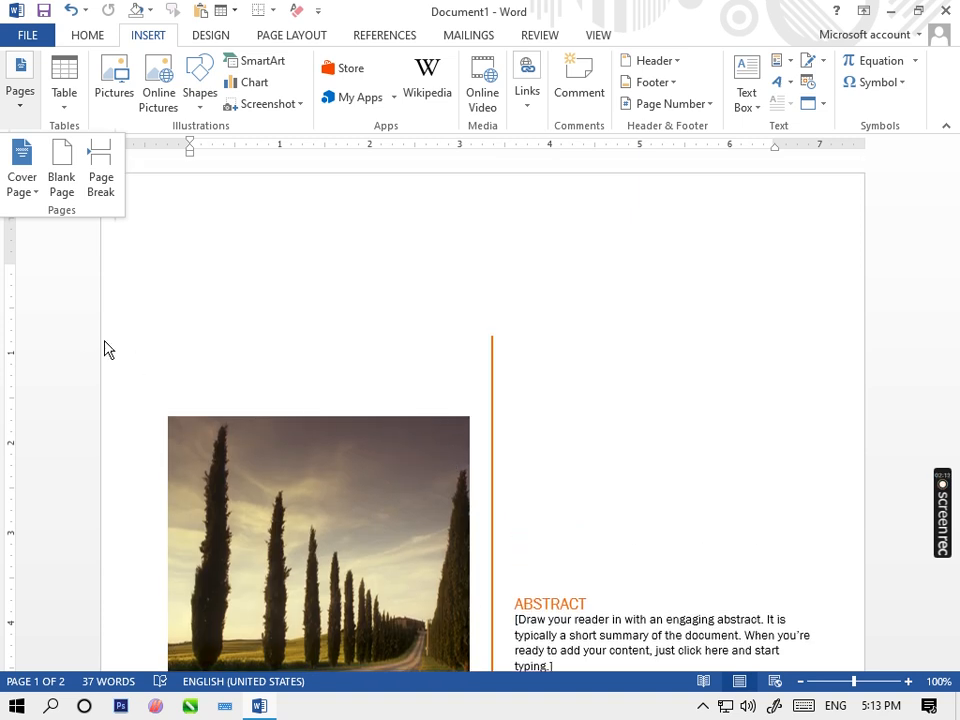
pyautogui.scroll(-14, 392, 424)
pyautogui.scroll(14, 401, 416)
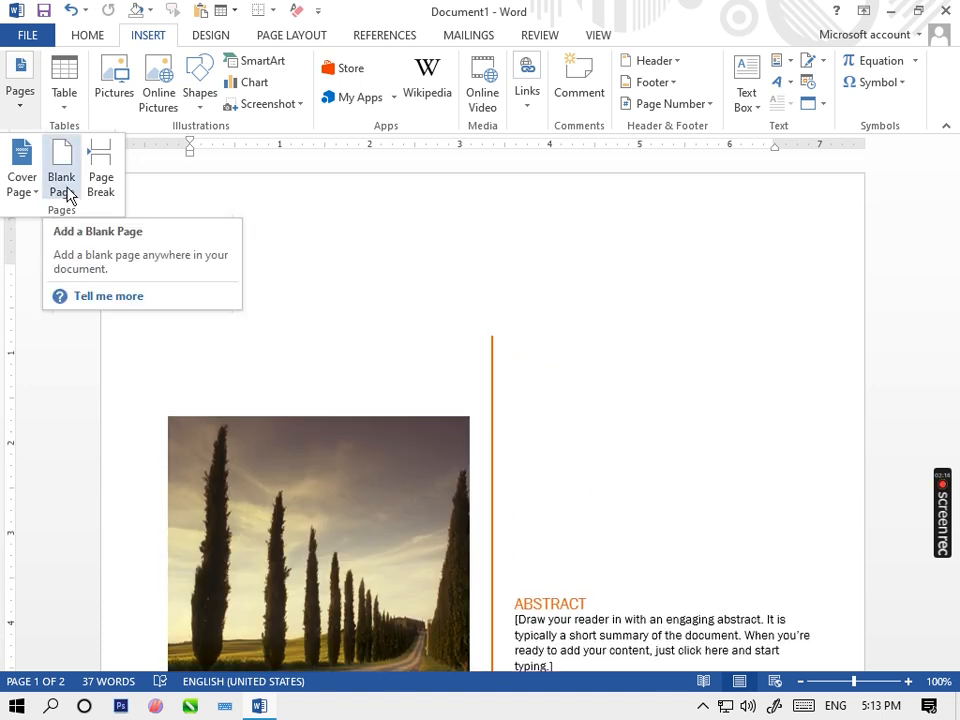
pyautogui.scroll(-1, 388, 364)
pyautogui.scroll(-13, 388, 364)
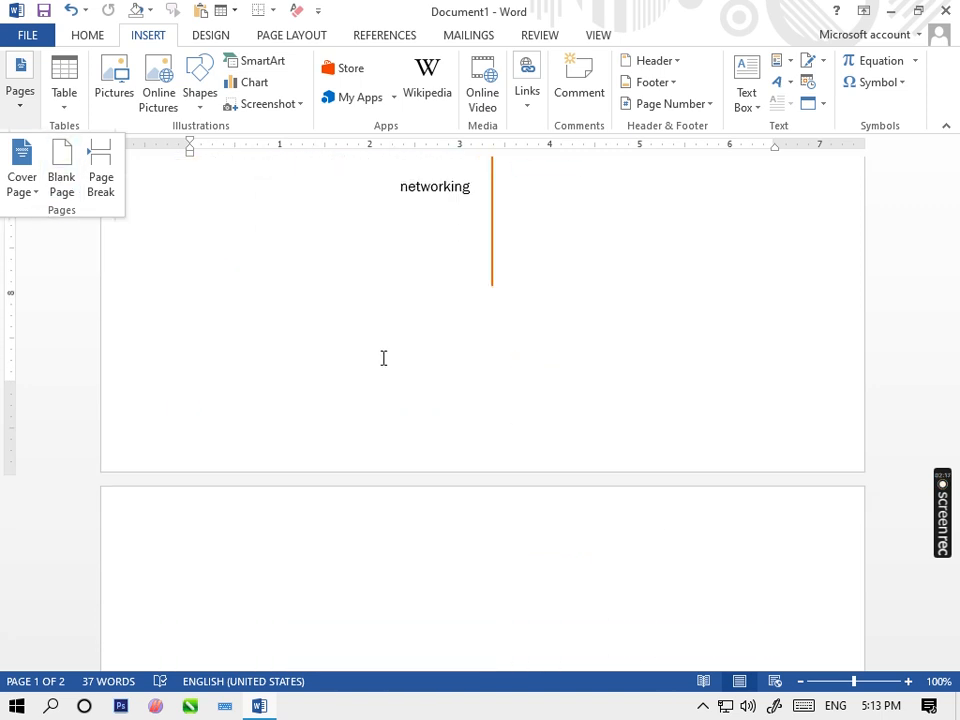
# - Remove the current cover page from the document
pyautogui.click(36, 190)
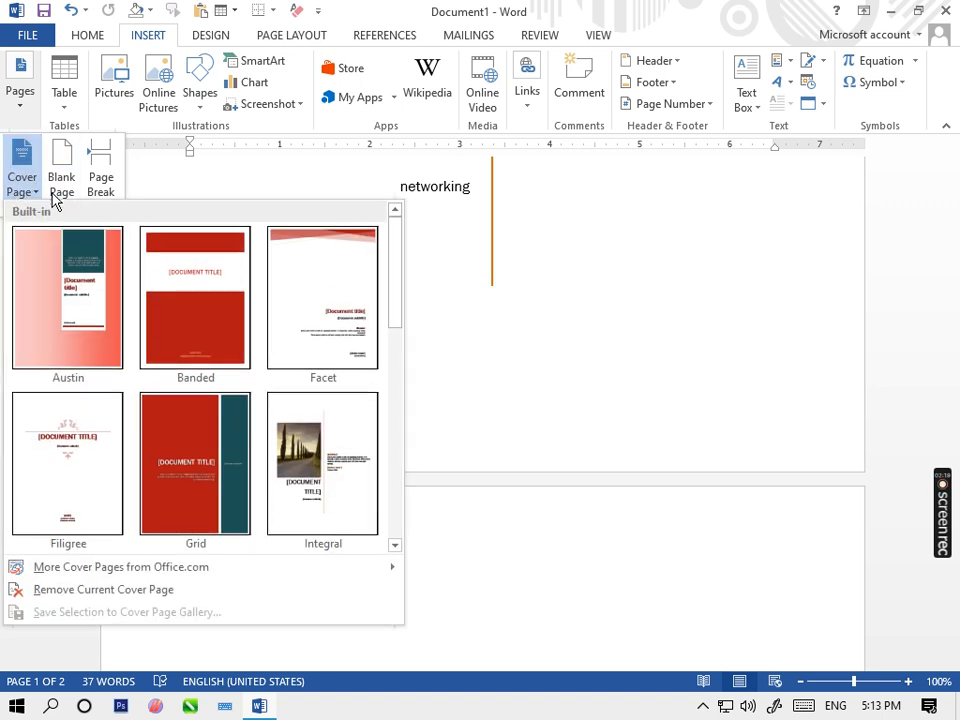
pyautogui.click(138, 590)
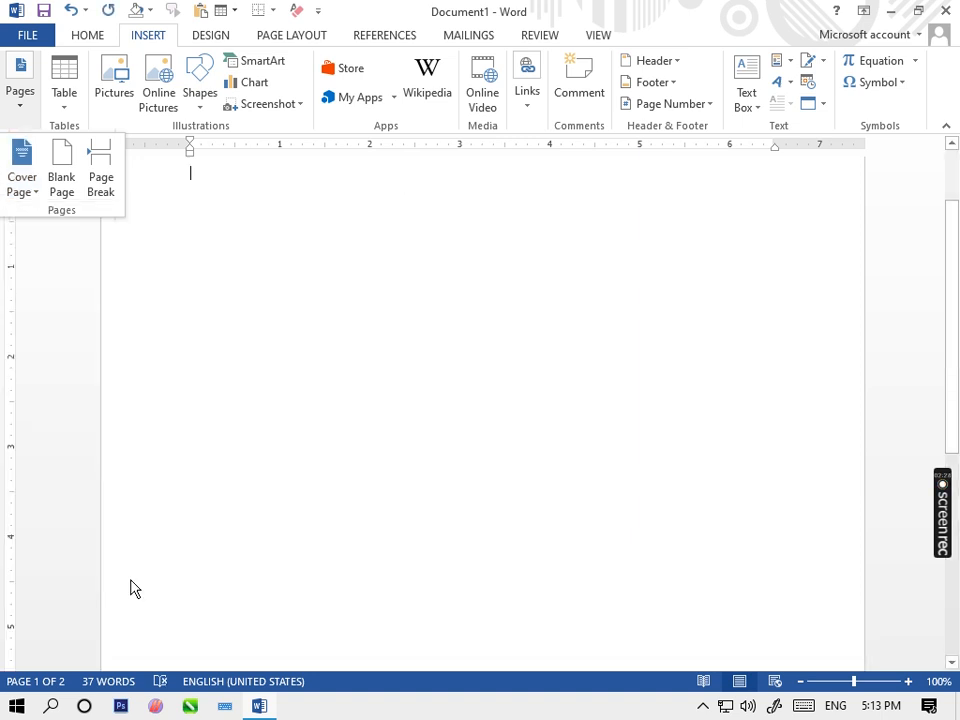
# - Generate sample paragraphs on the blank page with the =rand() function
pyautogui.click(224, 292)
pyautogui.write('=r')
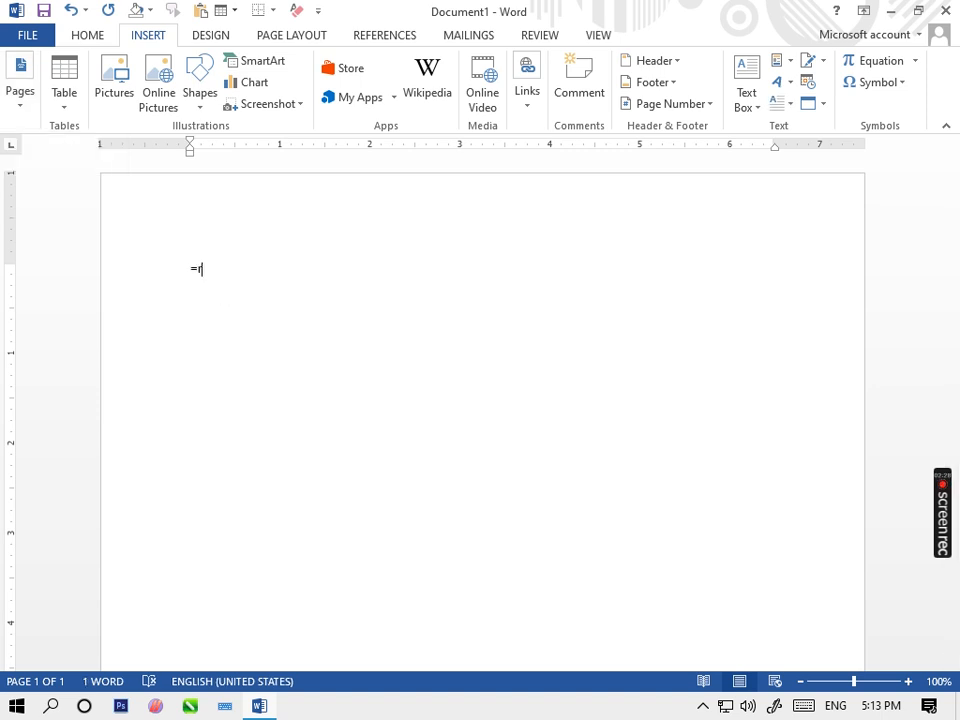
pyautogui.write('and()')
pyautogui.press('Return')
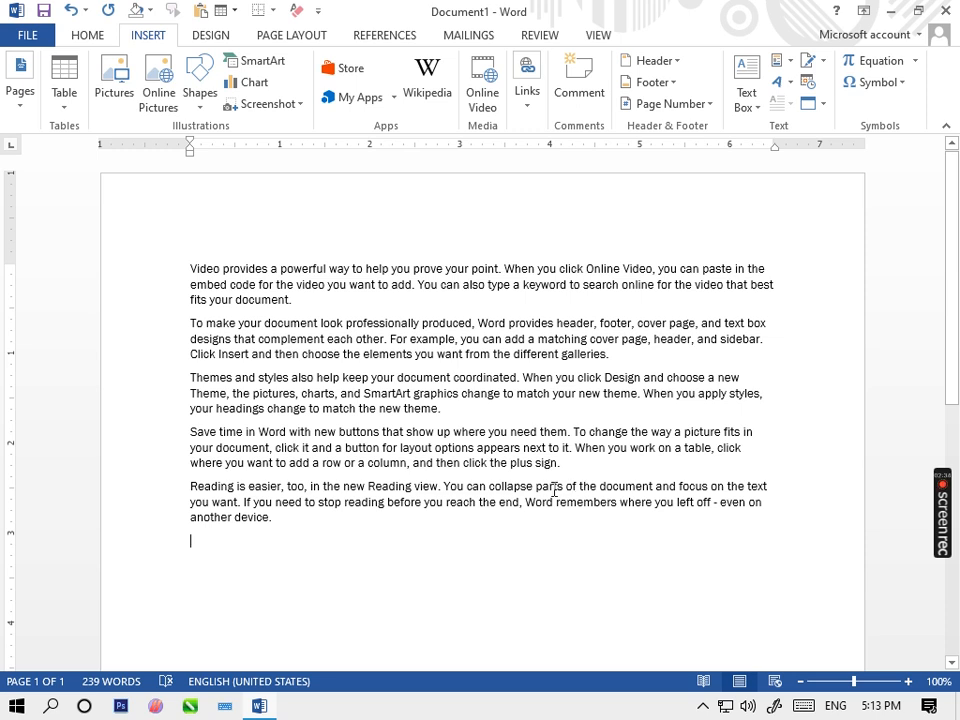
# - Insert a page break before the first sample paragraph, moving all the text to the next page
pyautogui.click(21, 100)
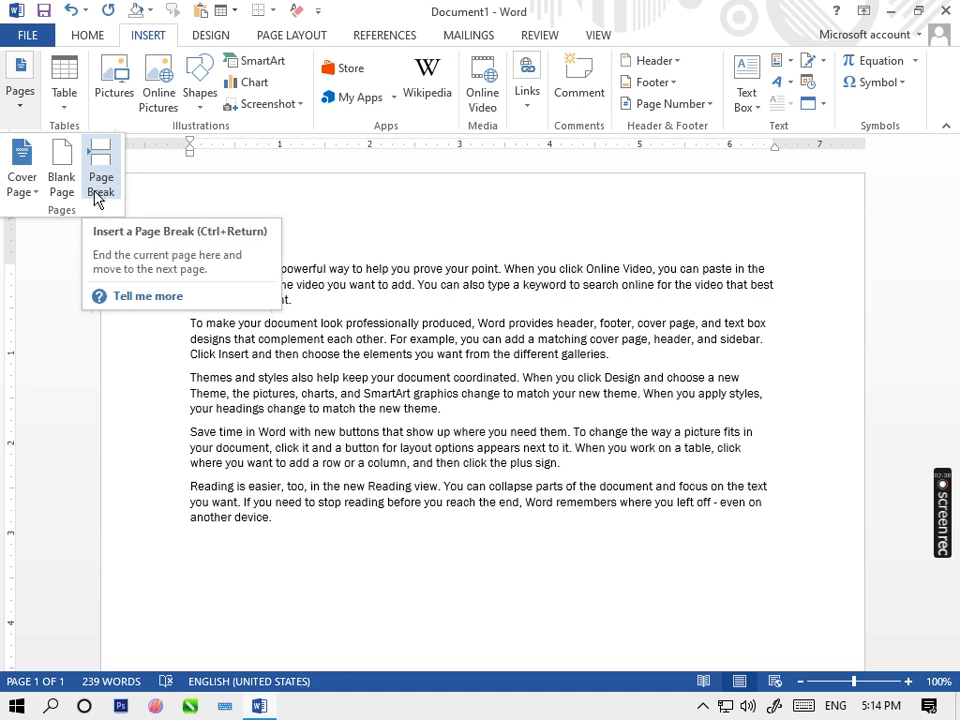
pyautogui.click(392, 503)
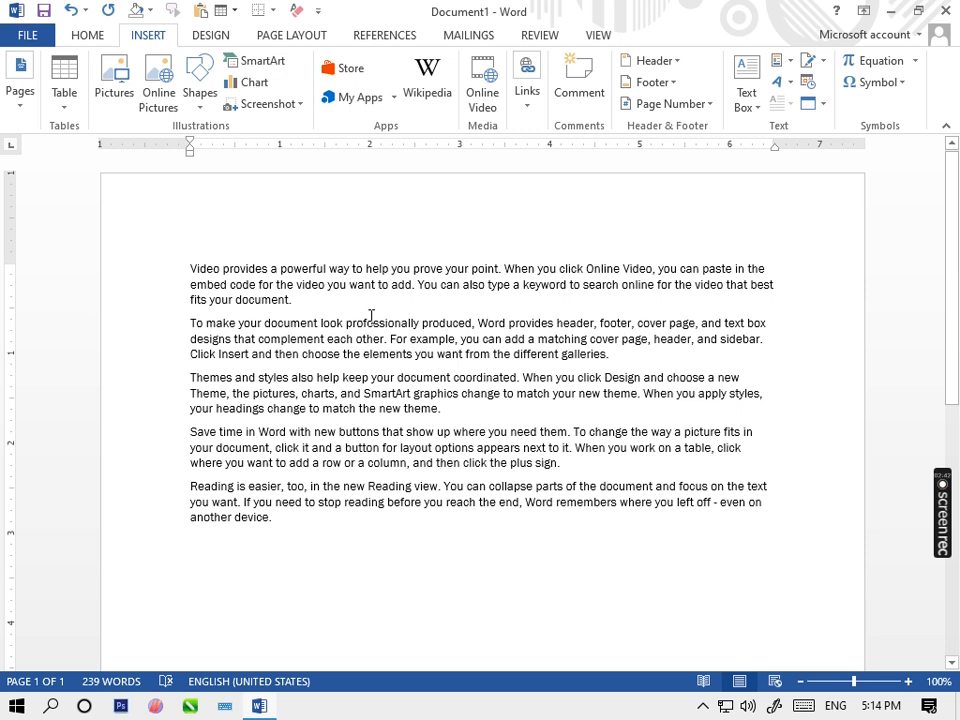
pyautogui.click(191, 268)
pyautogui.hotkey('ctrl', 'Return')
pyautogui.scroll(8, 191, 272)
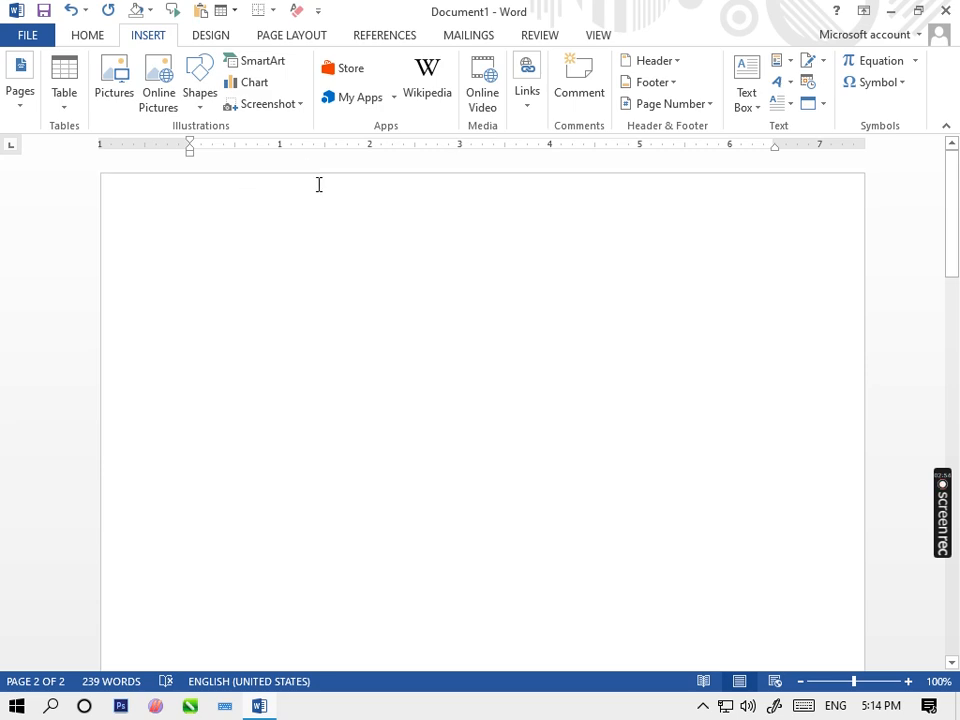
pyautogui.scroll(-10, 317, 276)
pyautogui.scroll(5, 317, 276)
pyautogui.scroll(-5, 317, 276)
pyautogui.scroll(4, 315, 280)
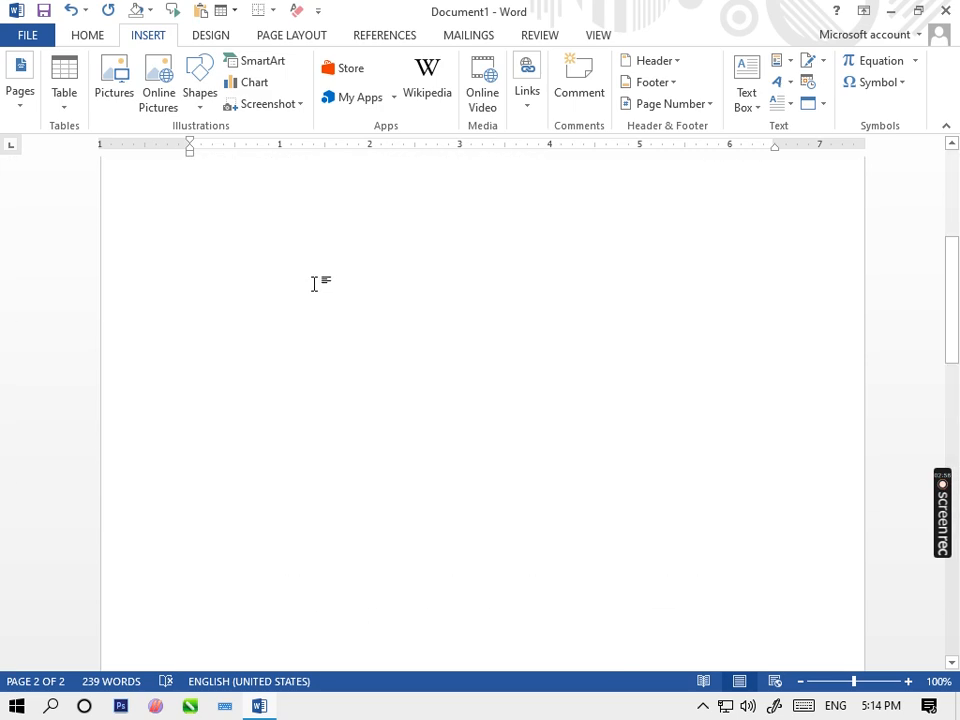
# - Insert a page break after the last sample paragraph
pyautogui.scroll(-4, 312, 284)
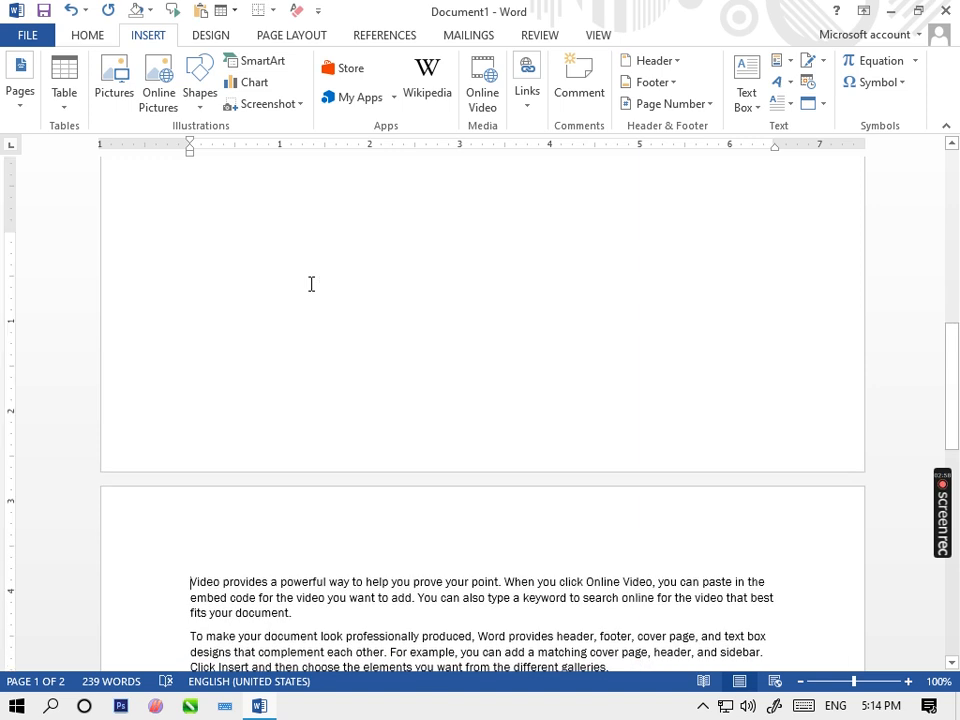
pyautogui.scroll(-3, 311, 284)
pyautogui.click(309, 501)
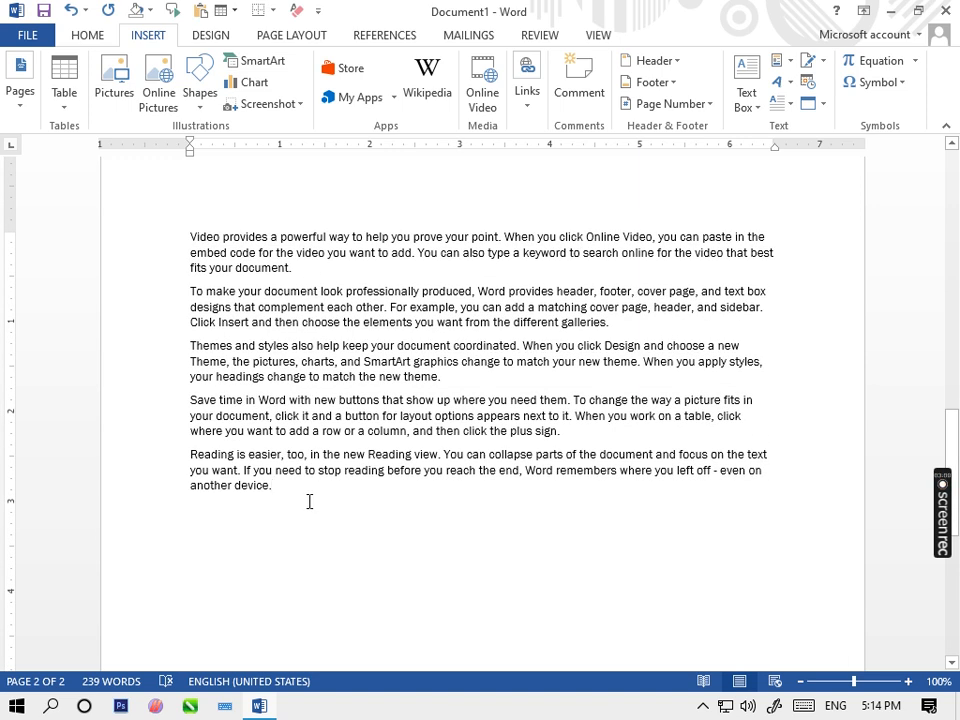
pyautogui.hotkey('ctrl', 'Return')
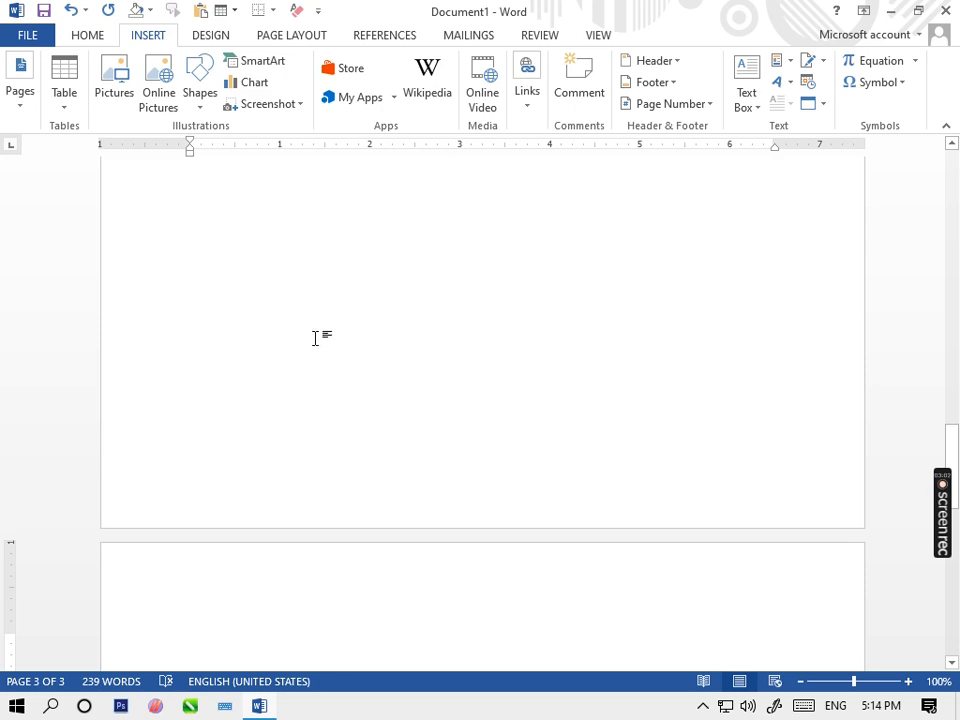
# - Insert a page break after the third sample paragraph, pushing the last two paragraphs to a new page
pyautogui.scroll(10, 315, 336)
pyautogui.scroll(-3, 330, 317)
pyautogui.scroll(-1, 327, 316)
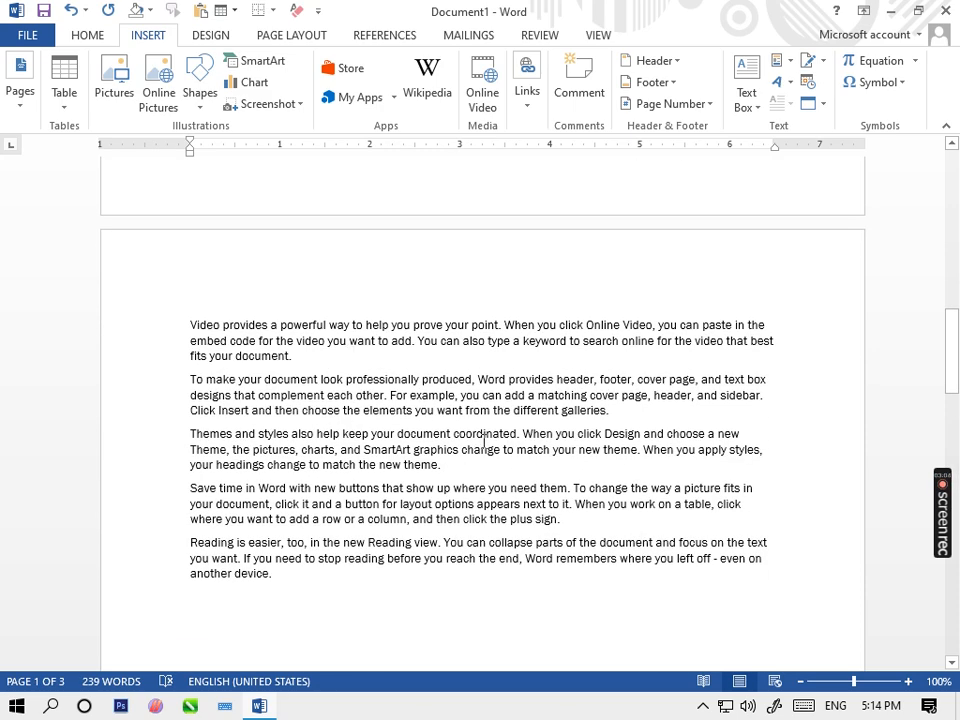
pyautogui.click(467, 469)
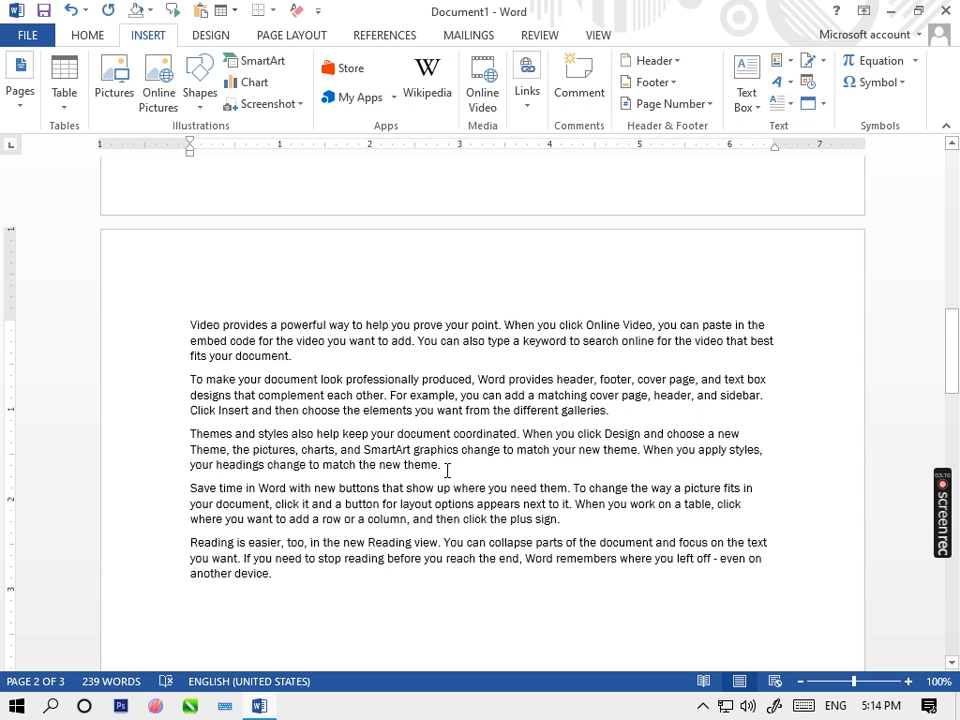
pyautogui.hotkey('ctrl', 'Return')
# - Insert a page break after the second sample paragraph, pushing the third paragraph to a new page
pyautogui.scroll(3, 540, 253)
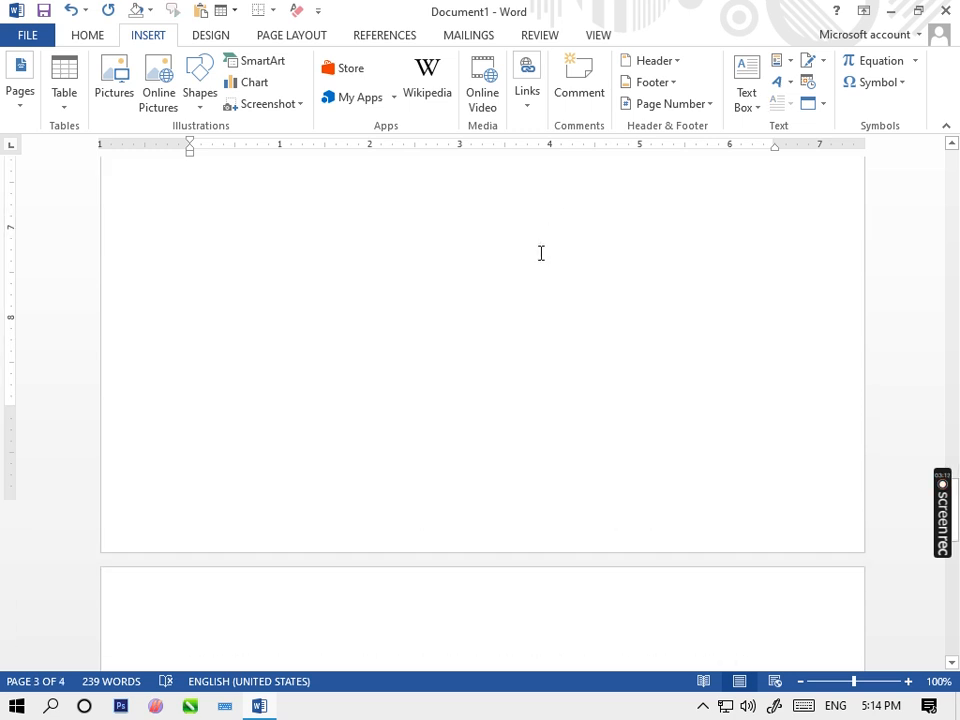
pyautogui.scroll(10, 492, 315)
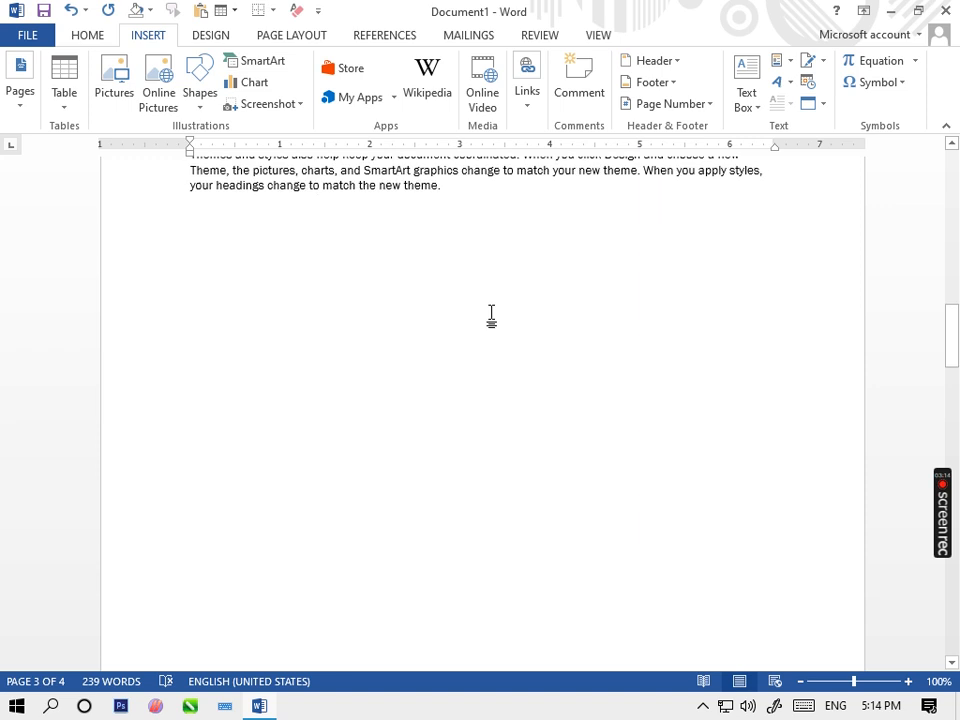
pyautogui.scroll(2, 490, 316)
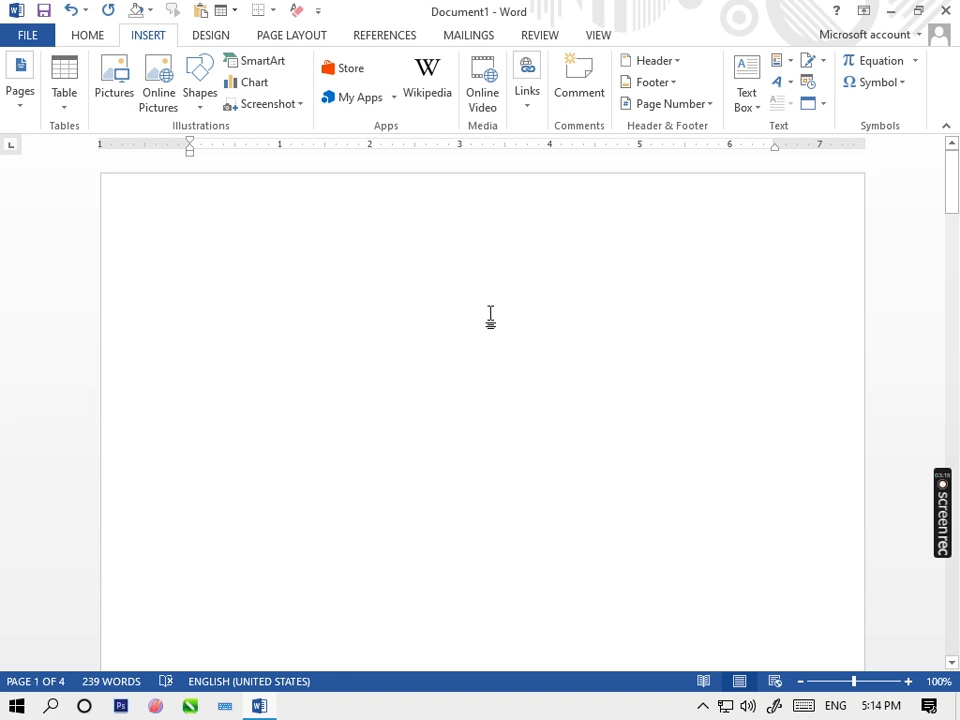
pyautogui.scroll(-10, 490, 316)
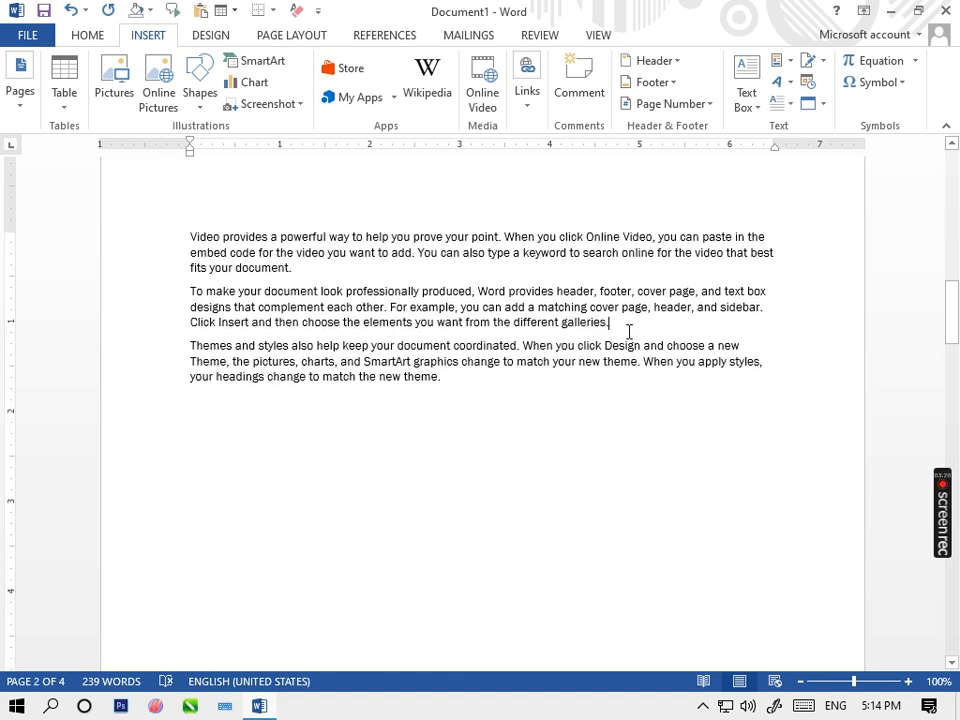
pyautogui.click(38, 100)
pyautogui.click(98, 178)
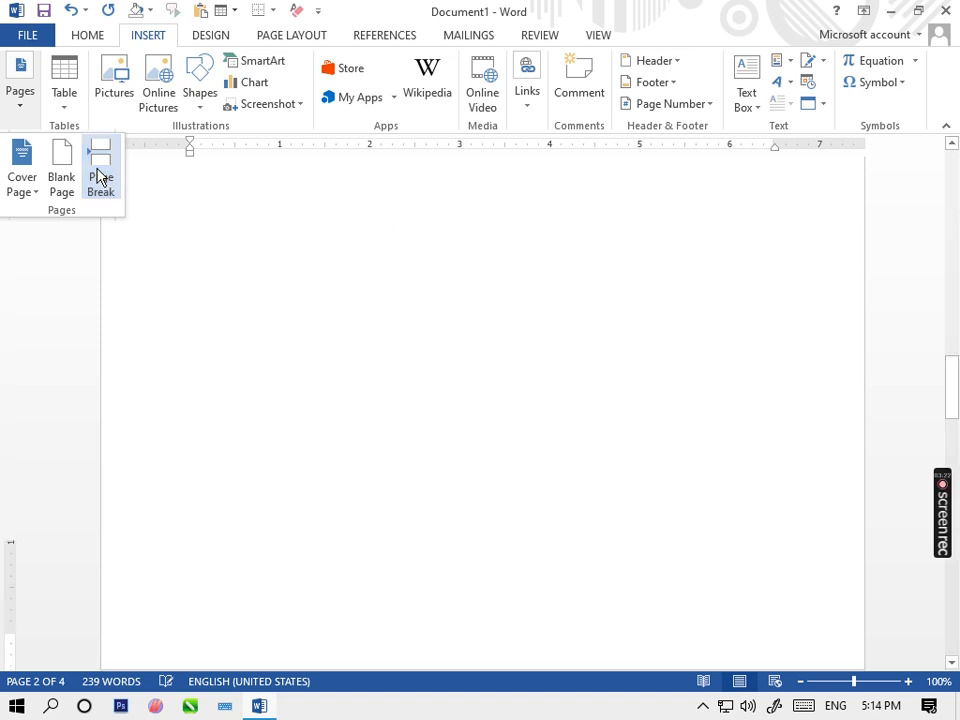
# - Check the split pages and undo all the page breaks so the five sample paragraphs sit together on one page
pyautogui.scroll(-3, 394, 334)
pyautogui.scroll(10, 394, 360)
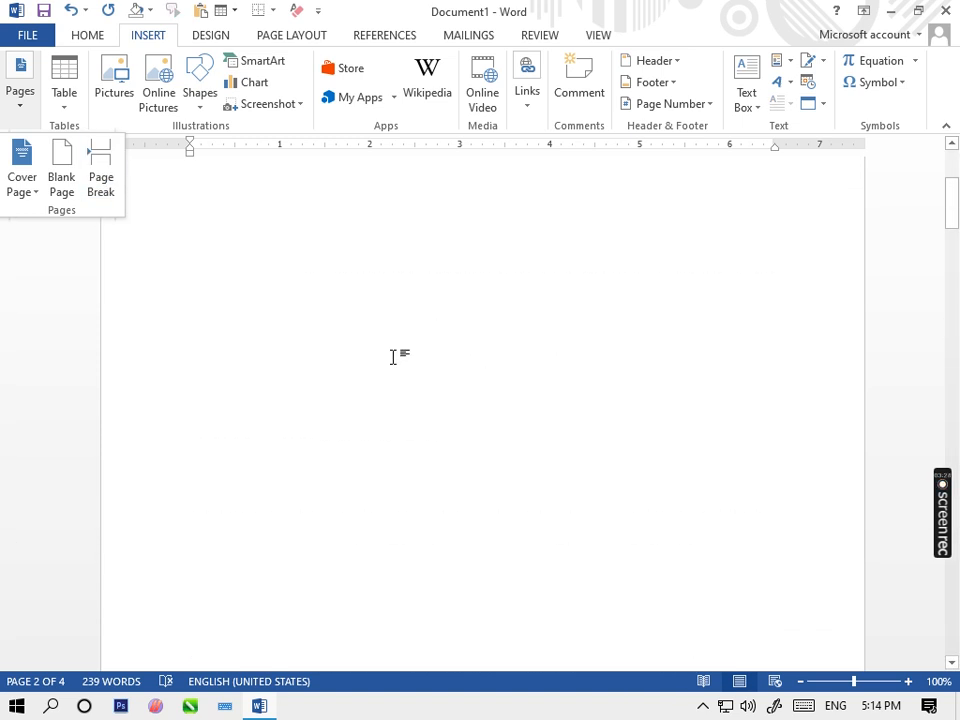
pyautogui.scroll(-6, 403, 345)
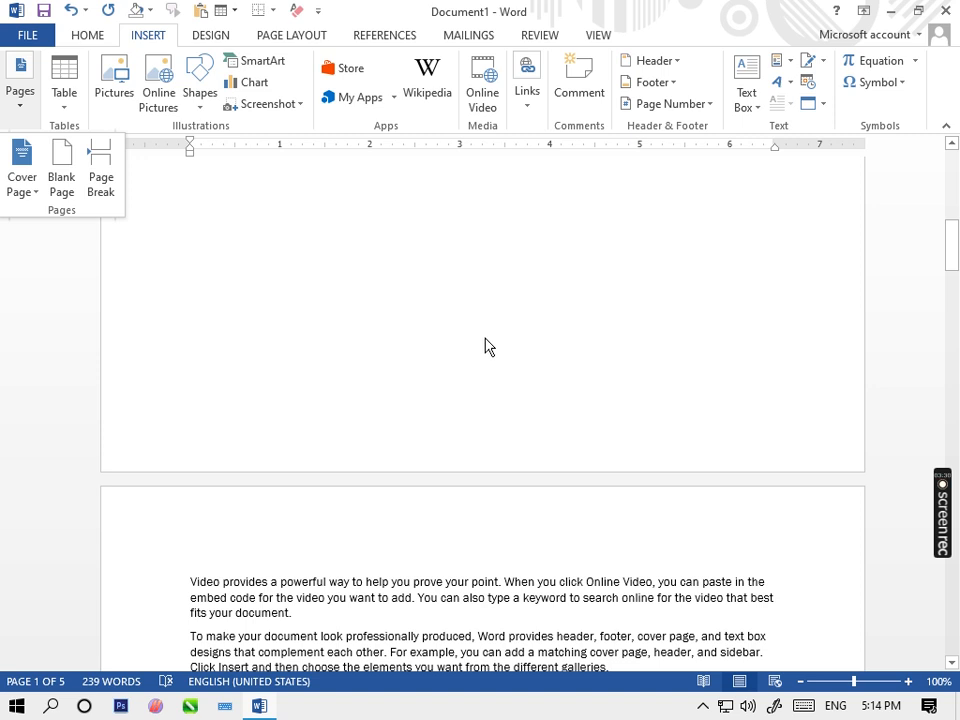
pyautogui.scroll(-3, 489, 340)
pyautogui.scroll(-5, 489, 333)
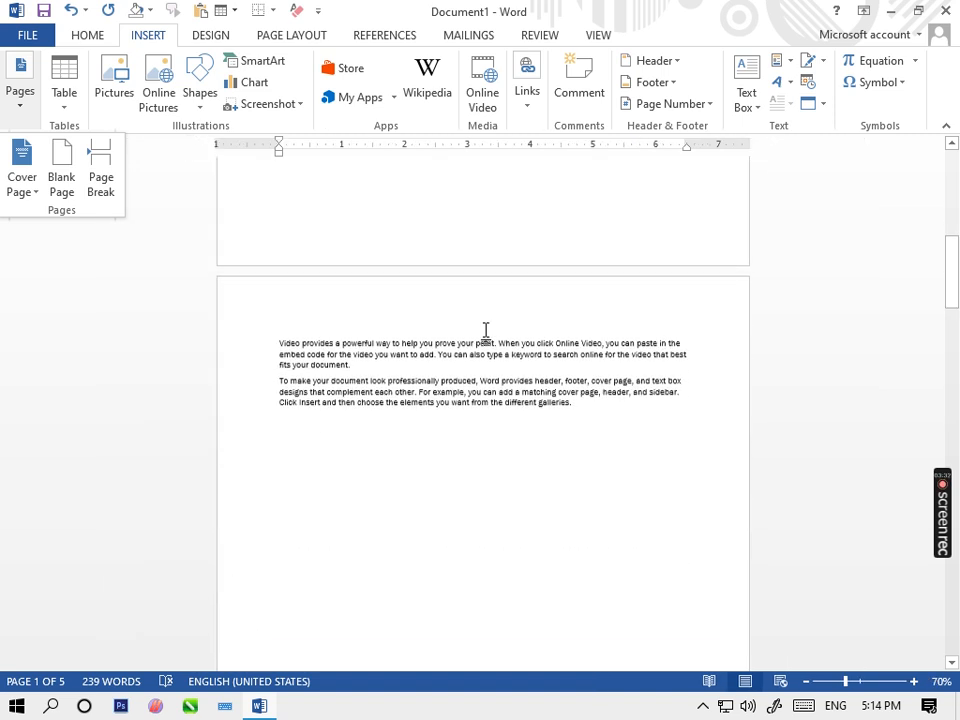
pyautogui.scroll(3, 495, 326)
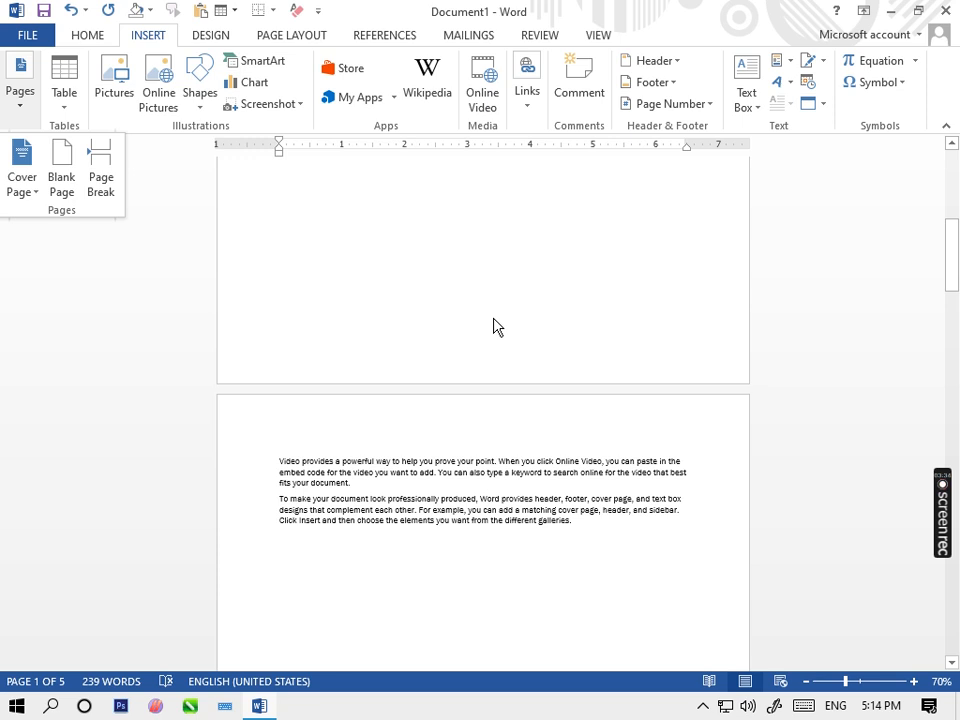
pyautogui.click(219, 248)
pyautogui.hotkey('ctrl', 'z')
pyautogui.hotkey('ctrl', 'z')
pyautogui.hotkey('ctrl', 'z')
pyautogui.hotkey('ctrl', 'z')
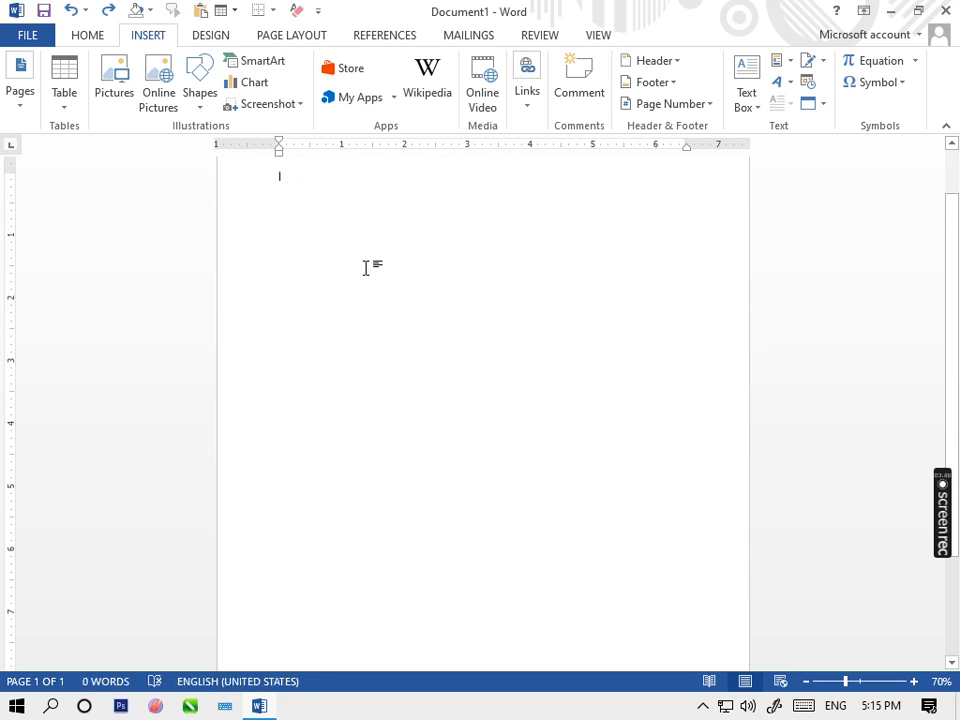
pyautogui.hotkey('ctrl', 'y')
pyautogui.hotkey('ctrl', 'y')
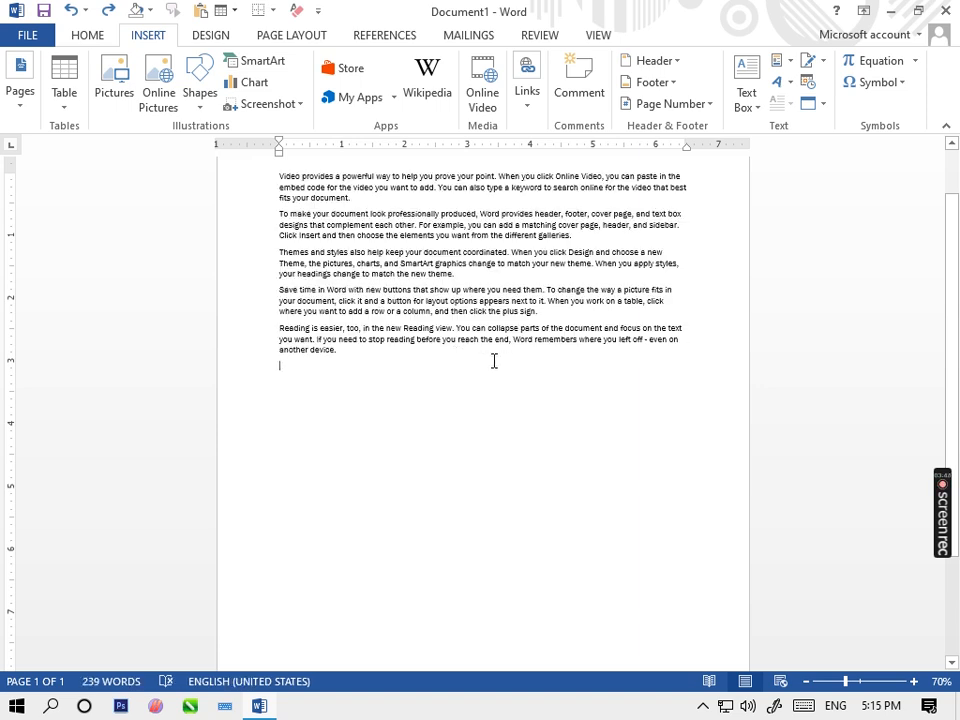
# - Delete all the sample text so the page is blank
pyautogui.click(861, 684)
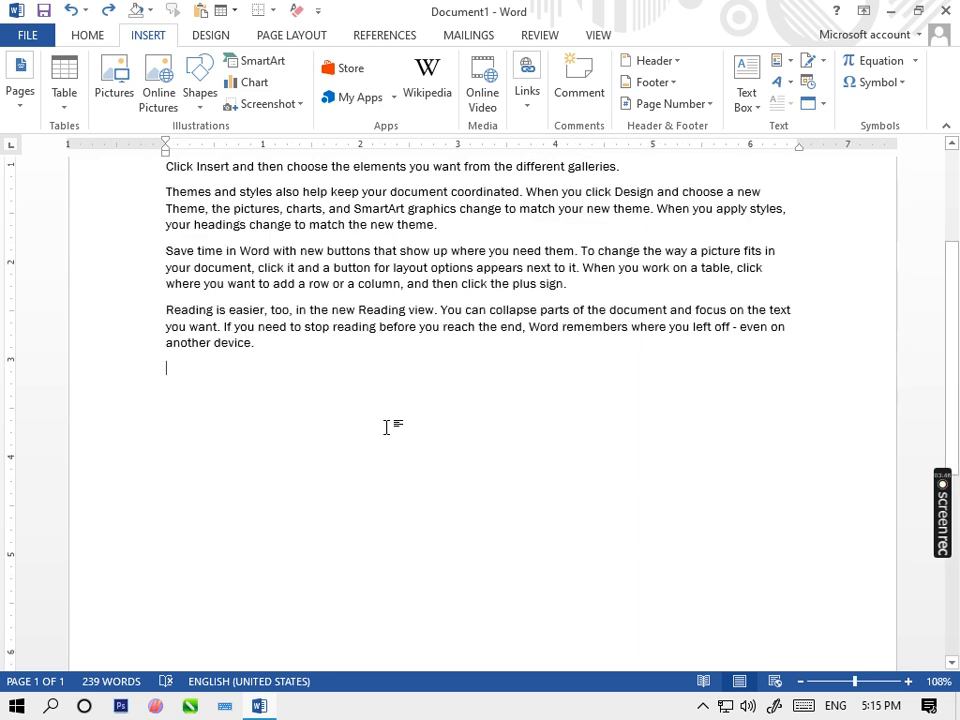
pyautogui.scroll(4, 386, 427)
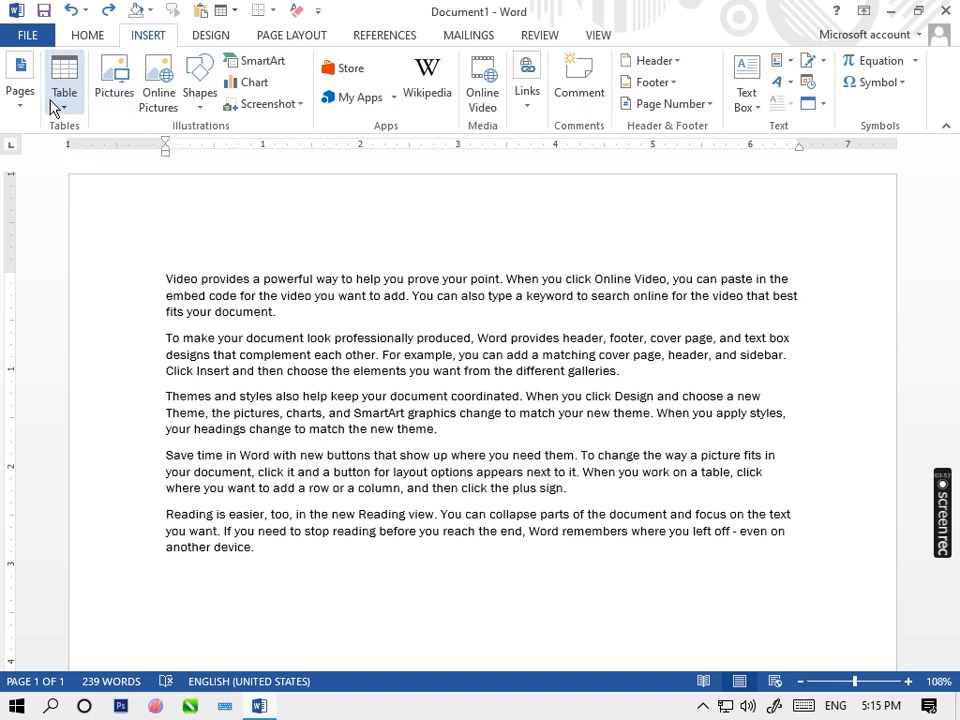
pyautogui.moveTo(376, 531); pyautogui.dragTo(26, 221)
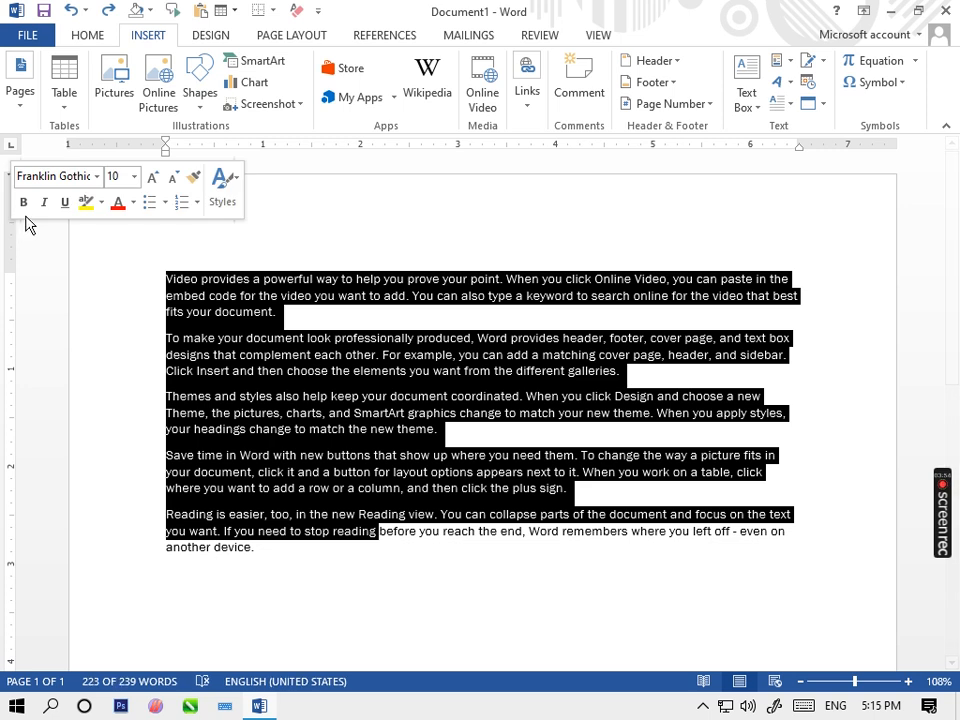
pyautogui.press('Delete')
pyautogui.moveTo(623, 278); pyautogui.dragTo(22, 268)
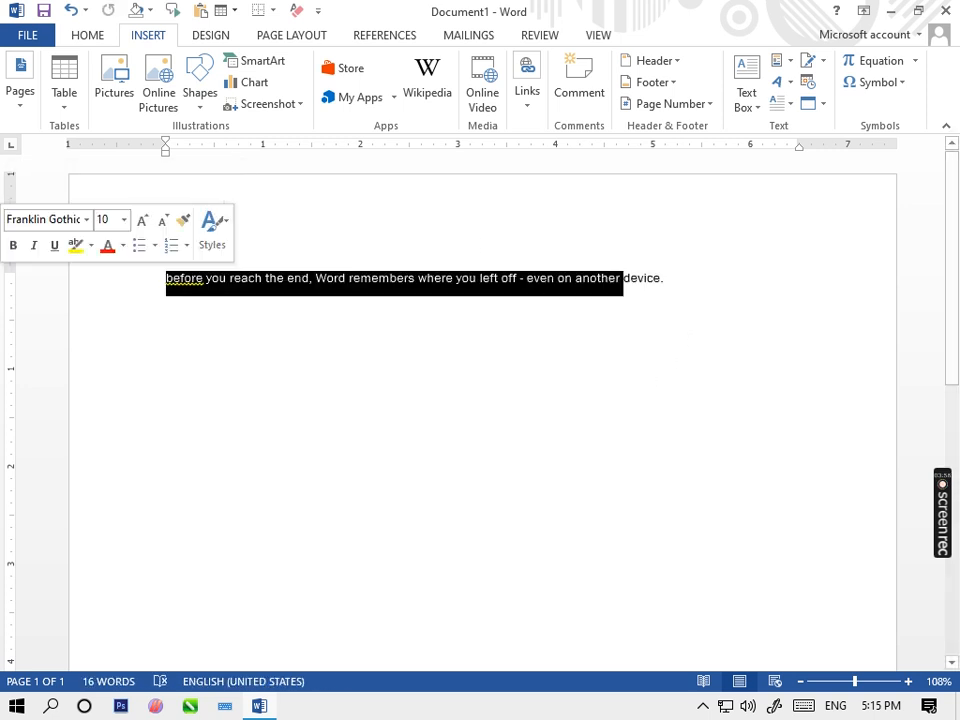
pyautogui.press('Delete')
pyautogui.moveTo(261, 270); pyautogui.dragTo(154, 283)
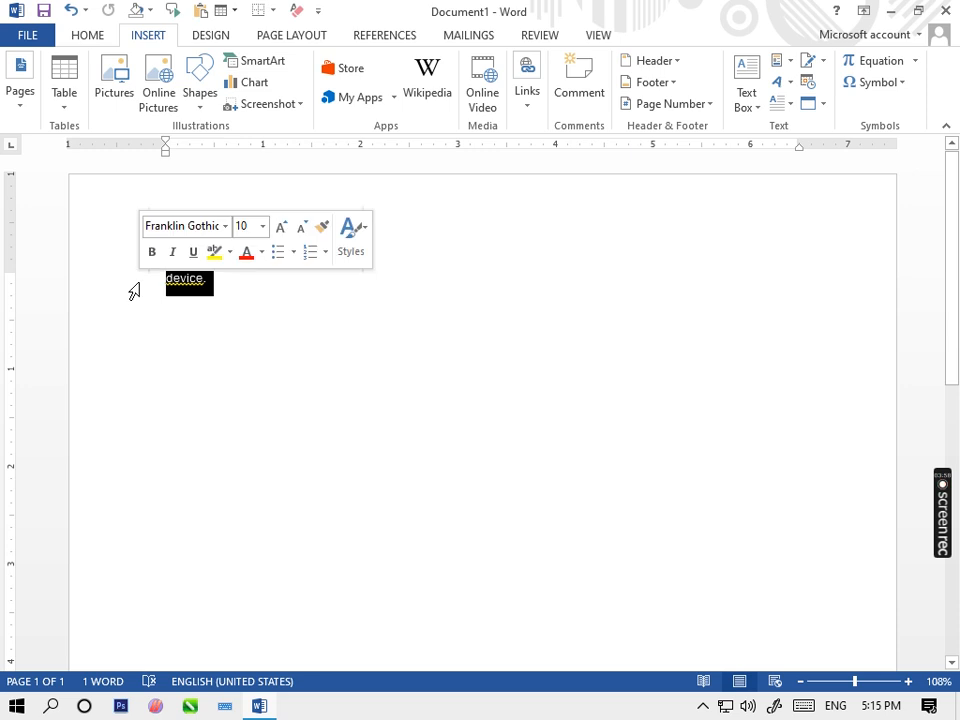
pyautogui.press('Delete')
# - Insert a table with 20 columns and 10 rows, keeping the automatic fixed column width
pyautogui.click(64, 100)
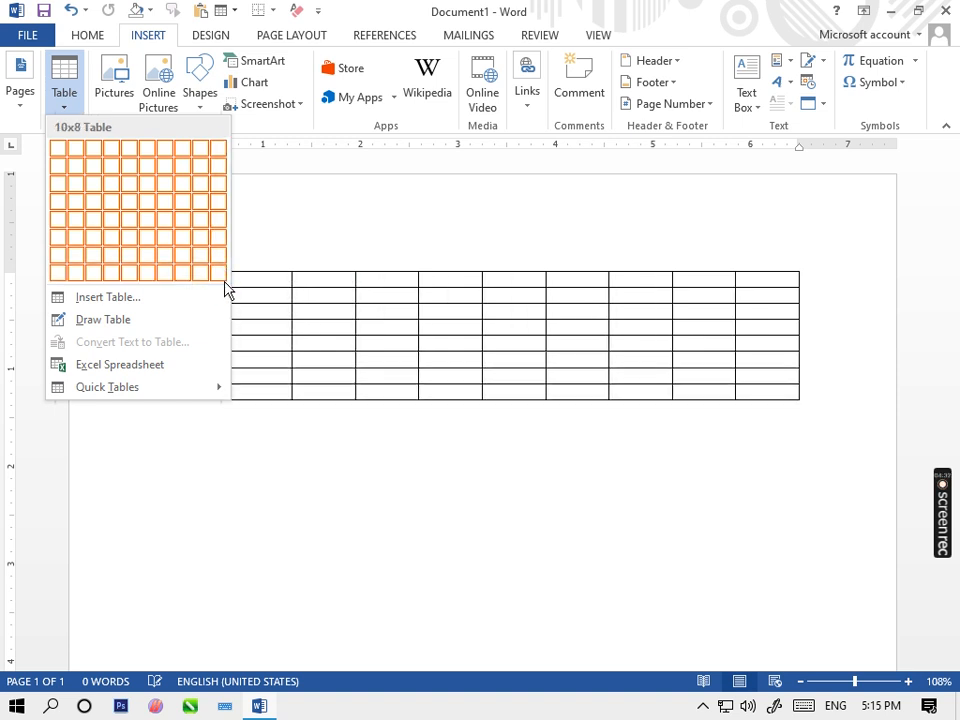
pyautogui.click(139, 312)
pyautogui.click(594, 260)
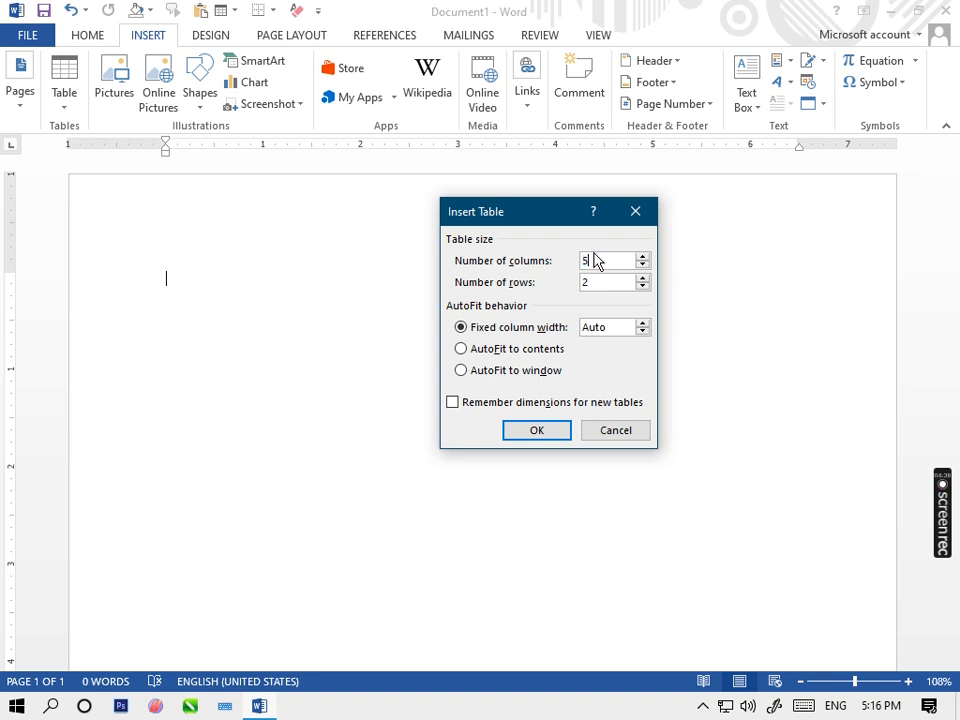
pyautogui.press('BackSpace')
pyautogui.write('1')
pyautogui.press('BackSpace')
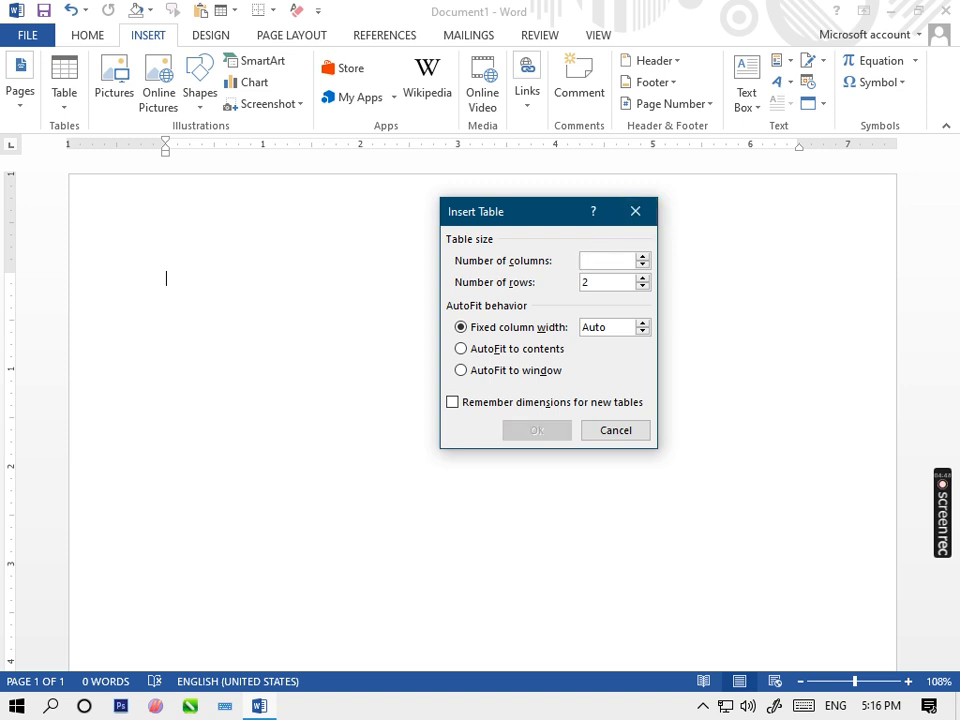
pyautogui.write('20')
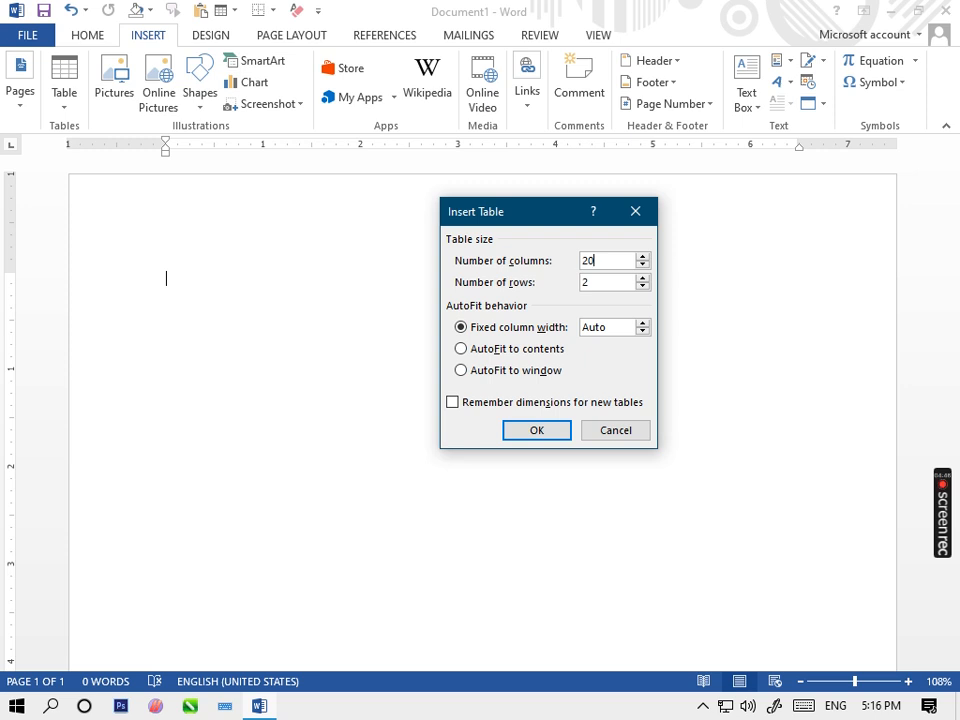
pyautogui.click(604, 285)
pyautogui.press('BackSpace')
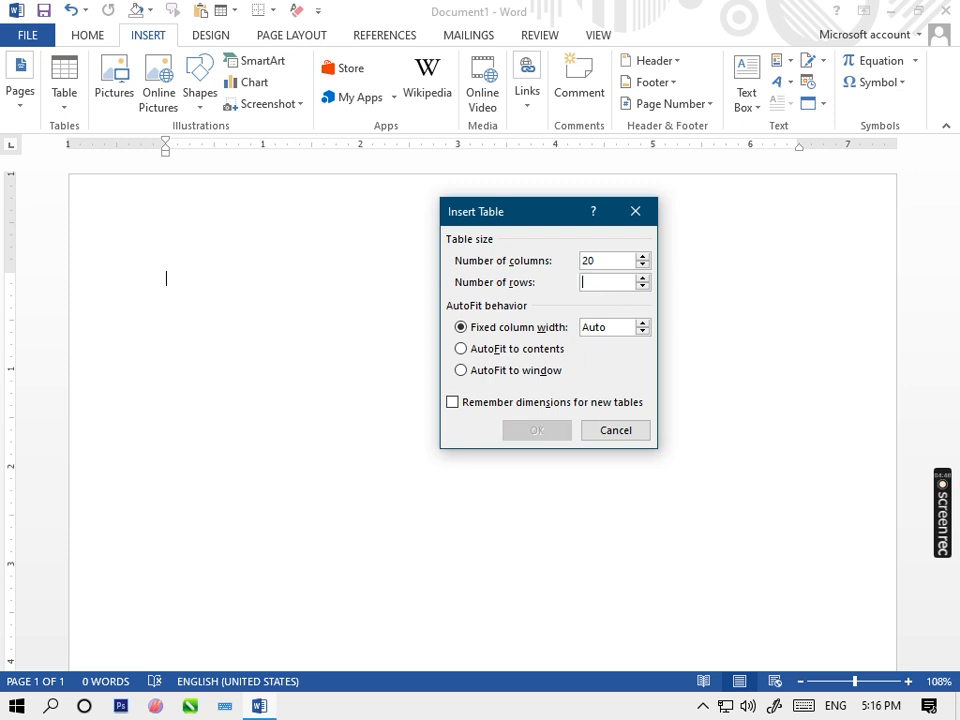
pyautogui.write('10')
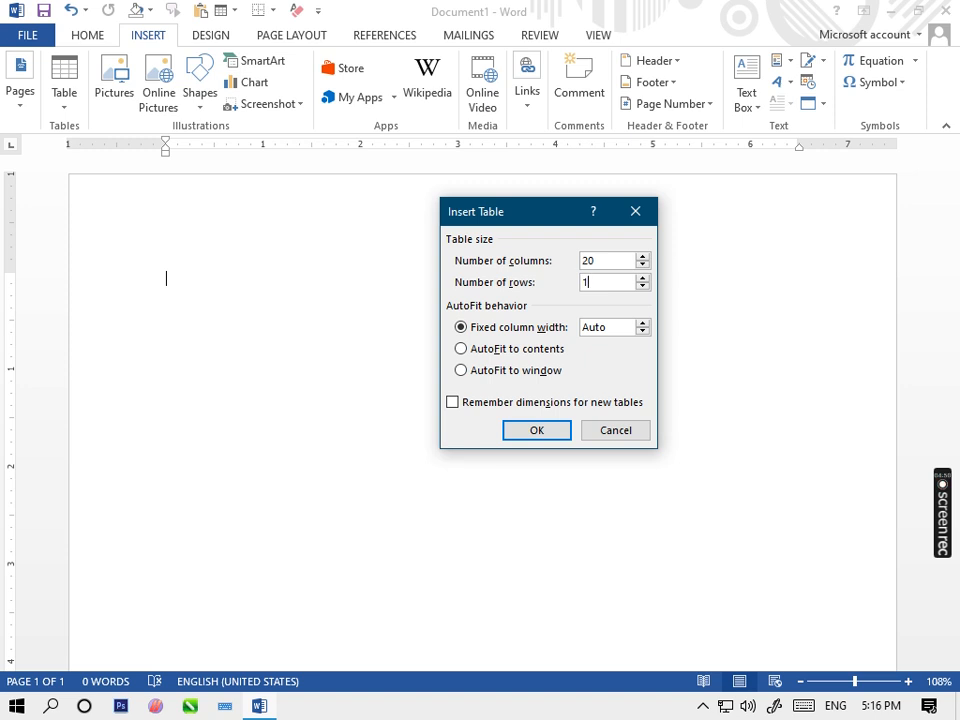
pyautogui.click(539, 431)
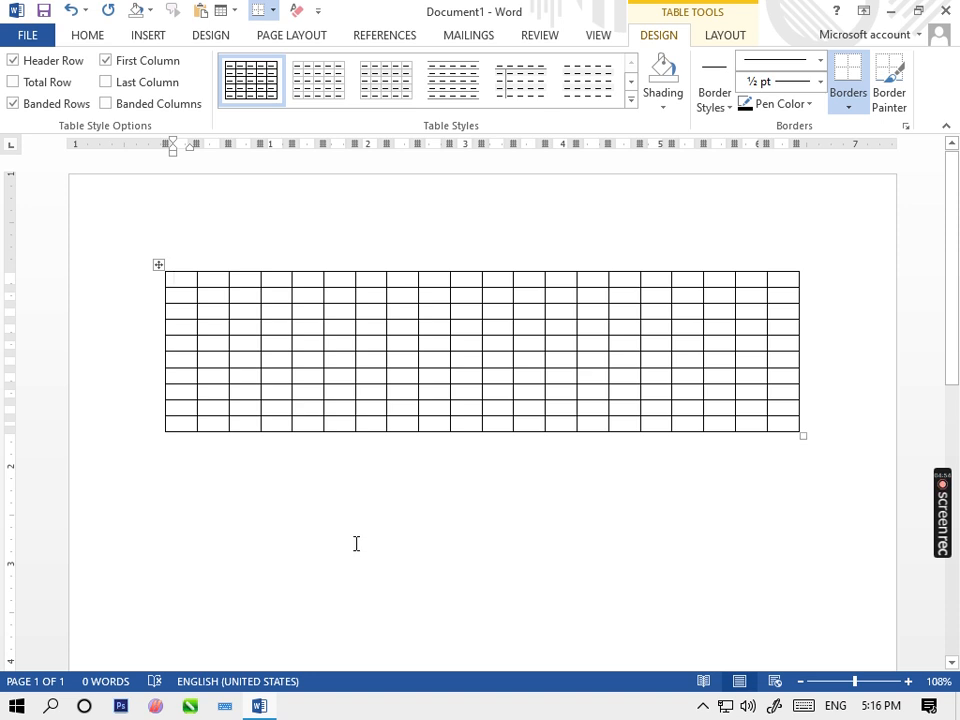
# - Delete the whole 20-column table from the page
pyautogui.moveTo(875, 437); pyautogui.dragTo(168, 276)
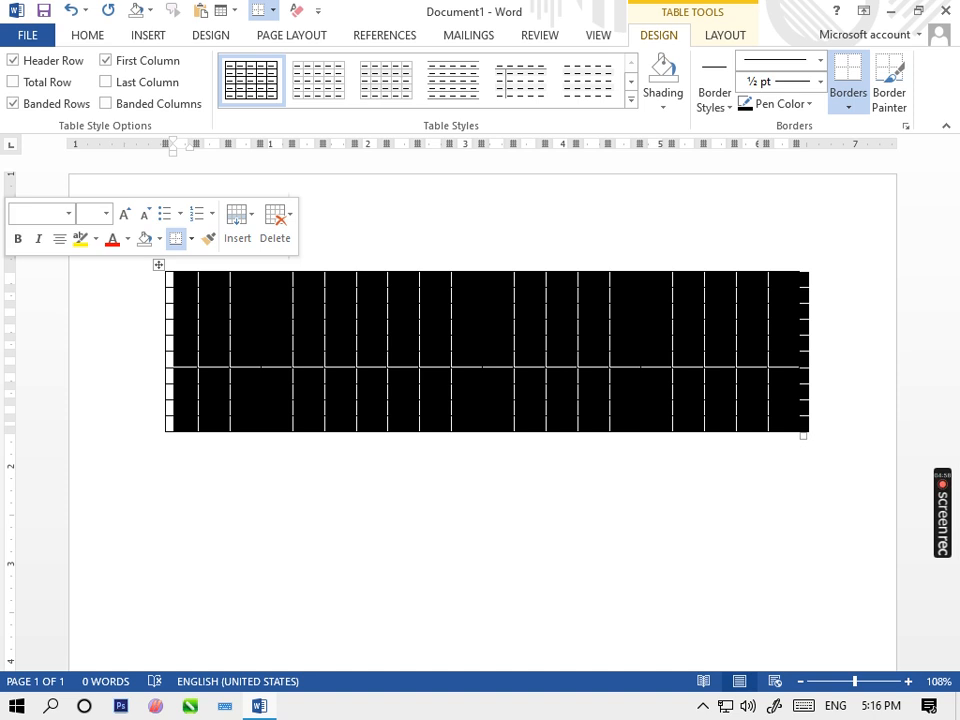
pyautogui.press('BackSpace')
# - Draw a freehand table about 7.5" wide and 3.52" tall, and divide it into three columns with two vertical lines
pyautogui.click(146, 40)
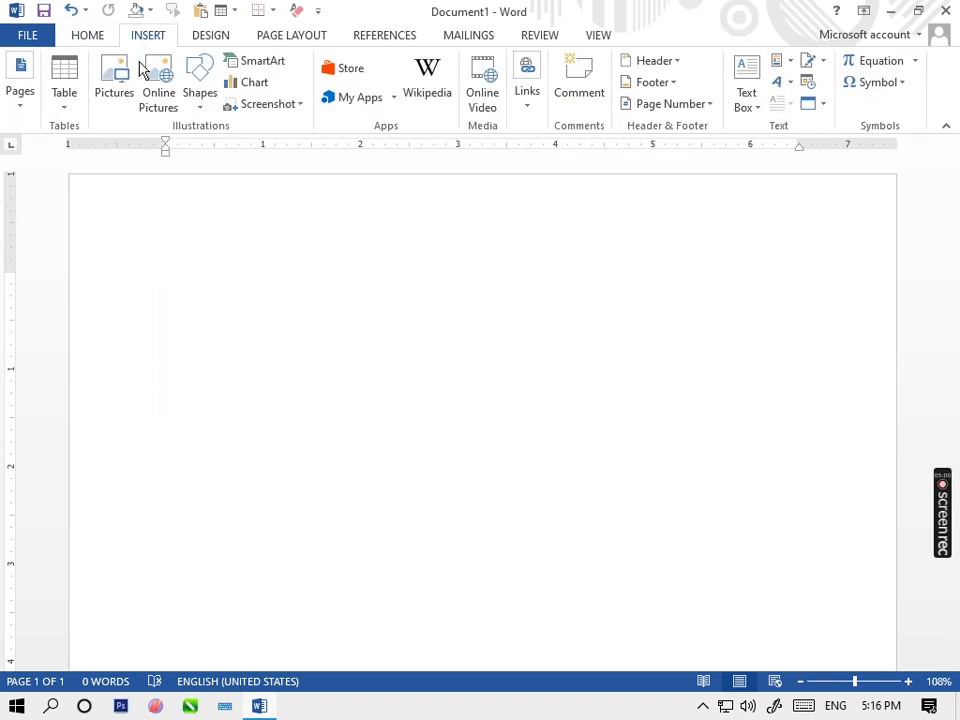
pyautogui.click(77, 100)
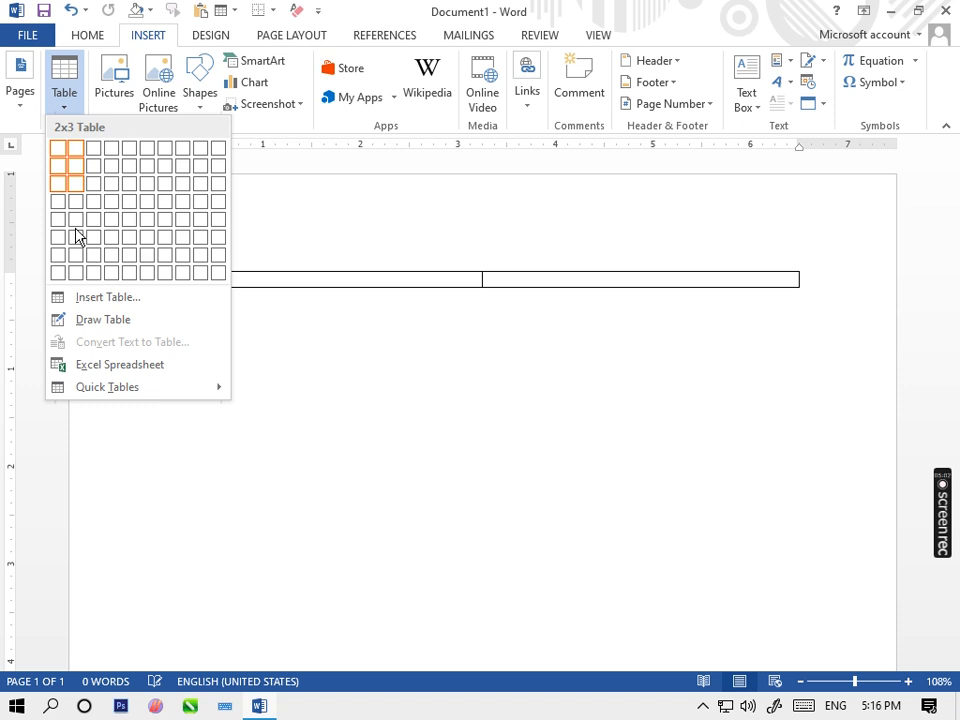
pyautogui.click(102, 328)
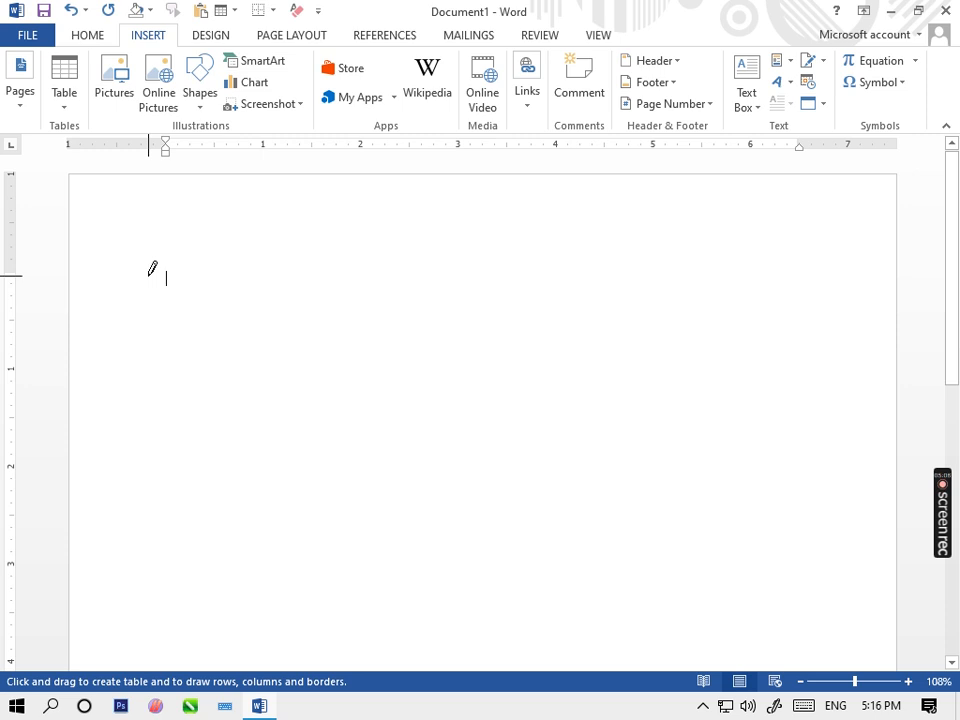
pyautogui.moveTo(149, 275)
pyautogui.mouseDown()
pyautogui.moveTo(244, 343)
pyautogui.moveTo(741, 583)
pyautogui.moveTo(878, 617)
pyautogui.mouseUp()
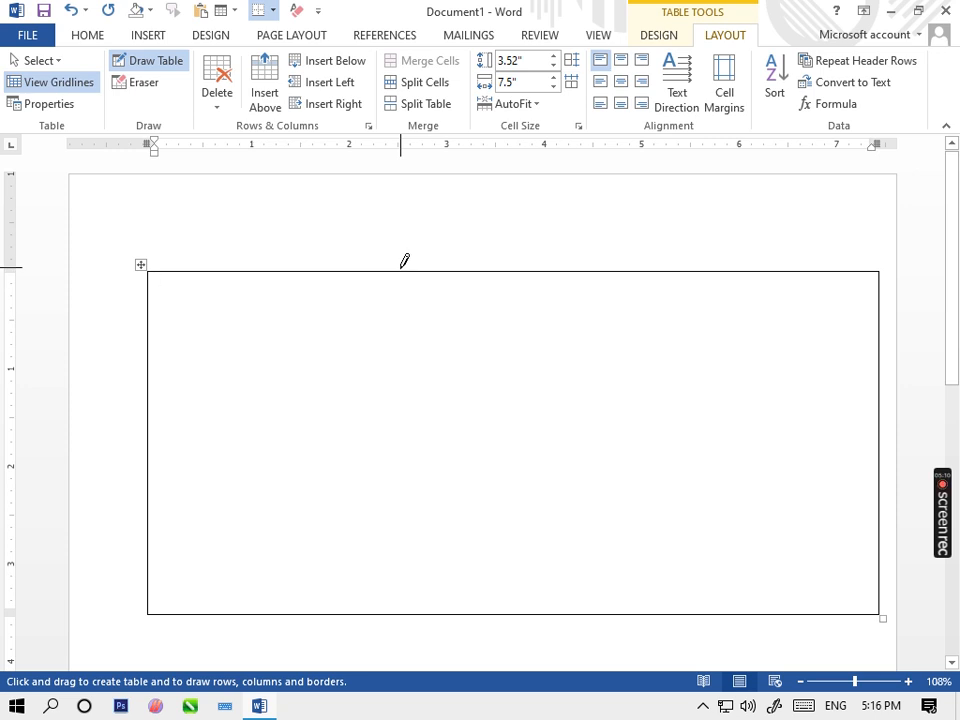
pyautogui.moveTo(402, 270)
pyautogui.mouseDown()
pyautogui.moveTo(424, 345)
pyautogui.moveTo(401, 612)
pyautogui.mouseUp()
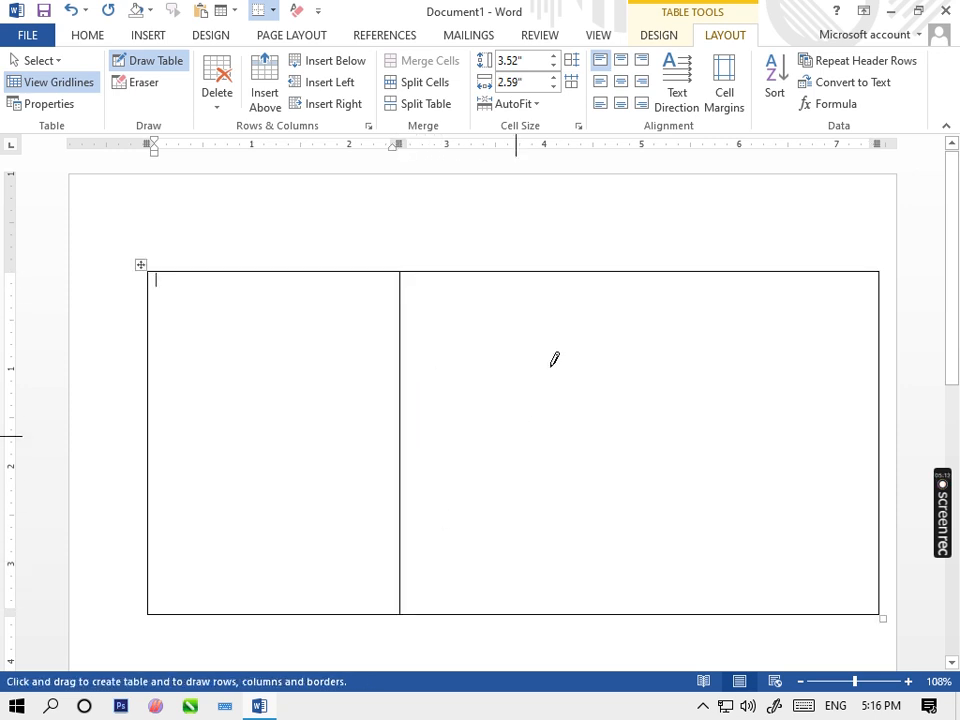
pyautogui.moveTo(645, 258)
pyautogui.mouseDown()
pyautogui.moveTo(636, 270)
pyautogui.moveTo(633, 612)
pyautogui.mouseUp()
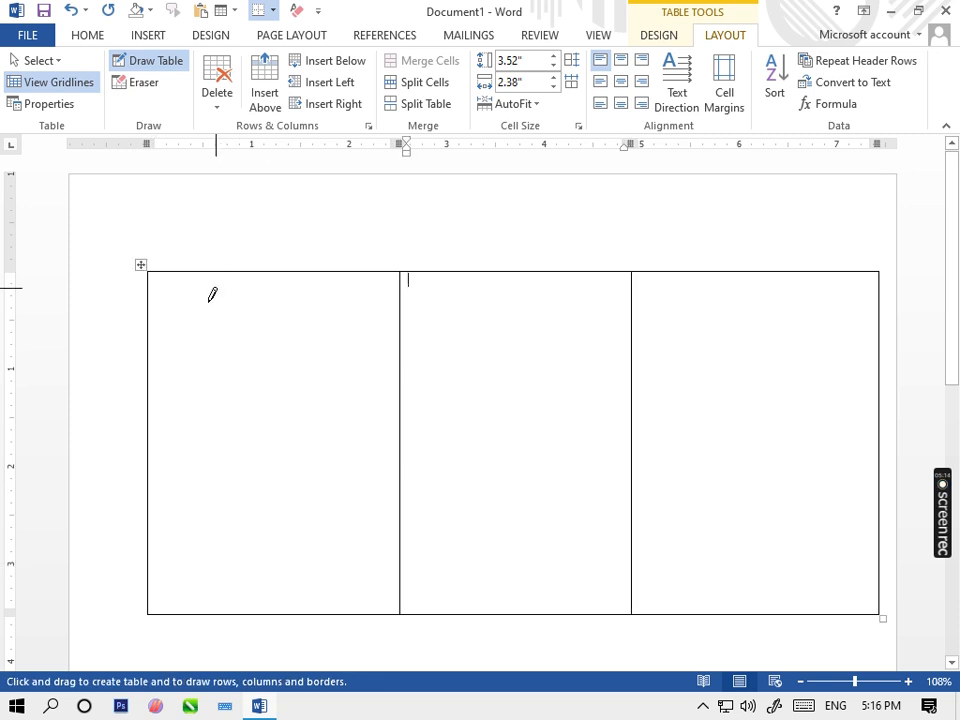
# - Divide the drawn table into three rows by drawing two horizontal lines across all its columns
pyautogui.moveTo(155, 376)
pyautogui.mouseDown()
pyautogui.moveTo(147, 378)
pyautogui.moveTo(763, 388)
pyautogui.moveTo(750, 445)
pyautogui.mouseUp()
pyautogui.moveTo(150, 356); pyautogui.dragTo(860, 345)
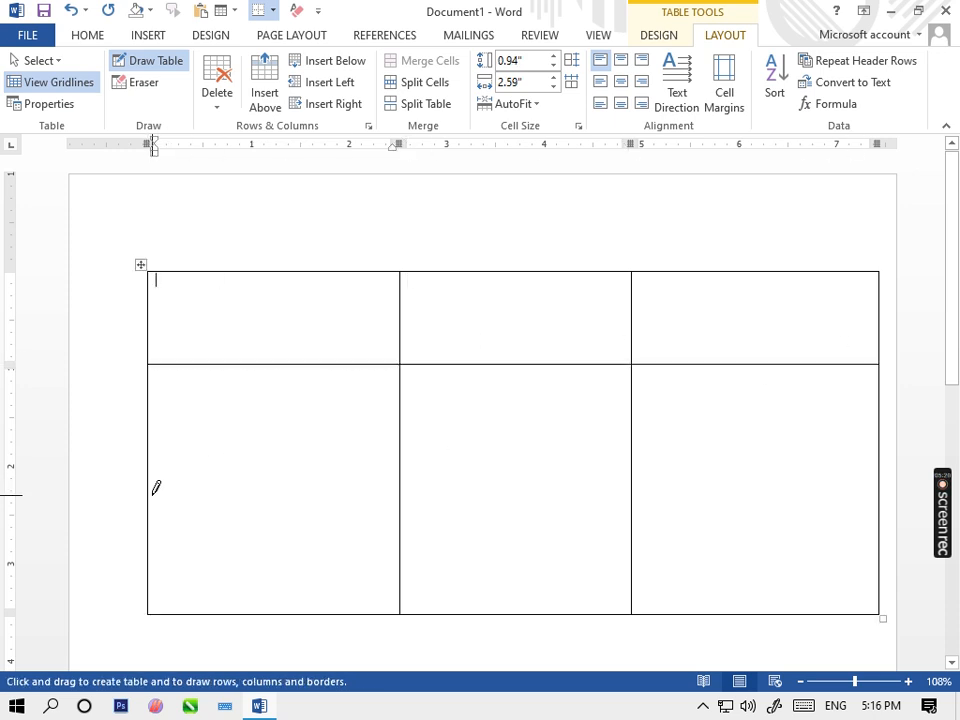
pyautogui.moveTo(151, 489)
pyautogui.mouseDown()
pyautogui.moveTo(392, 463)
pyautogui.moveTo(842, 454)
pyautogui.moveTo(876, 505)
pyautogui.mouseUp()
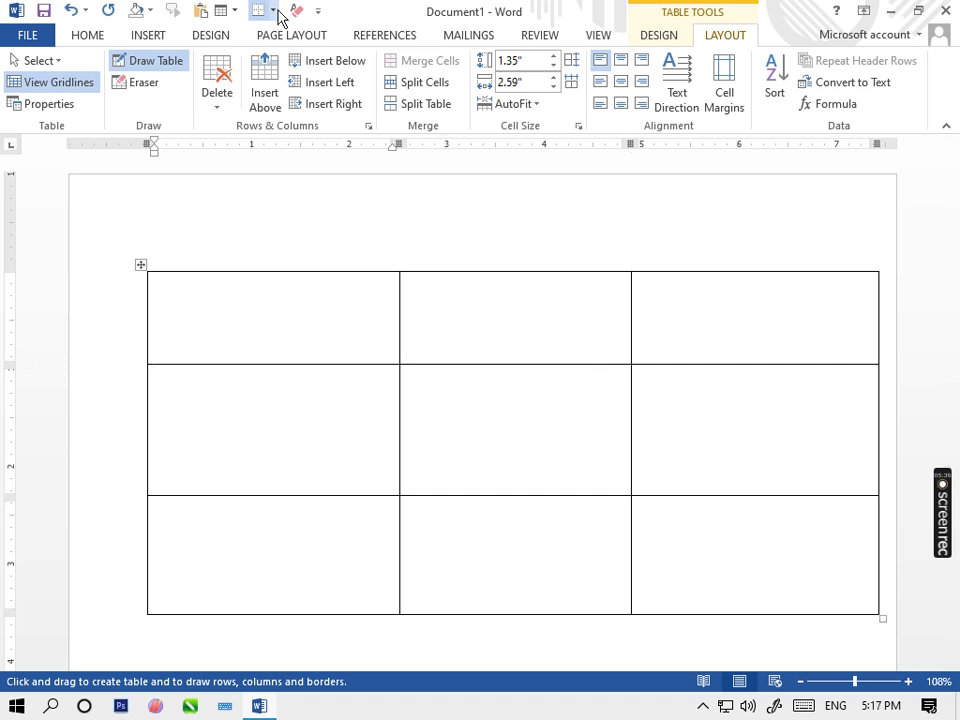
# - Delete the whole hand-drawn table so the page is blank
pyautogui.click(140, 40)
pyautogui.click(64, 110)
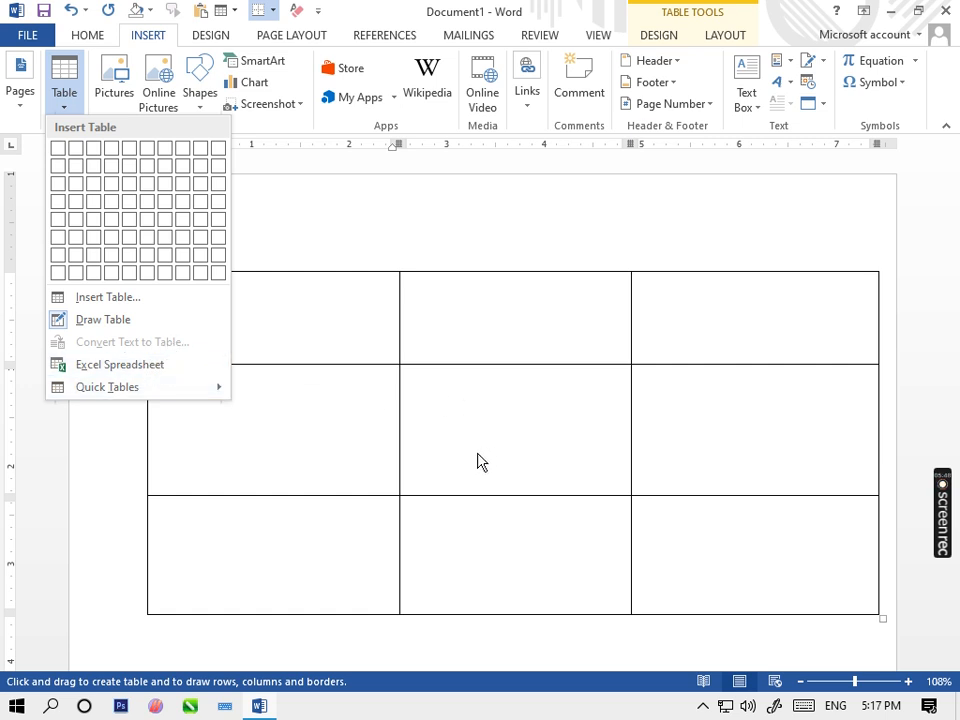
pyautogui.press('Escape')
pyautogui.moveTo(891, 615); pyautogui.dragTo(214, 291)
pyautogui.press('BackSpace')
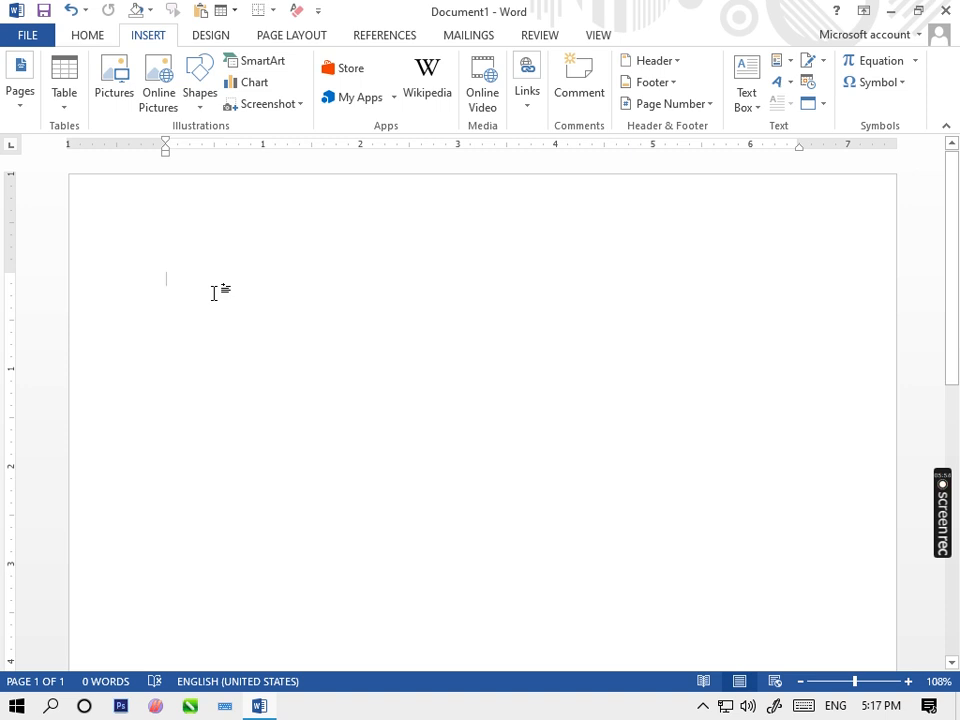
# - Create a three-column table from a line of plus signs joined by long runs of hyphens
pyautogui.write('+')
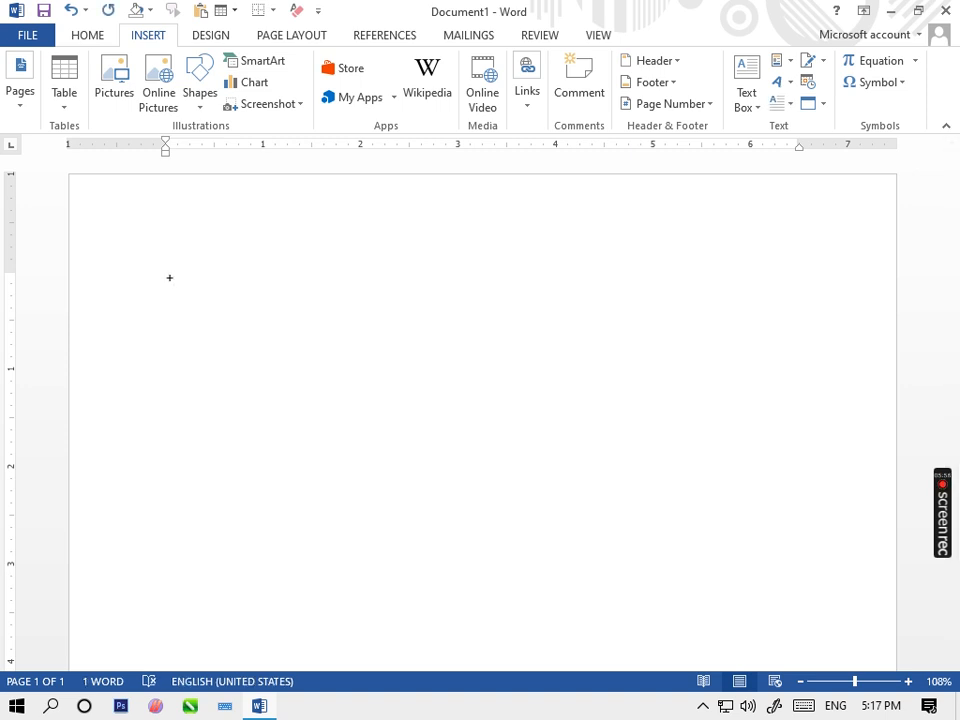
pyautogui.write('--------------------')
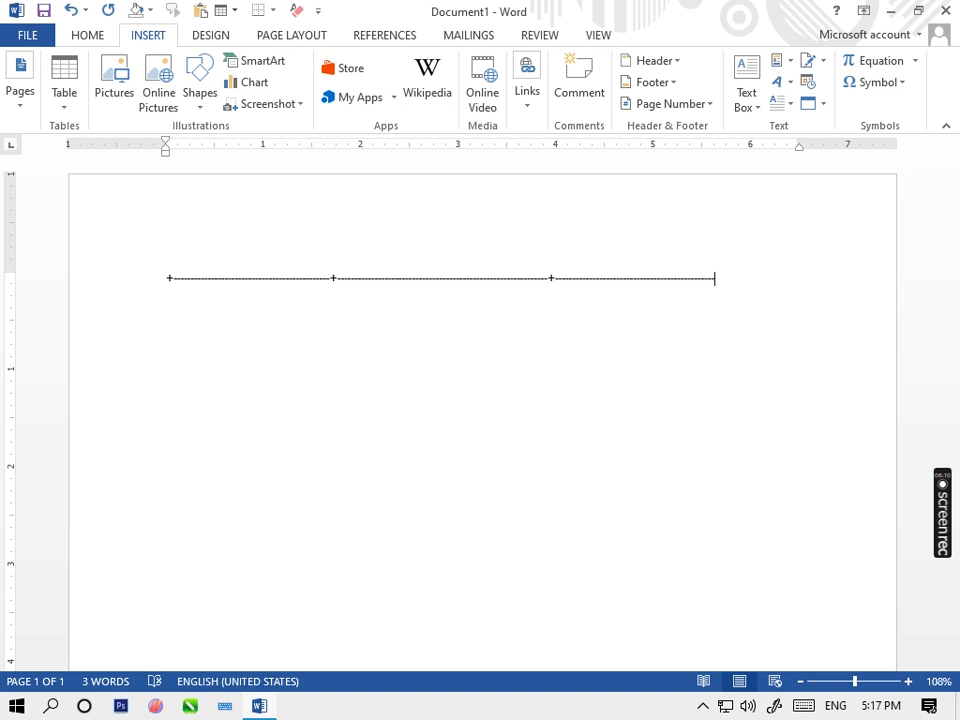
pyautogui.press('Return')
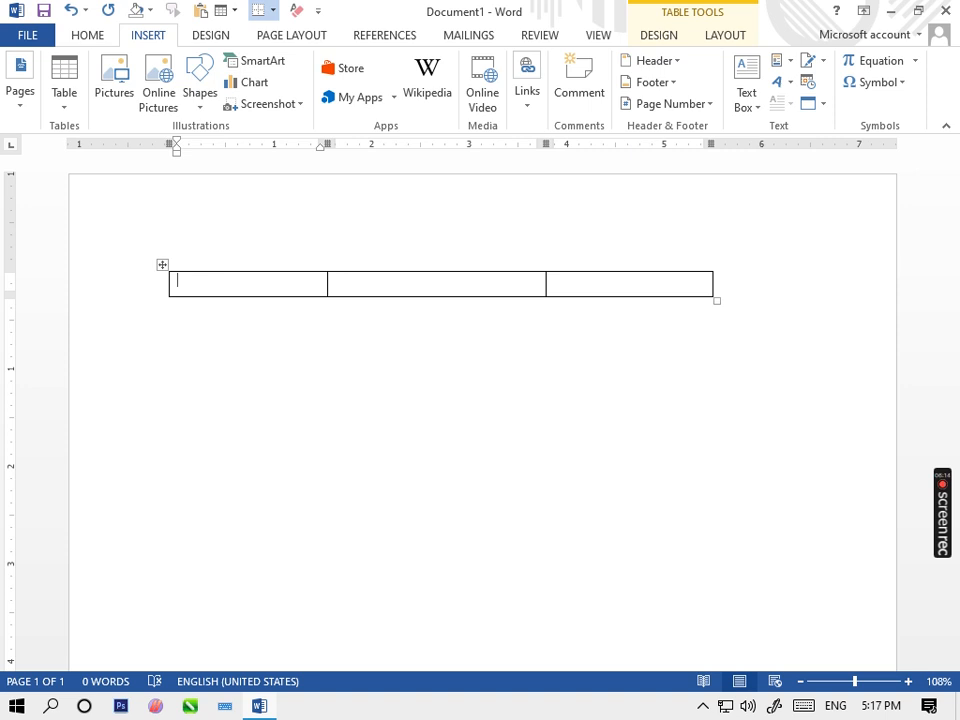
# - Extend the one-row table to 13 rows by moving on past its last cell
pyautogui.press('Tab')
pyautogui.press('Tab')
pyautogui.press('Tab')
pyautogui.press('Tab')
pyautogui.press('Tab')
pyautogui.press('Tab')
pyautogui.press('Tab')
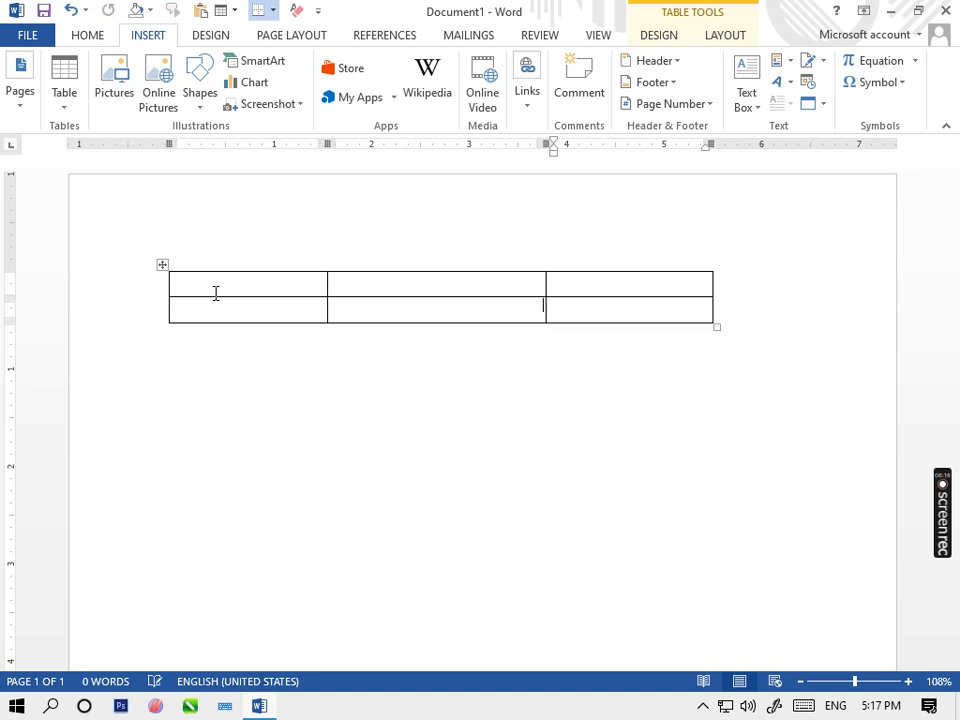
pyautogui.press('Tab')
pyautogui.press('Tab')
pyautogui.press('Tab')
pyautogui.press('Tab')
pyautogui.press('Tab')
pyautogui.press('Tab')
pyautogui.press('Tab')
pyautogui.press('Tab')
pyautogui.press('Tab')
pyautogui.press('Tab')
pyautogui.press('Tab')
pyautogui.press('Tab')
pyautogui.press('Tab')
pyautogui.press('Tab')
pyautogui.press('Tab')
pyautogui.press('Tab')
pyautogui.press('Tab')
pyautogui.press('Tab')
pyautogui.press('Tab')
pyautogui.press('Tab')
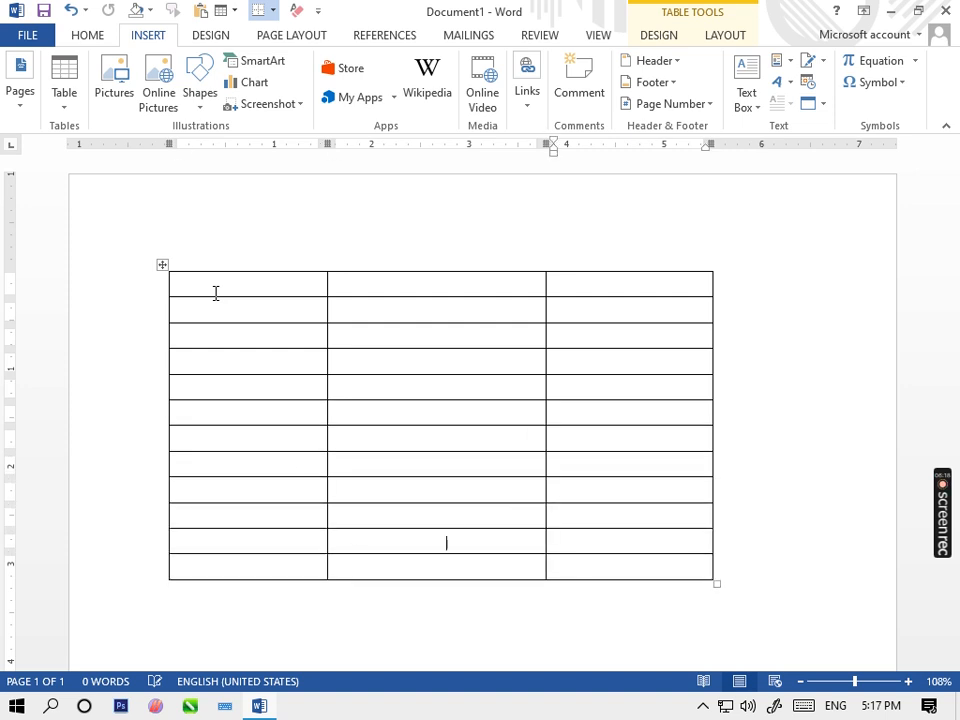
pyautogui.press('Tab')
pyautogui.press('Tab')
pyautogui.press('Tab')
pyautogui.press('Tab')
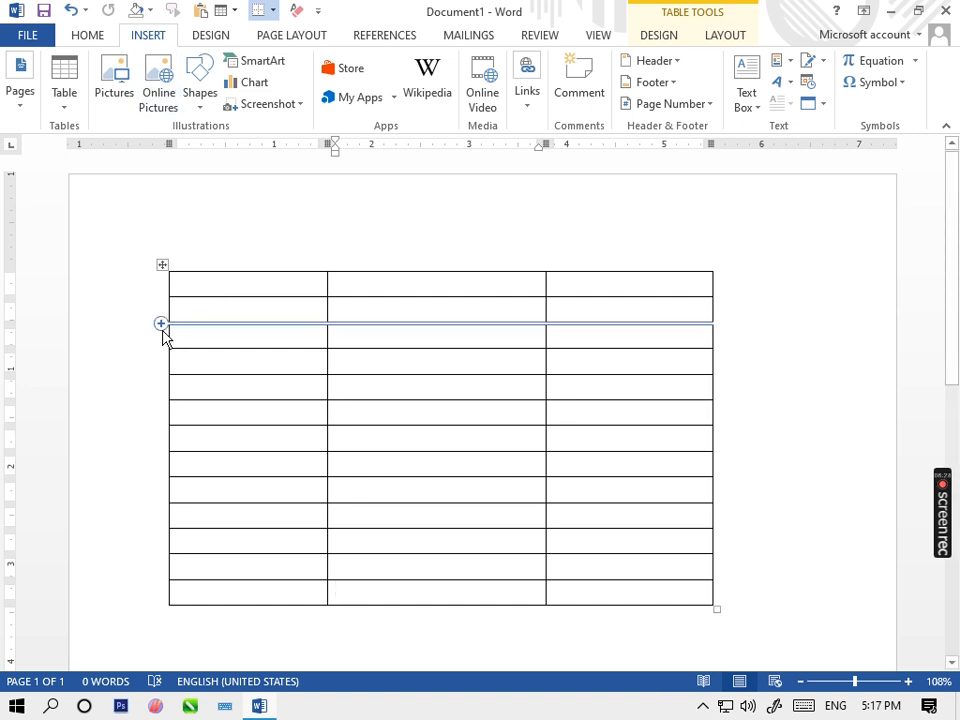
# - Insert several new rows below the table's second row
pyautogui.click(161, 325)
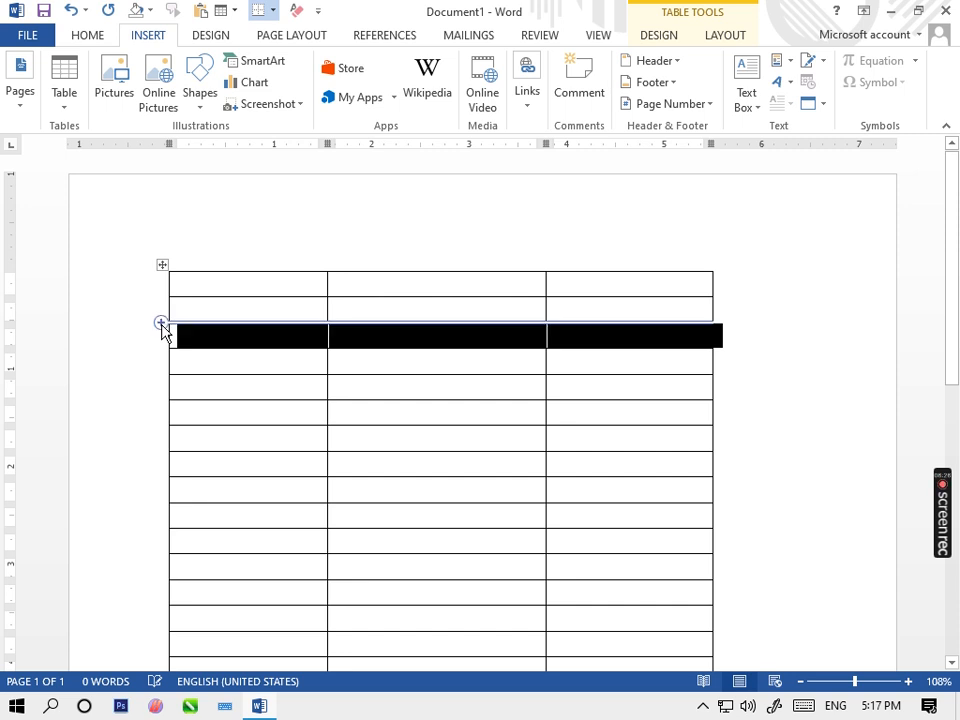
pyautogui.scroll(-5, 214, 437)
pyautogui.scroll(5, 240, 429)
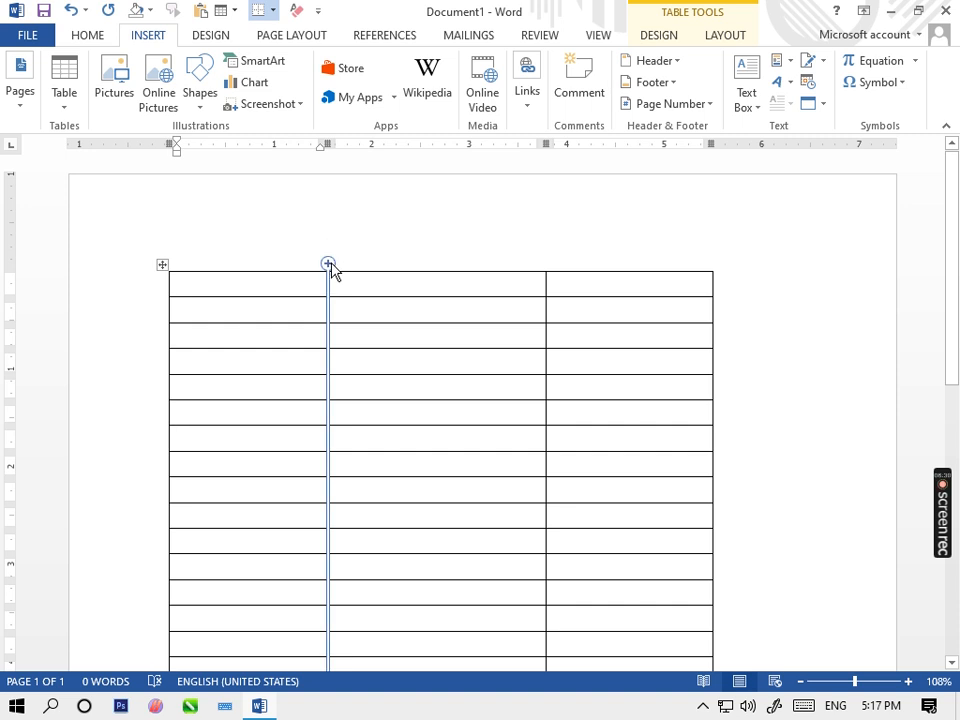
# - Insert three columns: one after the first column, one after the second, and another after the first
pyautogui.click(329, 263)
pyautogui.click(551, 387)
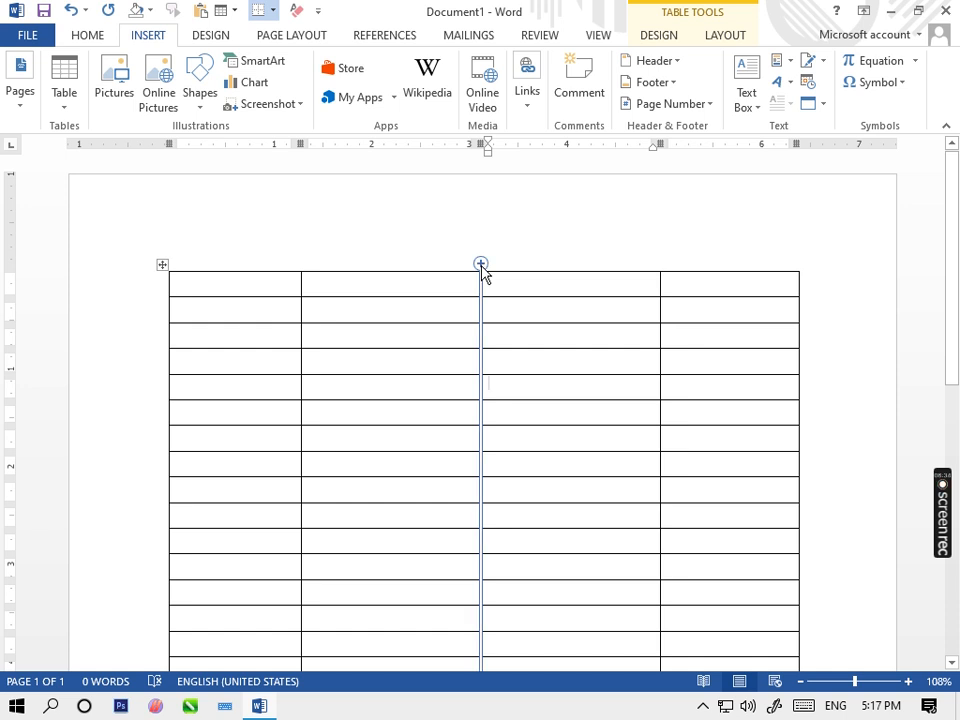
pyautogui.click(480, 263)
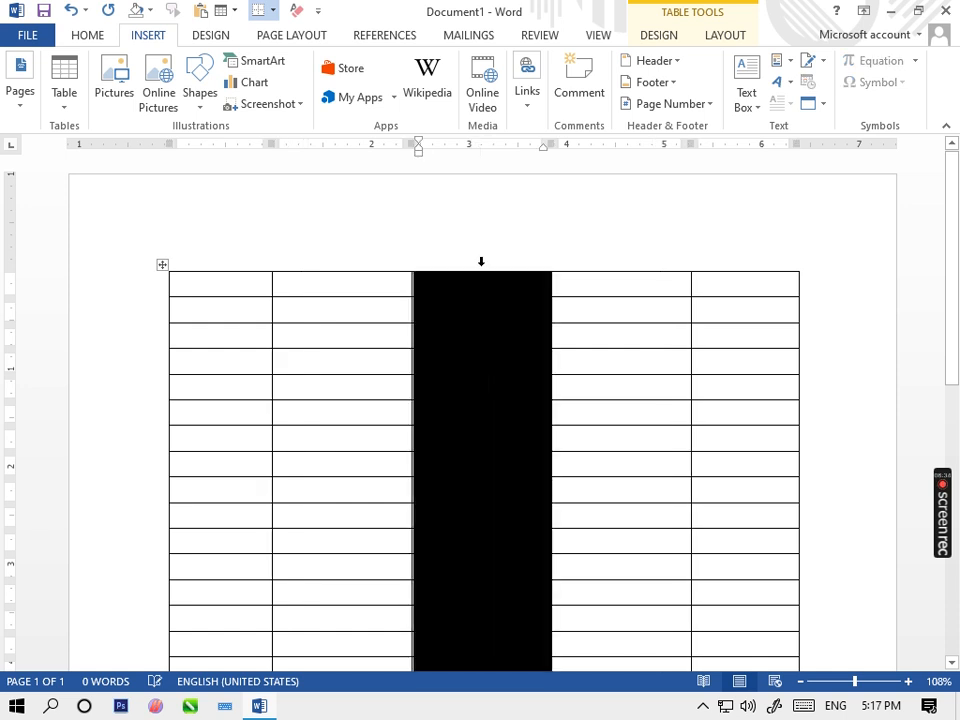
pyautogui.click(616, 380)
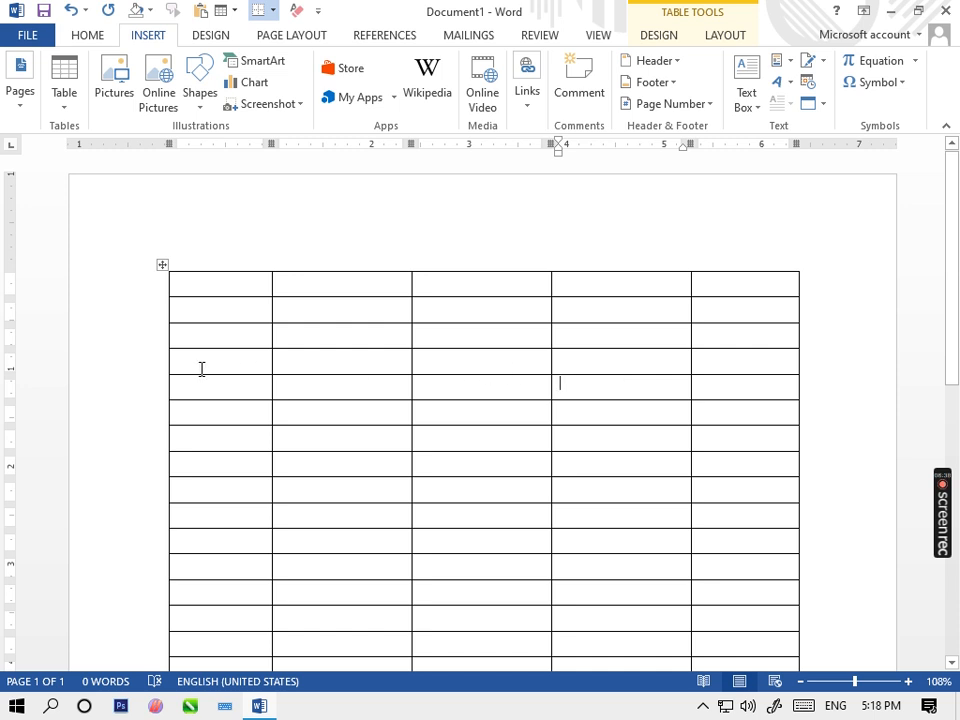
pyautogui.click(272, 262)
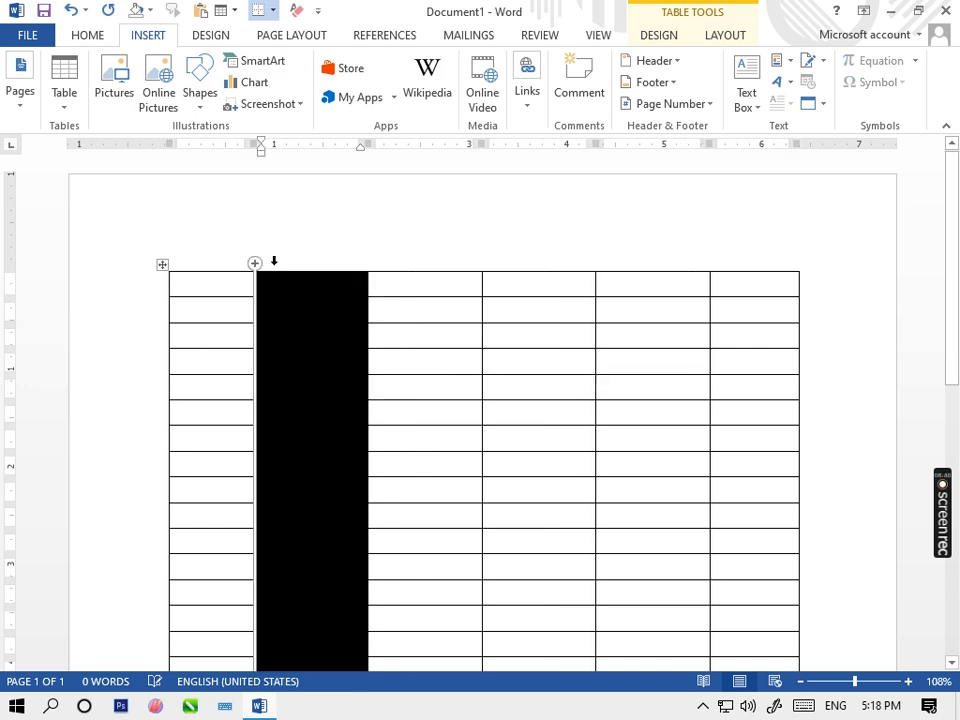
pyautogui.click(192, 424)
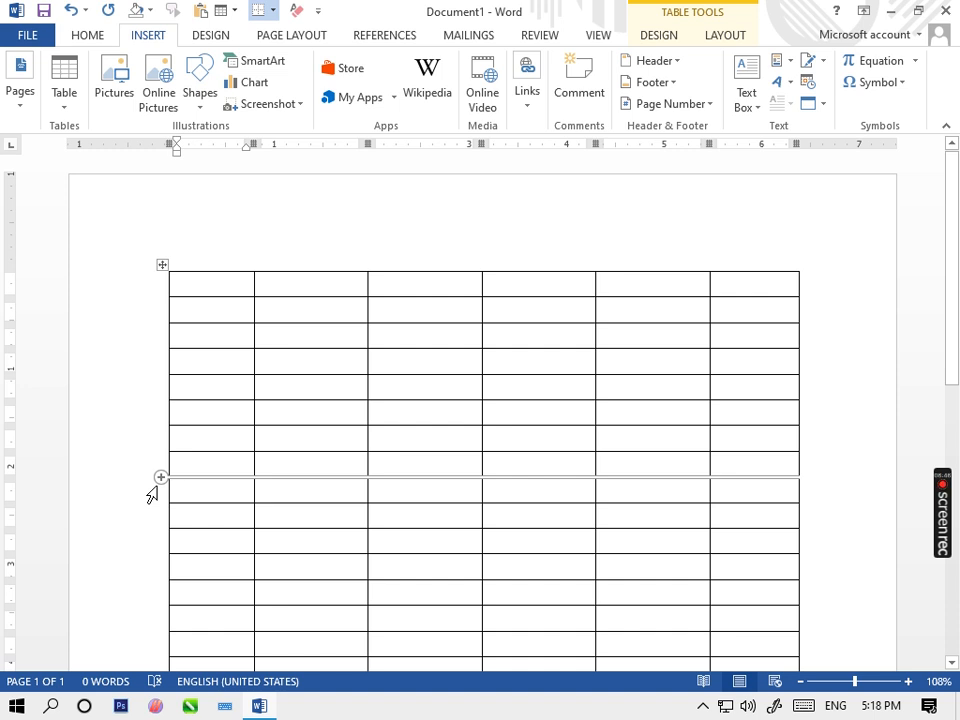
# - Delete the entire six-column table from the page
pyautogui.moveTo(165, 326)
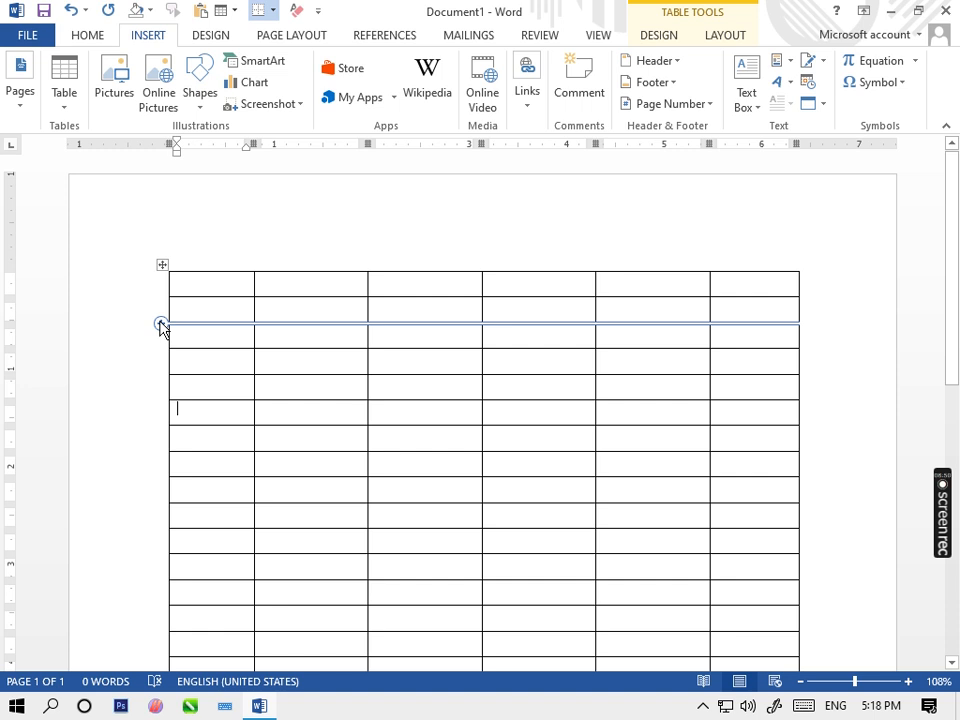
pyautogui.scroll(-6, 260, 305)
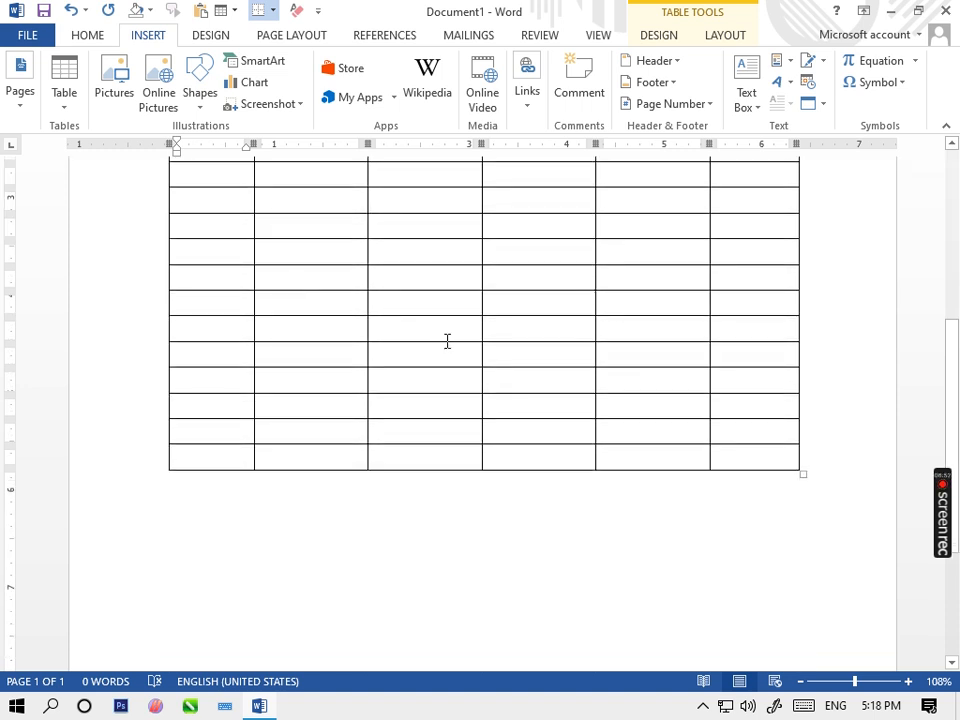
pyautogui.moveTo(822, 470); pyautogui.dragTo(179, 97)
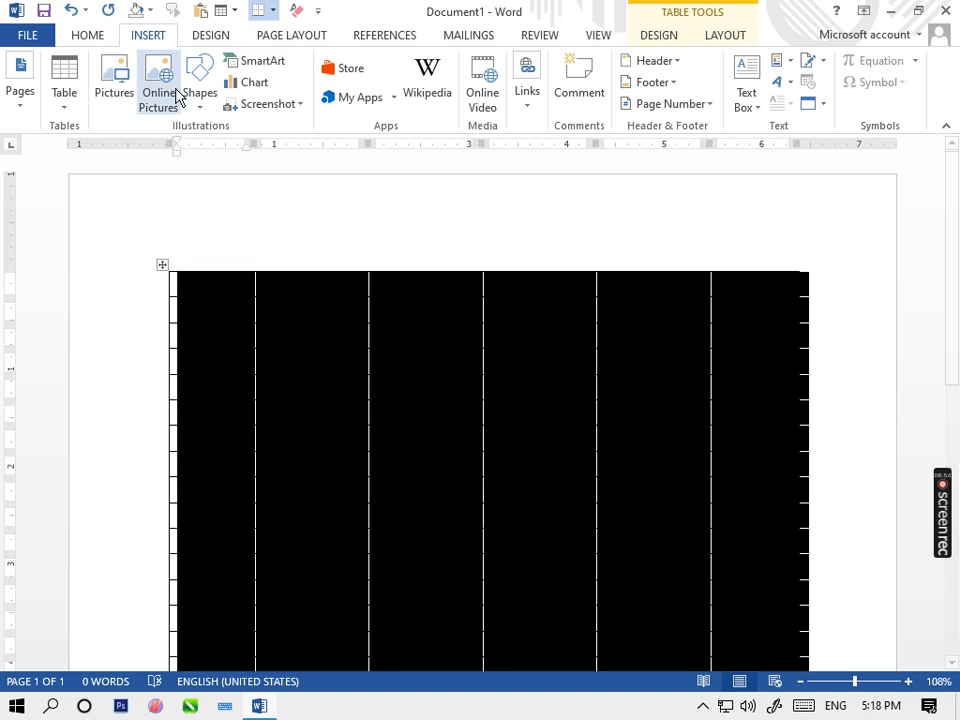
pyautogui.press('BackSpace')
# - Create a three-column table from a line of plus signs separated by wide blank gaps
pyautogui.write('+')
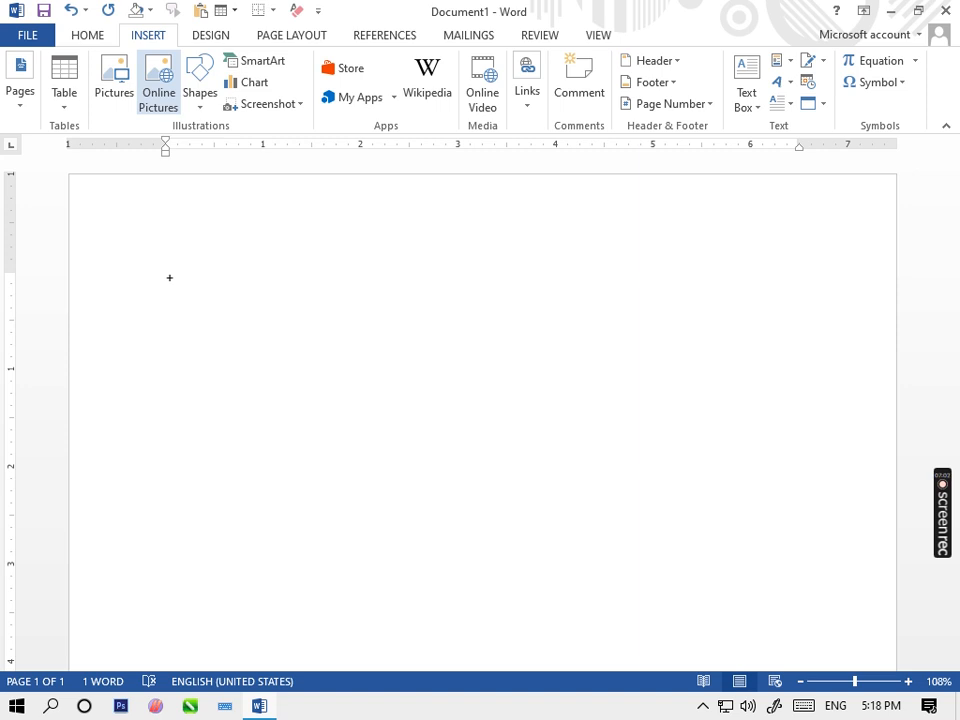
pyautogui.write('+')
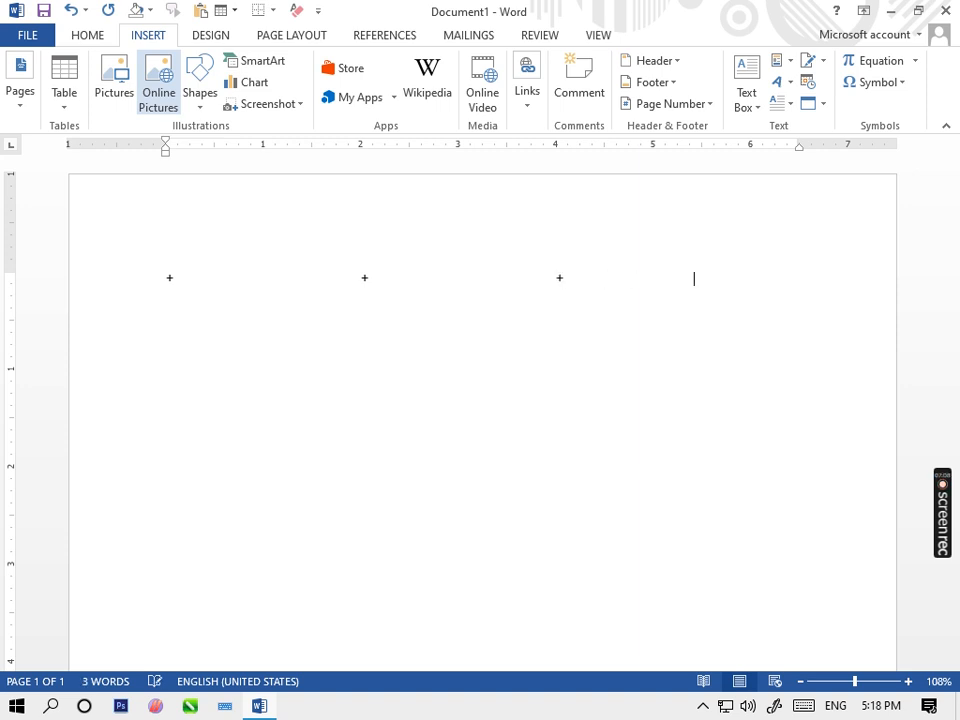
pyautogui.press('Return')
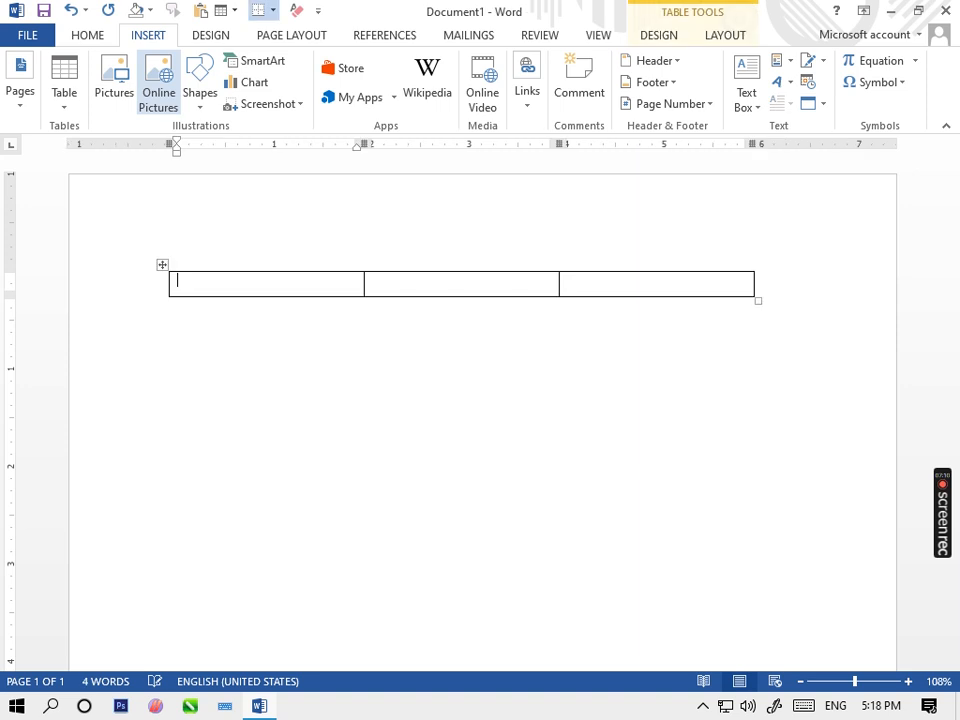
# - Add rows at the end of the new equal-column table until it has 11 rows
pyautogui.press('Tab')
pyautogui.press('Tab')
pyautogui.press('Tab')
pyautogui.press('Tab')
pyautogui.press('Tab')
pyautogui.press('Tab')
pyautogui.press('Tab')
pyautogui.press('Tab')
pyautogui.press('Tab')
pyautogui.press('Tab')
pyautogui.press('Tab')
pyautogui.press('Tab')
pyautogui.press('Tab')
pyautogui.press('Tab')
pyautogui.press('Tab')
pyautogui.press('Tab')
pyautogui.press('Tab')
pyautogui.press('Tab')
pyautogui.press('Tab')
pyautogui.press('Tab')
pyautogui.press('Tab')
pyautogui.press('Tab')
pyautogui.press('Tab')
pyautogui.press('Tab')
pyautogui.press('Tab')
pyautogui.press('Tab')
pyautogui.press('Tab')
pyautogui.press('Tab')
pyautogui.press('Tab')
pyautogui.press('Tab')
pyautogui.press('Tab')
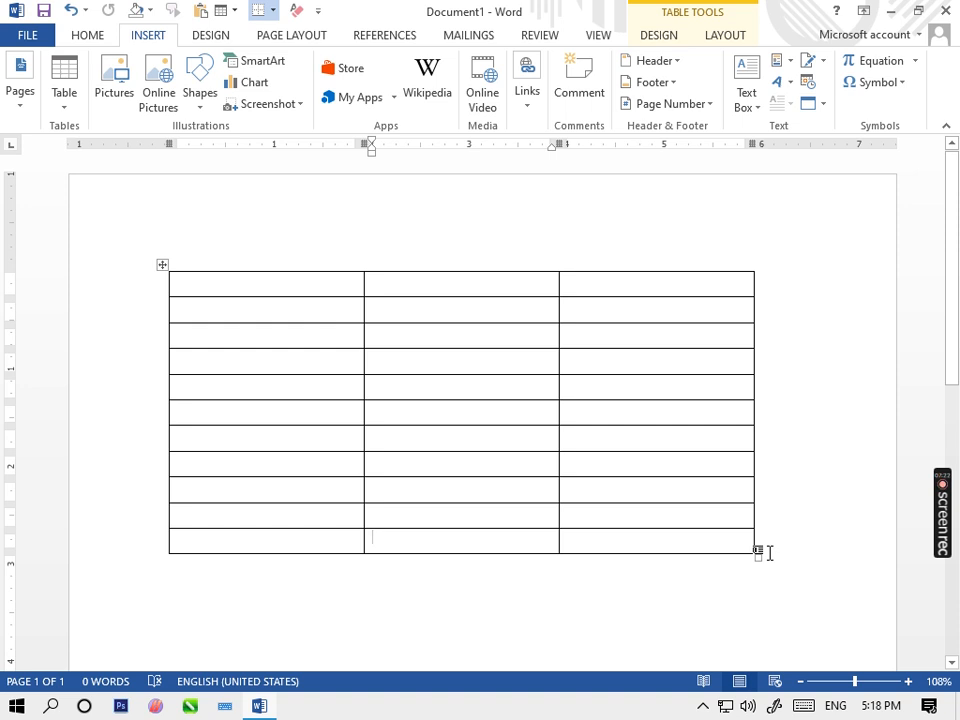
pyautogui.moveTo(761, 553); pyautogui.dragTo(142, 267)
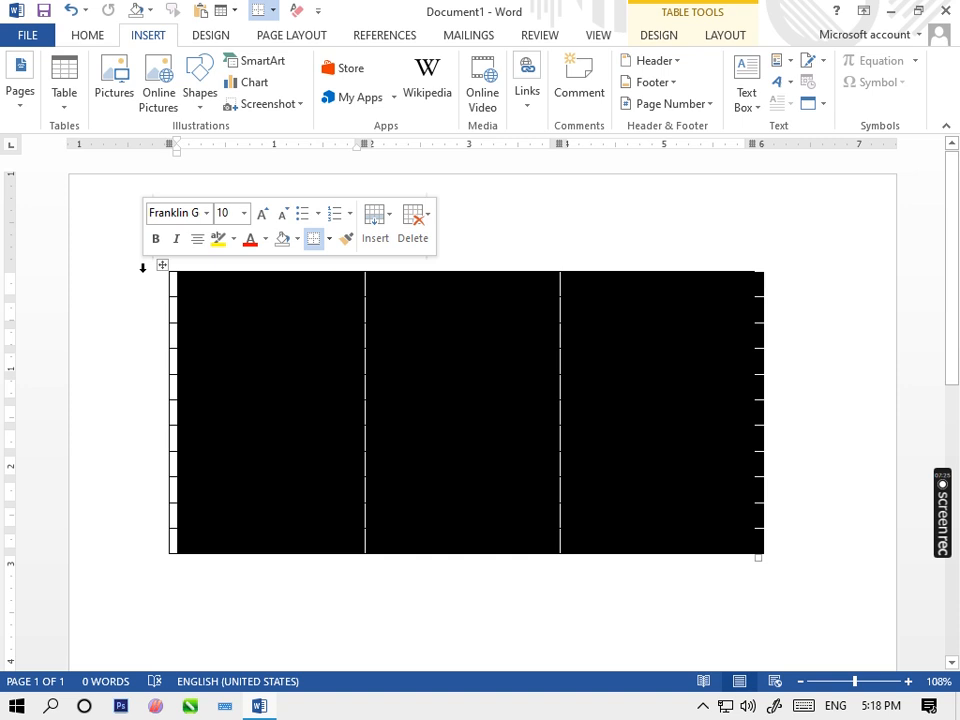
pyautogui.click(266, 362)
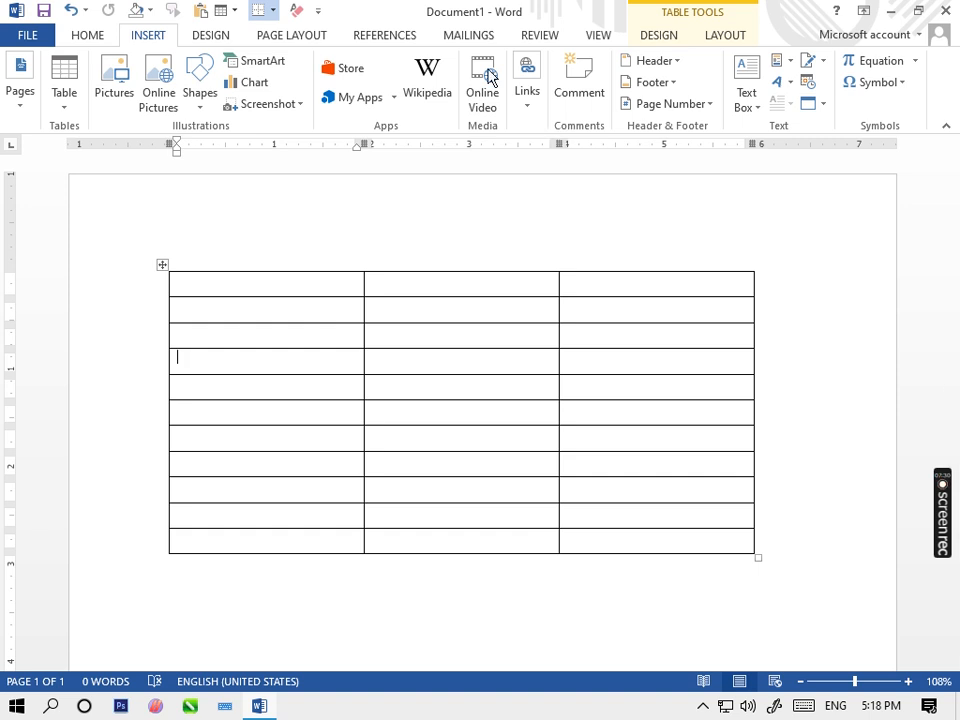
pyautogui.click(290, 283)
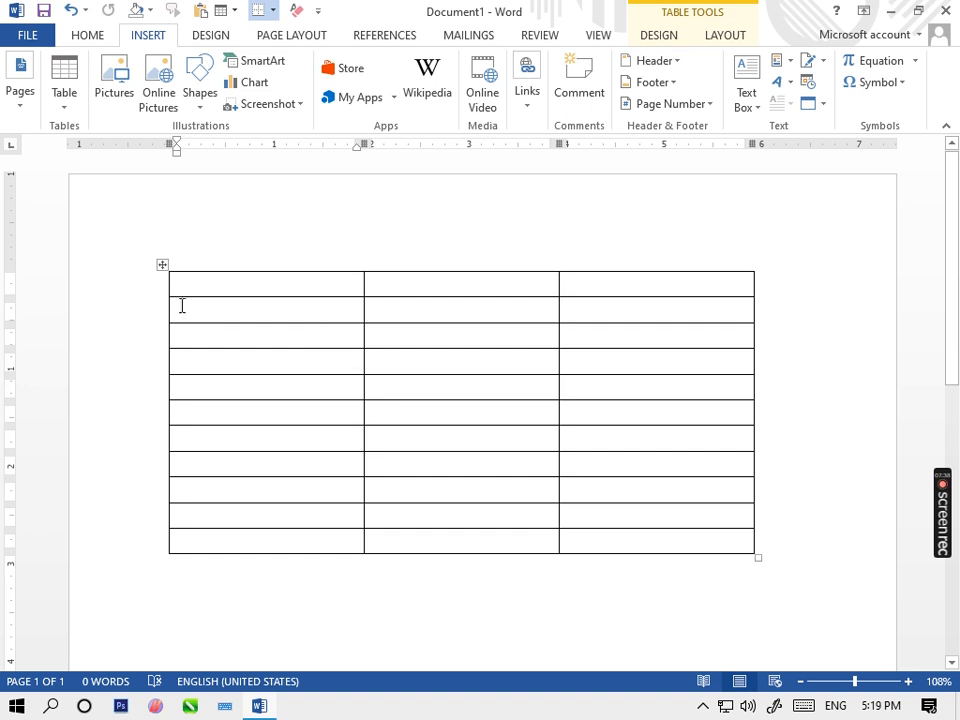
# - Look over the built-in Quick Tables, such as the calendar designs, without inserting one
pyautogui.click(62, 102)
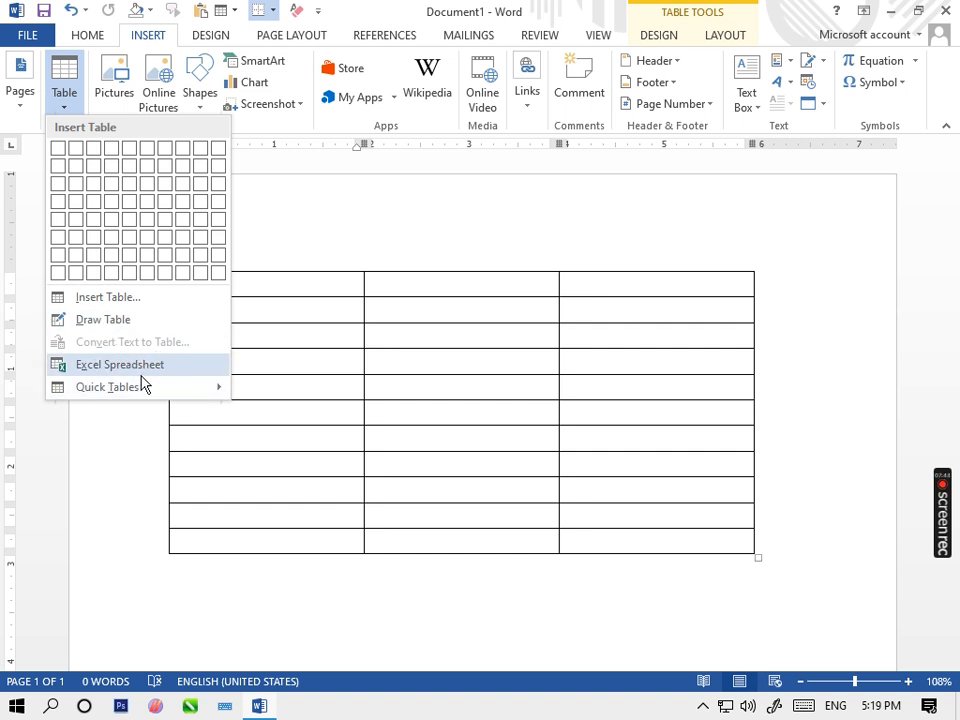
pyautogui.moveTo(139, 386)
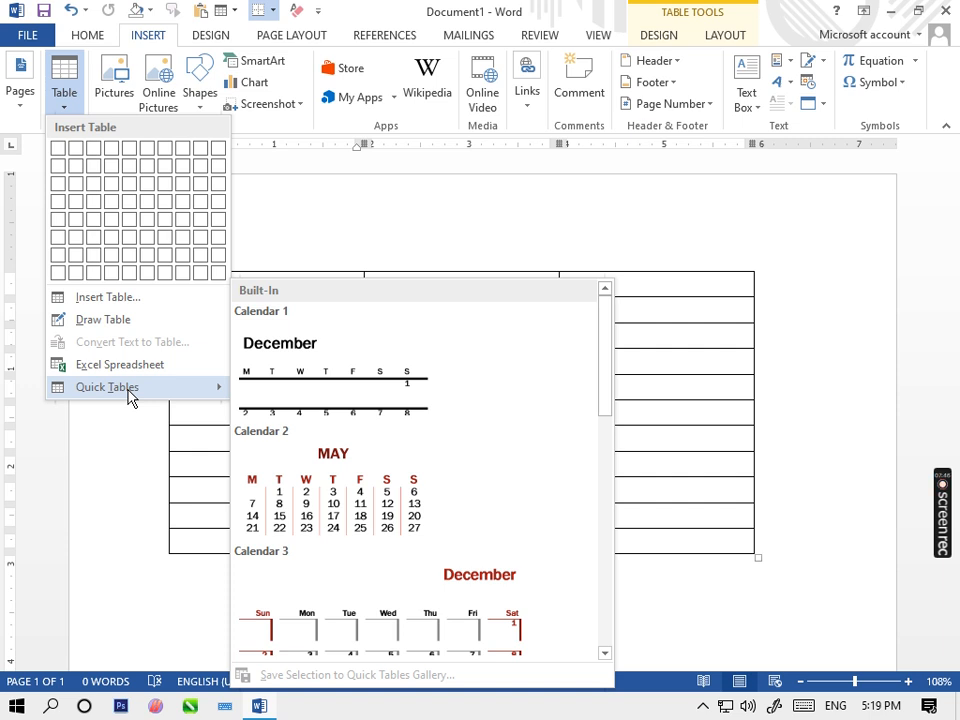
pyautogui.click(694, 360)
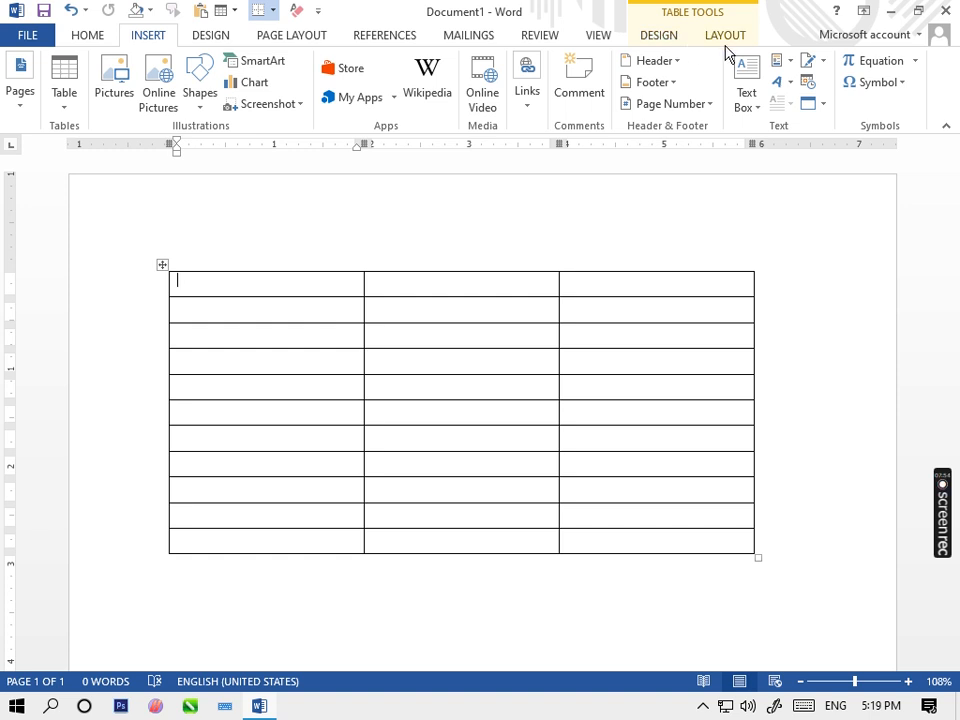
# - Apply the green style from the fourth row of the Grid Tables styles to the table
pyautogui.click(641, 37)
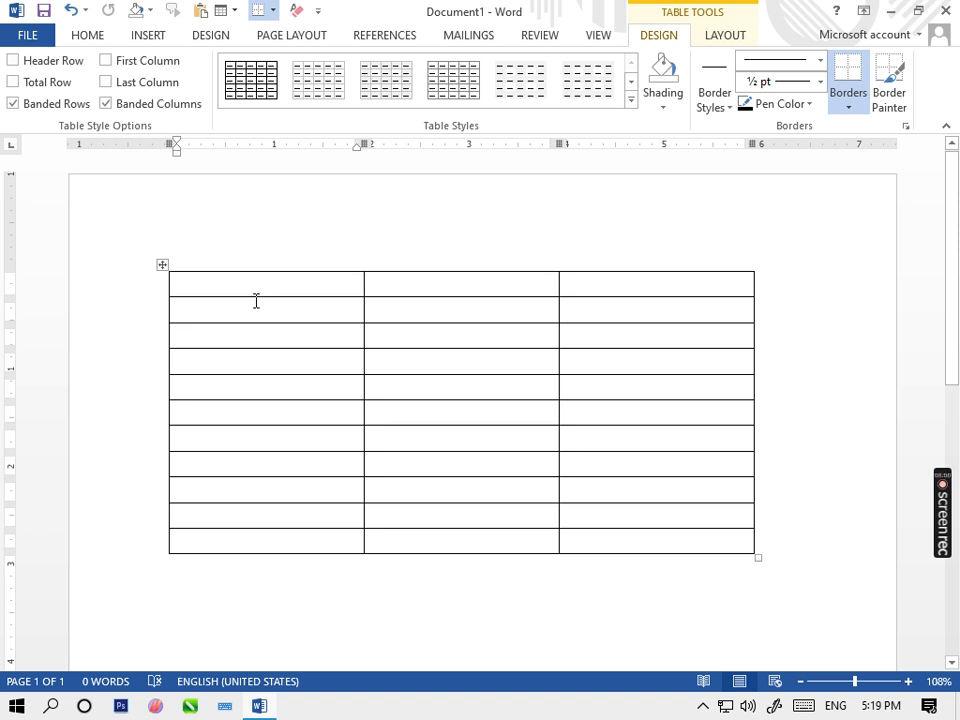
pyautogui.click(631, 100)
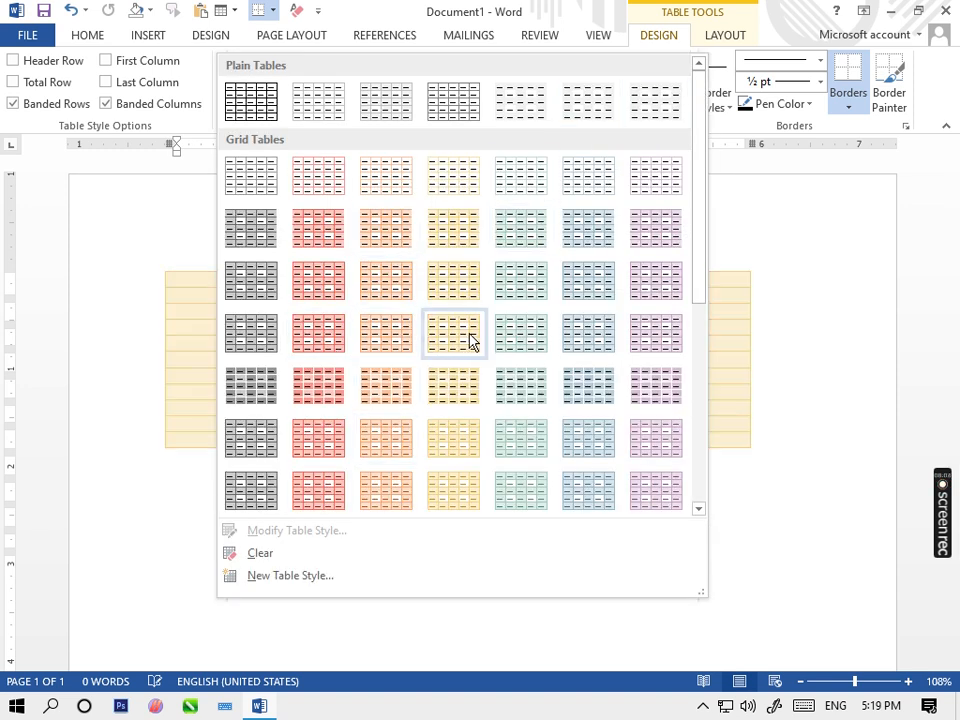
pyautogui.click(507, 344)
pyautogui.click(454, 443)
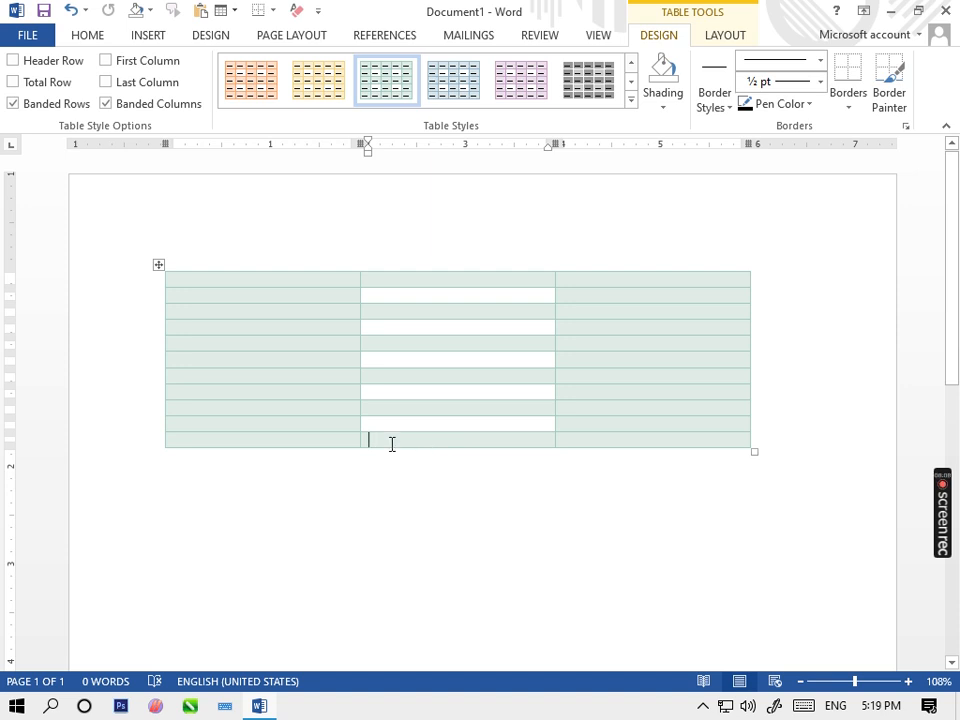
# - Switch Banded Columns and Banded Rows off and back on, and enable the Last Column style option
pyautogui.click(106, 104)
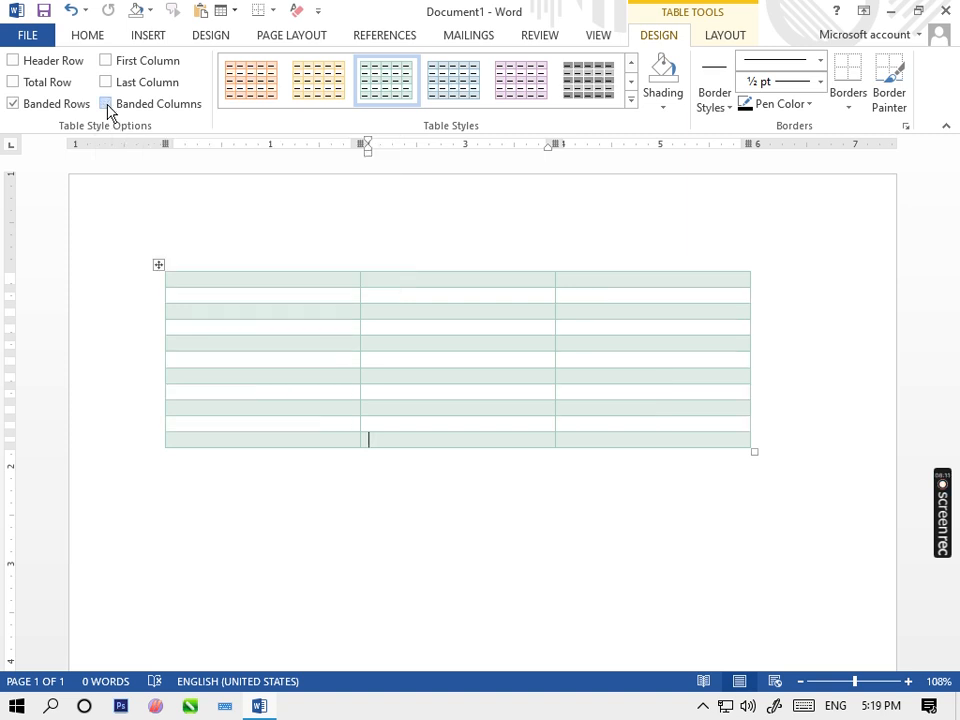
pyautogui.click(15, 104)
pyautogui.click(14, 104)
pyautogui.click(106, 104)
pyautogui.click(108, 84)
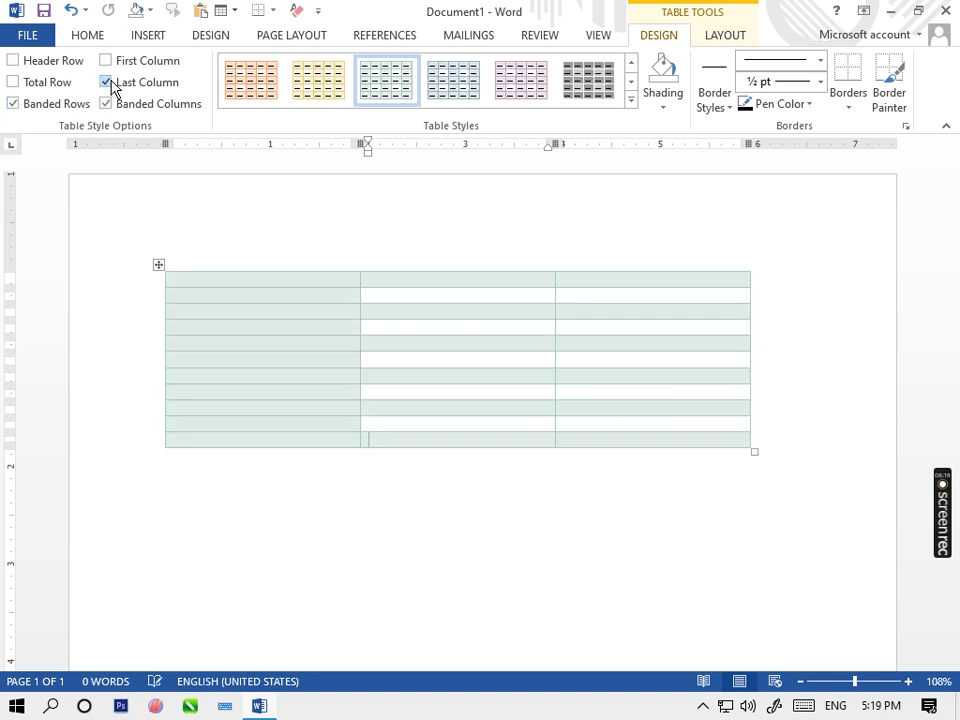
# - Enable the Total Row, Header Row and First Column style options for the table
pyautogui.click(13, 84)
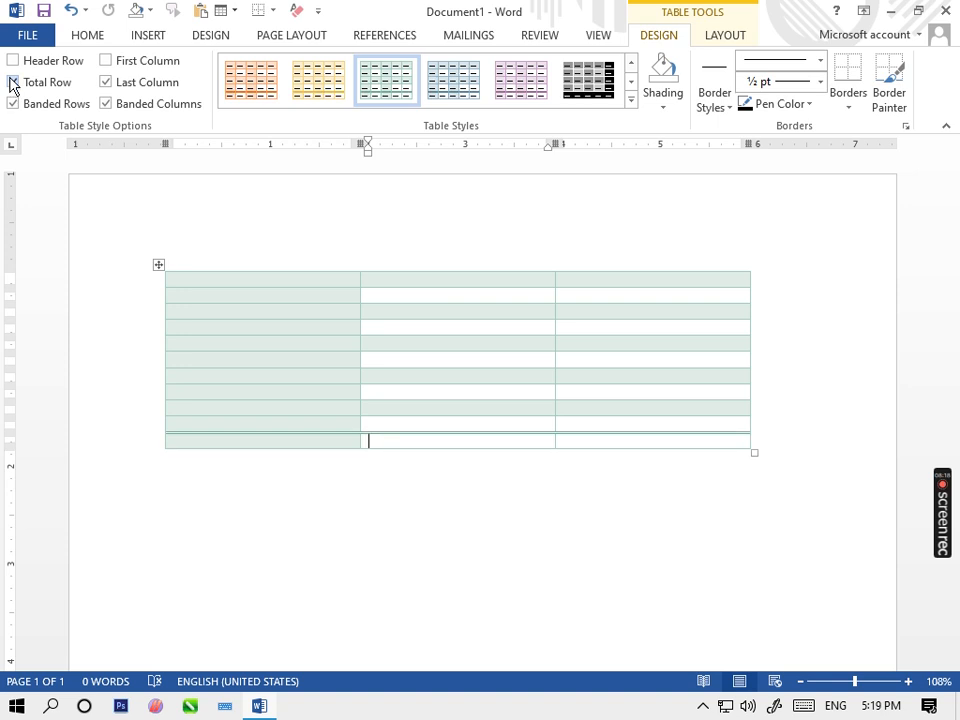
pyautogui.click(12, 61)
pyautogui.click(106, 61)
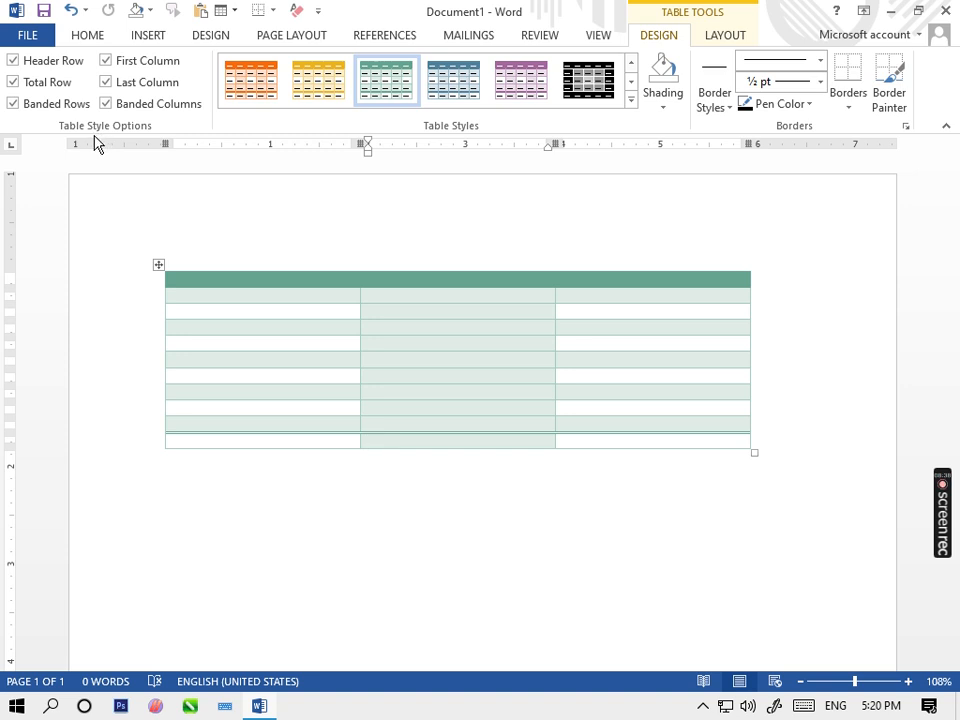
pyautogui.click(309, 407)
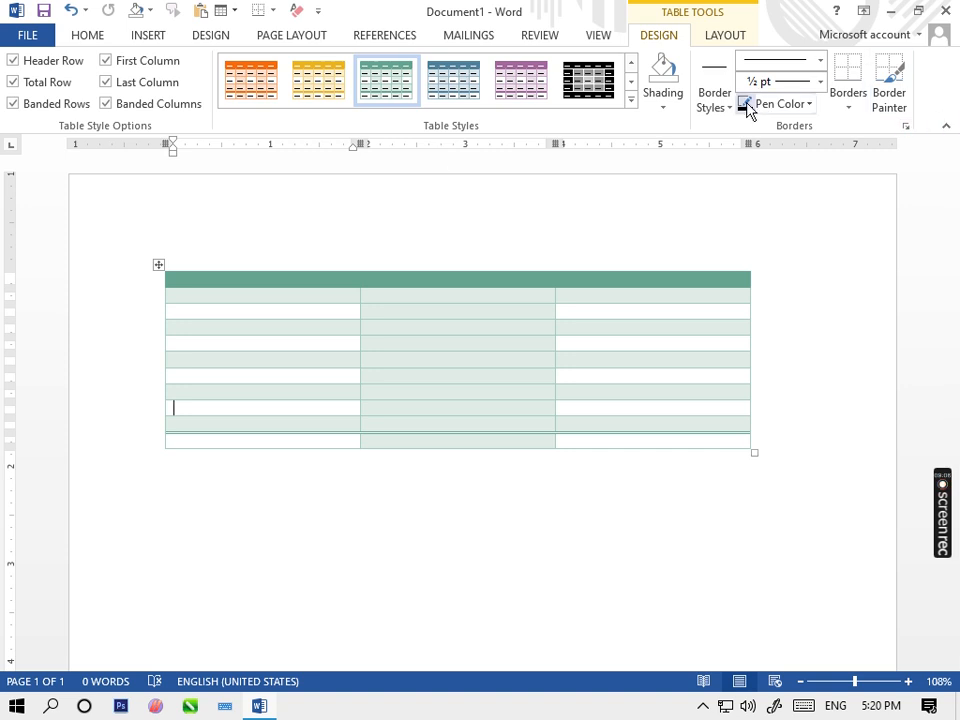
# - Select the whole table and set its shading to No Color
pyautogui.click(732, 447)
pyautogui.moveTo(767, 439)
pyautogui.mouseDown()
pyautogui.moveTo(249, 317)
pyautogui.moveTo(163, 274)
pyautogui.mouseUp()
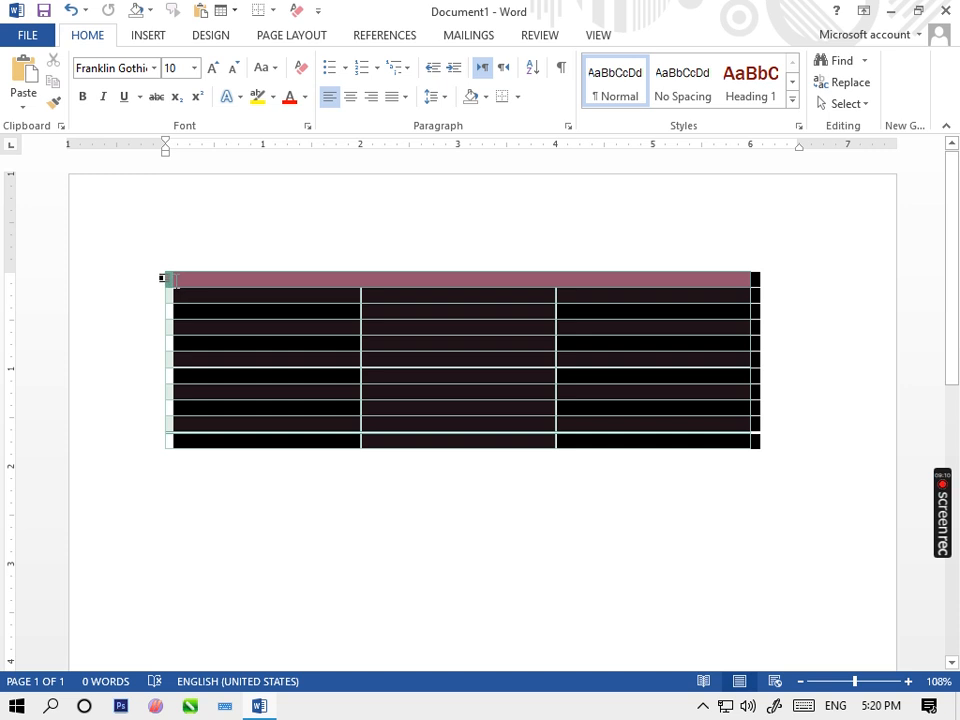
pyautogui.click(658, 35)
pyautogui.click(662, 107)
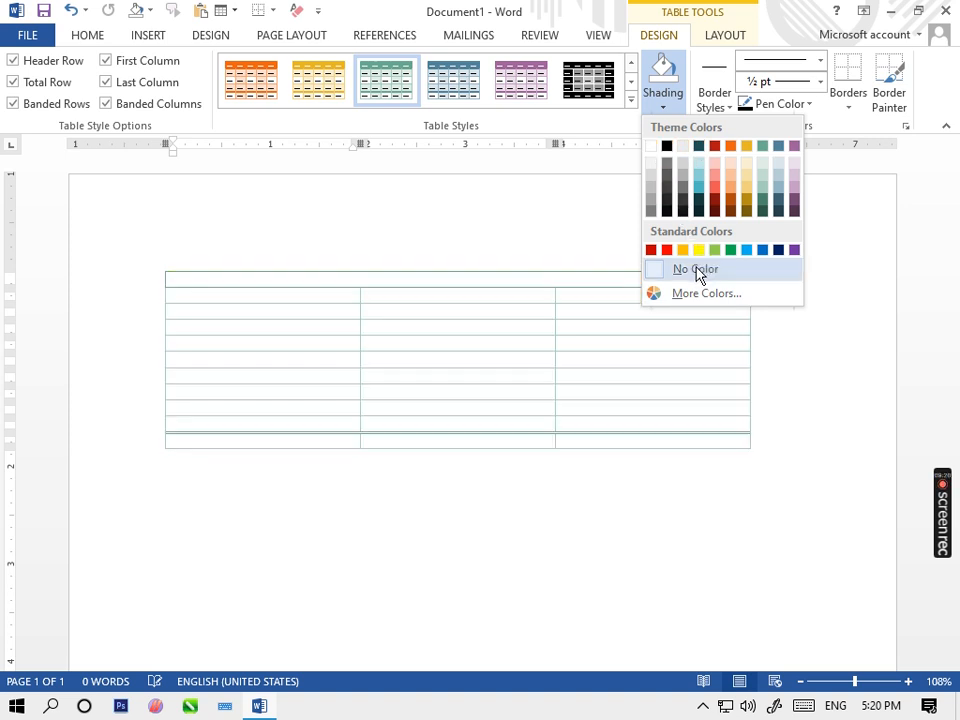
pyautogui.click(679, 271)
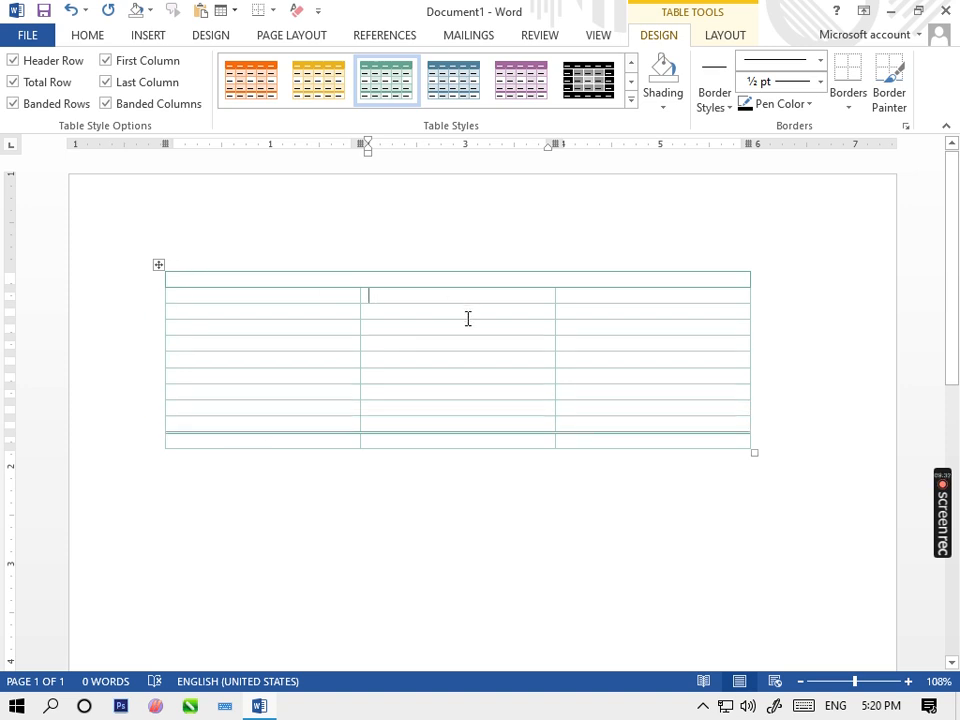
# - Paint the green double-line border style onto the borders below the first six rows in the first column
pyautogui.click(727, 110)
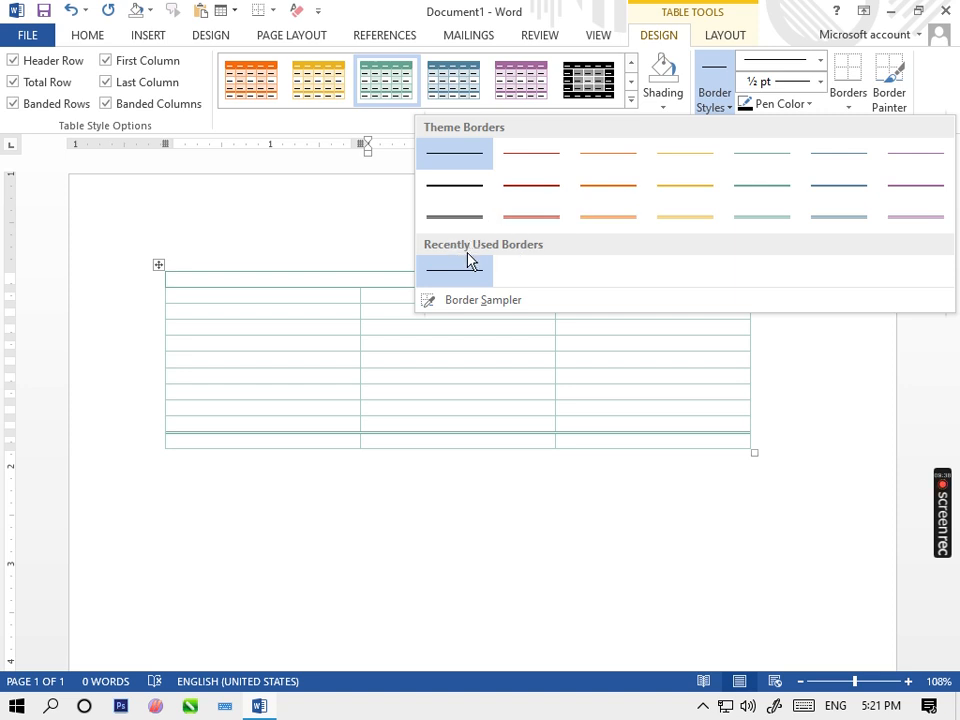
pyautogui.click(762, 217)
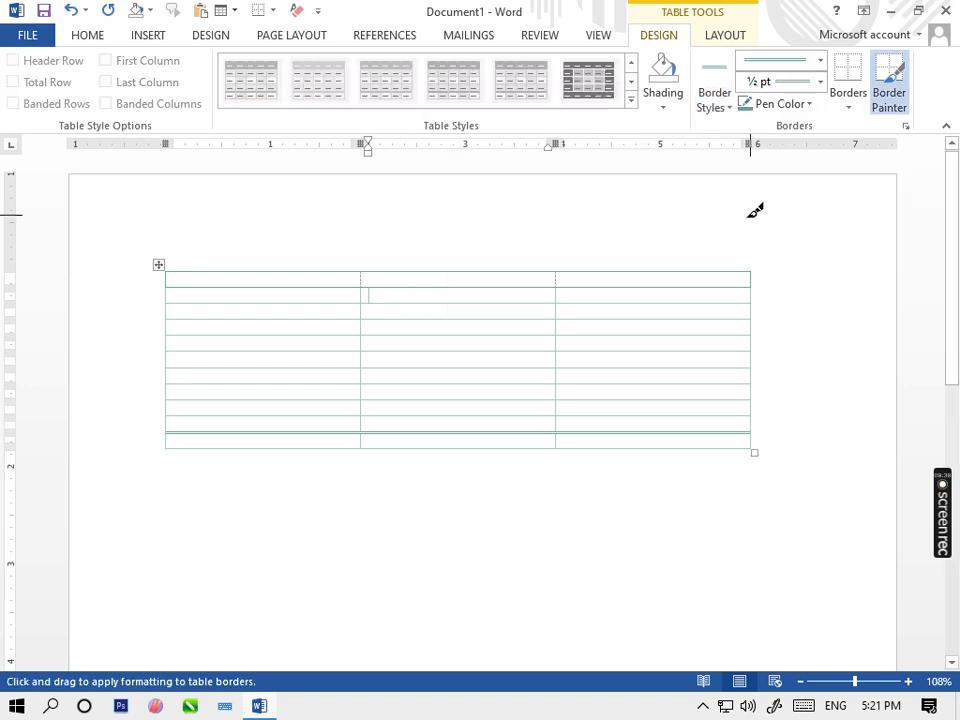
pyautogui.click(272, 288)
pyautogui.click(278, 306)
pyautogui.click(279, 322)
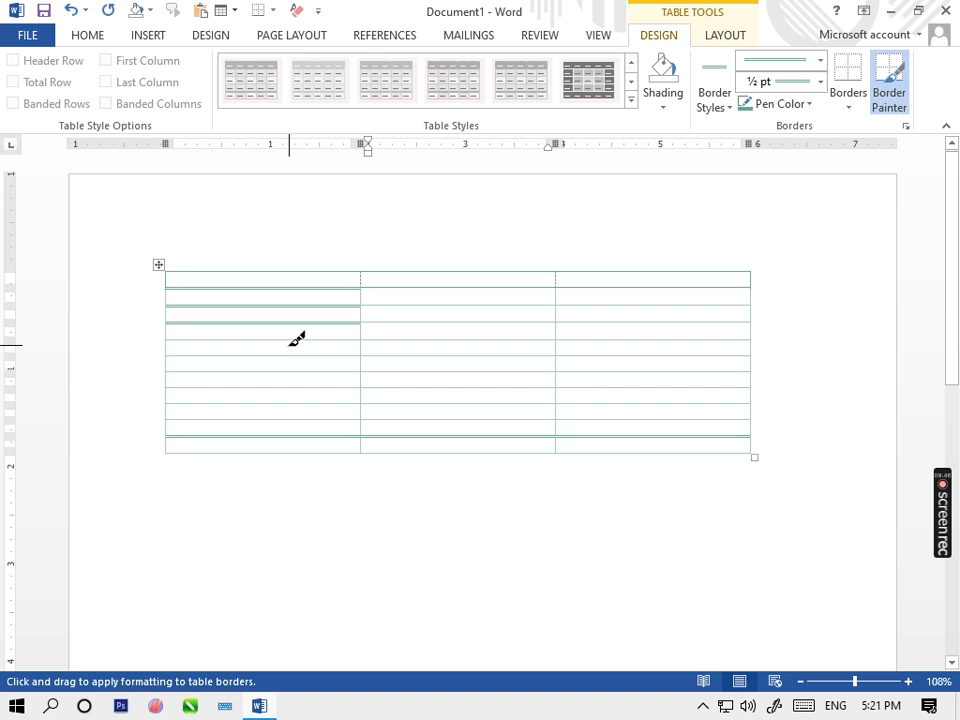
pyautogui.click(300, 340)
pyautogui.click(301, 356)
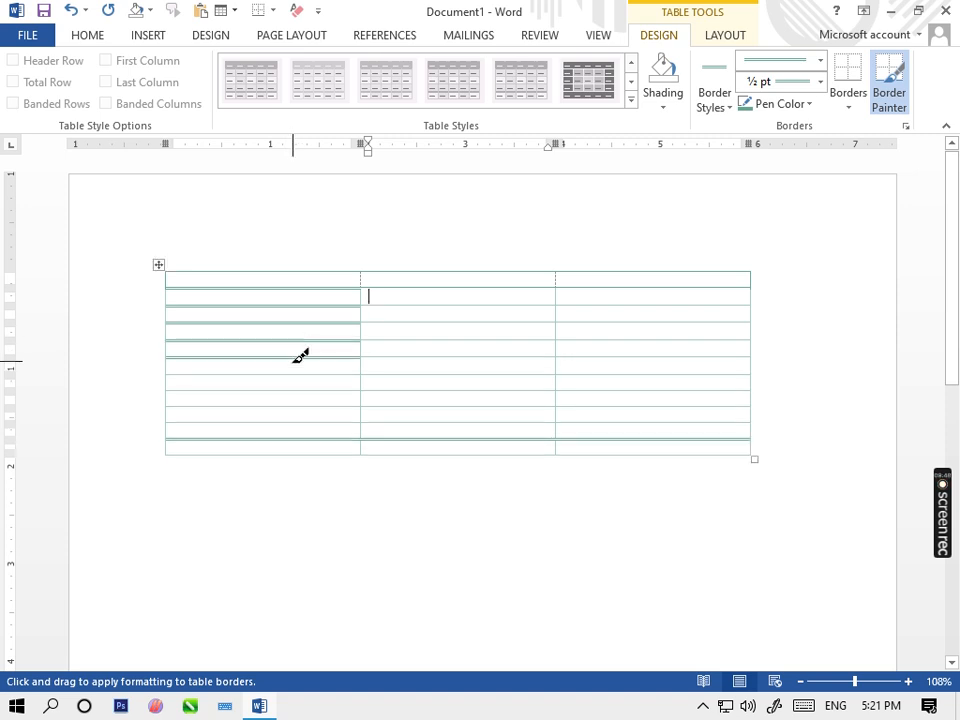
pyautogui.click(300, 372)
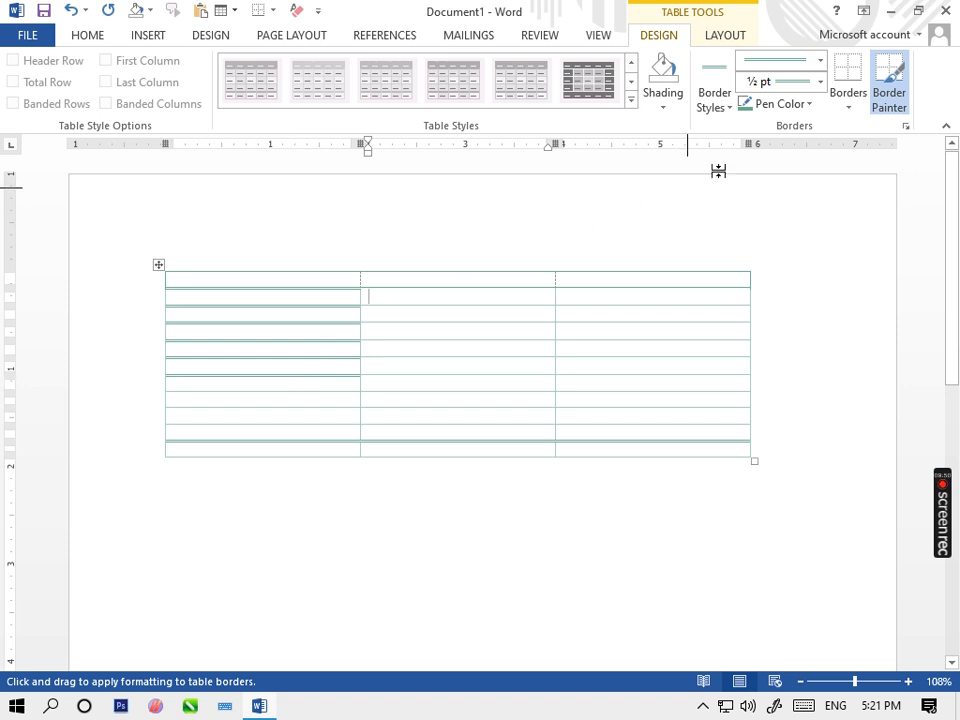
# - Paint a 3 pt thin-thick-thin line below rows 7, 8, 9 and 11 in the first column
pyautogui.click(821, 61)
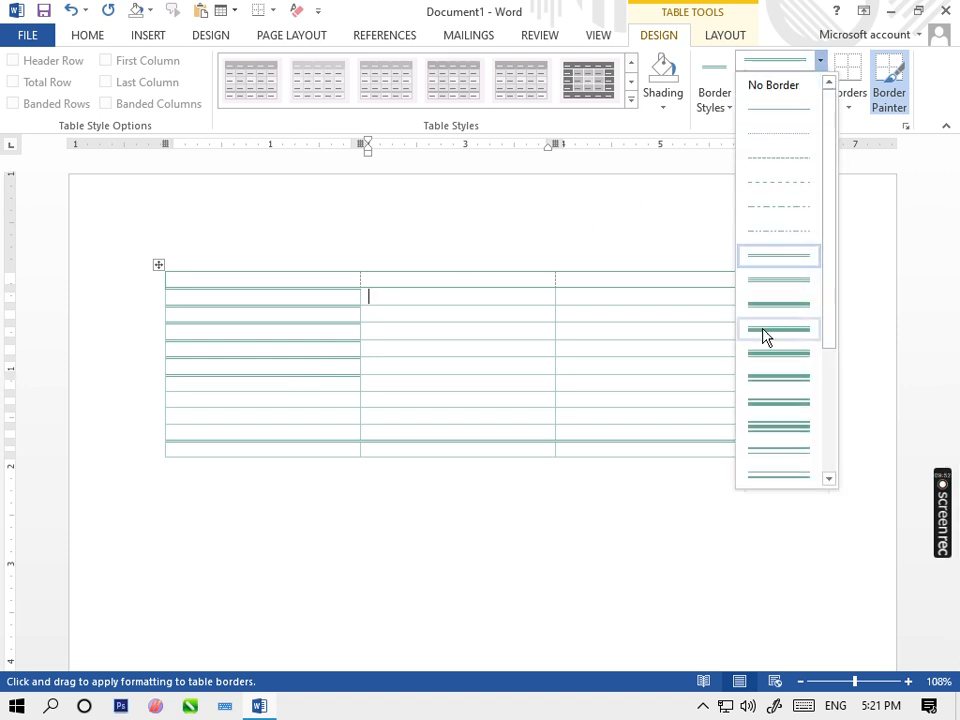
pyautogui.click(767, 353)
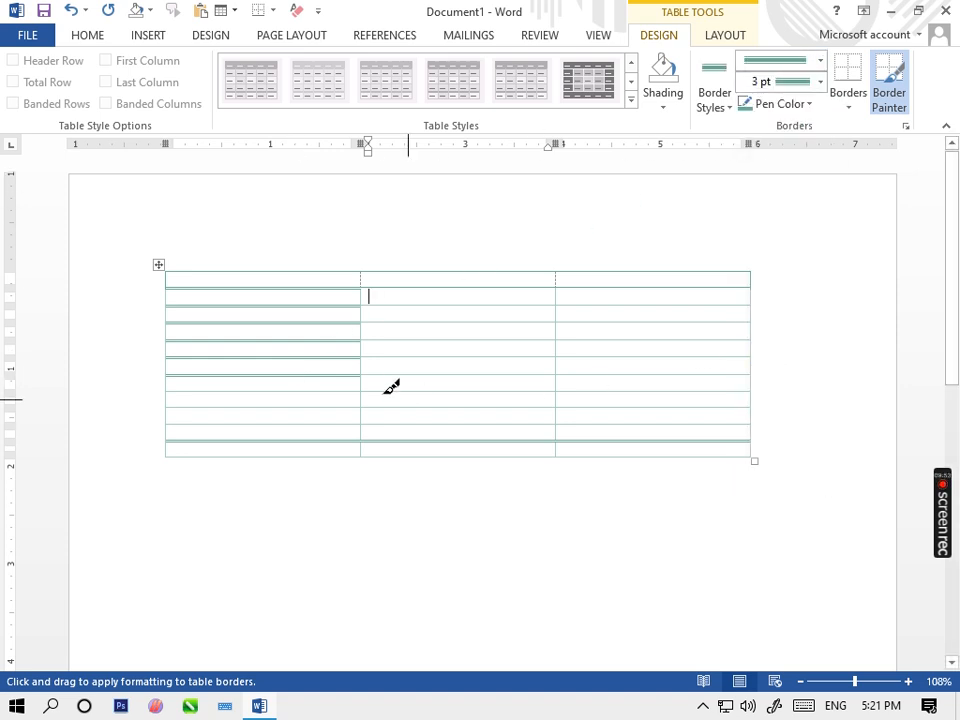
pyautogui.click(327, 390)
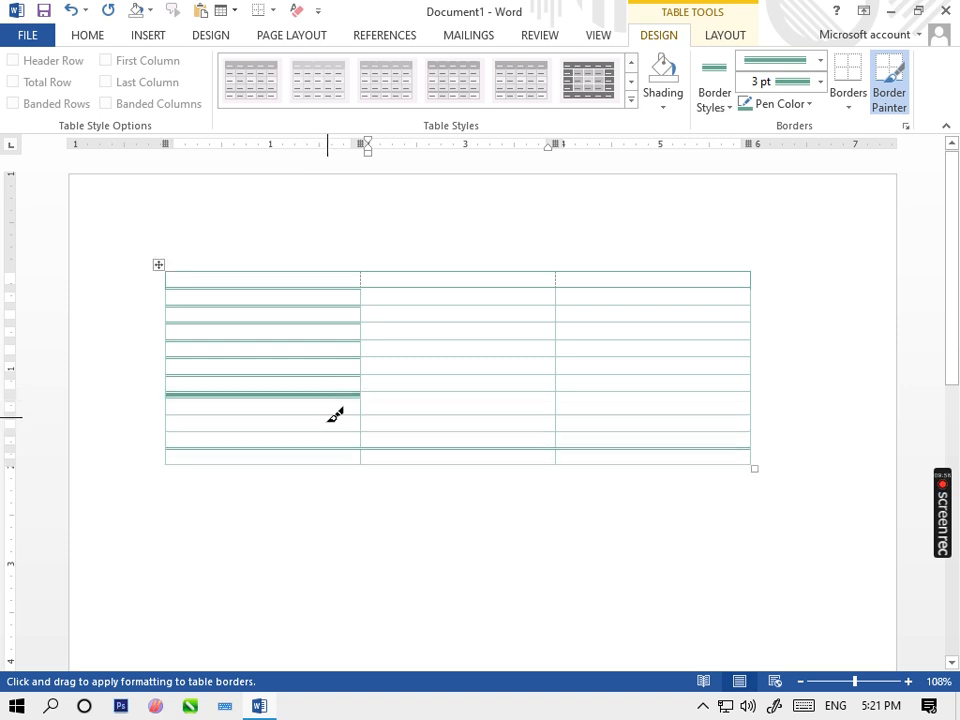
pyautogui.click(335, 415)
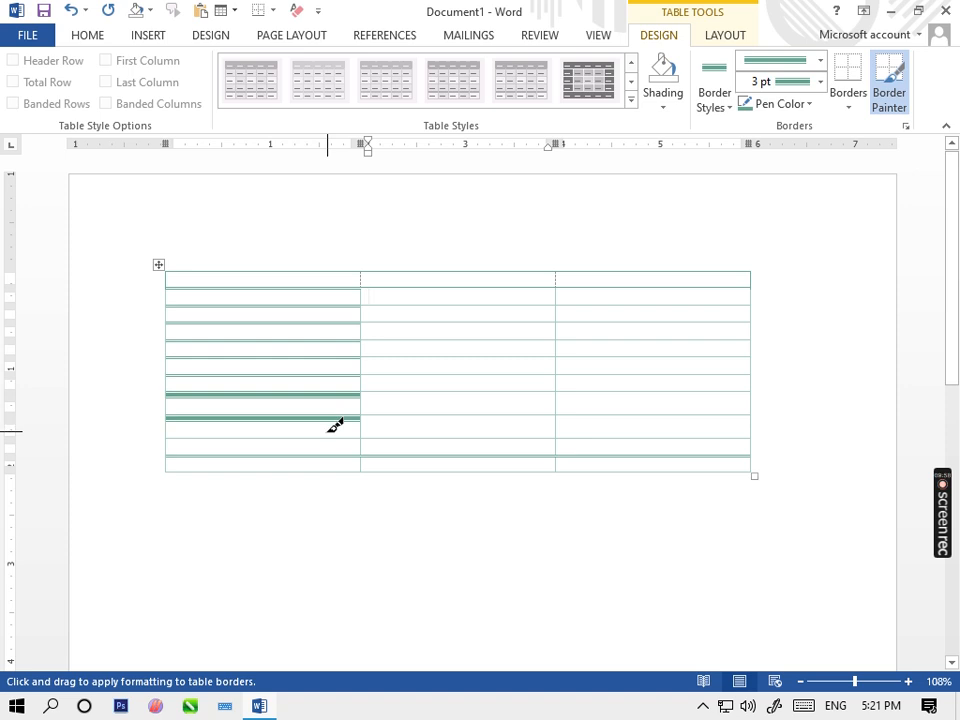
pyautogui.click(328, 436)
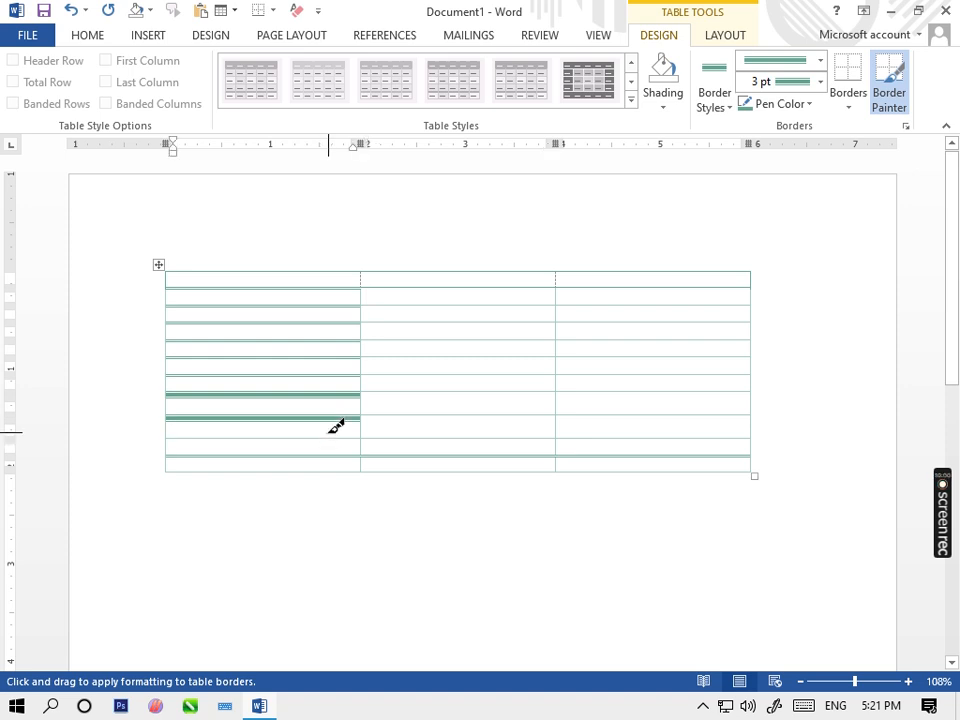
pyautogui.click(340, 439)
pyautogui.click(334, 475)
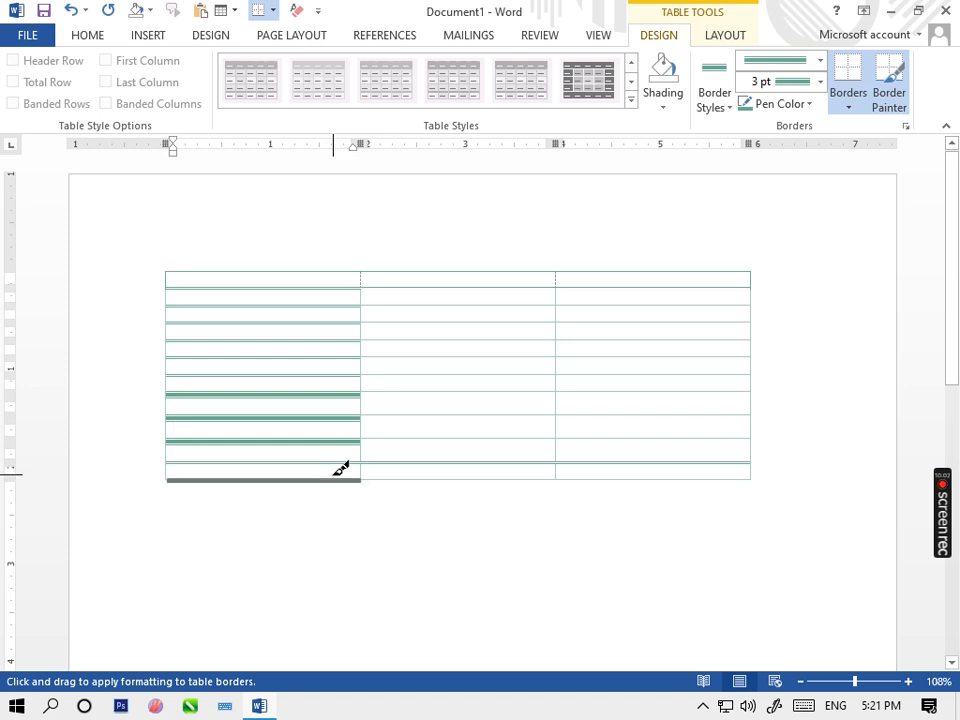
# - Set the line weight to 6 pt and paint the borders below rows 2 to 5 in the middle column
pyautogui.click(814, 83)
pyautogui.click(776, 204)
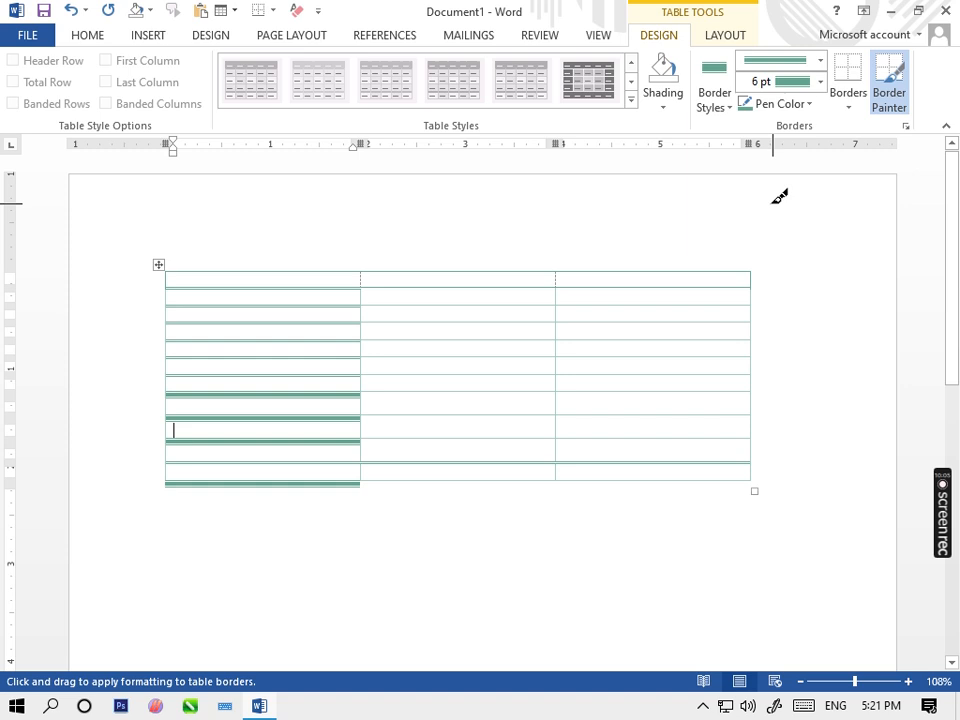
pyautogui.click(457, 303)
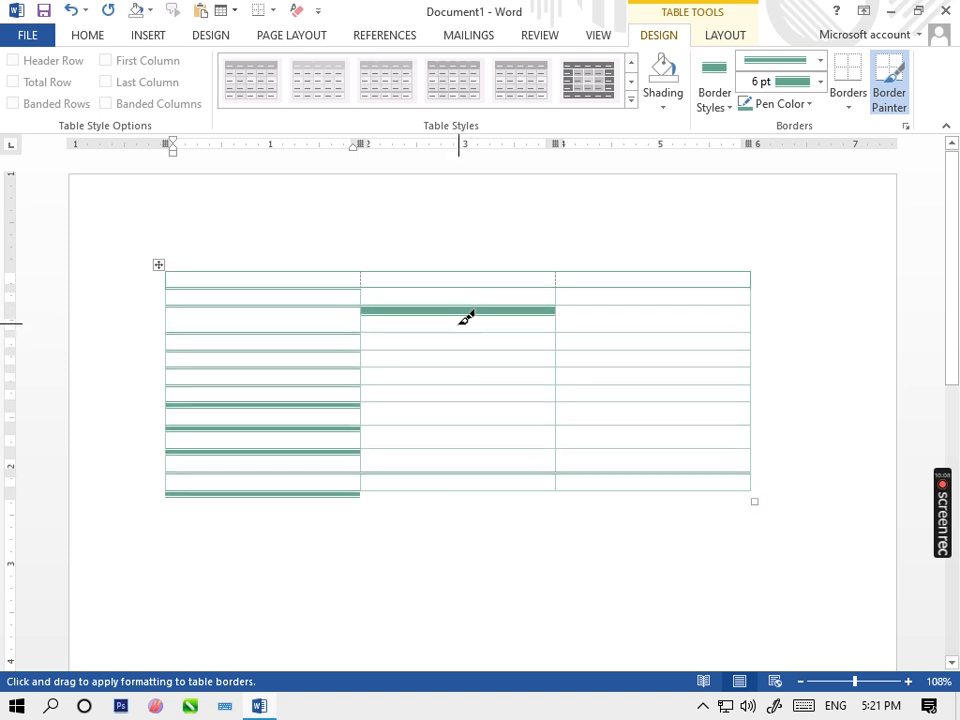
pyautogui.click(464, 331)
pyautogui.click(472, 332)
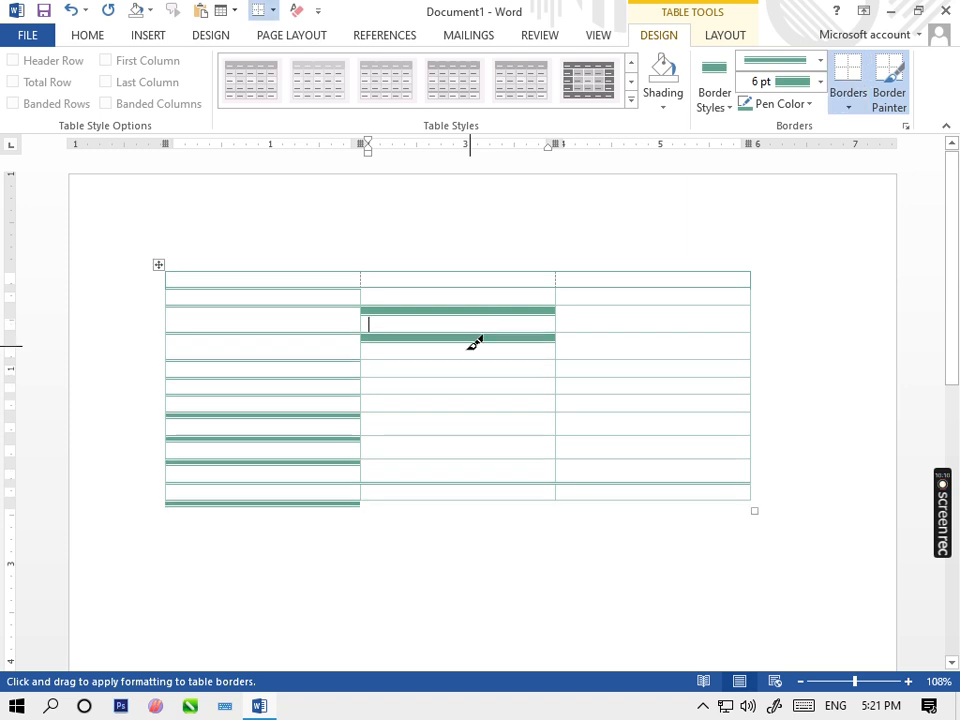
pyautogui.click(470, 362)
pyautogui.click(476, 388)
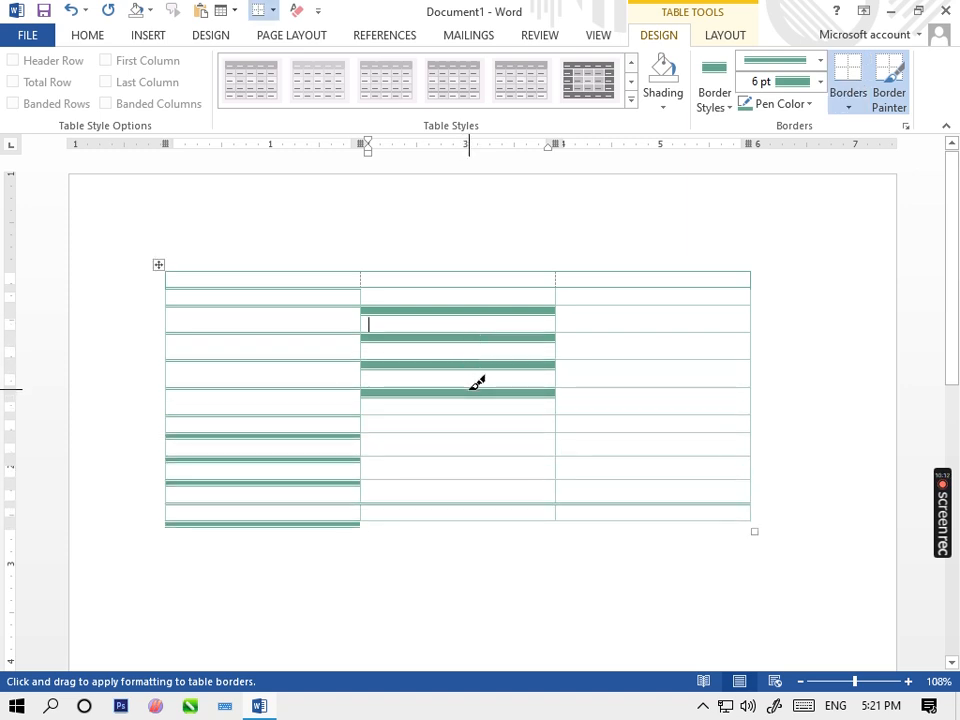
# - Paint the 6 pt green line along the table's top, right and left edges and the bottom edge of the last two columns
pyautogui.click(552, 270)
pyautogui.moveTo(371, 524); pyautogui.dragTo(780, 518)
pyautogui.moveTo(758, 270); pyautogui.dragTo(784, 534)
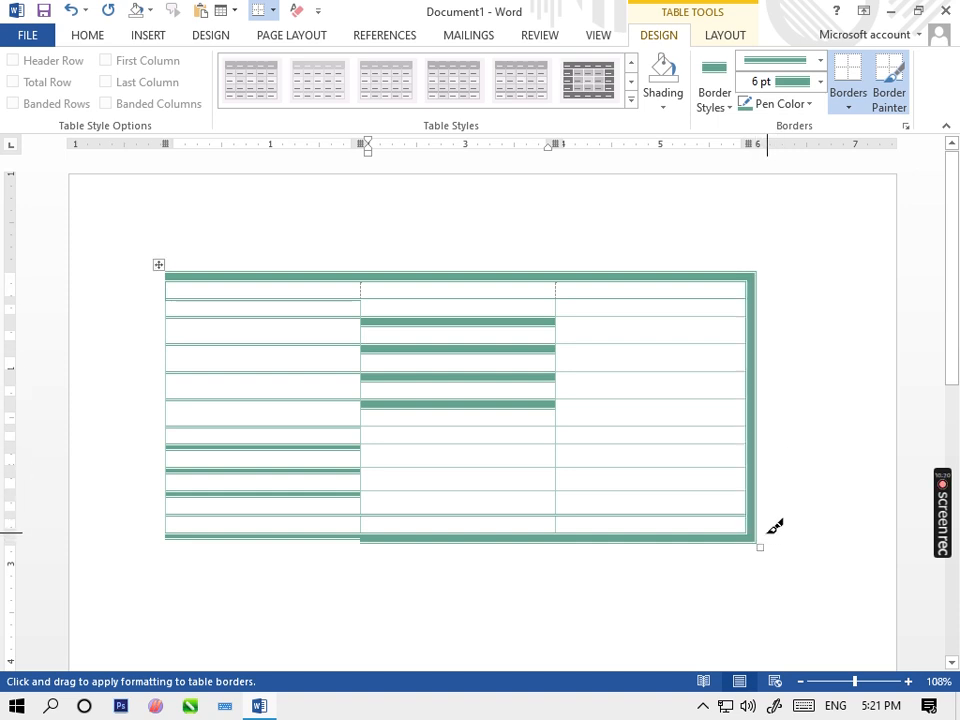
pyautogui.moveTo(180, 274)
pyautogui.mouseDown()
pyautogui.moveTo(171, 332)
pyautogui.moveTo(176, 536)
pyautogui.moveTo(188, 527)
pyautogui.mouseUp()
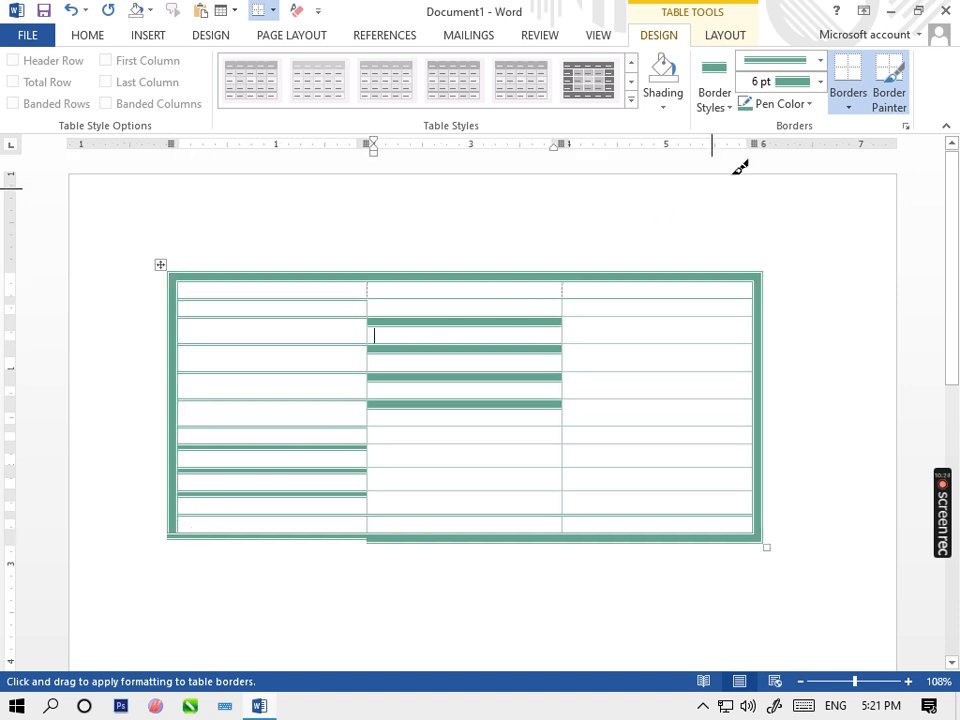
# - Set the pen color to red and paint the outer columns' borders below row 2, the first column's below row 1, and the full line below row 3
pyautogui.click(797, 108)
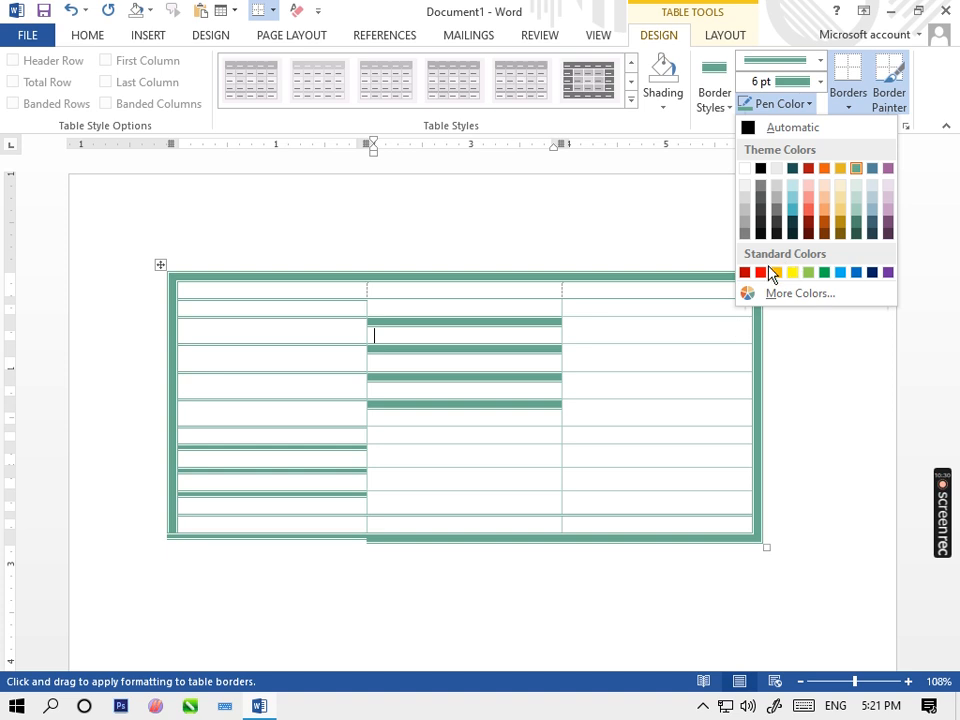
pyautogui.click(761, 273)
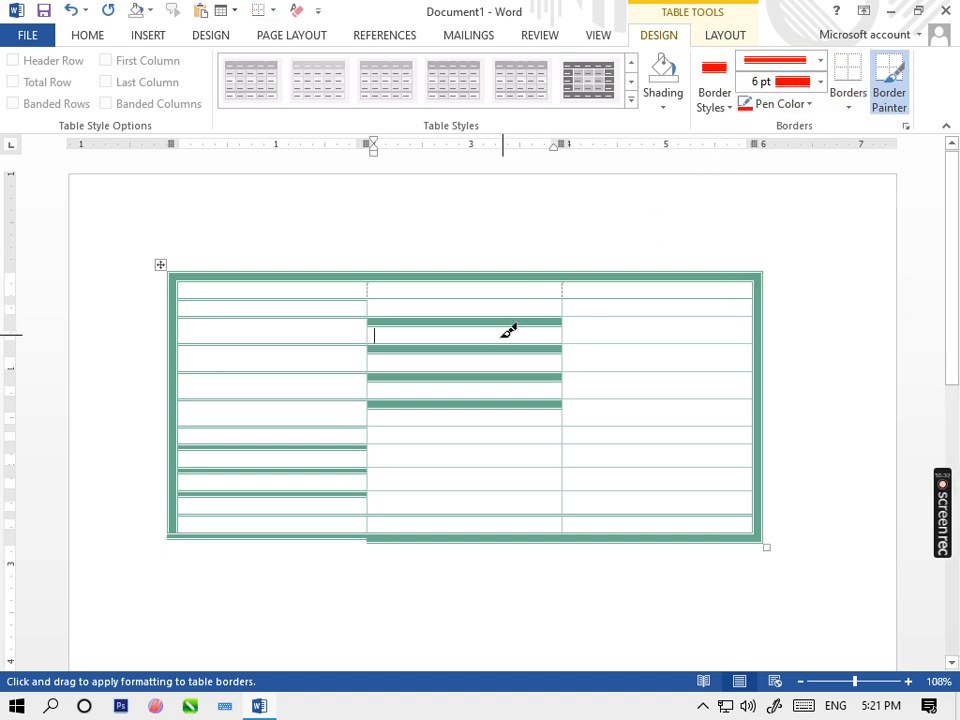
pyautogui.click(602, 318)
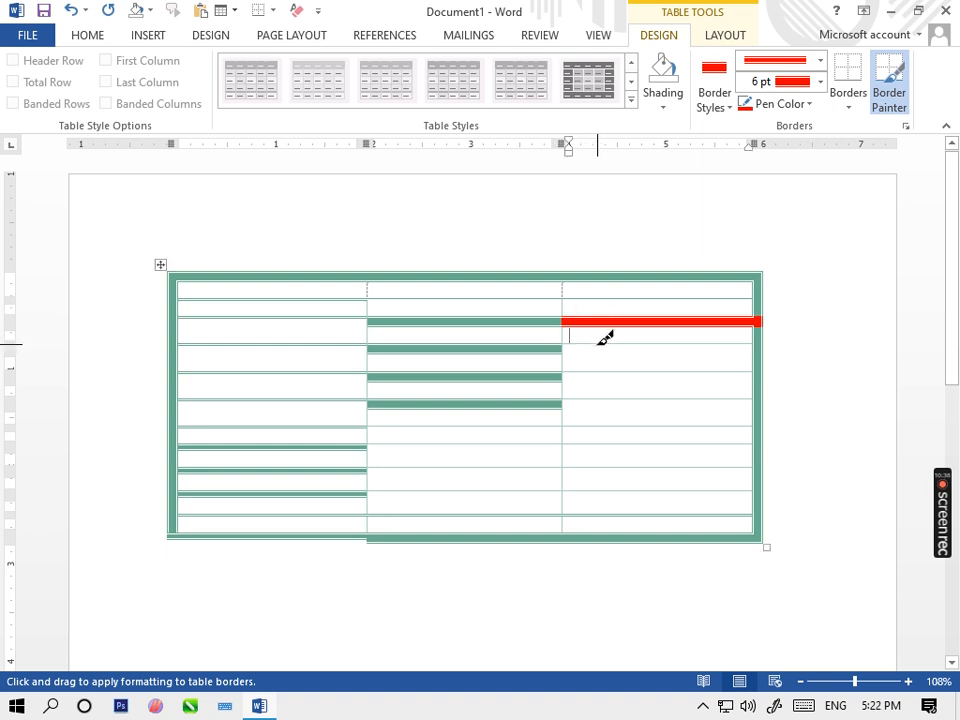
pyautogui.click(203, 315)
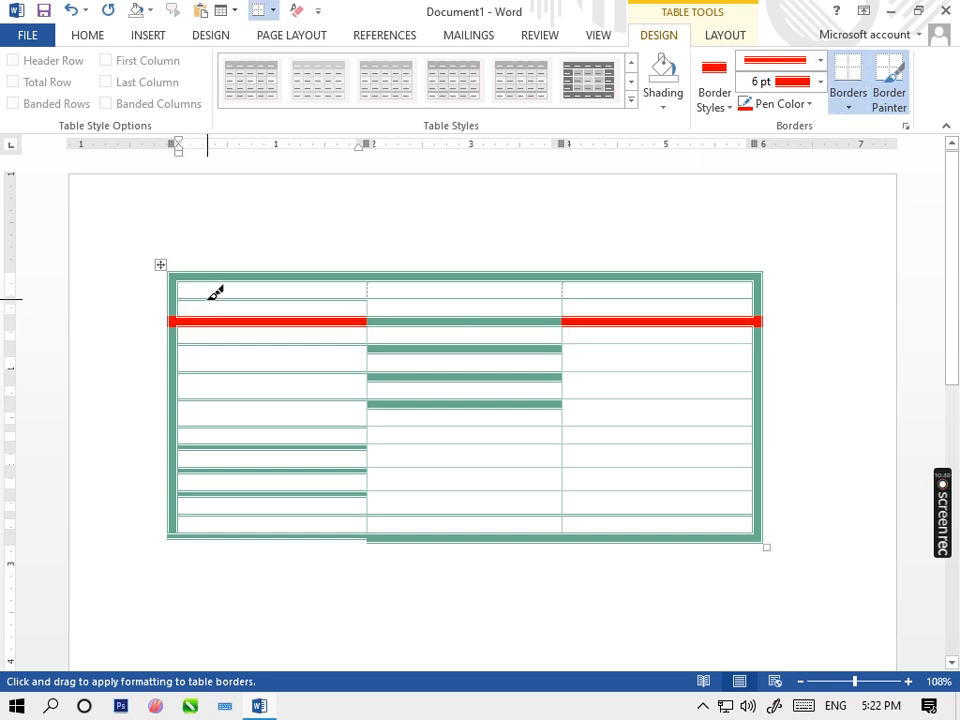
pyautogui.click(292, 303)
pyautogui.click(301, 354)
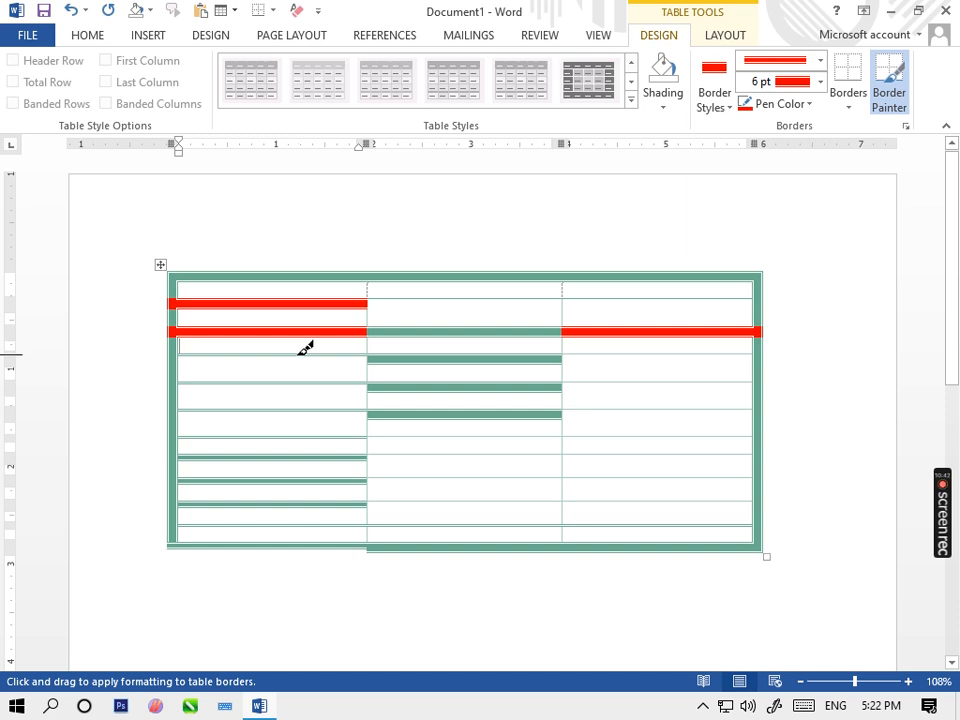
pyautogui.moveTo(168, 355)
pyautogui.mouseDown()
pyautogui.moveTo(505, 332)
pyautogui.moveTo(650, 358)
pyautogui.mouseUp()
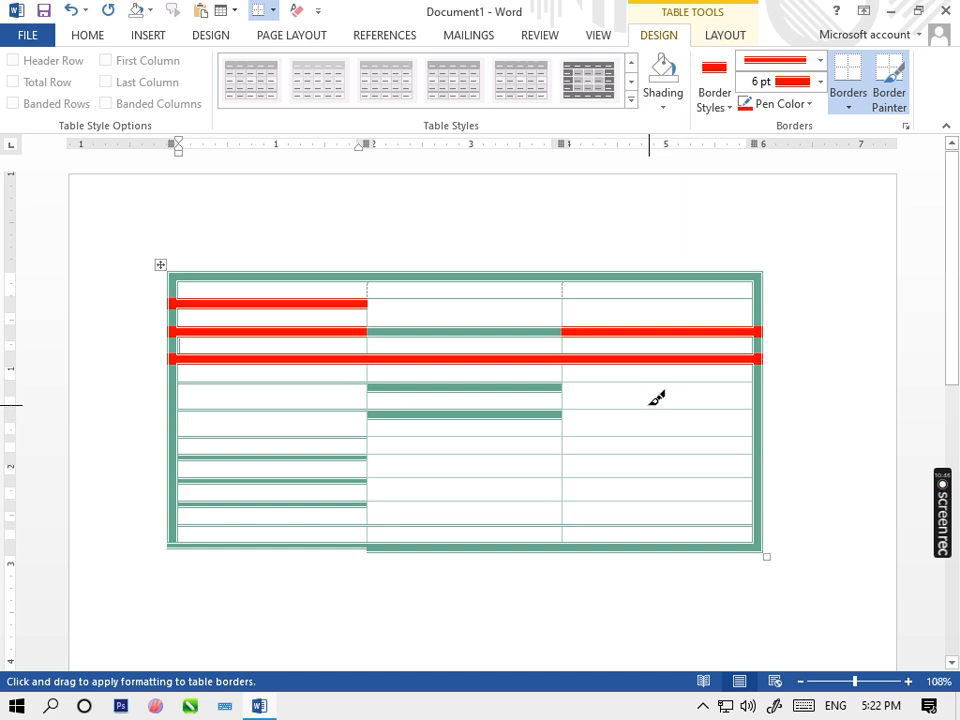
# - Select the whole table and look over the border placement options, such as Bottom Border and All Borders, without applying one
pyautogui.click(841, 108)
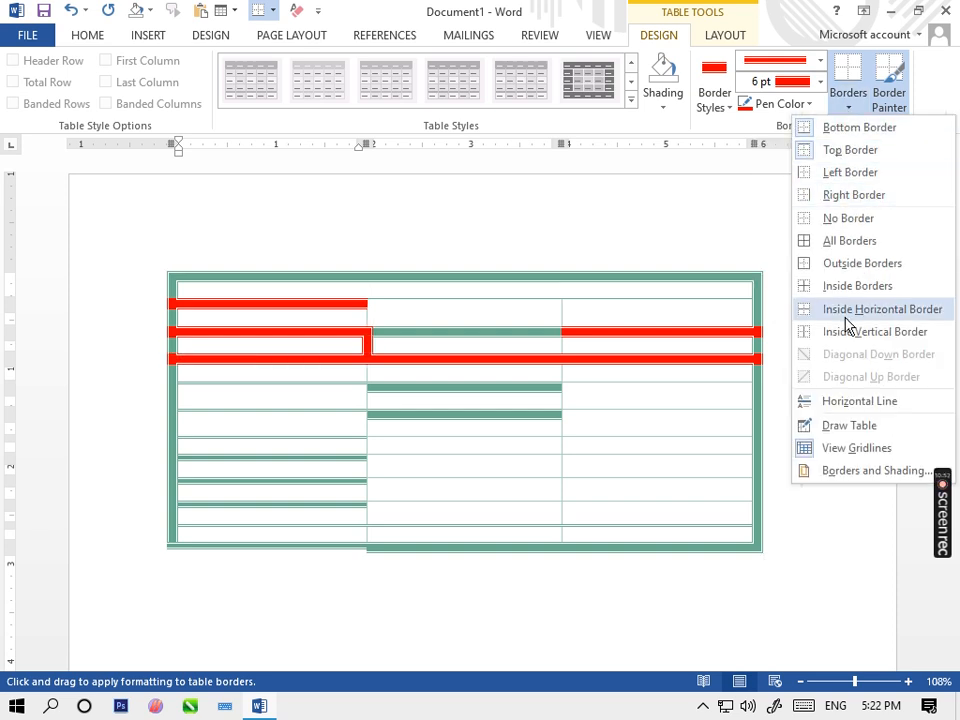
pyautogui.click(840, 128)
pyautogui.moveTo(765, 544); pyautogui.dragTo(158, 288)
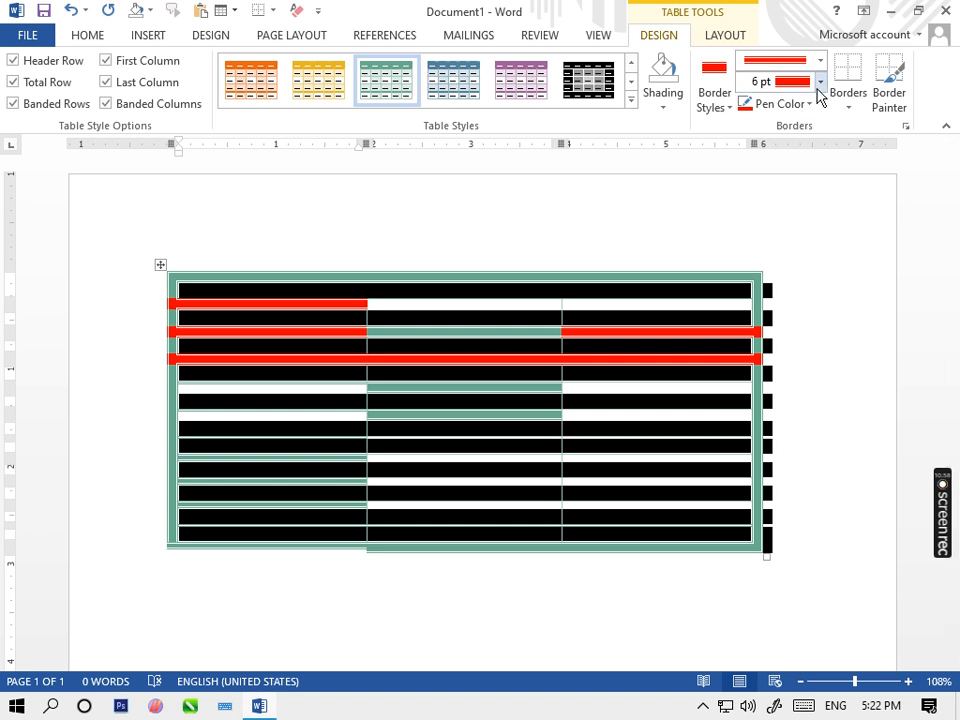
pyautogui.click(848, 100)
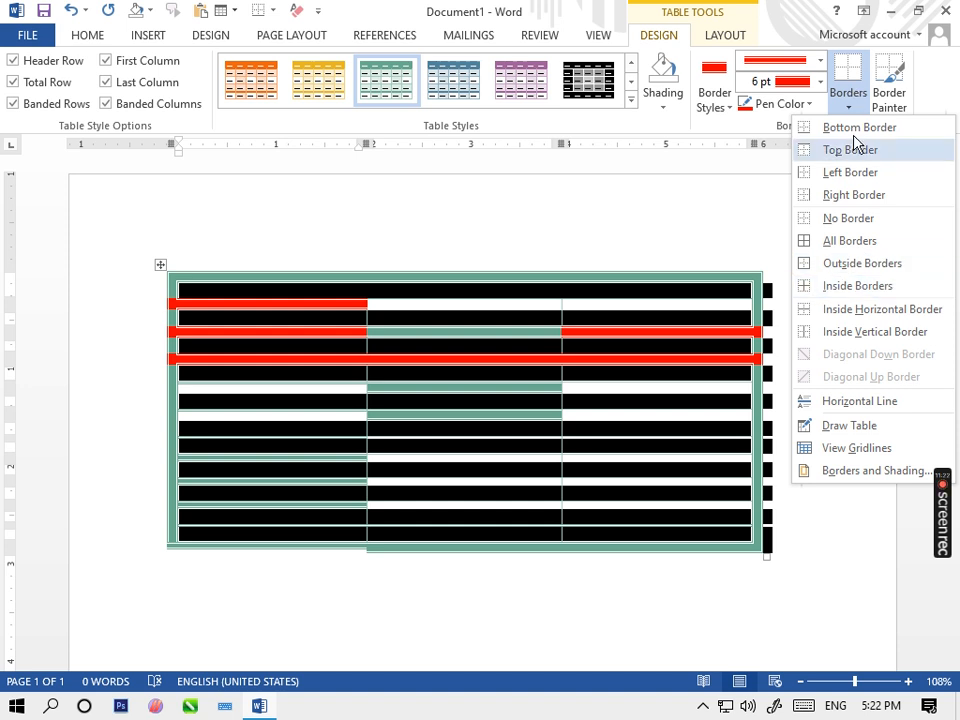
pyautogui.click(753, 225)
pyautogui.click(808, 322)
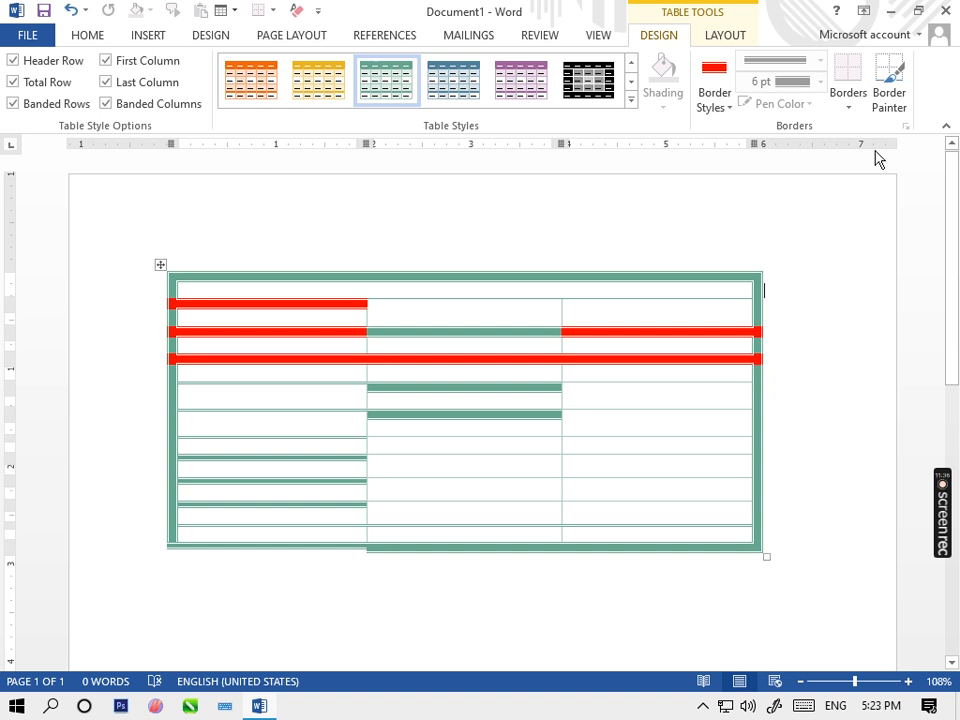
pyautogui.click(896, 103)
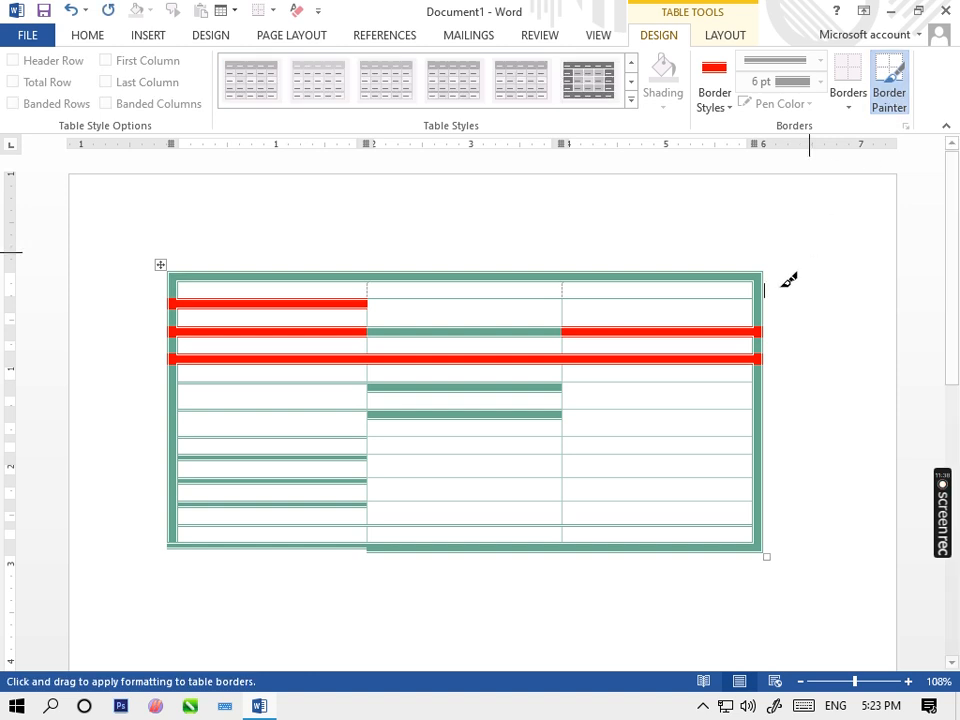
pyautogui.click(520, 289)
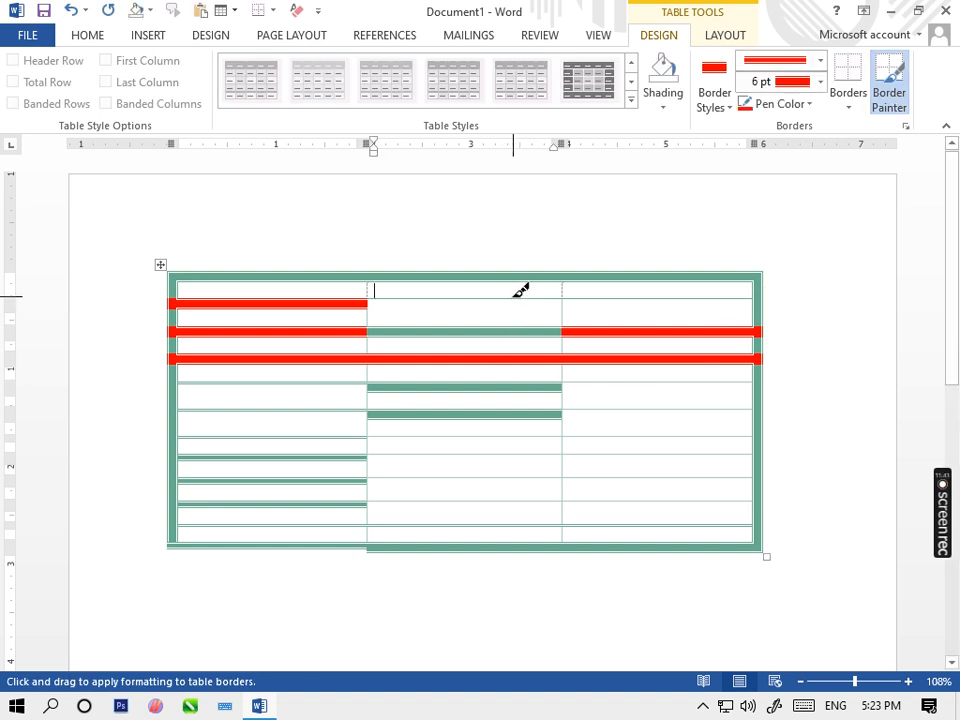
pyautogui.click(887, 88)
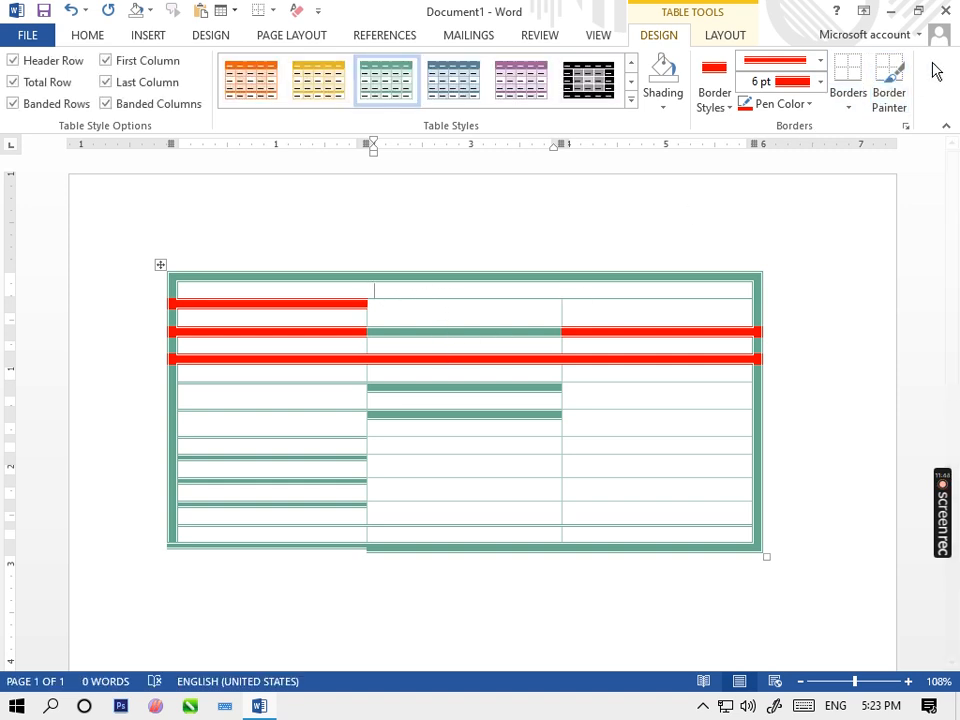
# - Paint the 6 pt red line below rows 4 to 6 in the first column and below rows 6 and 7 in the last two columns
pyautogui.click(893, 90)
pyautogui.moveTo(395, 432)
pyautogui.mouseDown()
pyautogui.moveTo(467, 420)
pyautogui.moveTo(690, 421)
pyautogui.mouseUp()
pyautogui.moveTo(578, 460); pyautogui.dragTo(699, 447)
pyautogui.moveTo(394, 459); pyautogui.dragTo(510, 459)
pyautogui.moveTo(235, 440); pyautogui.dragTo(364, 411)
pyautogui.moveTo(279, 386); pyautogui.dragTo(364, 387)
# - Paint the red line along the first column's bottom edge, below its row 8, and on the table's left edge at rows 10 and 11
pyautogui.moveTo(372, 557); pyautogui.dragTo(229, 559)
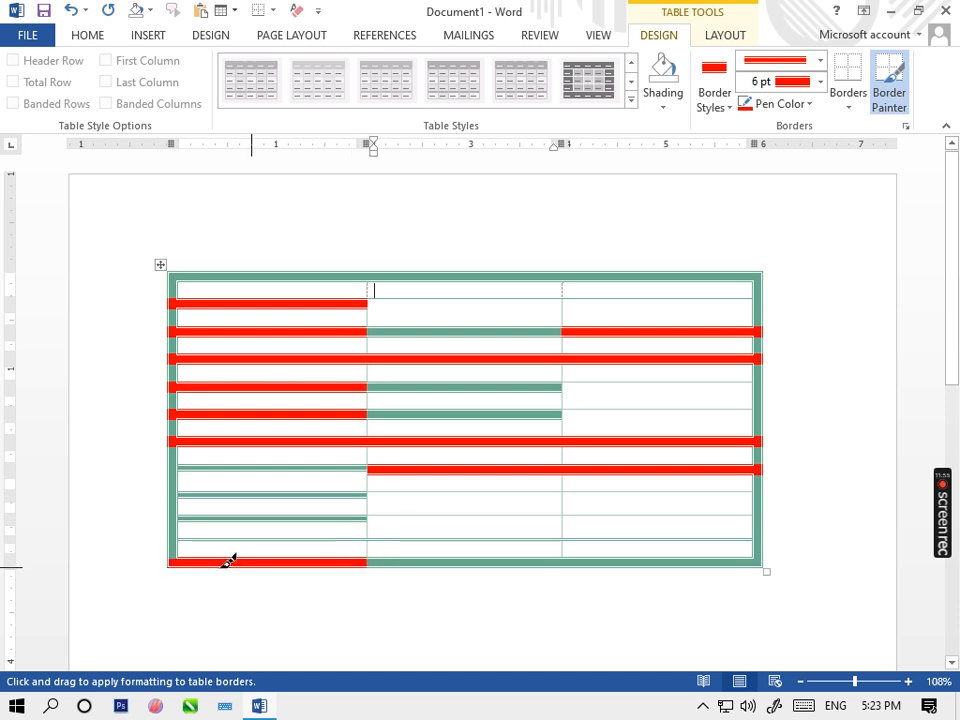
pyautogui.click(177, 492)
pyautogui.click(178, 534)
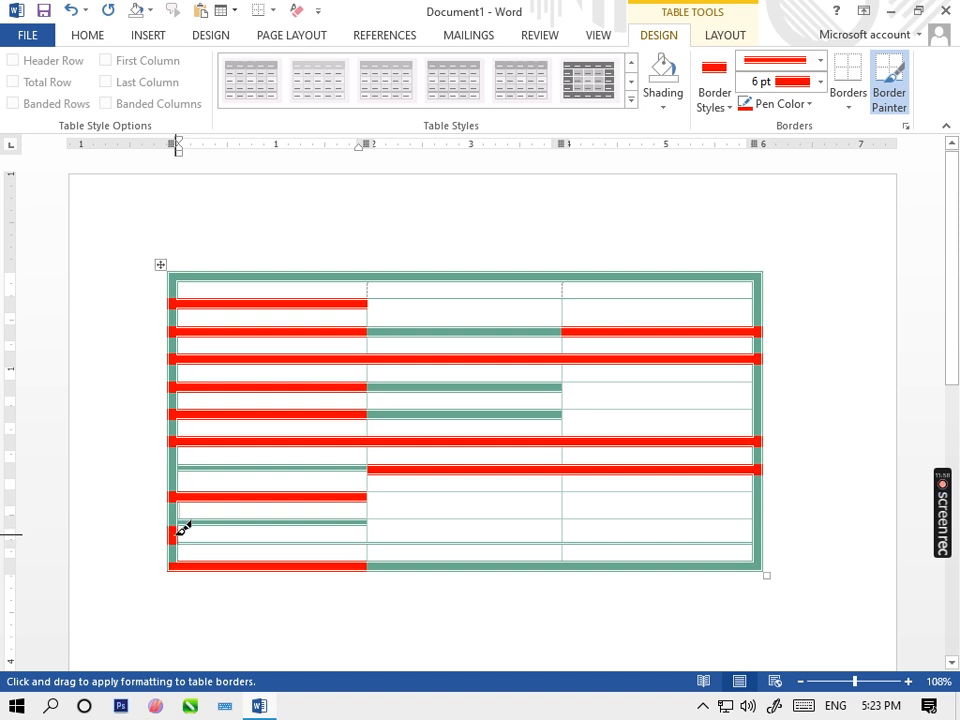
pyautogui.click(182, 551)
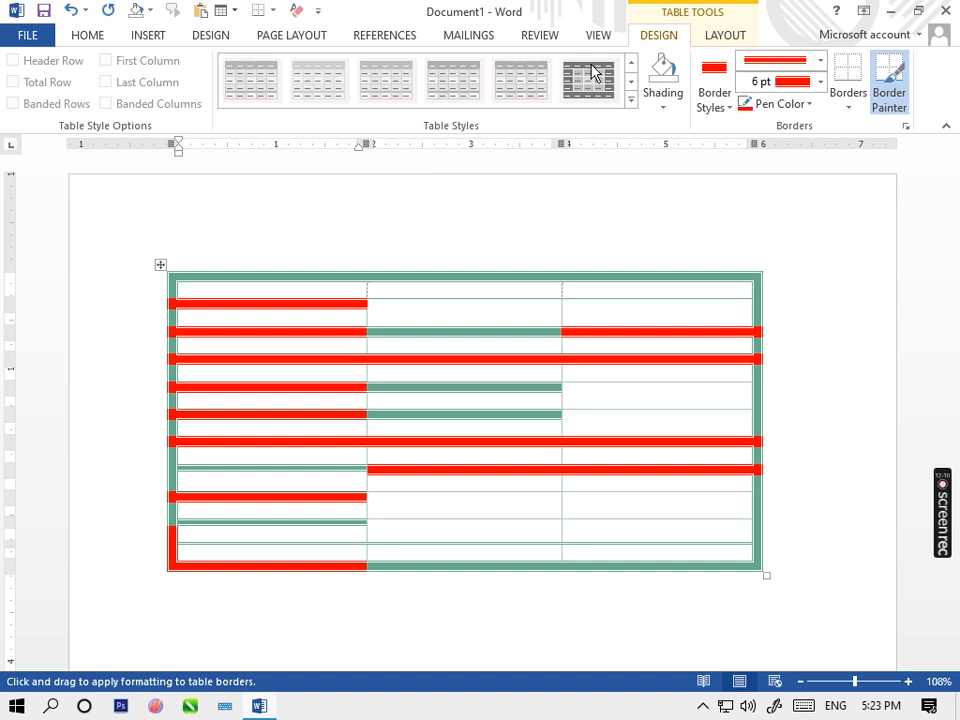
pyautogui.click(715, 38)
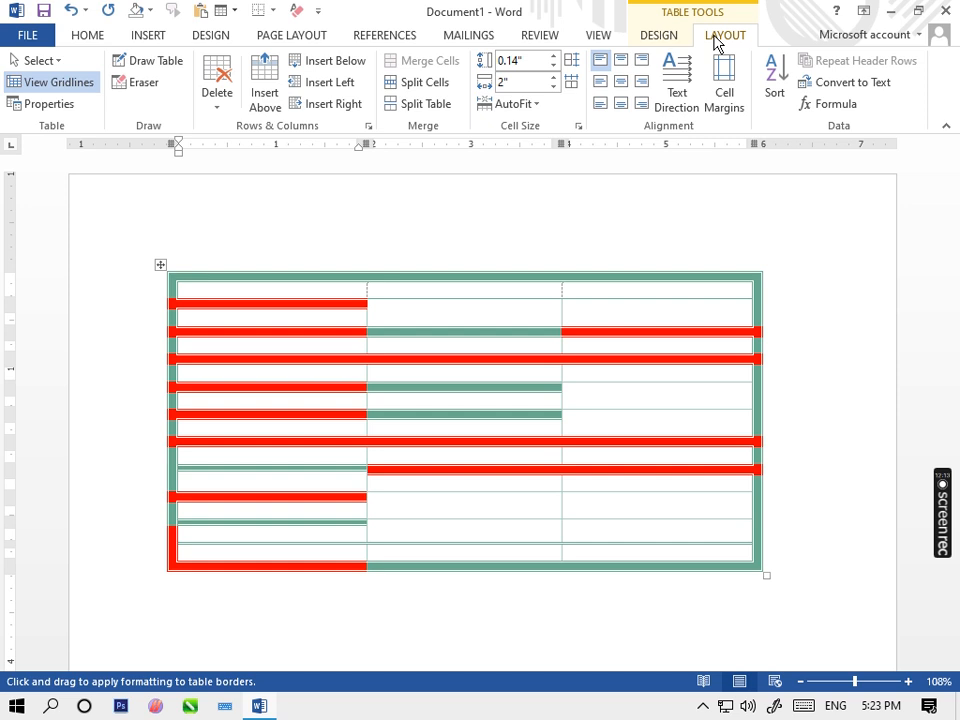
pyautogui.click(656, 38)
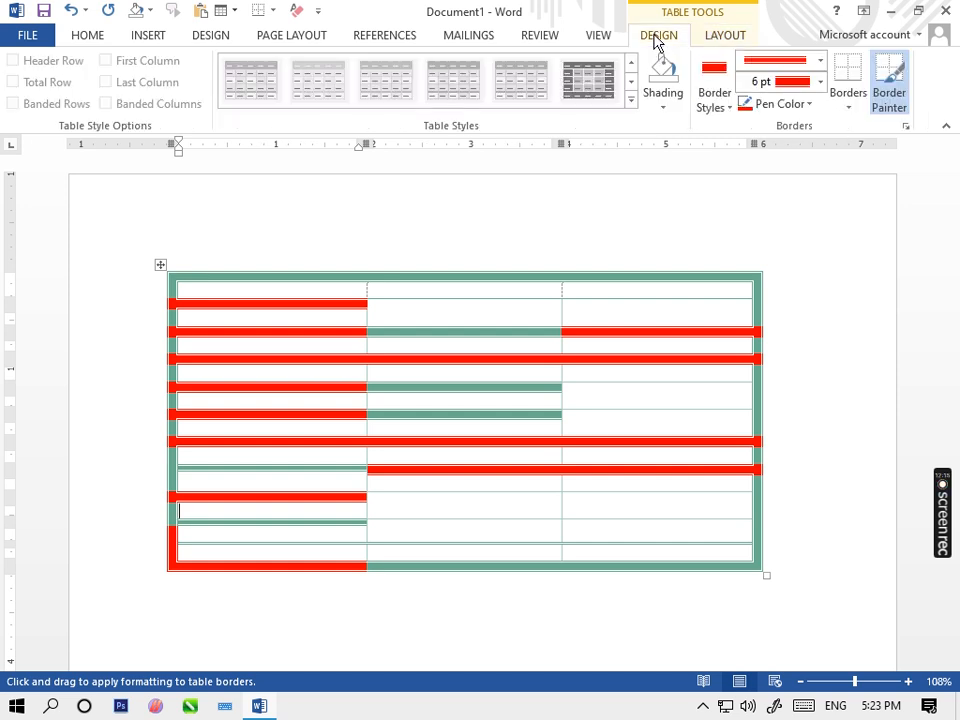
pyautogui.click(160, 38)
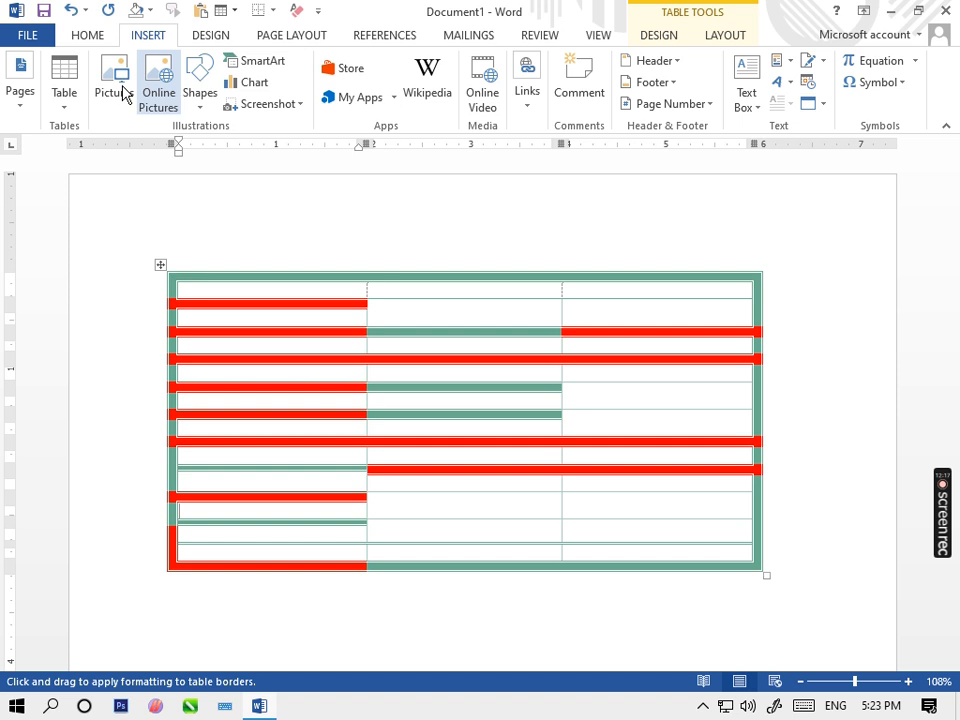
pyautogui.click(52, 108)
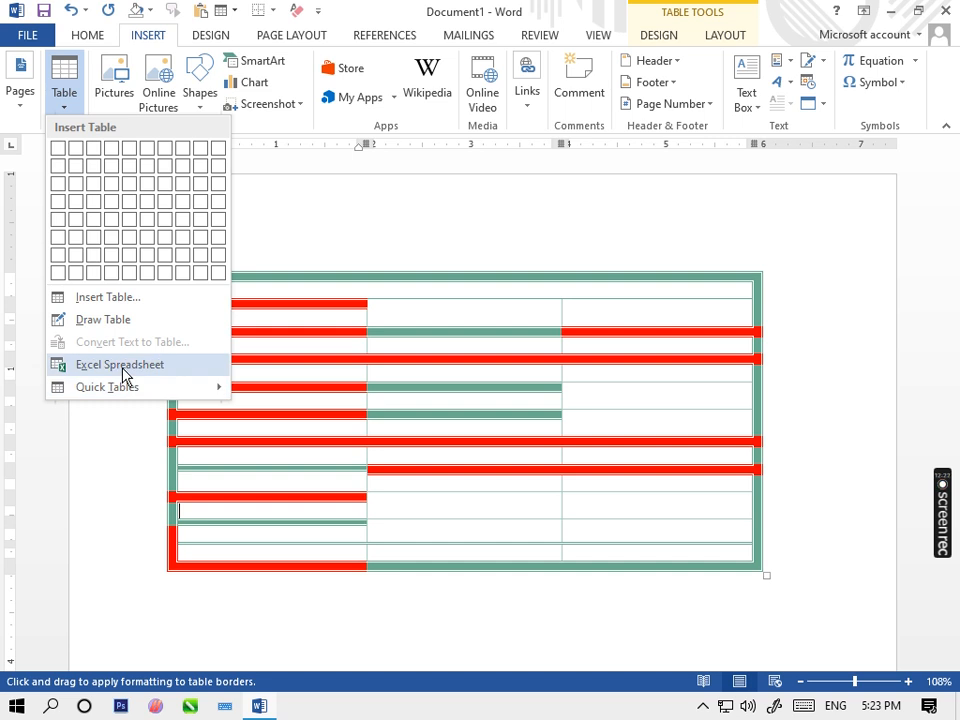
pyautogui.click(398, 562)
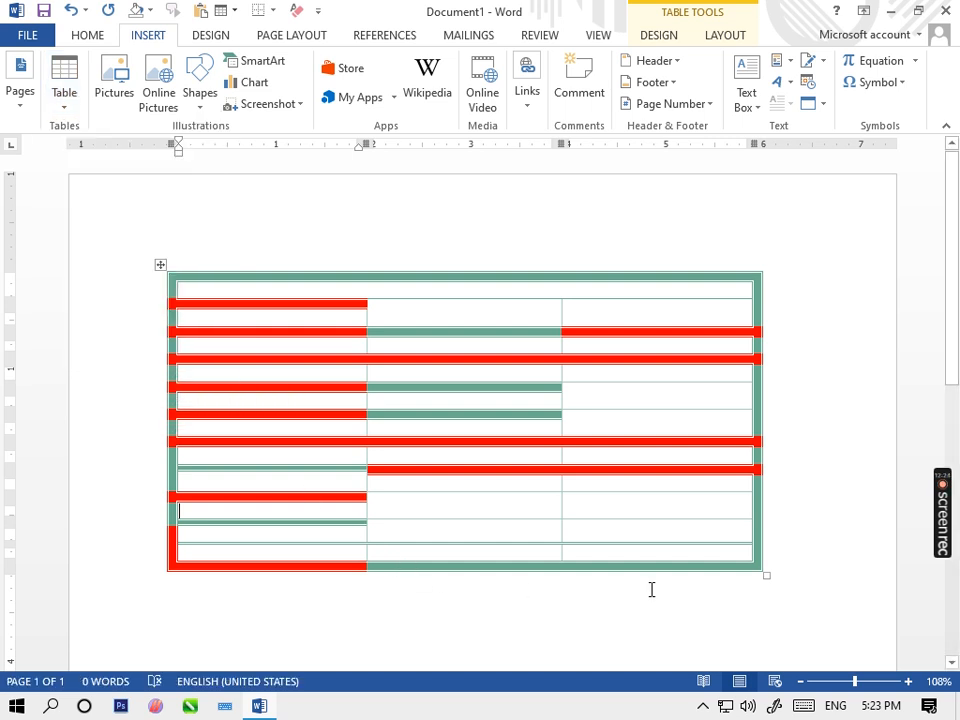
# - Delete the whole table and enter the comma-separated text "Name,urdu,English,mathe,total" on the empty page
pyautogui.moveTo(779, 556); pyautogui.dragTo(92, 188)
pyautogui.press('BackSpace')
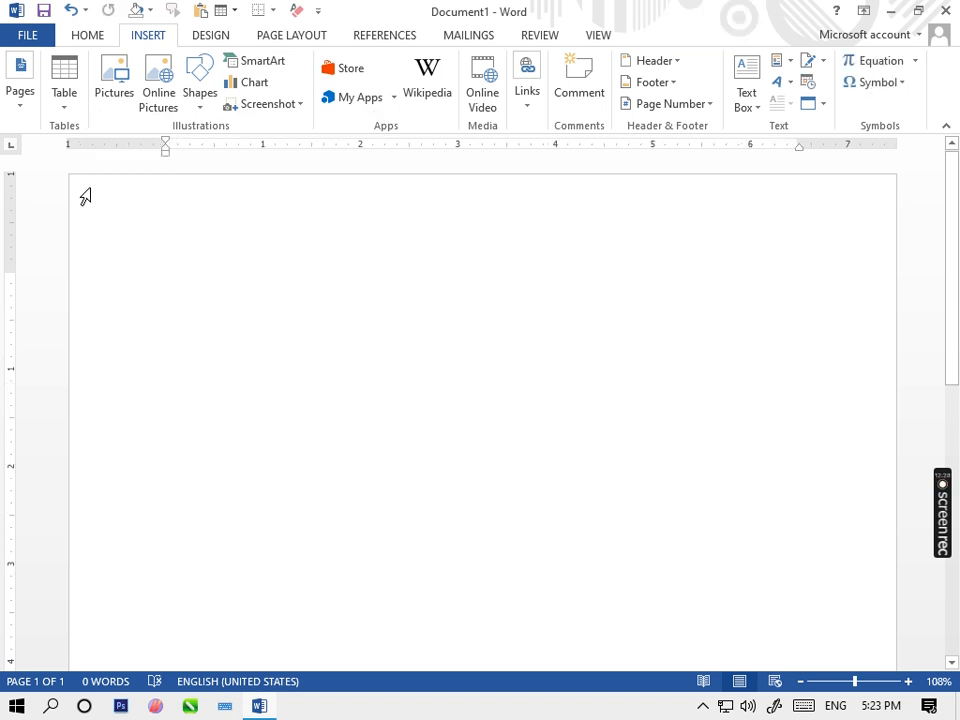
pyautogui.write('name')
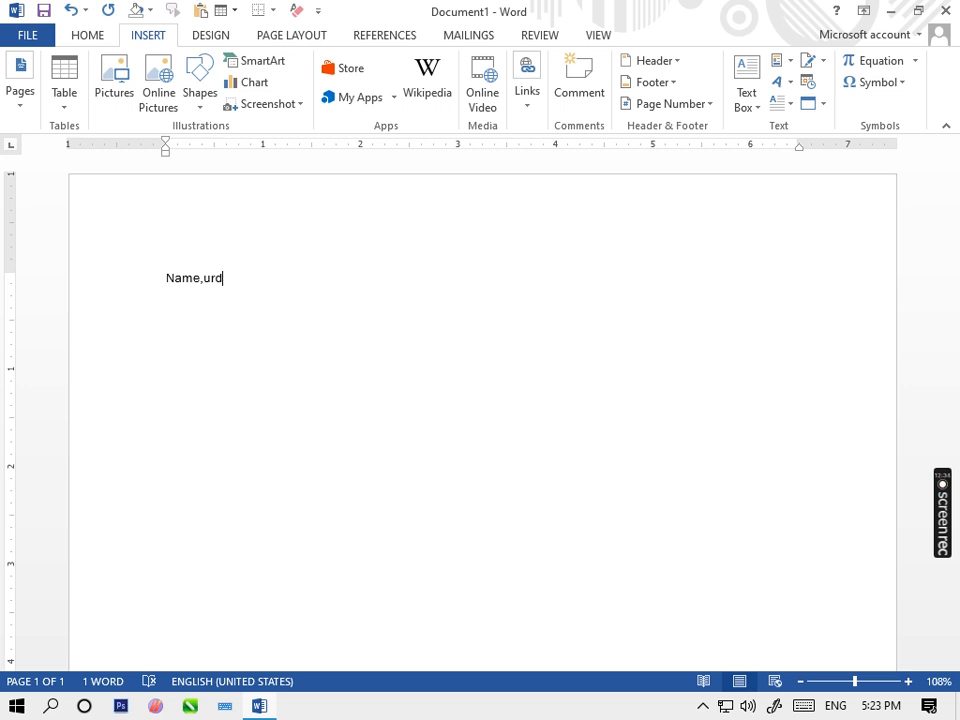
pyautogui.write('urdu, ')
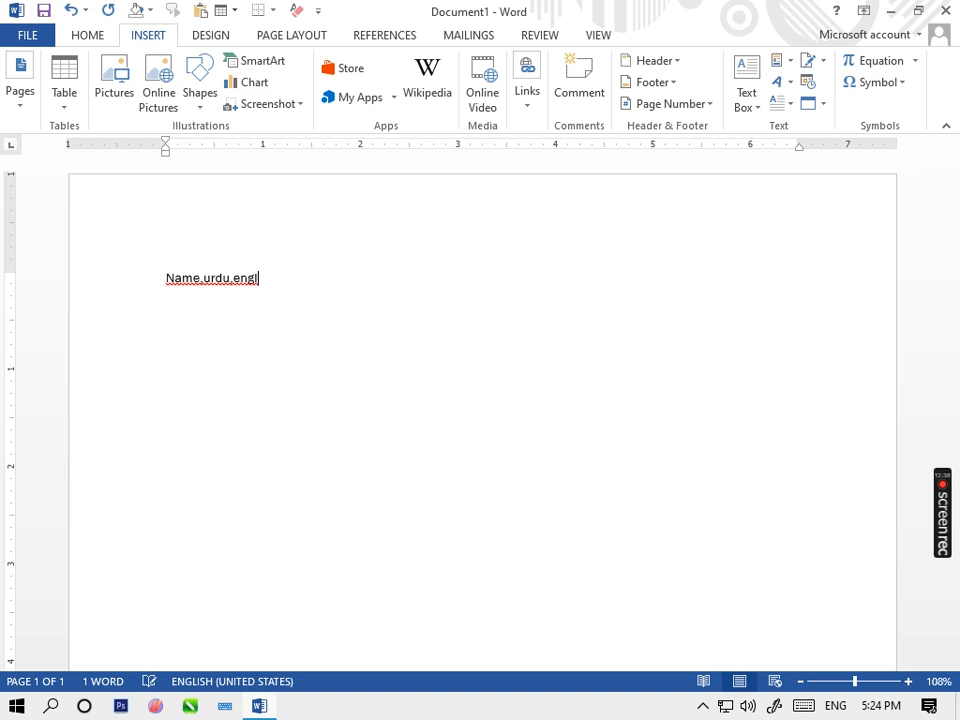
pyautogui.write('.mathe.total')
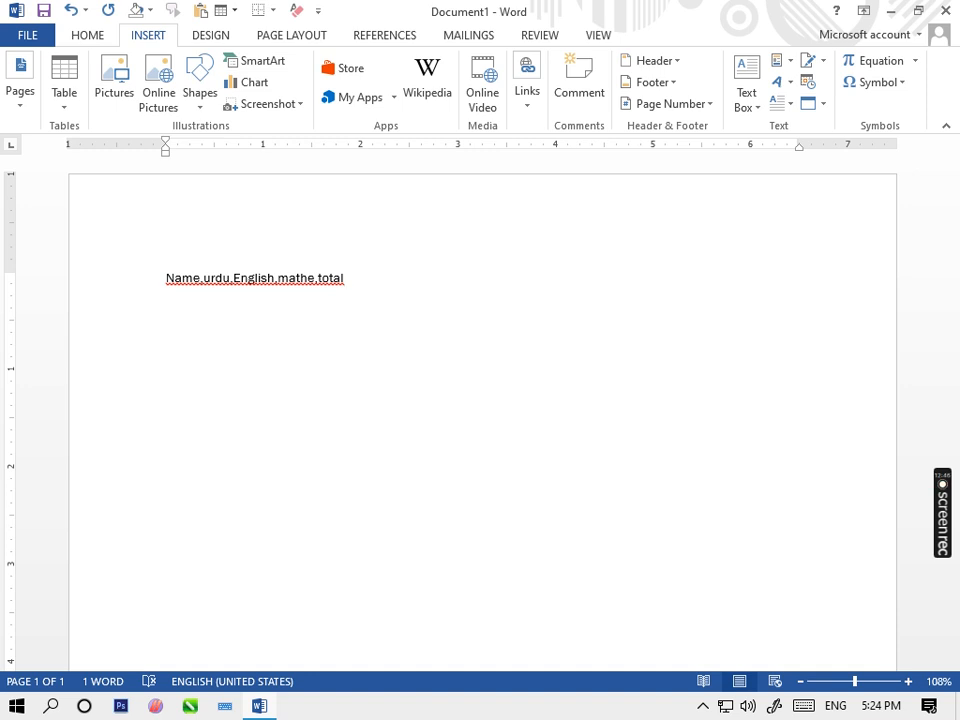
# - Convert the comma-separated line into a table with 5 columns, fixed Auto column width and the text separated at commas
pyautogui.moveTo(346, 292); pyautogui.dragTo(96, 261)
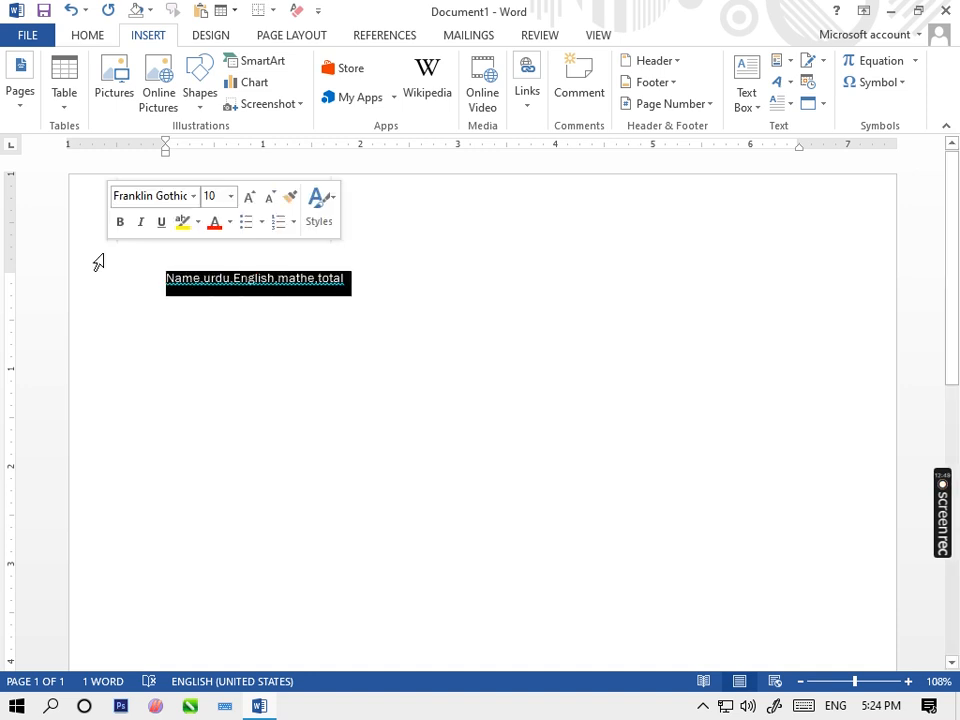
pyautogui.click(53, 96)
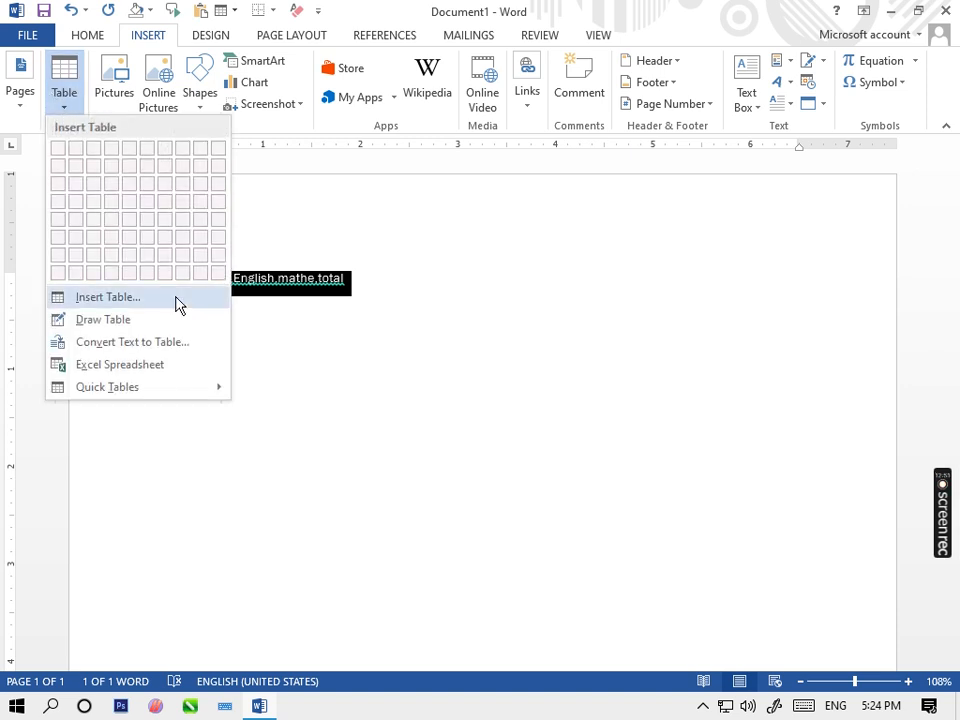
pyautogui.click(129, 342)
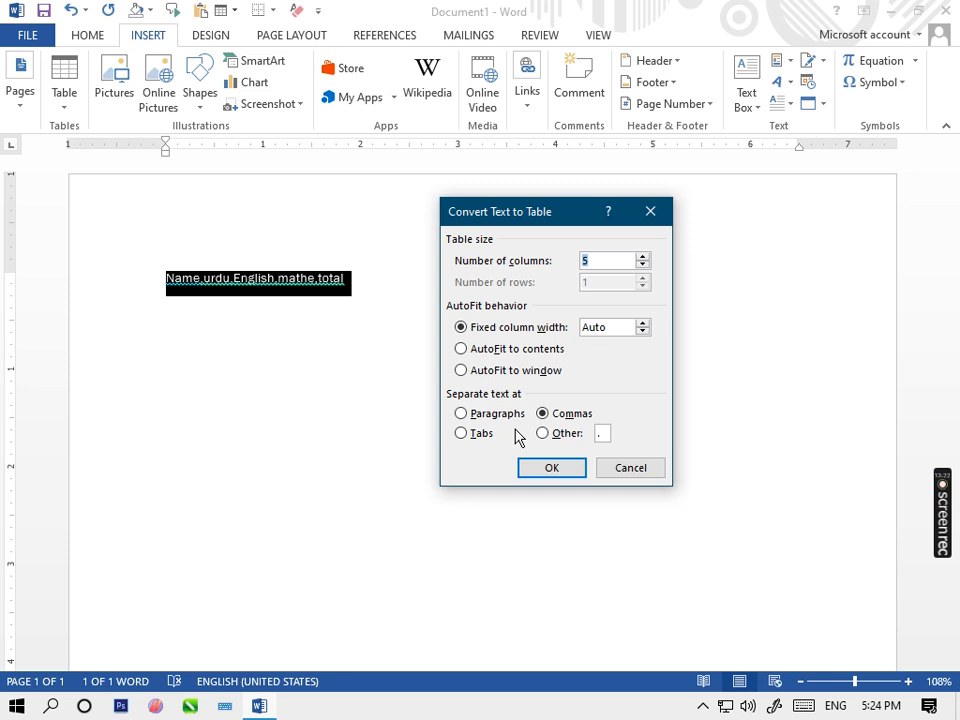
pyautogui.click(553, 470)
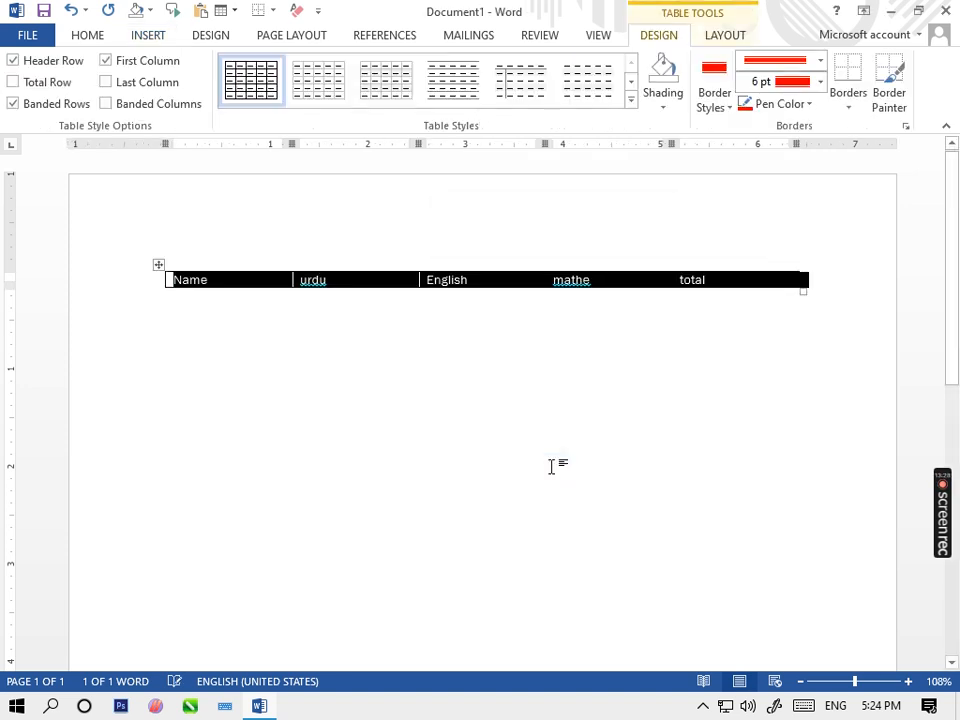
pyautogui.click(390, 418)
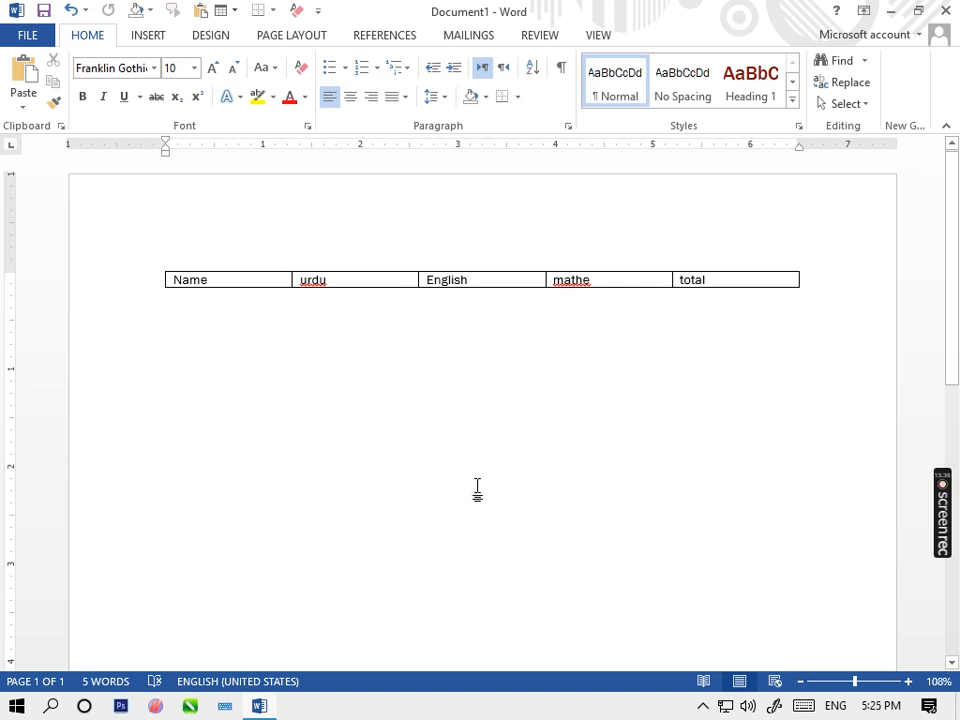
# - Insert an embedded Excel spreadsheet below the converted one-row table
pyautogui.click(149, 38)
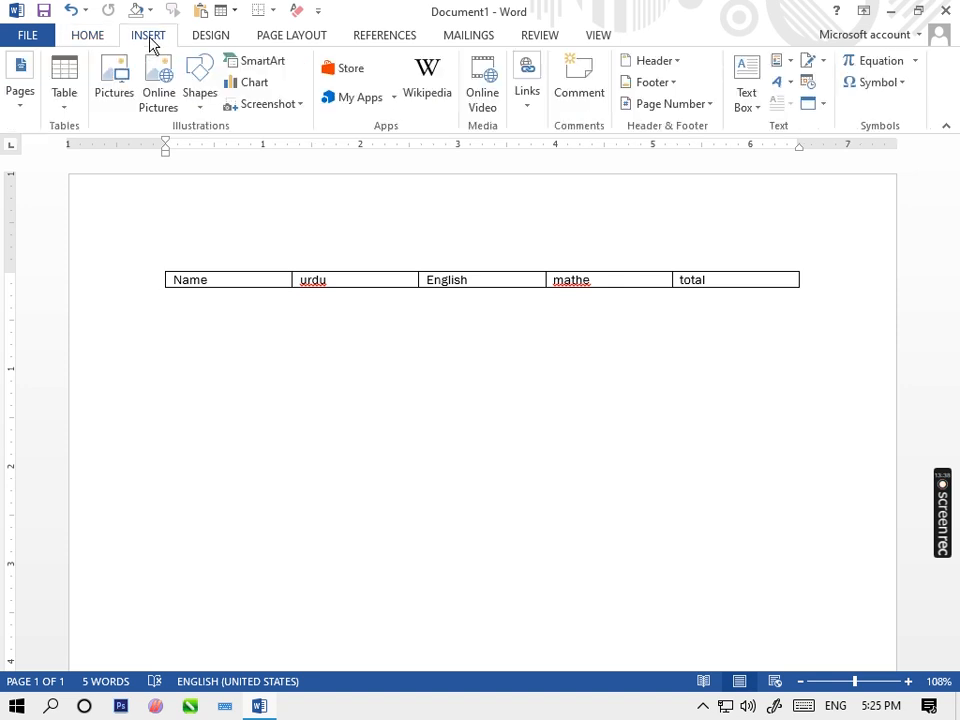
pyautogui.click(63, 107)
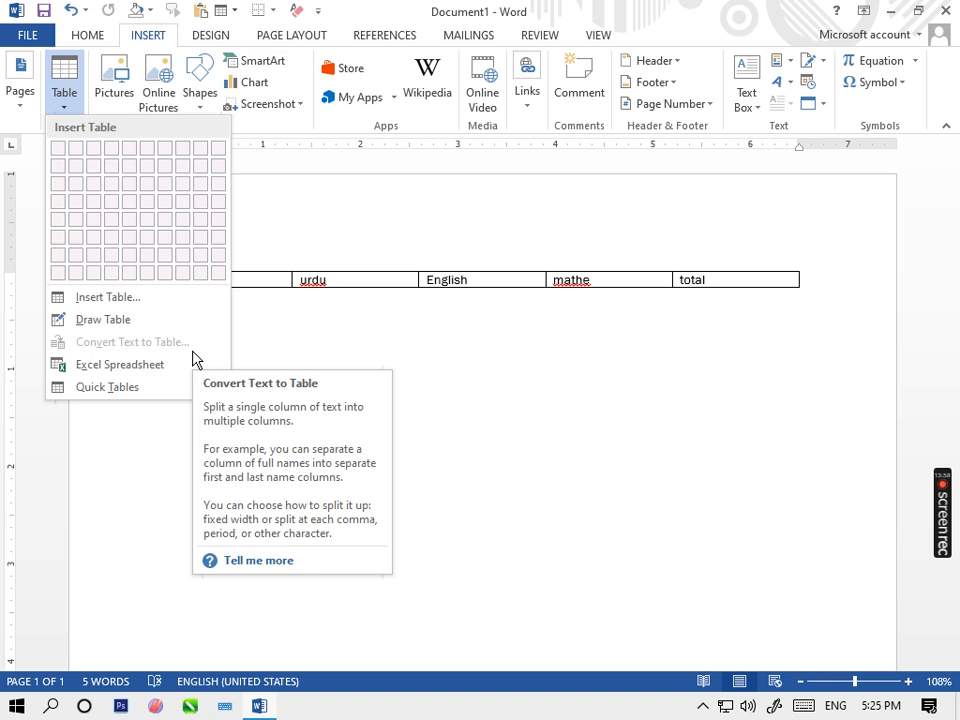
pyautogui.click(120, 366)
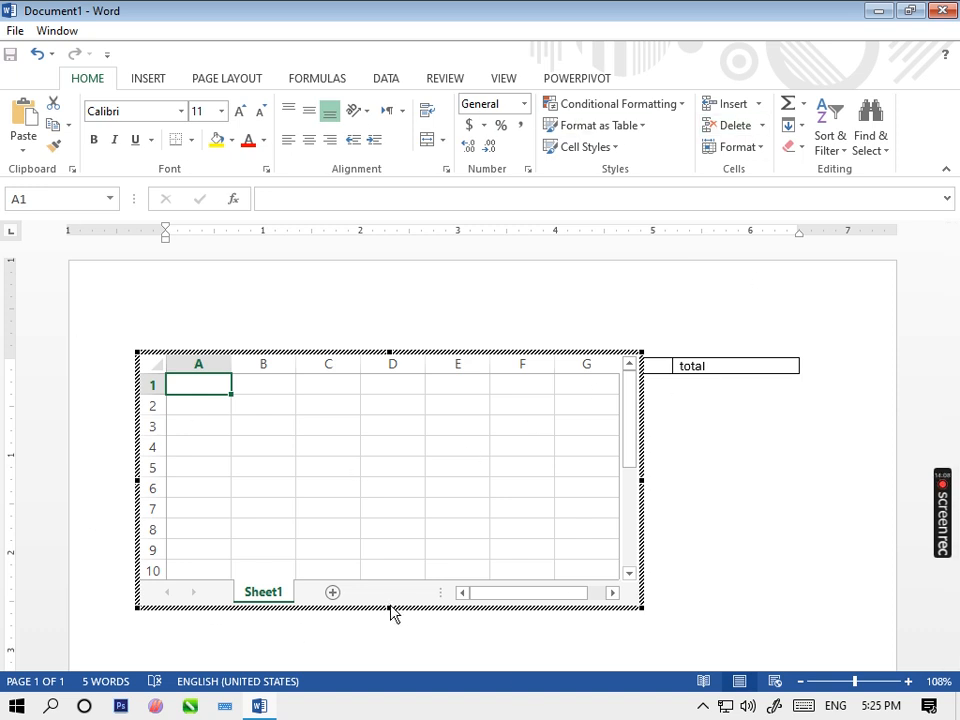
# - Enter 789, 890 and 678 in cells A1 to A3 of the embedded spreadsheet
pyautogui.doubleClick(206, 386)
pyautogui.write('78')
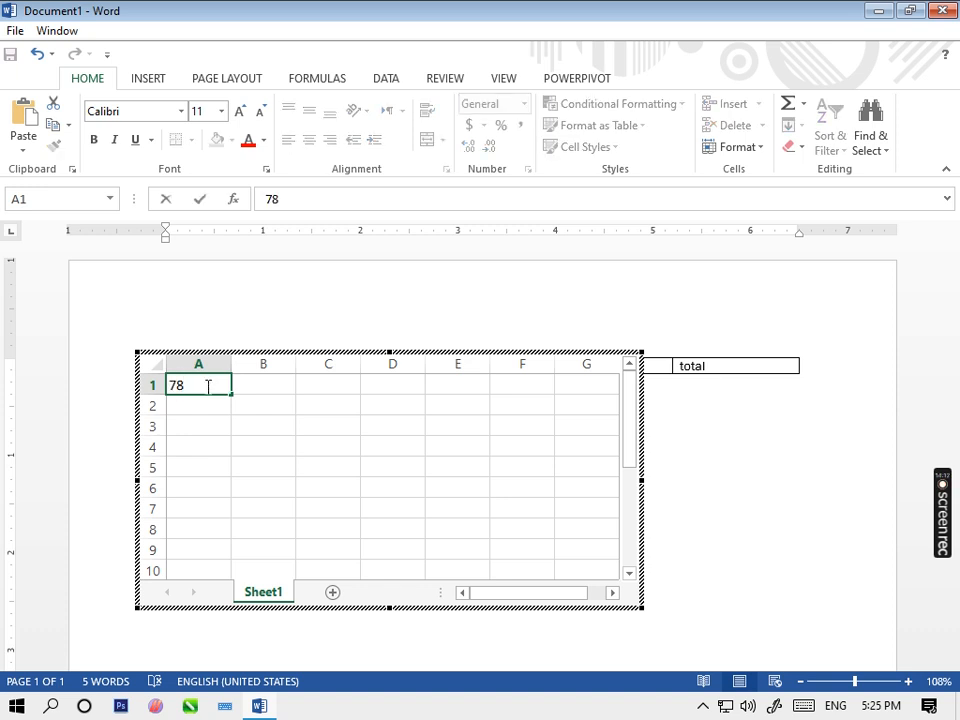
pyautogui.write('9')
pyautogui.press('Return')
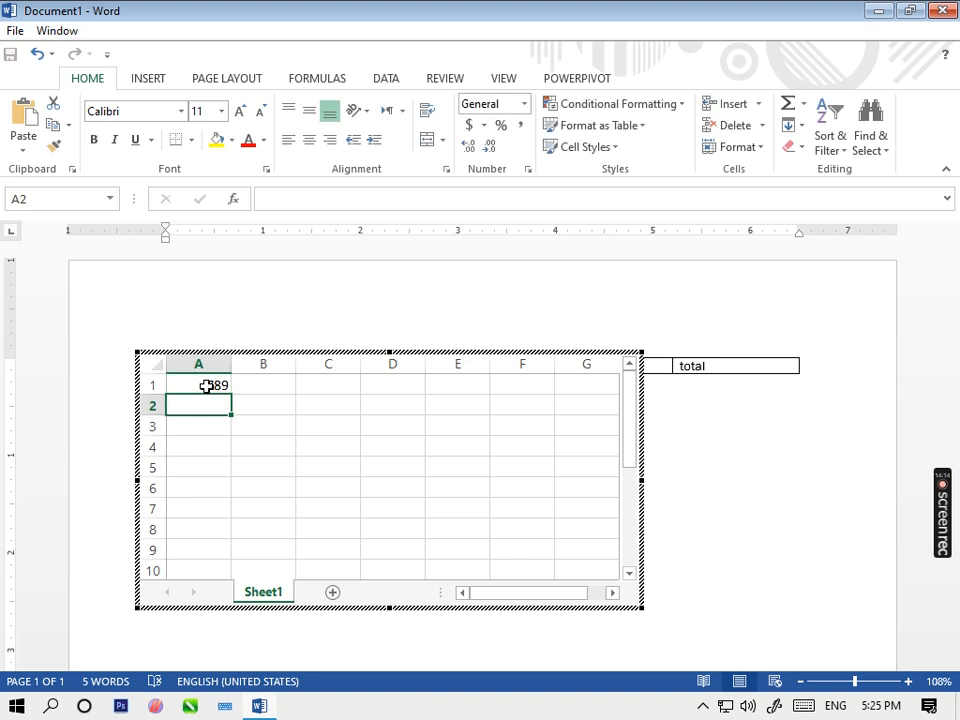
pyautogui.write('890')
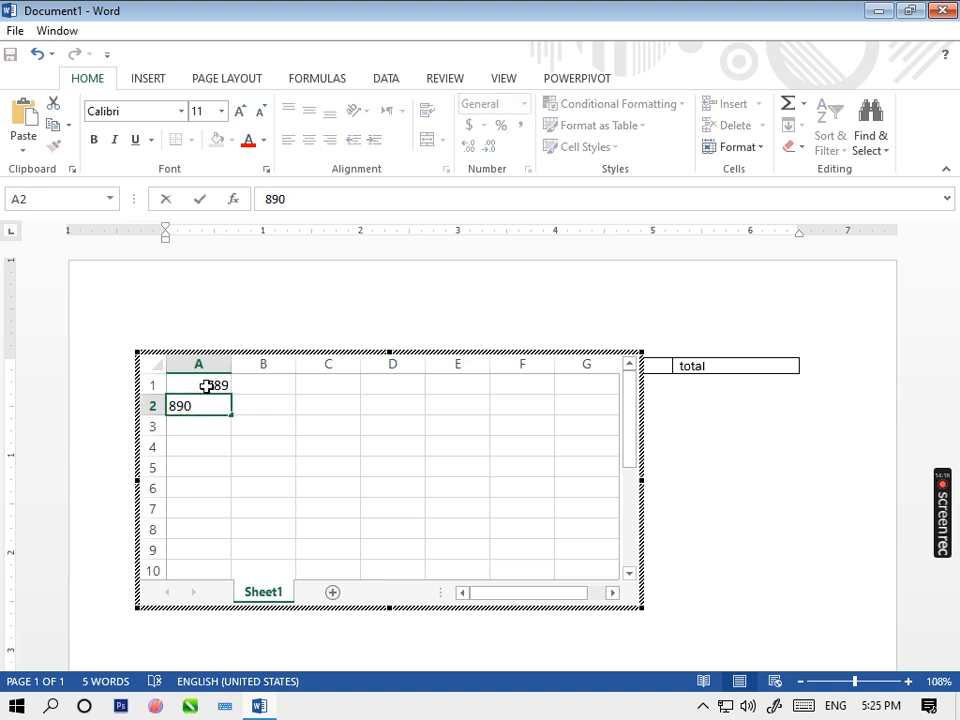
pyautogui.press('Return')
pyautogui.write('678')
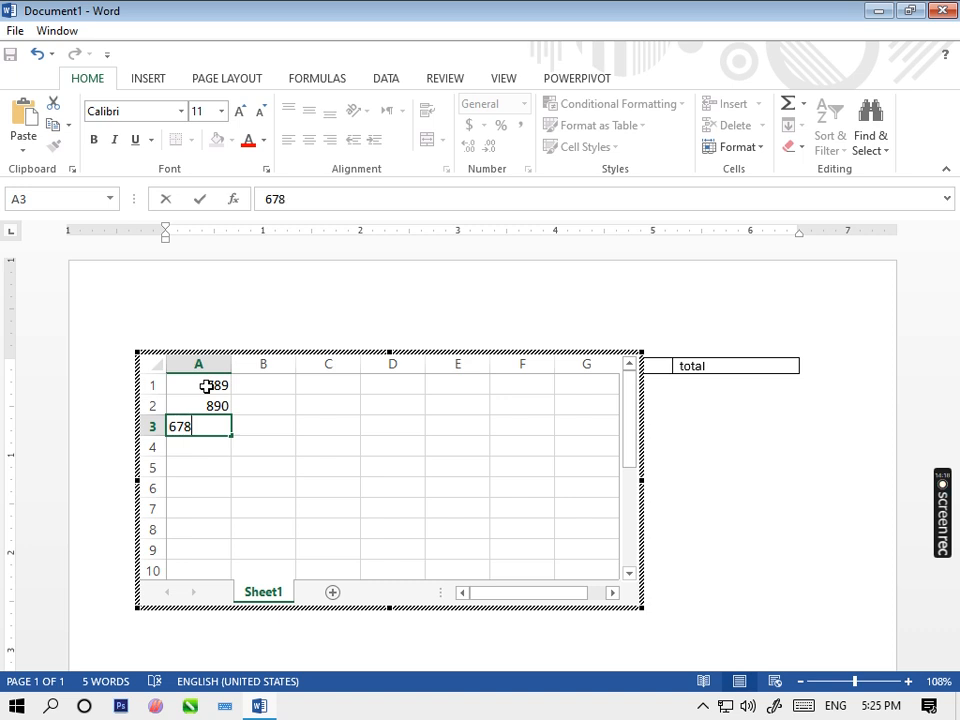
pyautogui.press('Return')
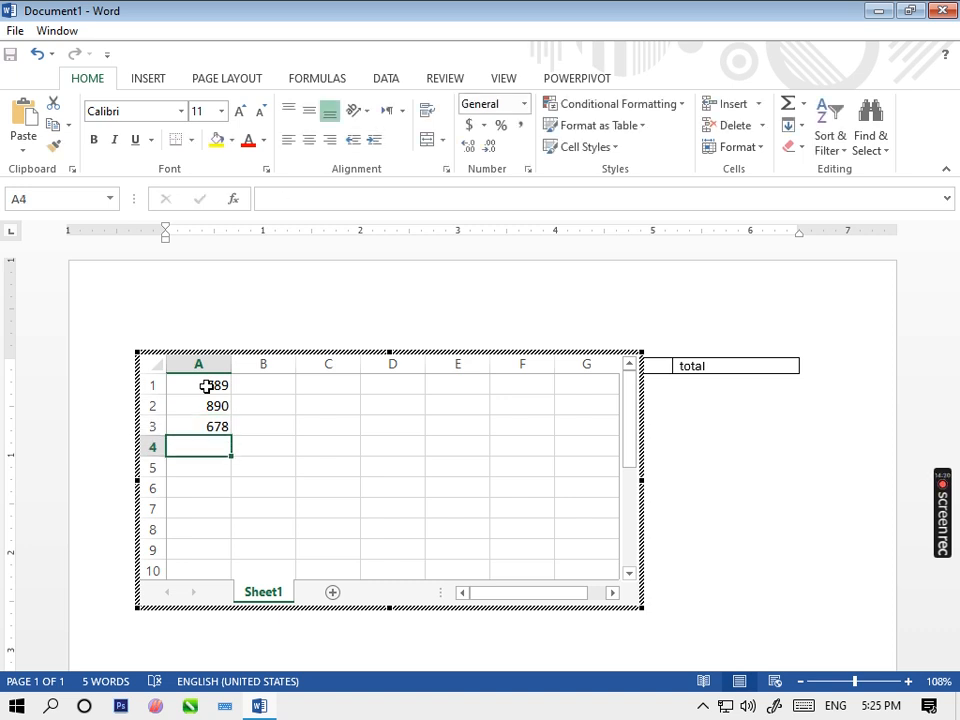
# - Enter a SUM formula in cell A4 that adds the range A1:A3
pyautogui.write('=s')
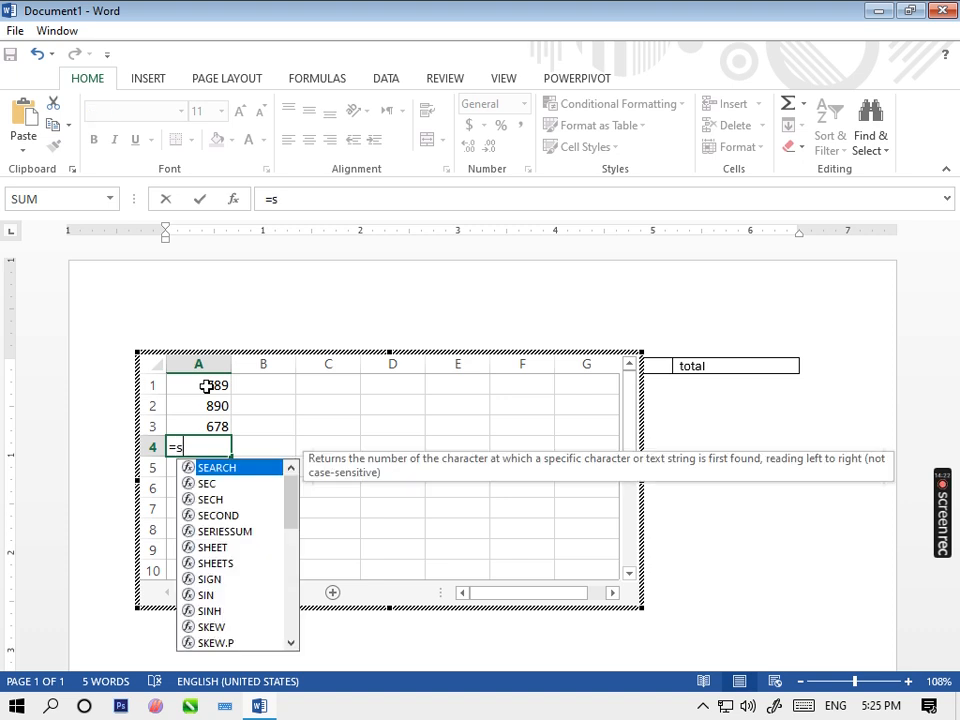
pyautogui.write('um(')
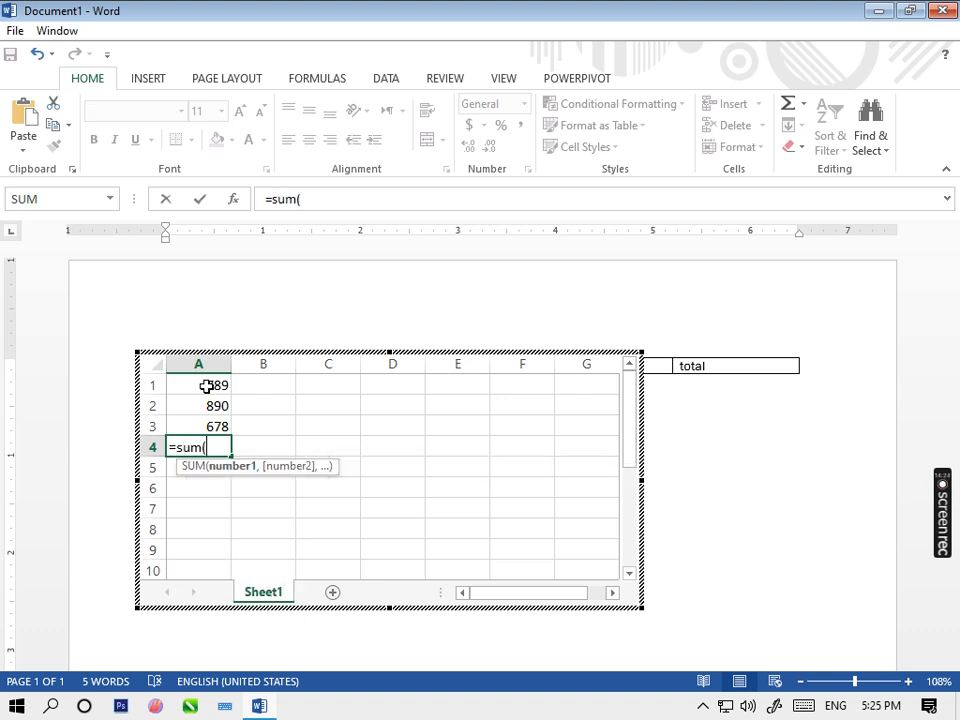
pyautogui.moveTo(205, 386); pyautogui.dragTo(208, 429)
pyautogui.click(207, 429)
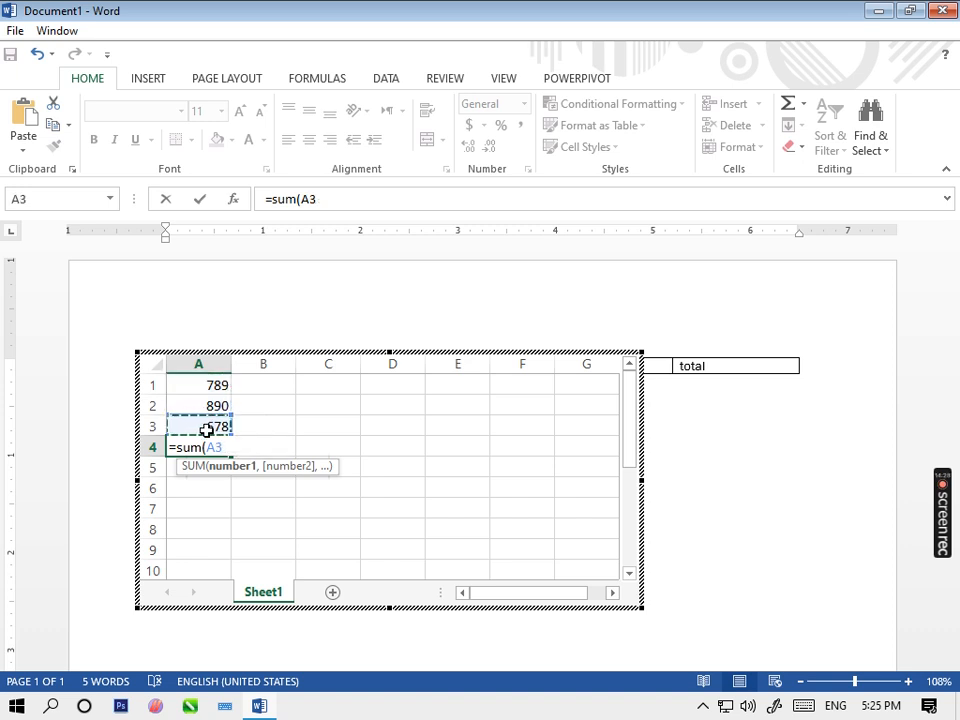
pyautogui.moveTo(183, 390); pyautogui.dragTo(194, 421)
pyautogui.press('Return')
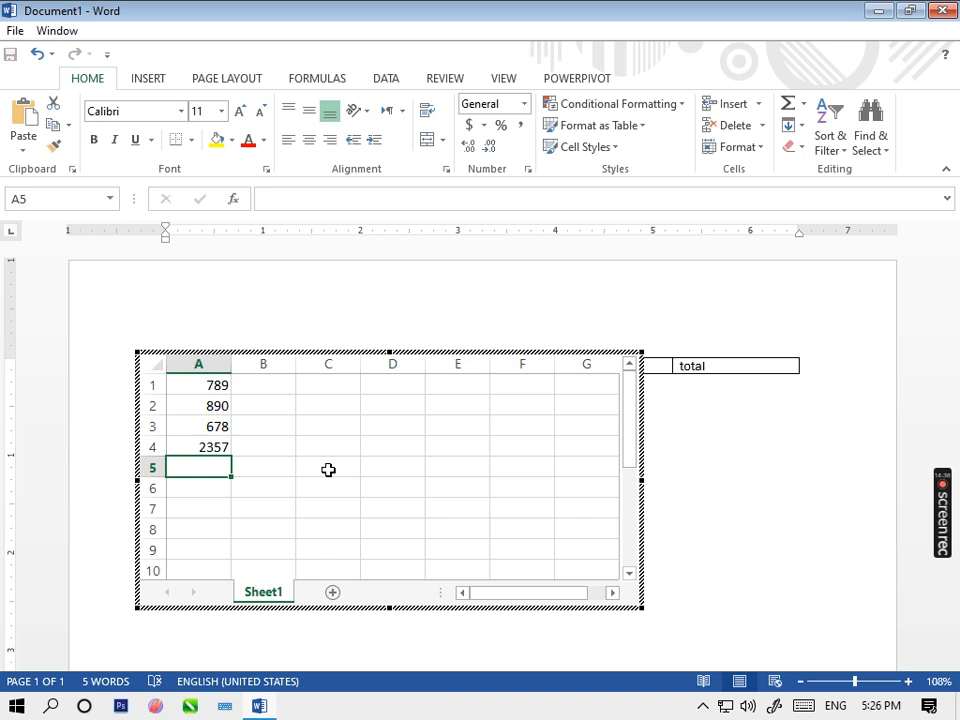
# - Return from the embedded spreadsheet to the document, reopen the spreadsheet for editing, and leave it again
pyautogui.click(704, 492)
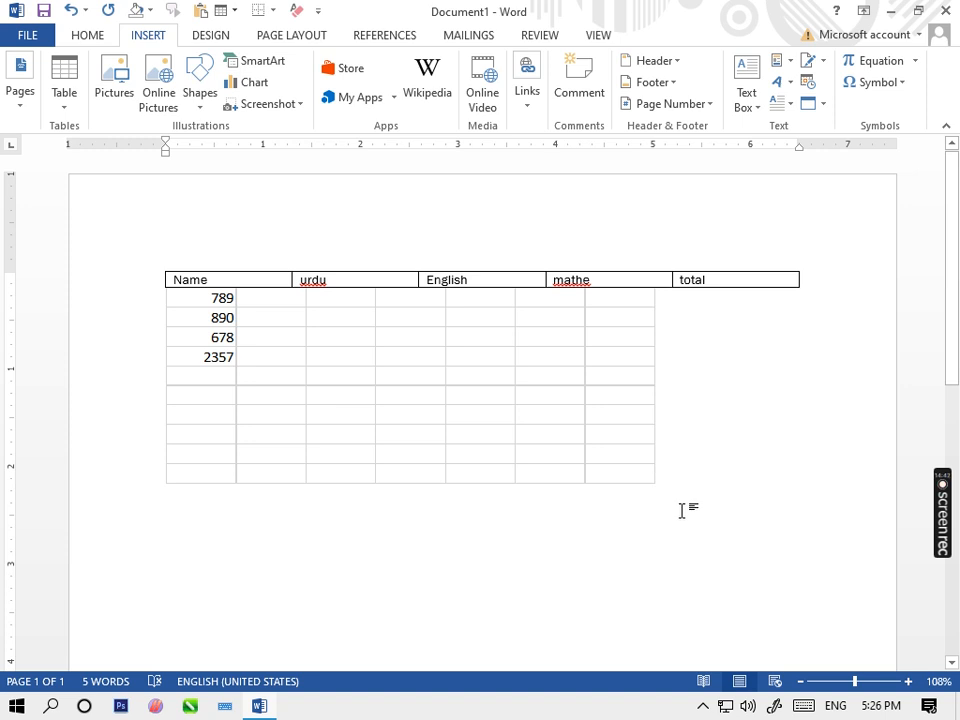
pyautogui.doubleClick(408, 377)
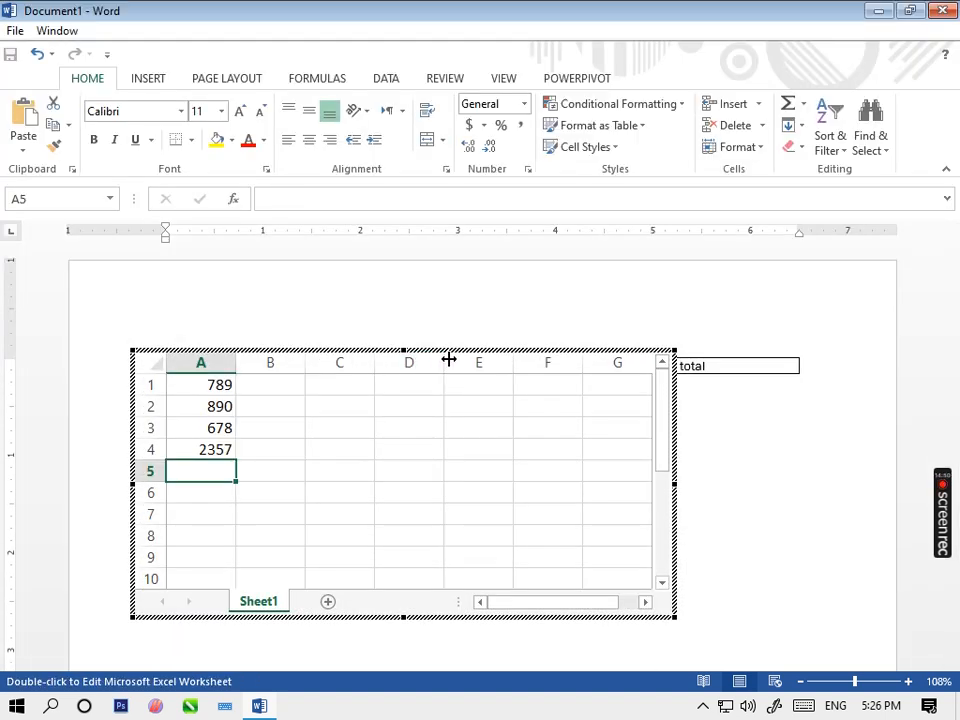
pyautogui.click(797, 525)
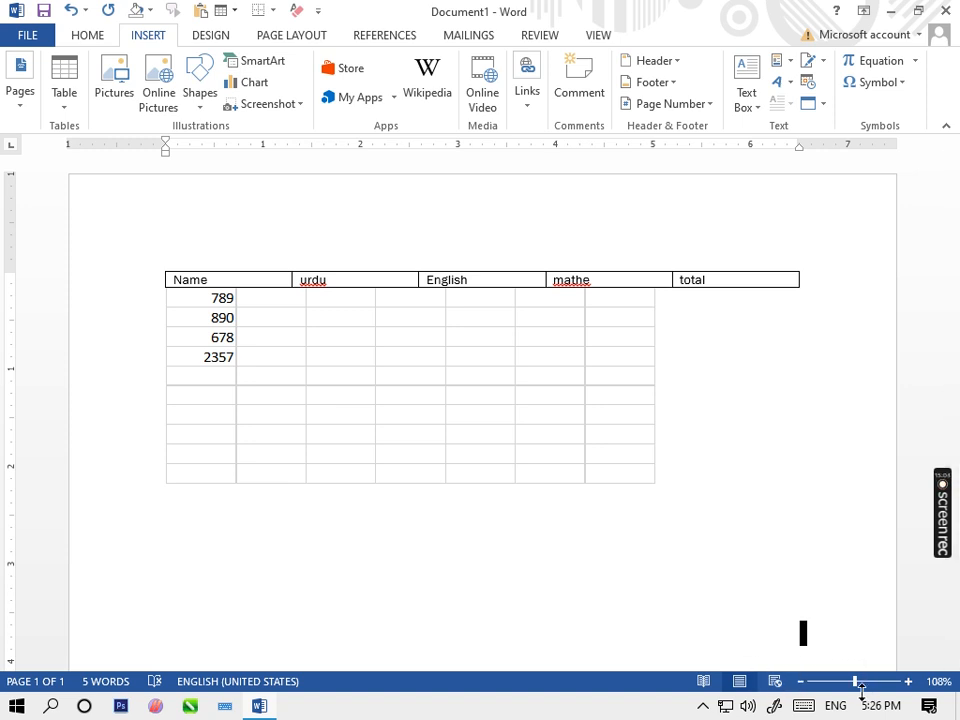
# - Delete the embedded Excel spreadsheet below the one-row table
pyautogui.moveTo(860, 717)
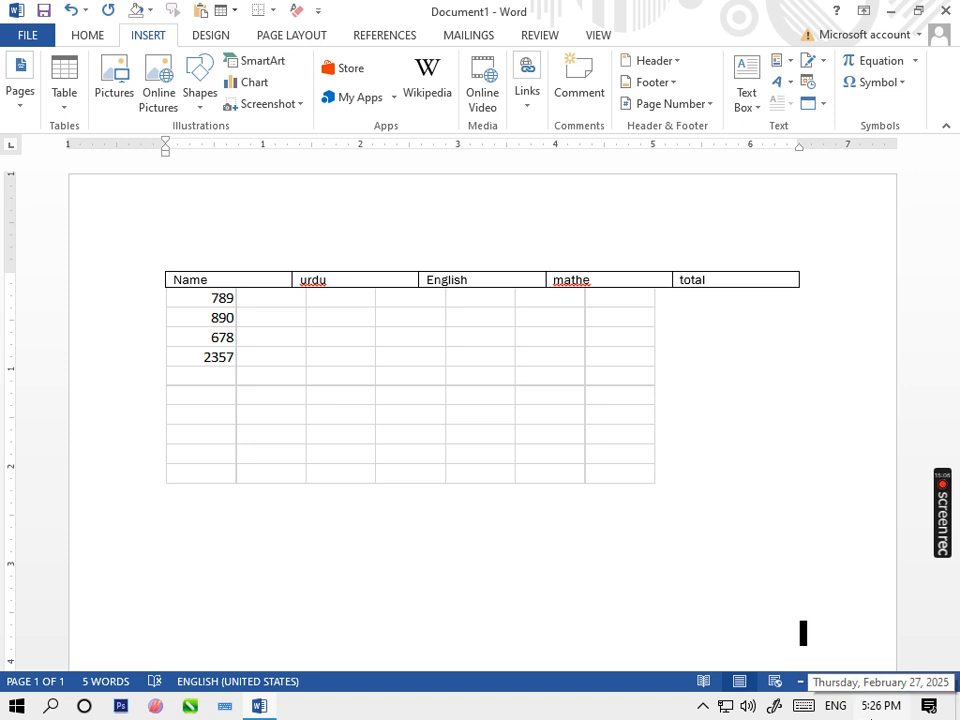
pyautogui.moveTo(780, 585); pyautogui.dragTo(370, 420)
pyautogui.click(321, 418)
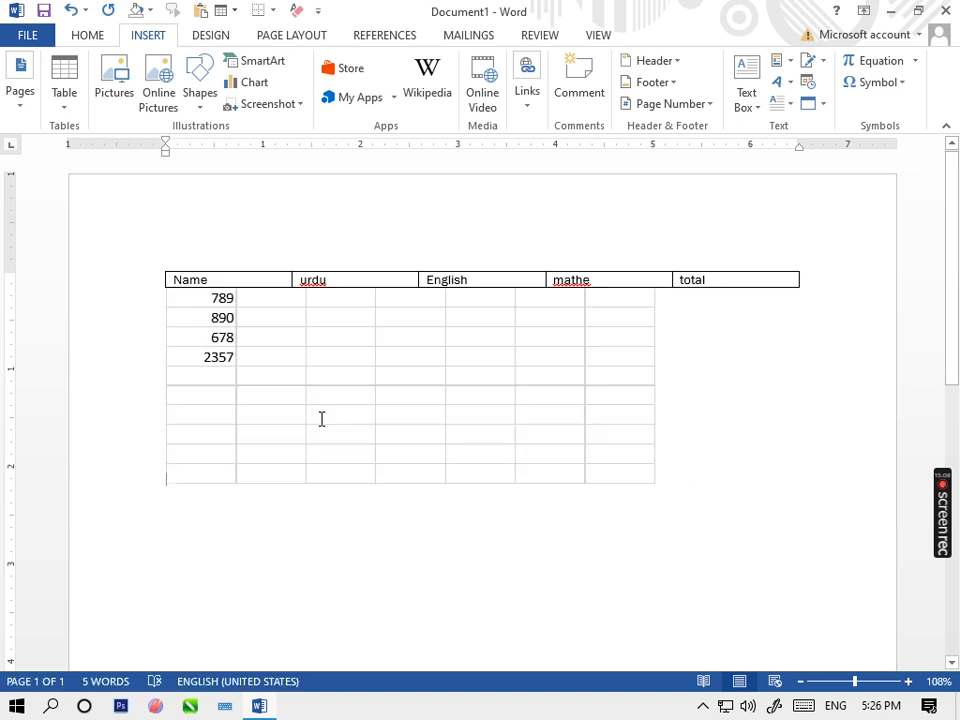
pyautogui.click(606, 456)
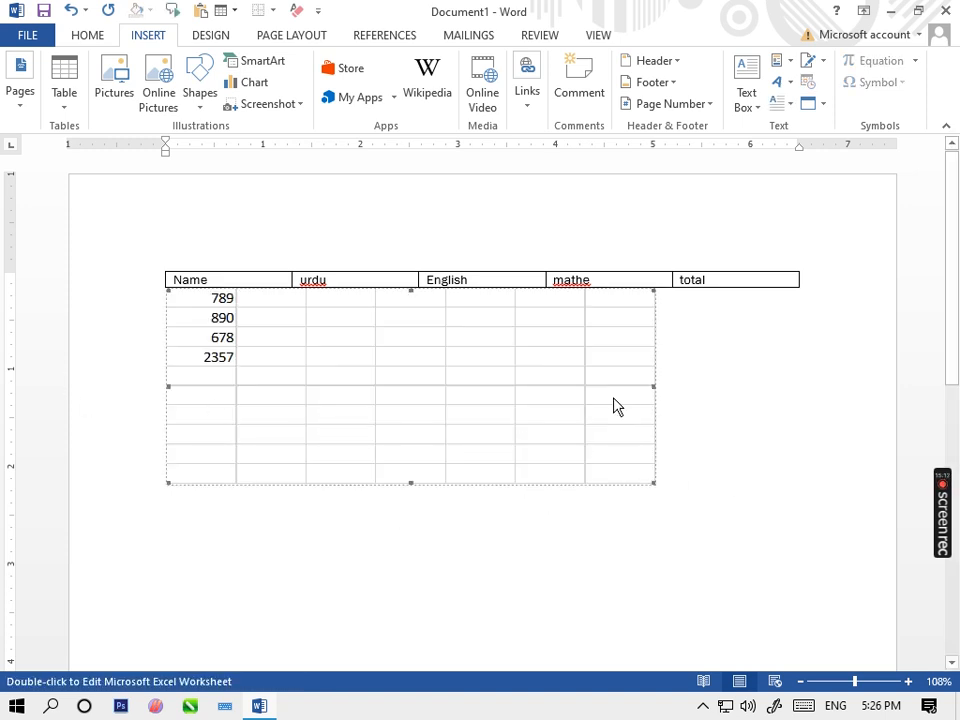
pyautogui.press('Delete')
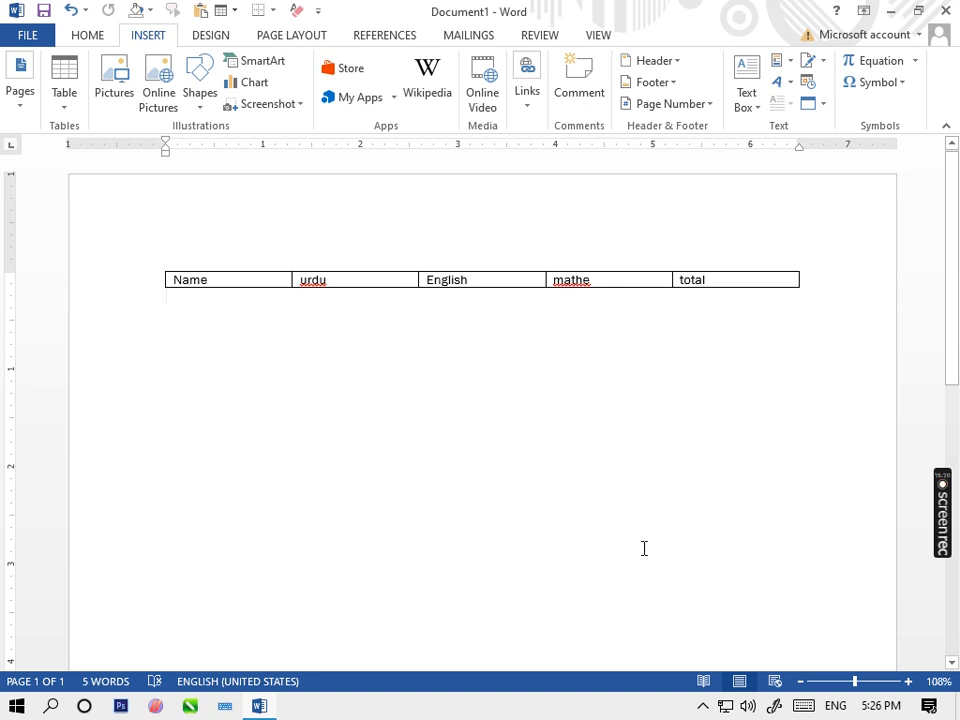
# - Insert the built-in quick table With Subheads 1 below the one-row table and look through it down to its source line
pyautogui.click(73, 112)
pyautogui.moveTo(107, 396)
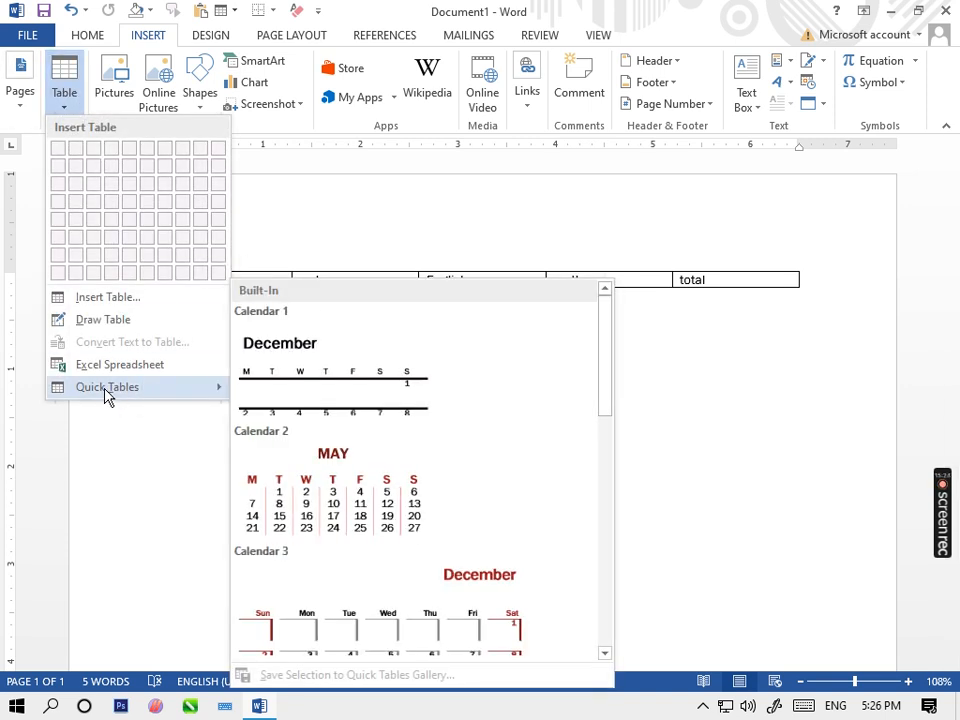
pyautogui.scroll(-3, 606, 510)
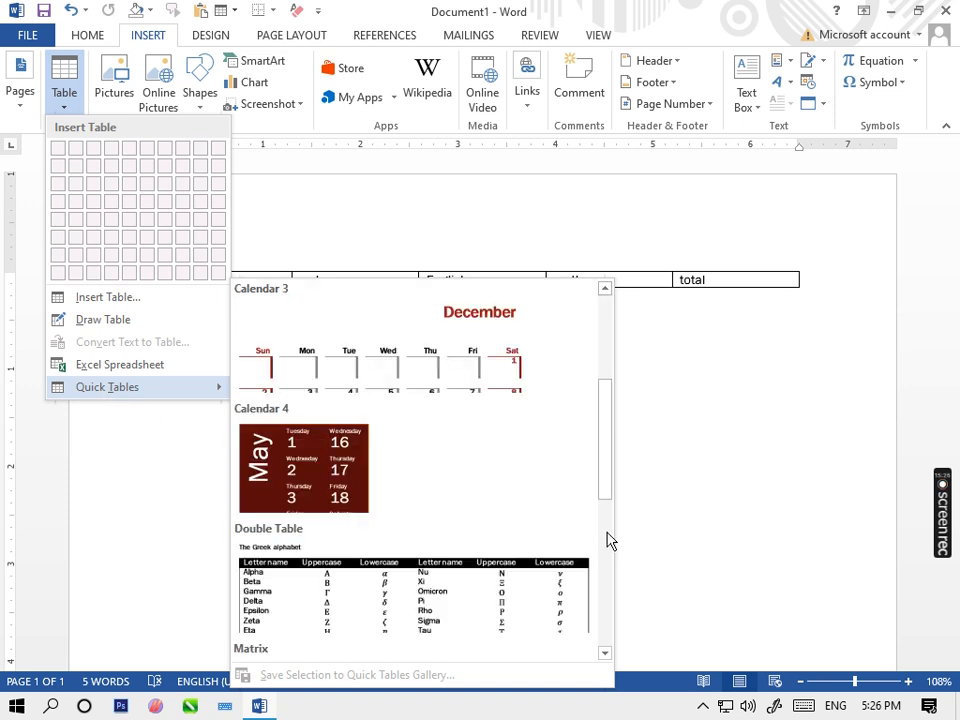
pyautogui.scroll(-3, 606, 564)
pyautogui.scroll(-2, 606, 643)
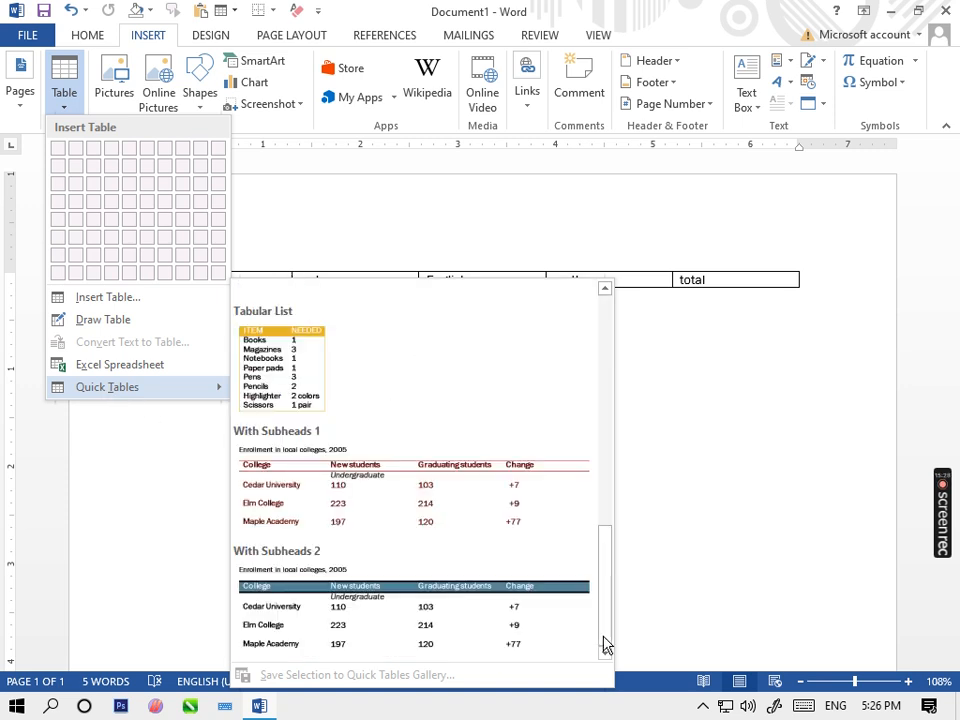
pyautogui.click(307, 512)
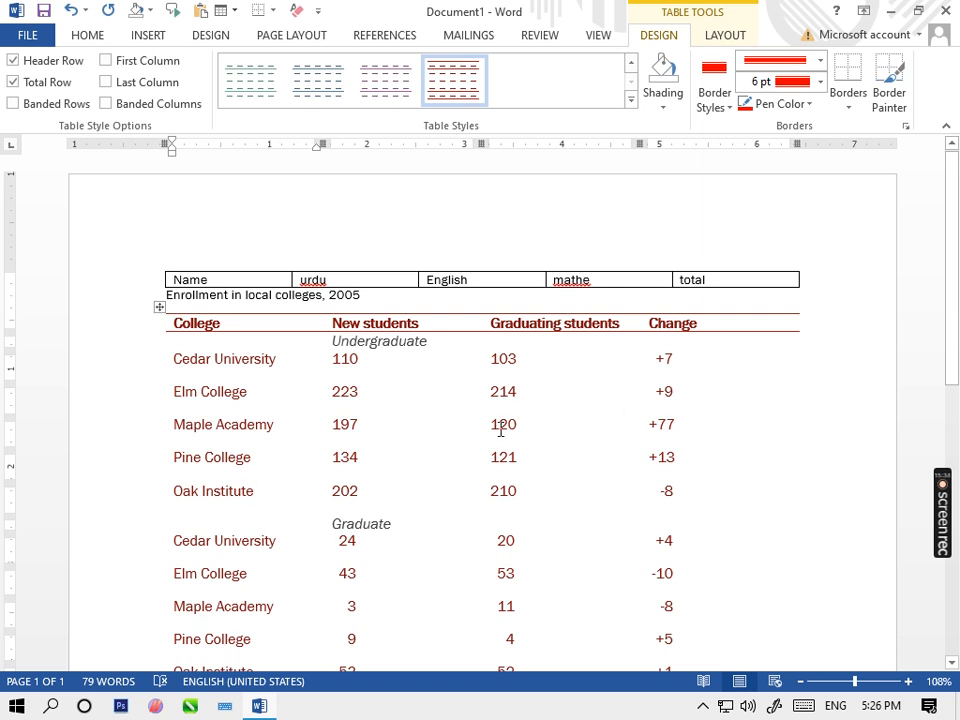
pyautogui.scroll(-6, 494, 430)
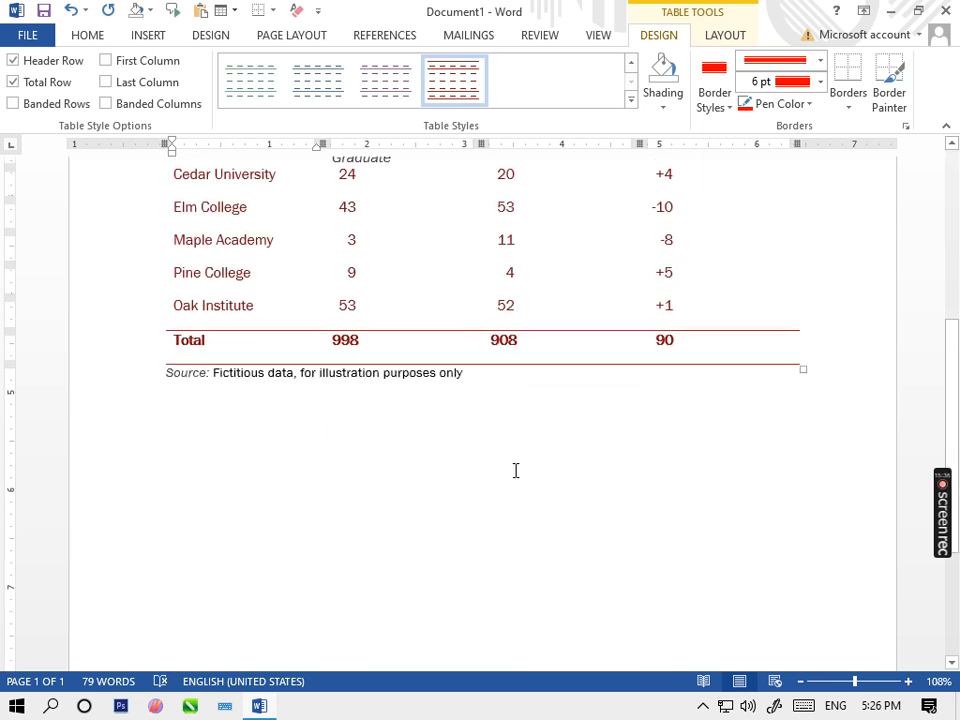
pyautogui.scroll(6, 512, 450)
pyautogui.scroll(-6, 499, 491)
pyautogui.scroll(6, 411, 418)
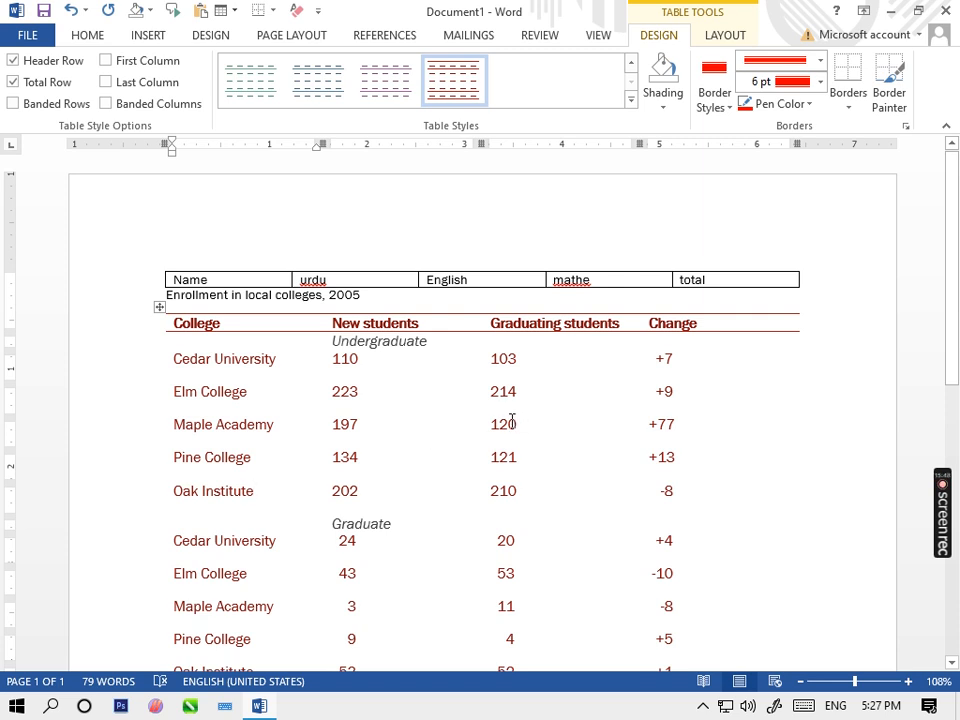
# - Delete the entire content of the document, then undo that deletion
pyautogui.click(149, 38)
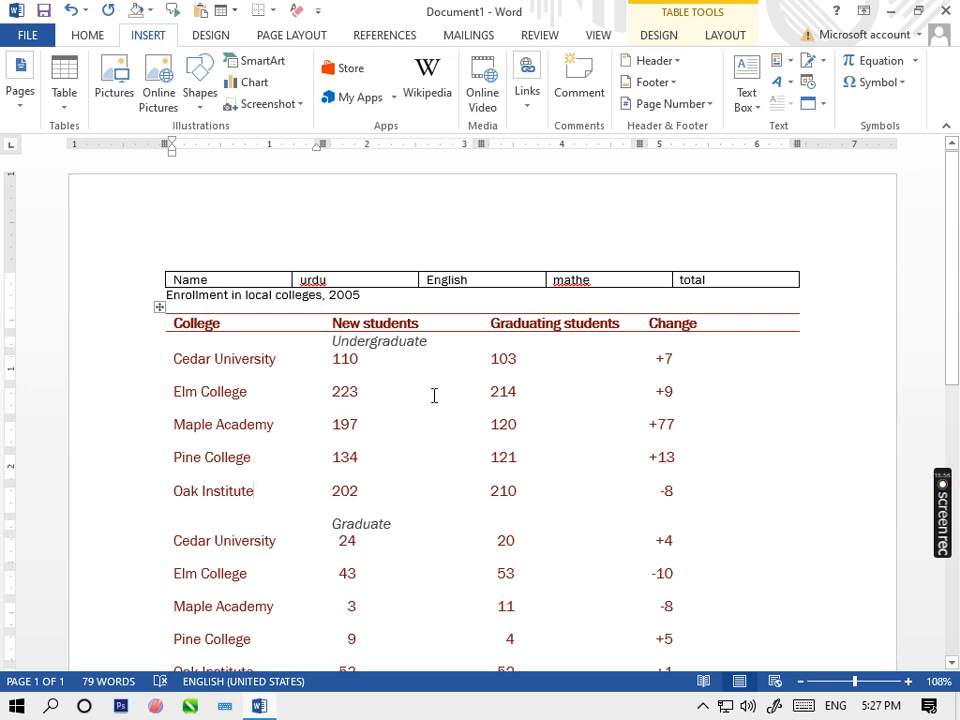
pyautogui.scroll(-10, 660, 450)
pyautogui.scroll(8, 625, 455)
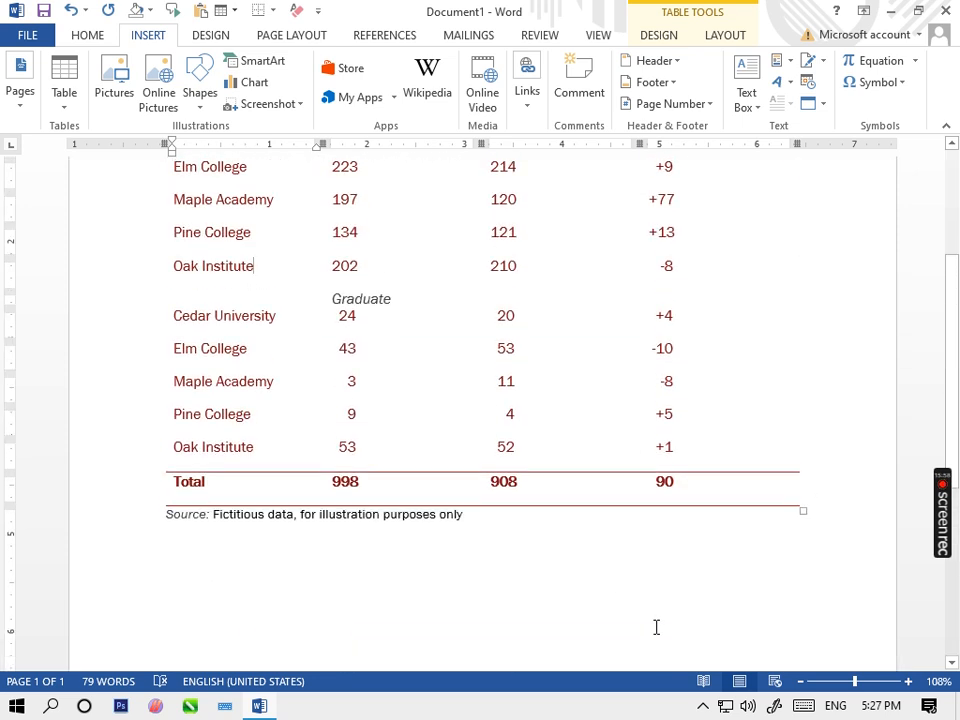
pyautogui.hotkey('ctrl', 'a')
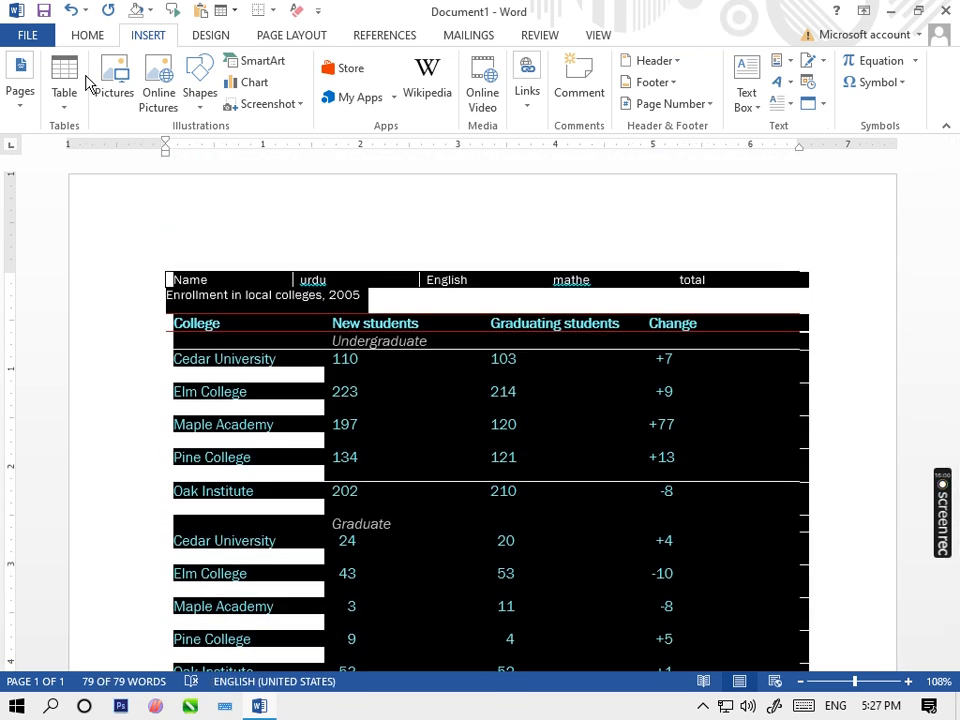
pyautogui.press('Delete')
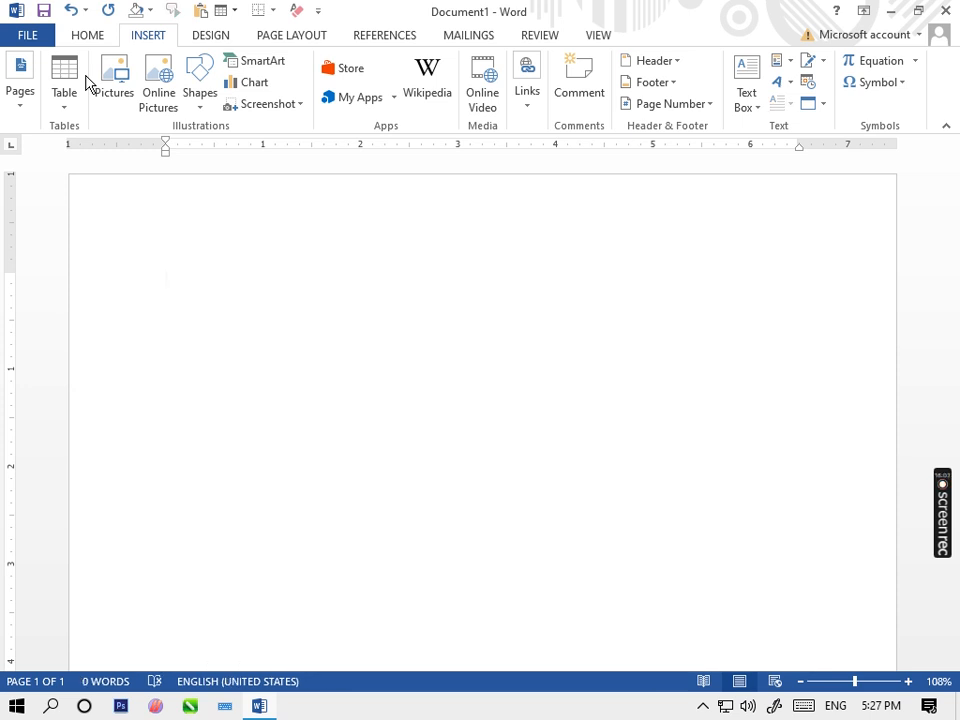
pyautogui.hotkey('ctrl', 'z')
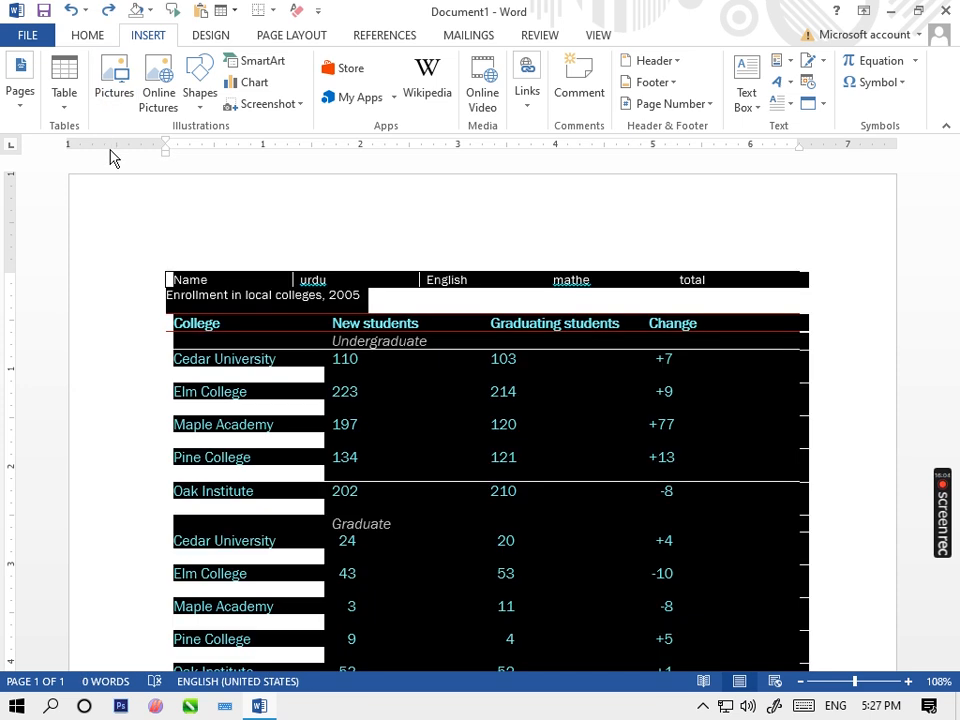
# - Delete the enrollment quick table in two parts, shifting cells left for the first part, and remove its caption line
pyautogui.click(346, 490)
pyautogui.moveTo(737, 612); pyautogui.dragTo(129, 392)
pyautogui.press('BackSpace')
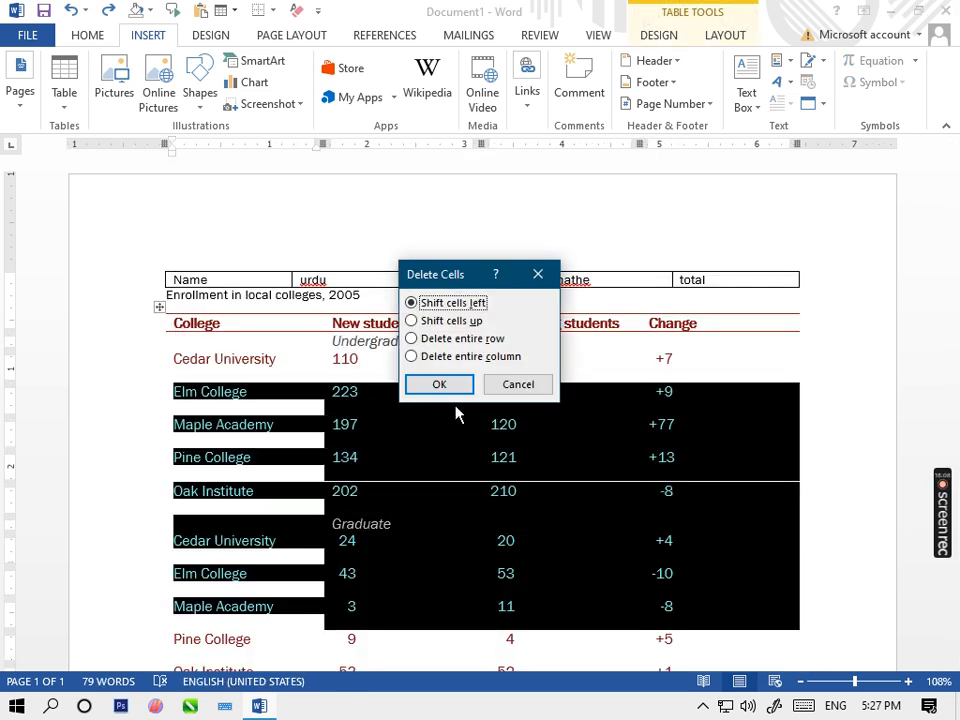
pyautogui.click(441, 387)
pyautogui.moveTo(501, 523); pyautogui.dragTo(99, 328)
pyautogui.press('BackSpace')
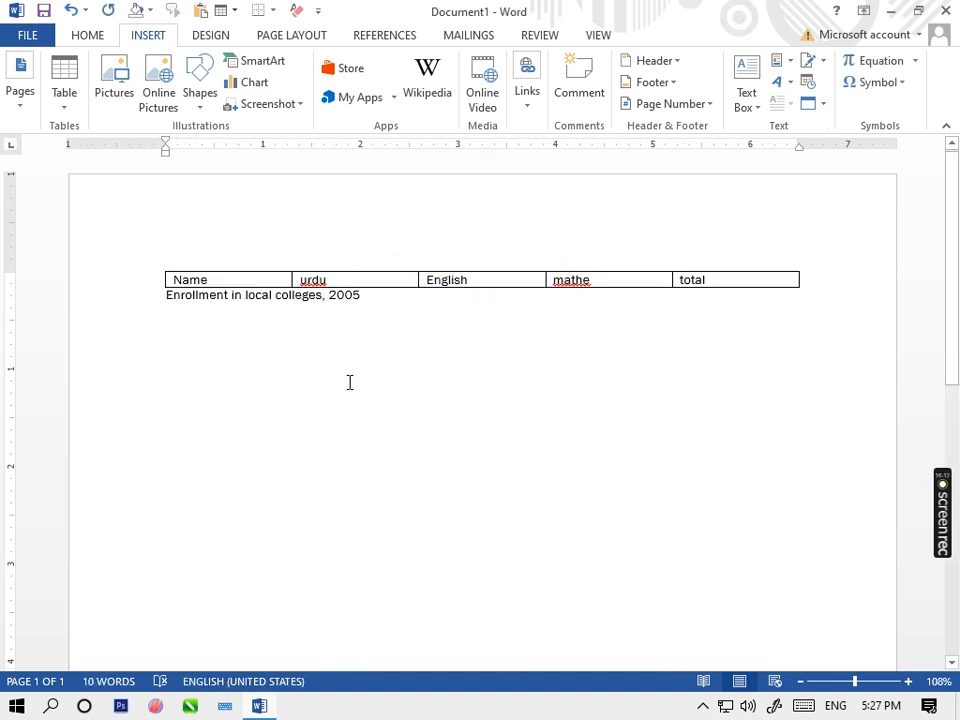
pyautogui.moveTo(369, 309); pyautogui.dragTo(135, 304)
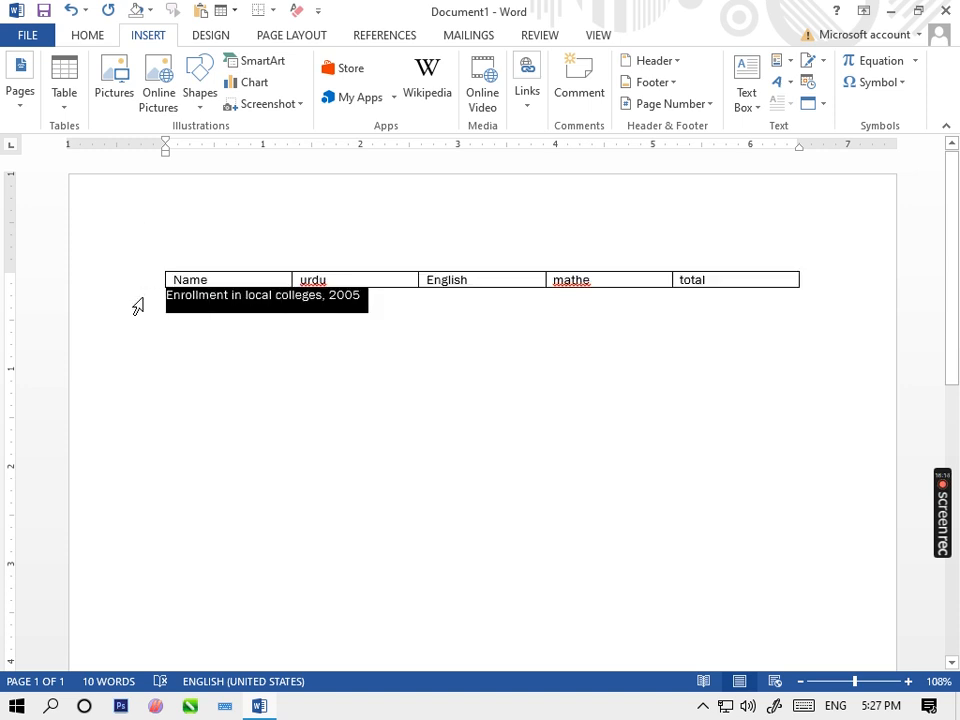
pyautogui.press('BackSpace')
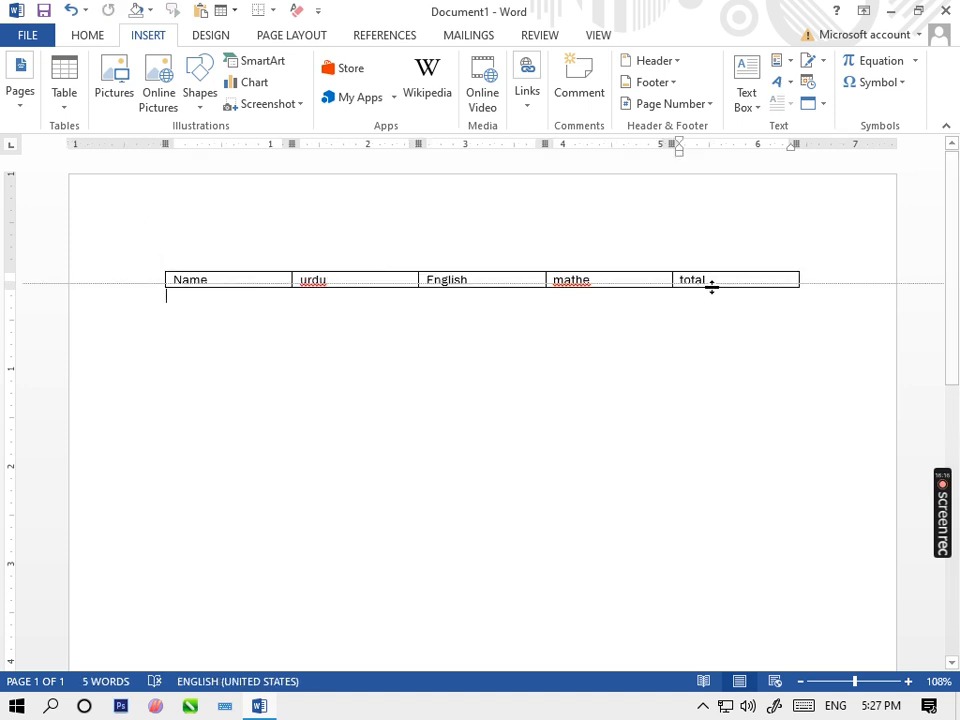
# - Add twelve empty rows below the Name, urdu, English, mathe and total header row
pyautogui.click(722, 280)
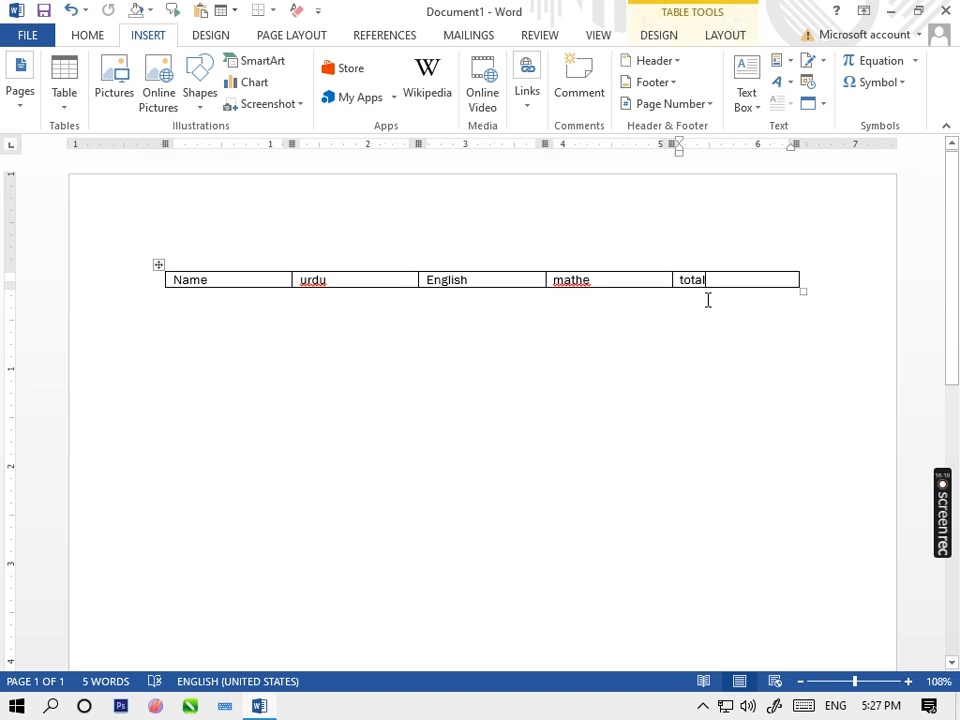
pyautogui.press('Tab')
pyautogui.press('Tab')
pyautogui.press('Tab')
pyautogui.press('Tab')
pyautogui.press('Tab')
pyautogui.press('Tab')
pyautogui.press('Tab')
pyautogui.press('Tab')
pyautogui.press('Tab')
pyautogui.press('Tab')
pyautogui.press('Tab')
pyautogui.press('Tab')
pyautogui.press('Tab')
pyautogui.press('Tab')
pyautogui.press('Tab')
pyautogui.press('Tab')
pyautogui.press('Tab')
pyautogui.press('Tab')
pyautogui.press('Tab')
pyautogui.press('Tab')
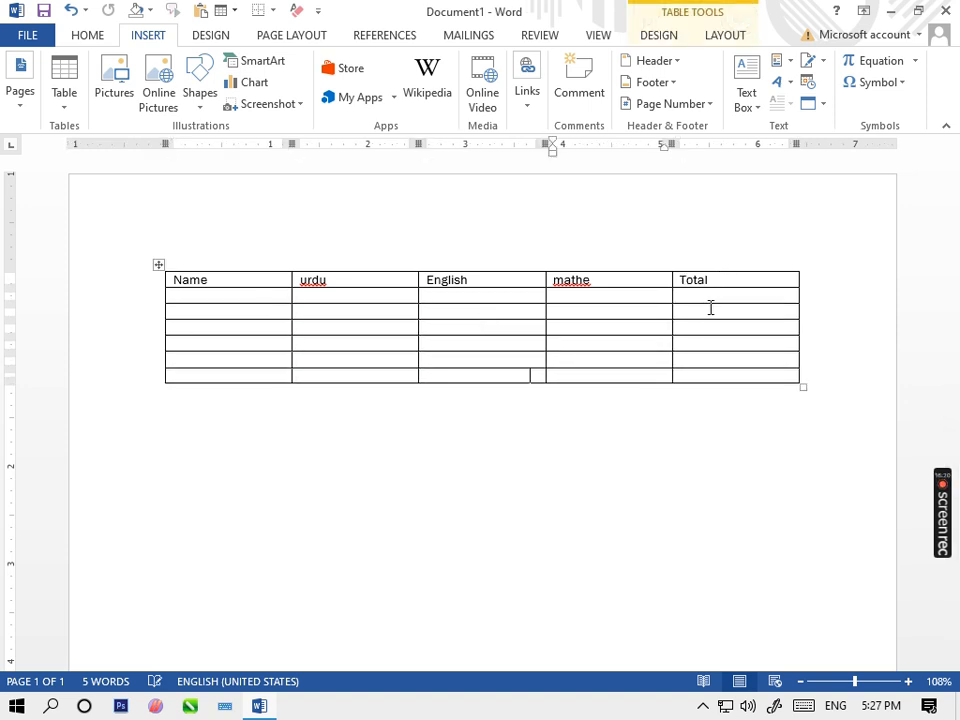
pyautogui.press('Tab')
pyautogui.press('Tab')
pyautogui.press('Tab')
pyautogui.press('Tab')
pyautogui.press('Tab')
pyautogui.press('Tab')
pyautogui.press('Tab')
pyautogui.press('Tab')
pyautogui.press('Tab')
pyautogui.press('Tab')
pyautogui.press('Tab')
pyautogui.press('Tab')
pyautogui.press('Tab')
pyautogui.press('Tab')
pyautogui.press('Tab')
pyautogui.press('Tab')
pyautogui.press('Tab')
pyautogui.press('Tab')
pyautogui.press('Tab')
pyautogui.press('Tab')
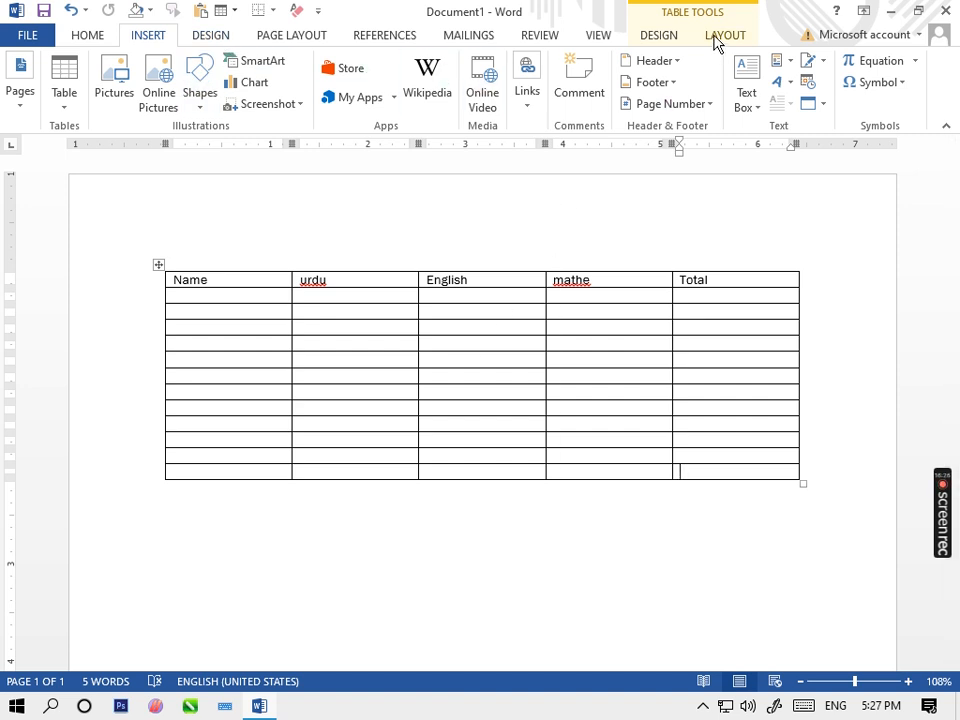
# - Select the empty cell directly below Name using the table layout tools, then extend the selection to its whole row
pyautogui.click(665, 38)
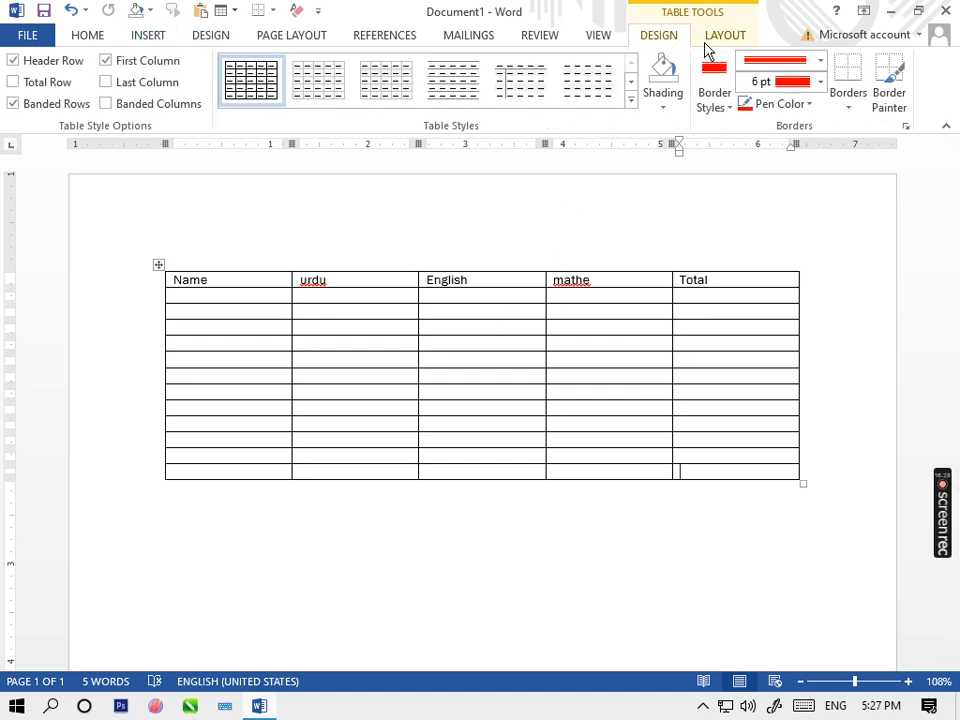
pyautogui.click(713, 45)
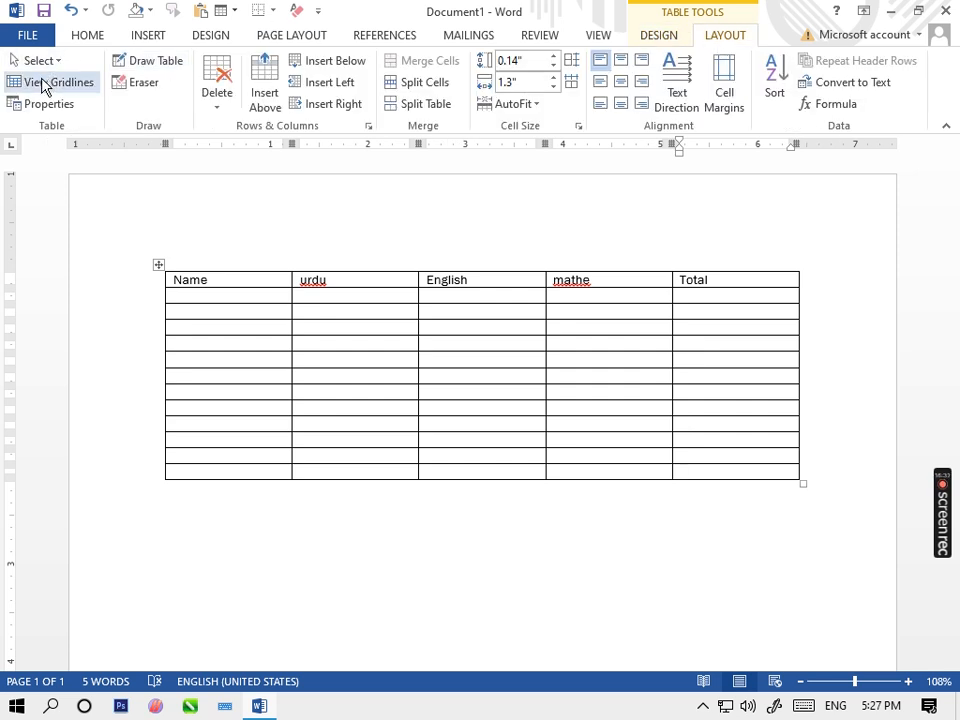
pyautogui.click(206, 292)
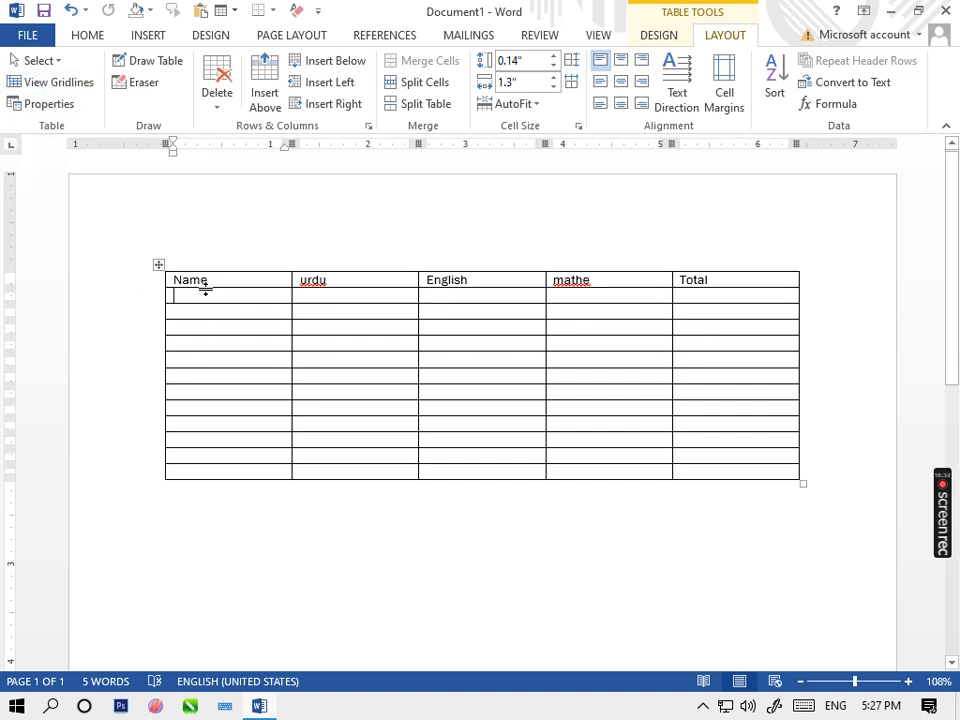
pyautogui.click(57, 61)
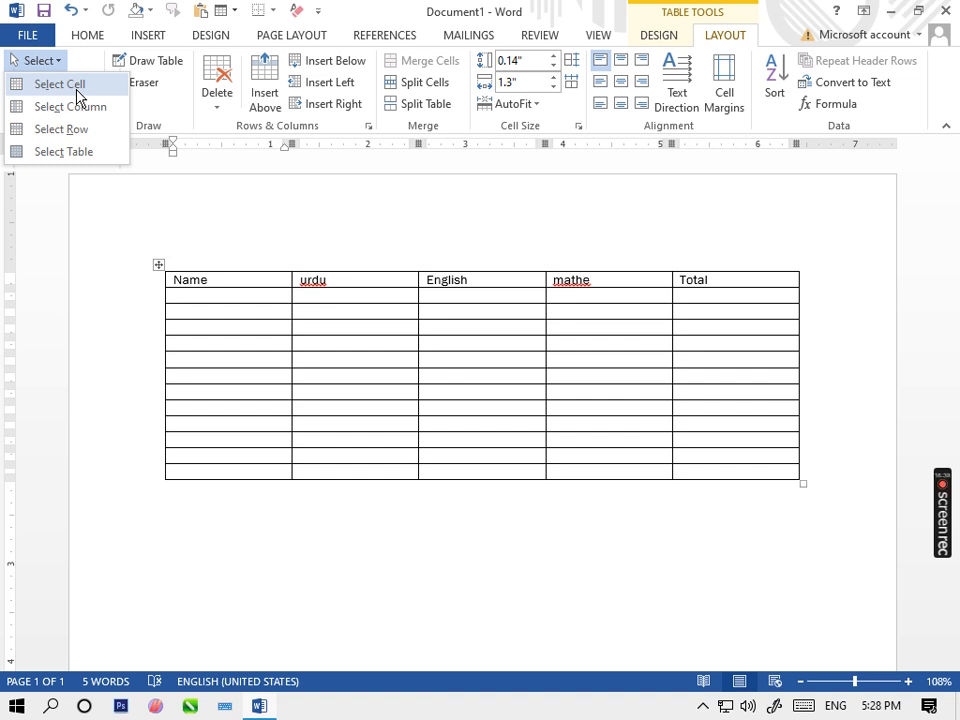
pyautogui.click(74, 85)
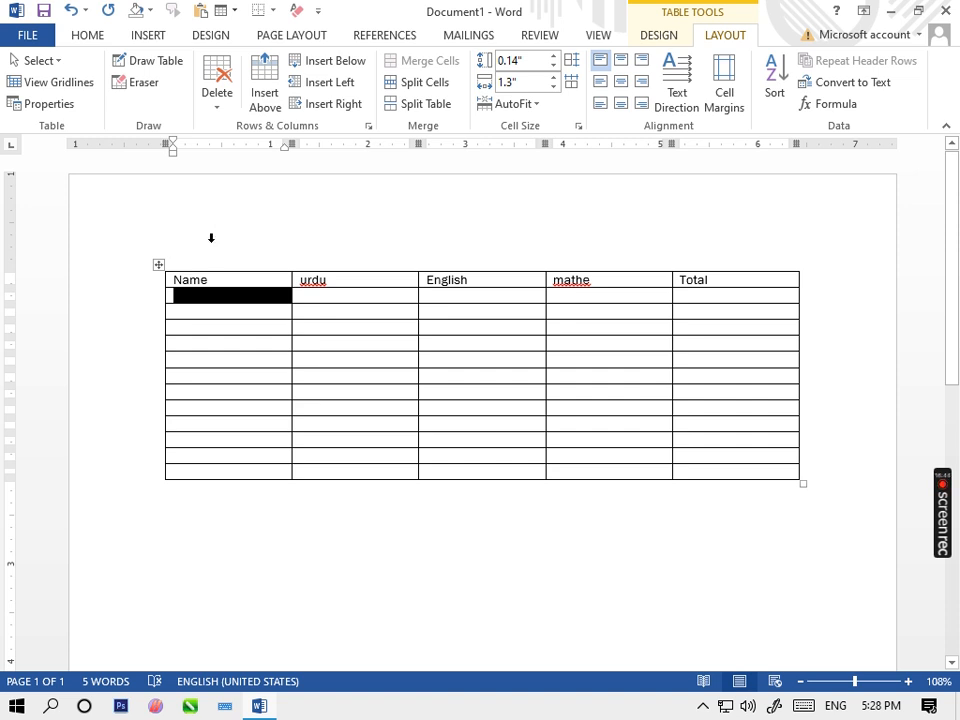
pyautogui.click(30, 60)
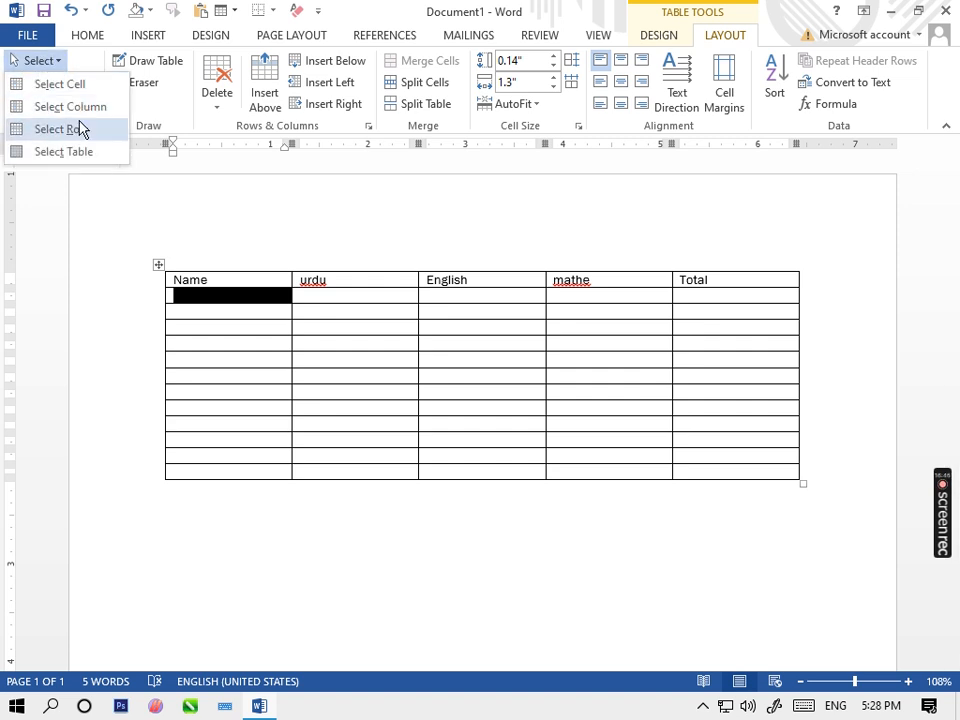
pyautogui.click(80, 130)
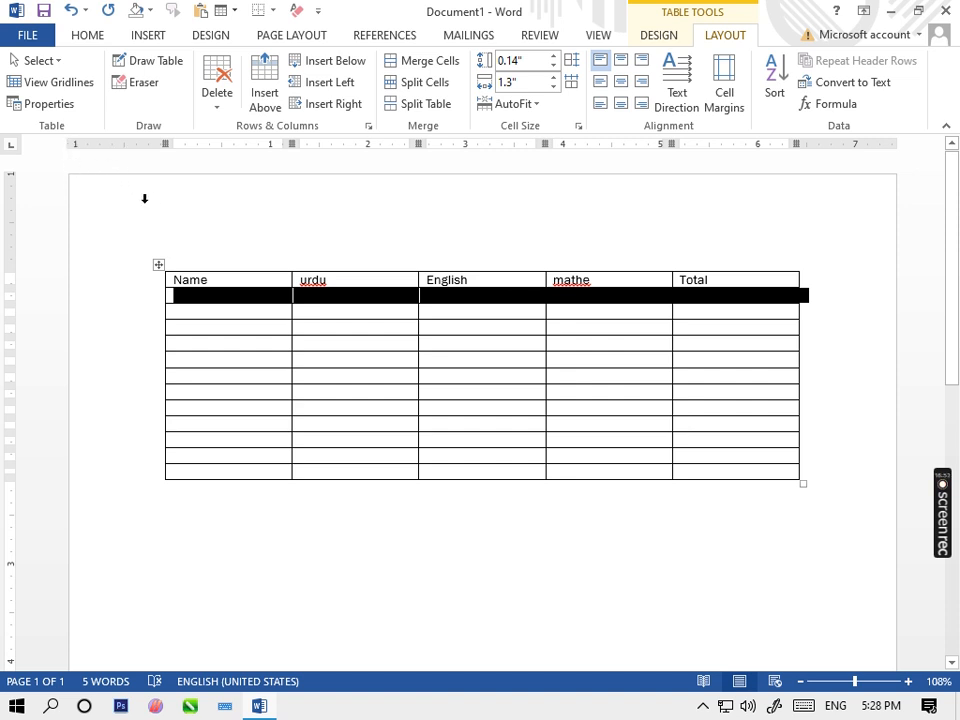
# - Select various single rows and row ranges of the table from the page margin, ending with the header row
pyautogui.click(141, 325)
pyautogui.click(140, 309)
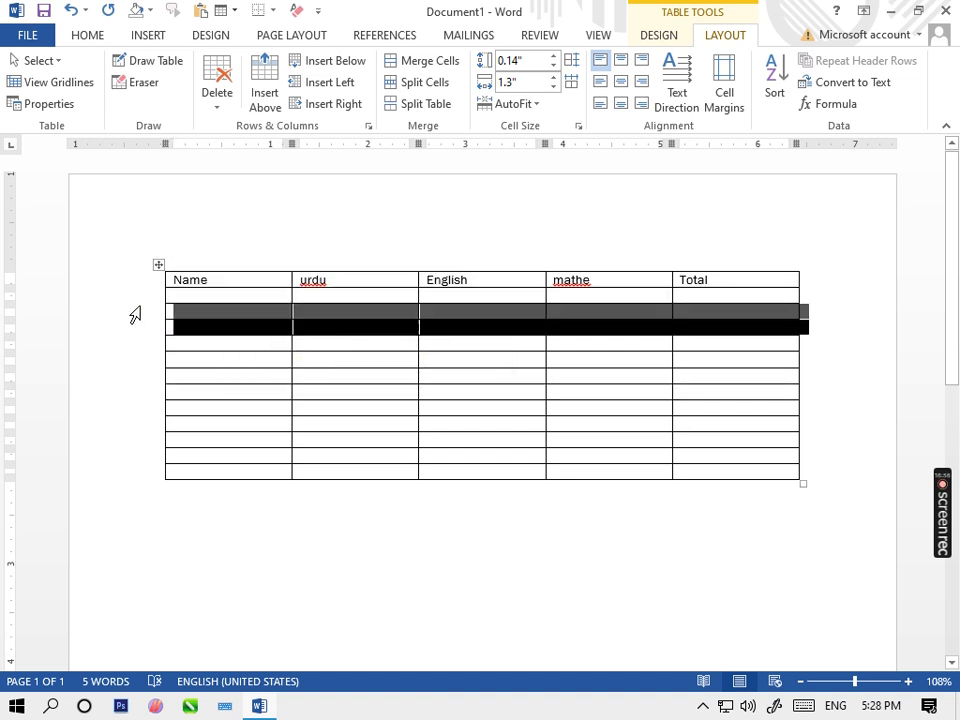
pyautogui.click(145, 343)
pyautogui.click(145, 391)
pyautogui.click(137, 439)
pyautogui.click(155, 471)
pyautogui.moveTo(150, 311); pyautogui.dragTo(145, 295)
pyautogui.click(131, 329)
pyautogui.click(137, 375)
pyautogui.moveTo(141, 396); pyautogui.dragTo(146, 424)
pyautogui.click(140, 455)
pyautogui.click(101, 375)
pyautogui.click(110, 283)
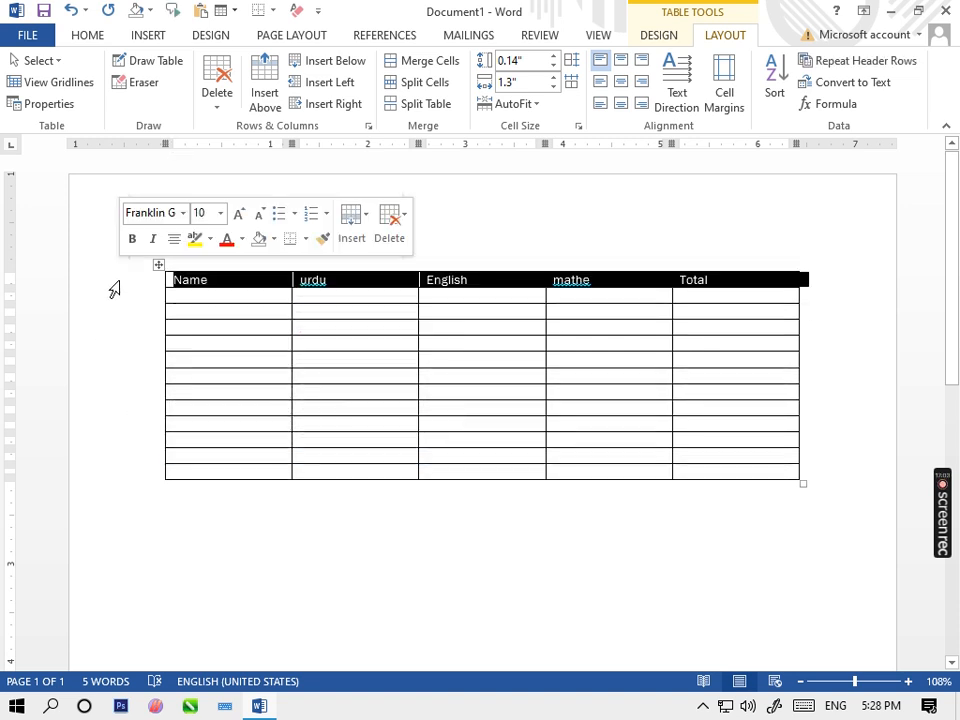
# - Extend a selection of the fifth row to all of its columns, then select only the third row
pyautogui.click(108, 346)
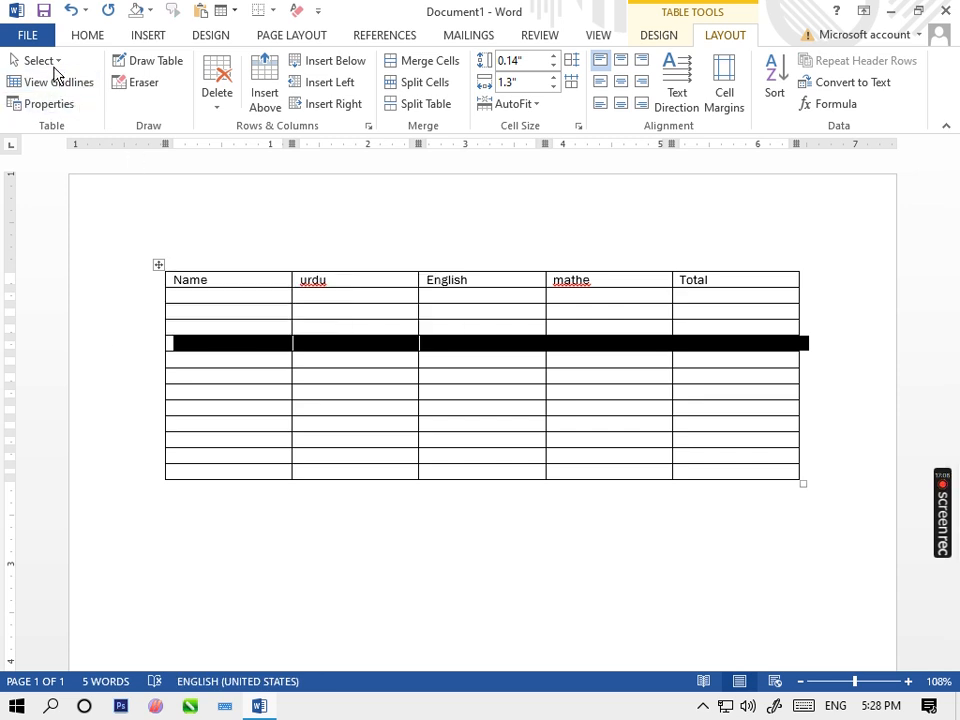
pyautogui.click(40, 60)
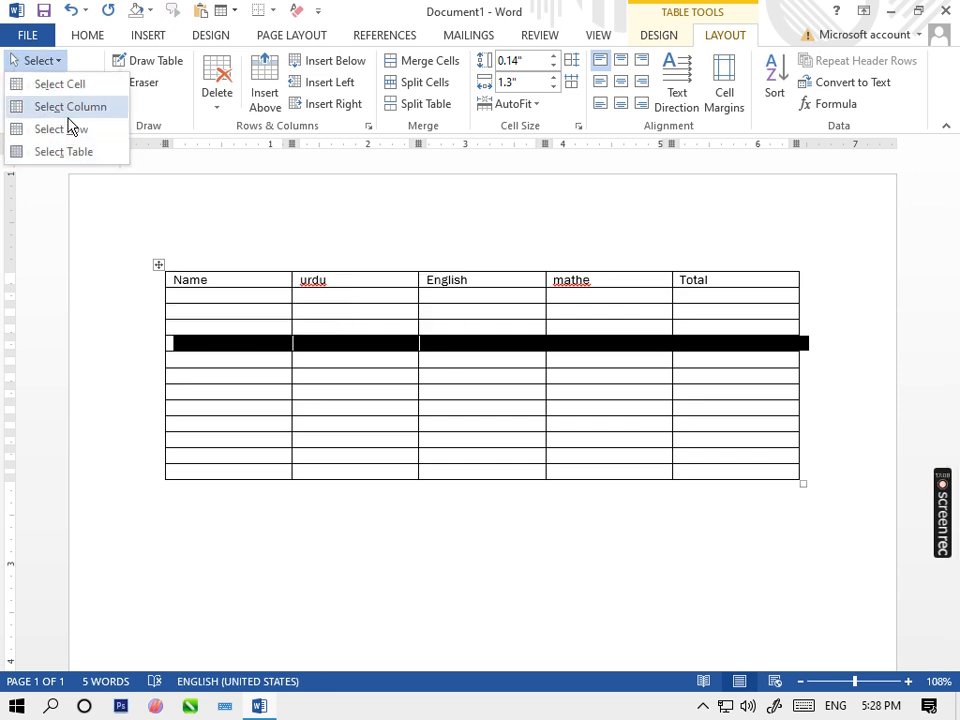
pyautogui.click(67, 127)
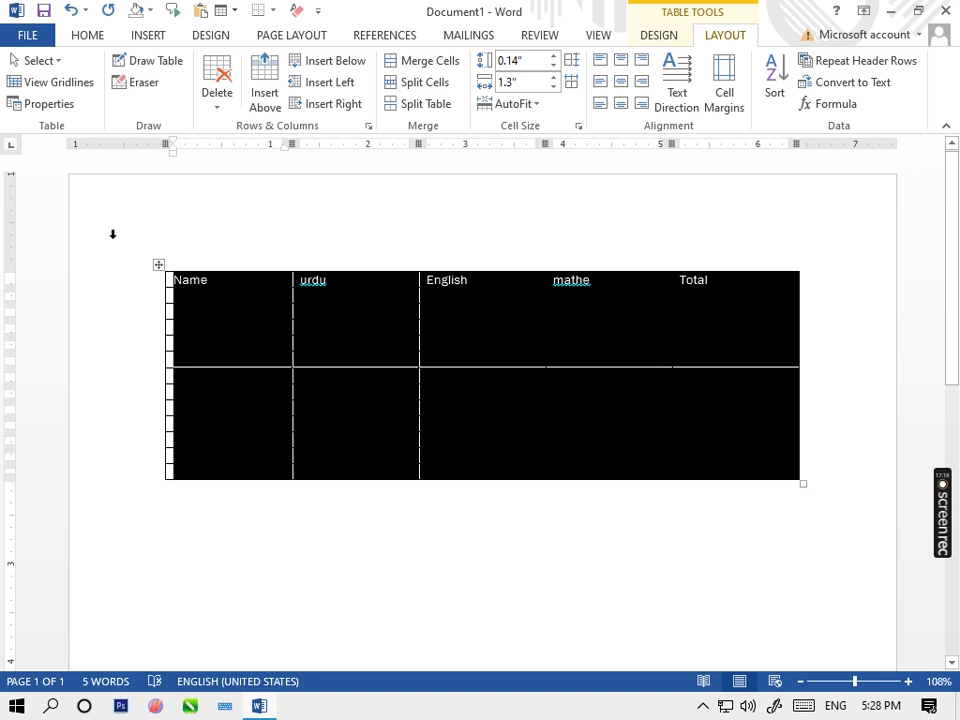
pyautogui.click(101, 315)
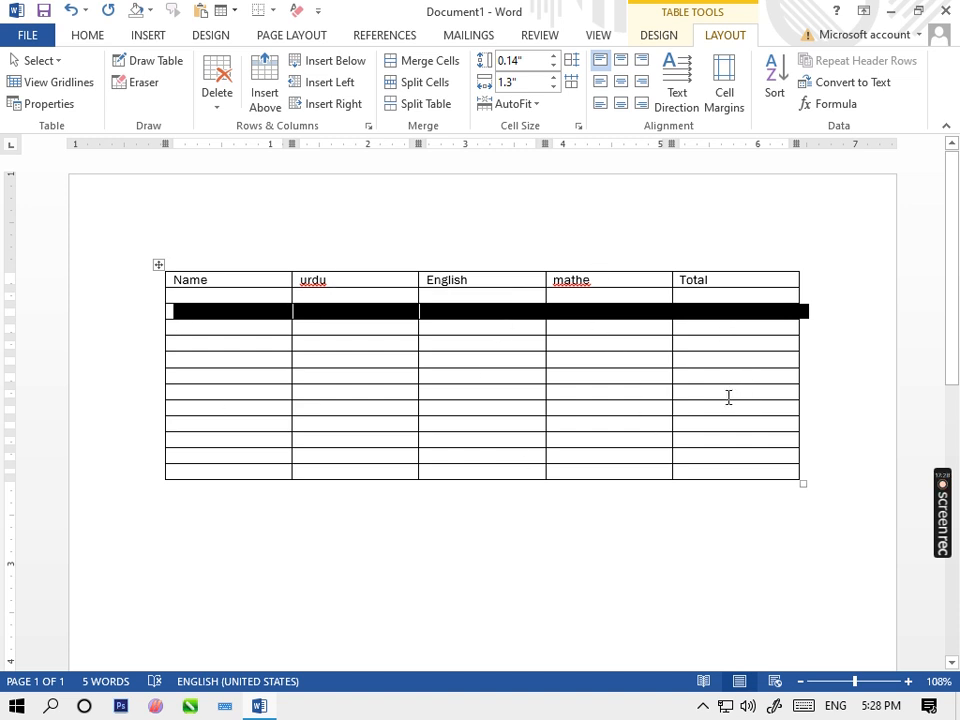
# - Select the entire table with the table layout tools, then place the cursor in the sixth row's urdu cell
pyautogui.click(36, 60)
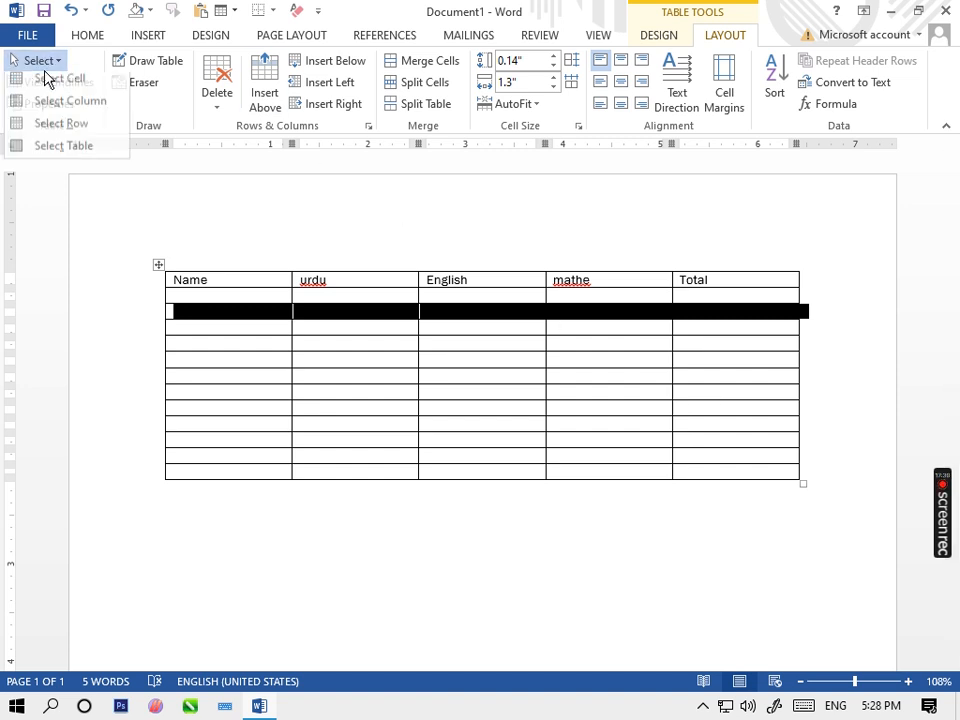
pyautogui.click(81, 152)
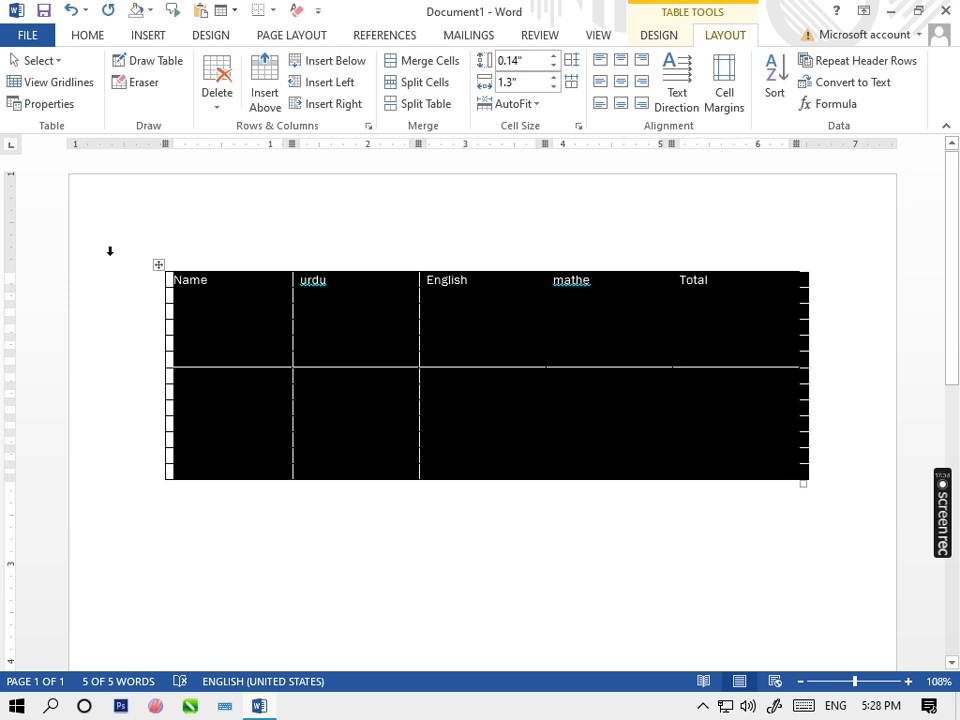
pyautogui.click(336, 364)
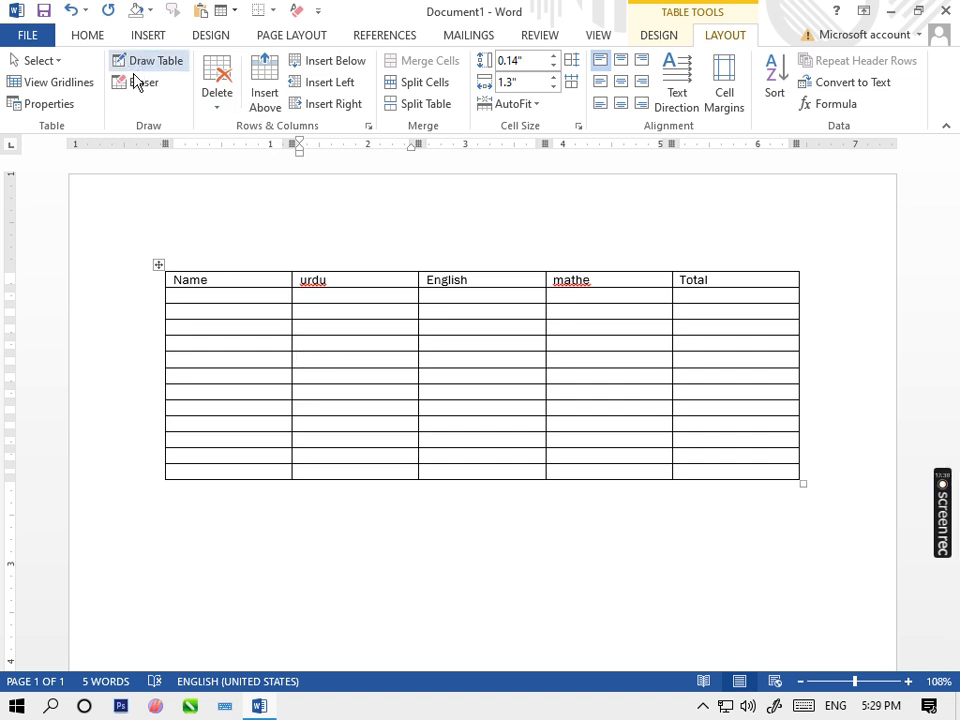
pyautogui.scroll(-3, 250, 290)
pyautogui.scroll(3, 235, 287)
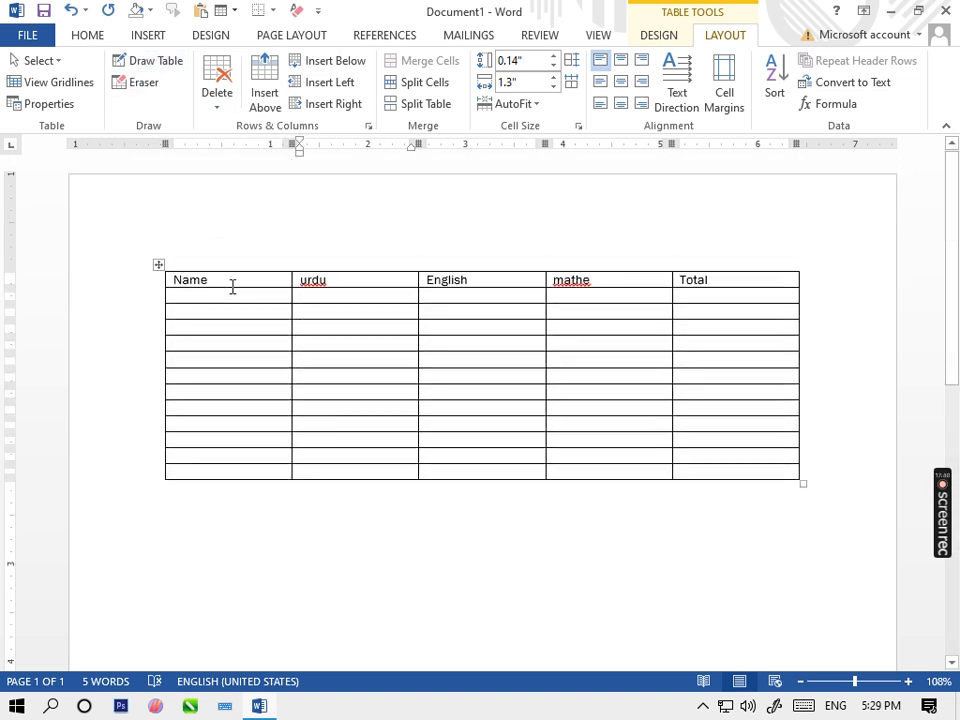
# - Draw a second table below the first, dividing it into five columns and three rows with four vertical and two horizontal lines
pyautogui.click(152, 60)
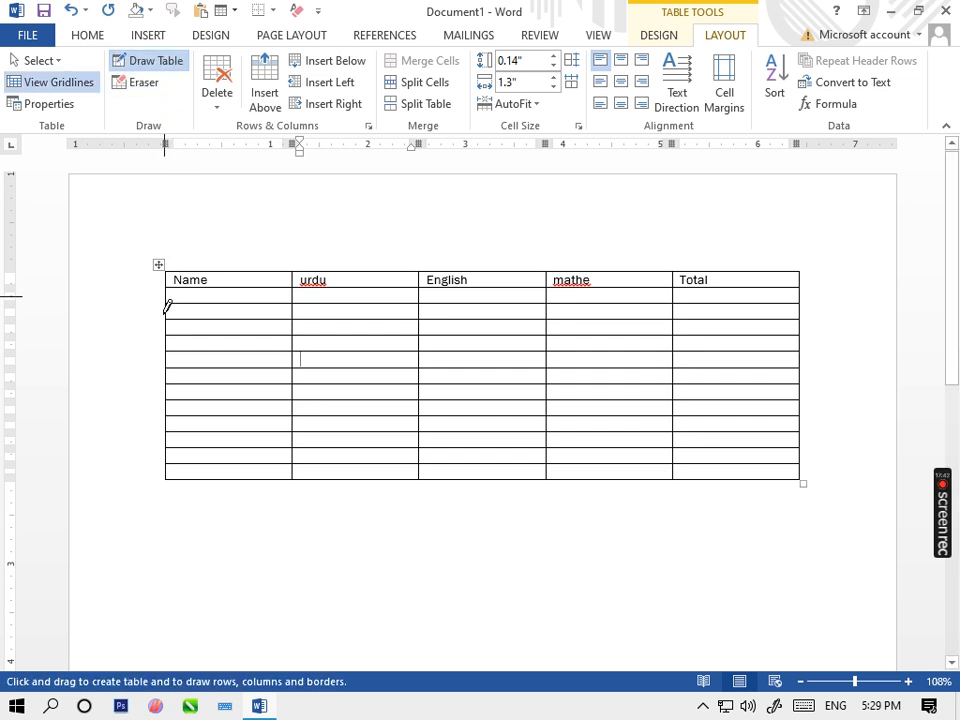
pyautogui.moveTo(150, 509)
pyautogui.mouseDown()
pyautogui.moveTo(529, 626)
pyautogui.moveTo(662, 653)
pyautogui.moveTo(817, 640)
pyautogui.mouseUp()
pyautogui.moveTo(716, 513); pyautogui.dragTo(722, 640)
pyautogui.moveTo(458, 512)
pyautogui.mouseDown()
pyautogui.moveTo(469, 604)
pyautogui.moveTo(437, 638)
pyautogui.mouseUp()
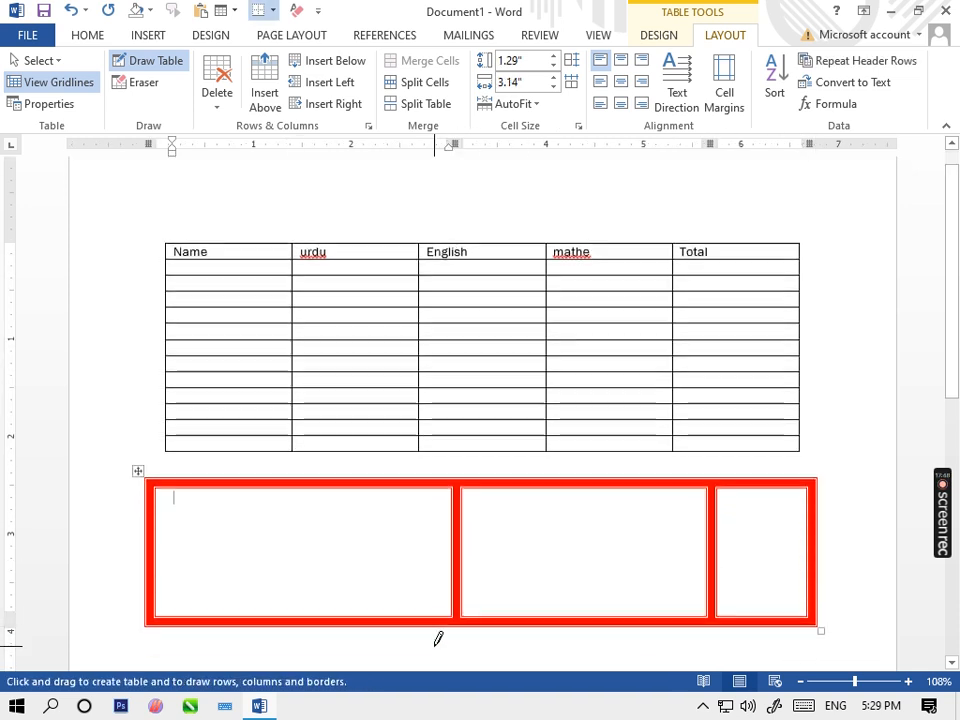
pyautogui.moveTo(296, 488); pyautogui.dragTo(290, 612)
pyautogui.moveTo(580, 487); pyautogui.dragTo(580, 612)
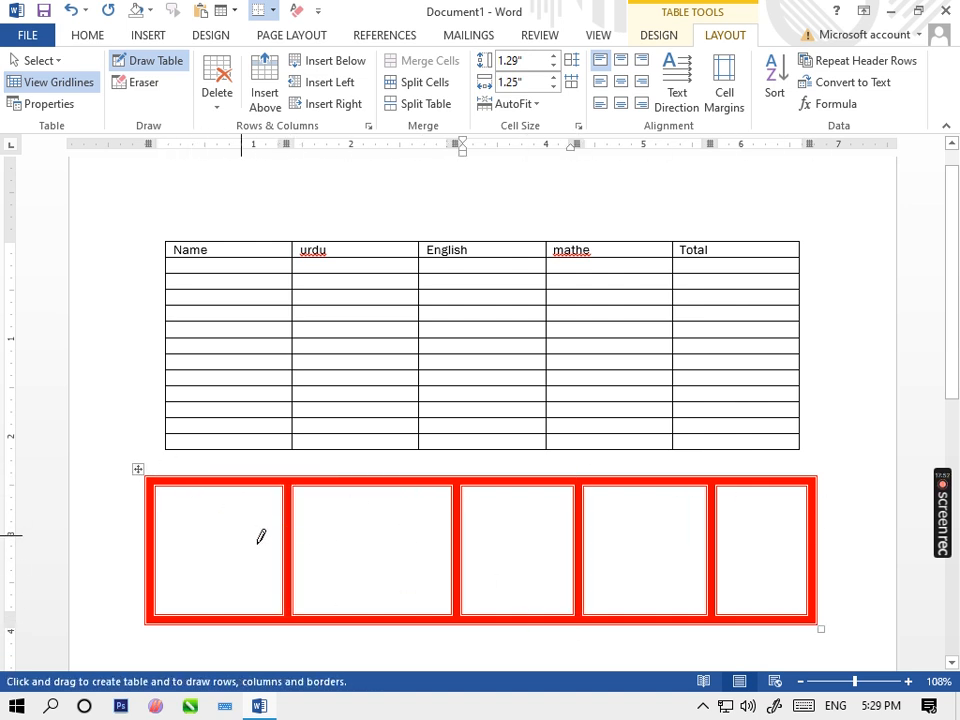
pyautogui.moveTo(160, 566)
pyautogui.mouseDown()
pyautogui.moveTo(306, 557)
pyautogui.moveTo(834, 579)
pyautogui.moveTo(822, 557)
pyautogui.mouseUp()
pyautogui.moveTo(152, 522); pyautogui.dragTo(735, 530)
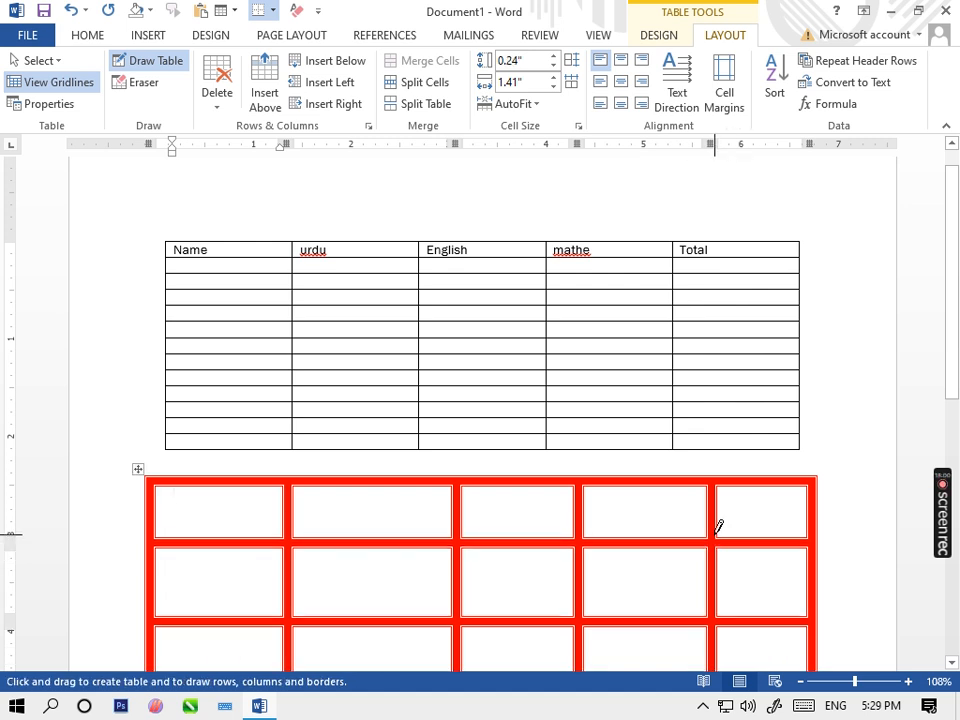
# - Draw a small one-cell table below the red table, near the page's right margin
pyautogui.scroll(-5, 716, 532)
pyautogui.moveTo(810, 366); pyautogui.dragTo(789, 333)
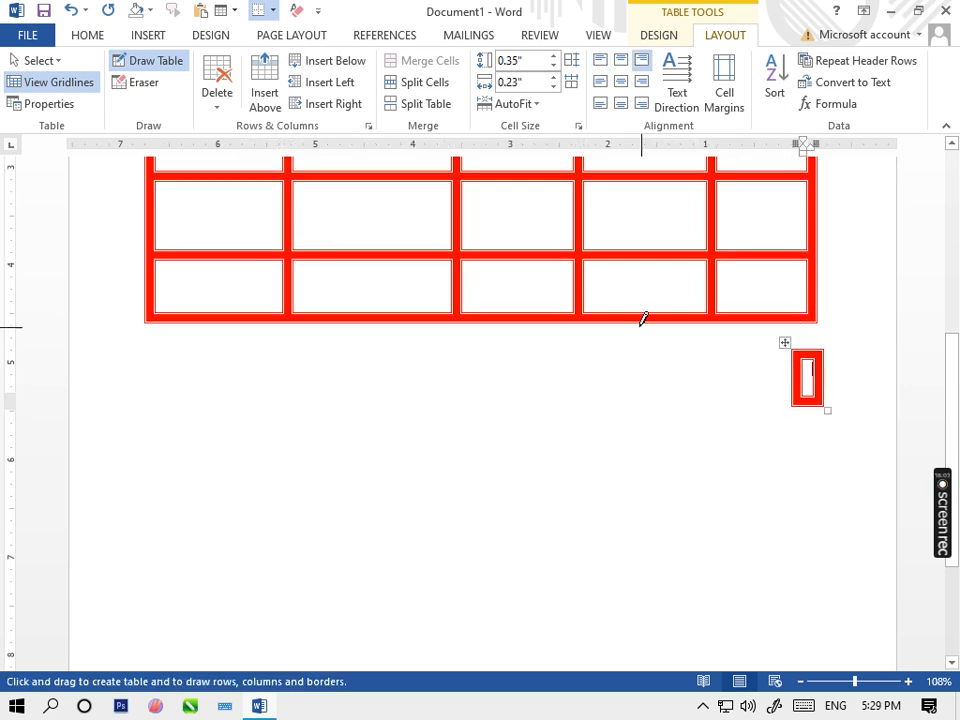
# - Use the table Eraser to remove several cell borders within and between the top two rows of the red table
pyautogui.scroll(6, 580, 240)
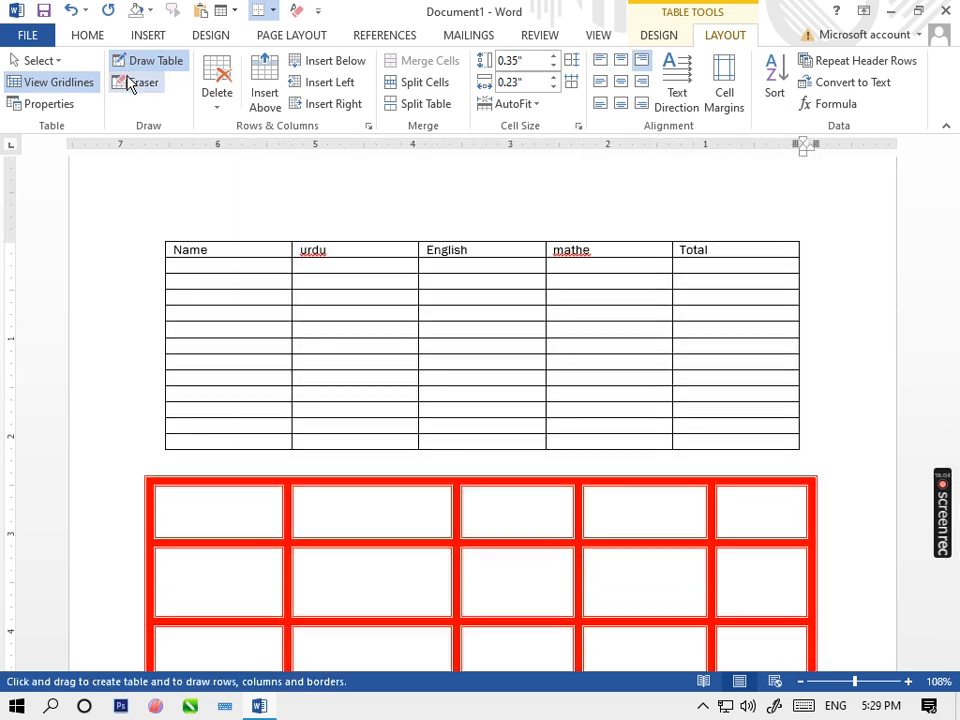
pyautogui.click(131, 83)
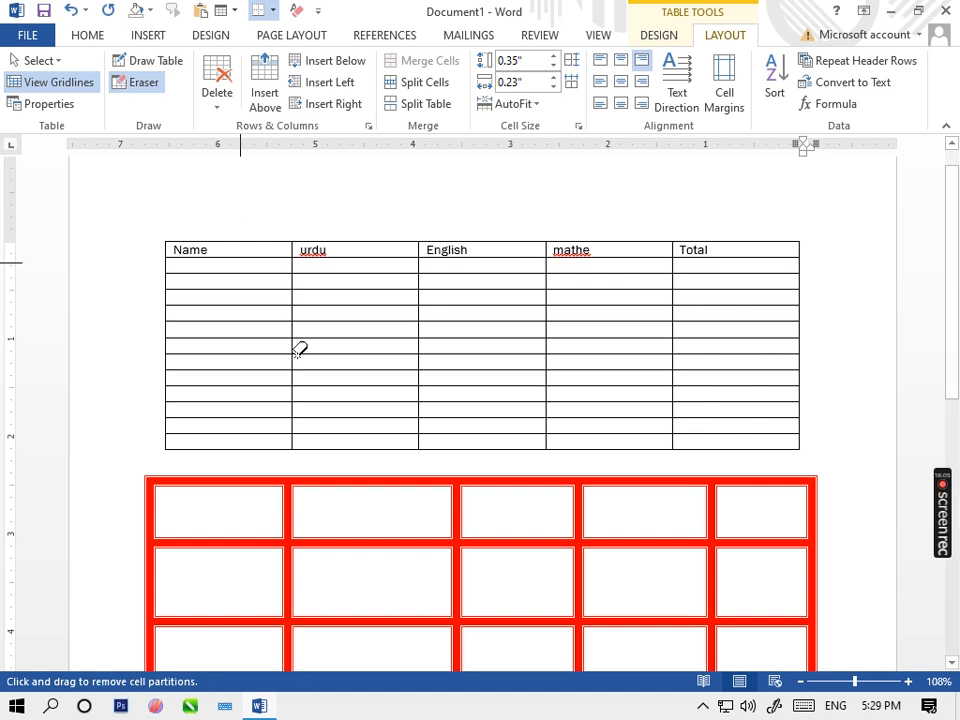
pyautogui.click(286, 518)
pyautogui.moveTo(293, 568); pyautogui.dragTo(610, 560)
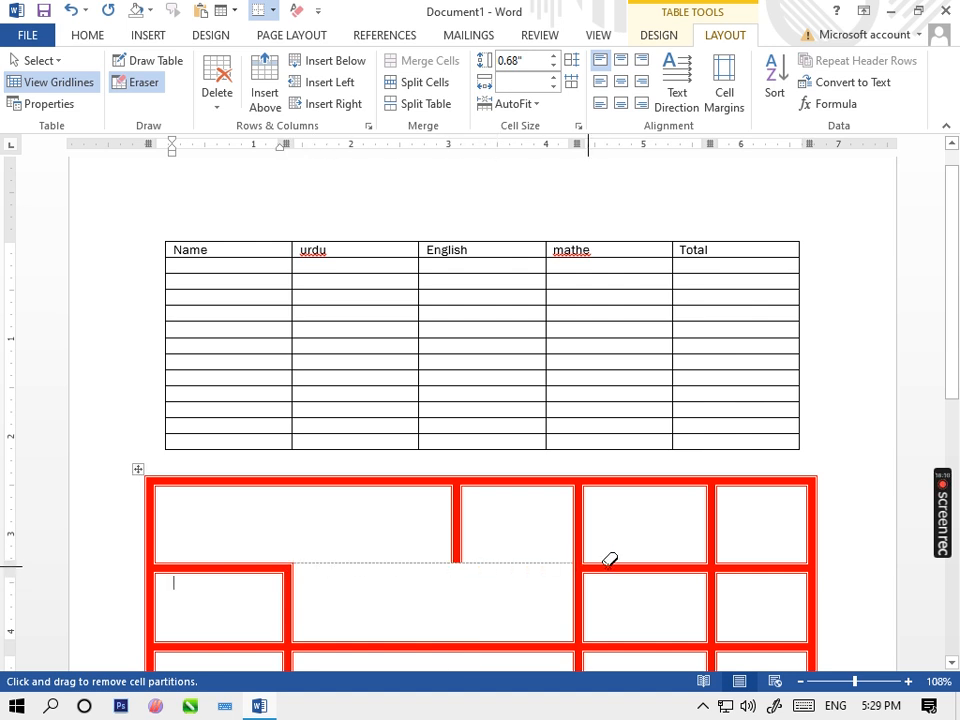
pyautogui.click(738, 569)
pyautogui.click(713, 537)
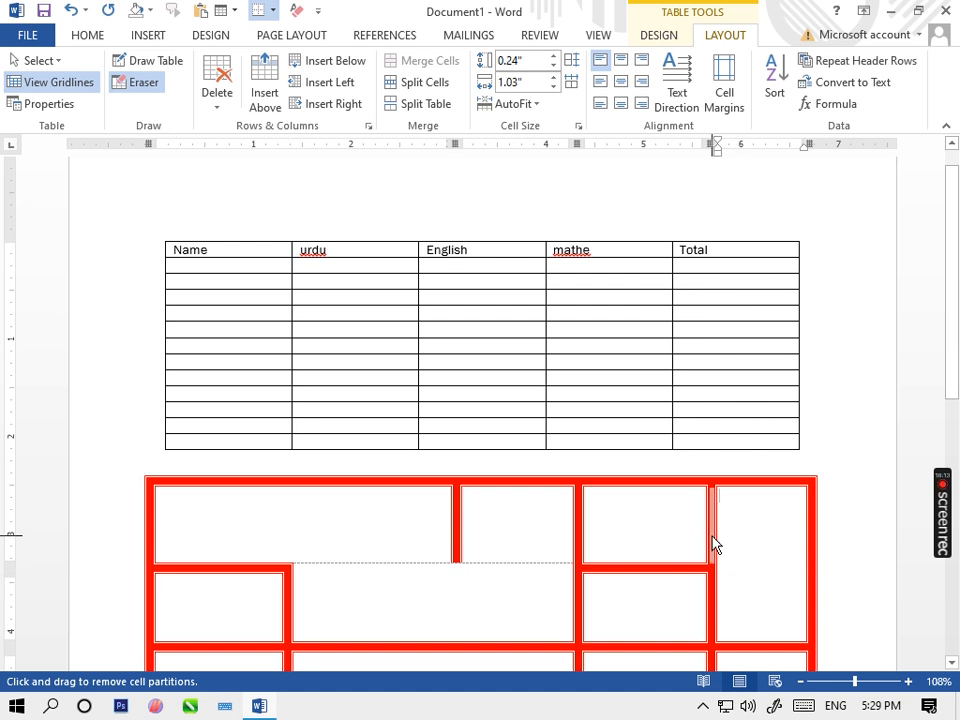
pyautogui.click(613, 560)
# - Erase the small one-cell table's left border and all remaining borders of the large red table
pyautogui.scroll(-6, 613, 560)
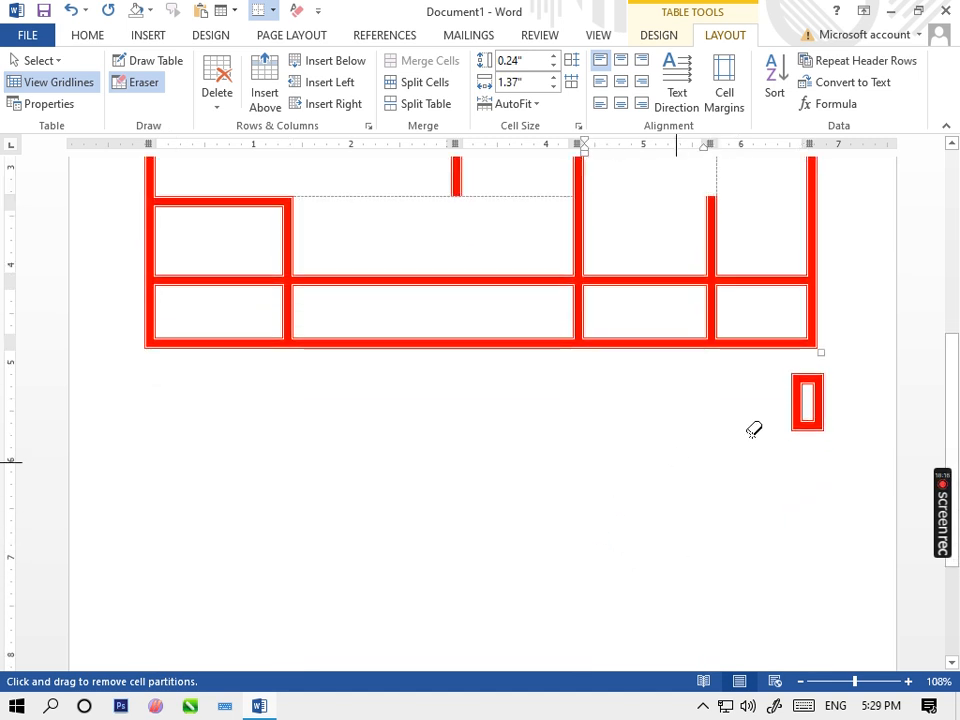
pyautogui.click(800, 395)
pyautogui.moveTo(798, 400)
pyautogui.mouseDown()
pyautogui.moveTo(596, 240)
pyautogui.moveTo(193, 208)
pyautogui.mouseUp()
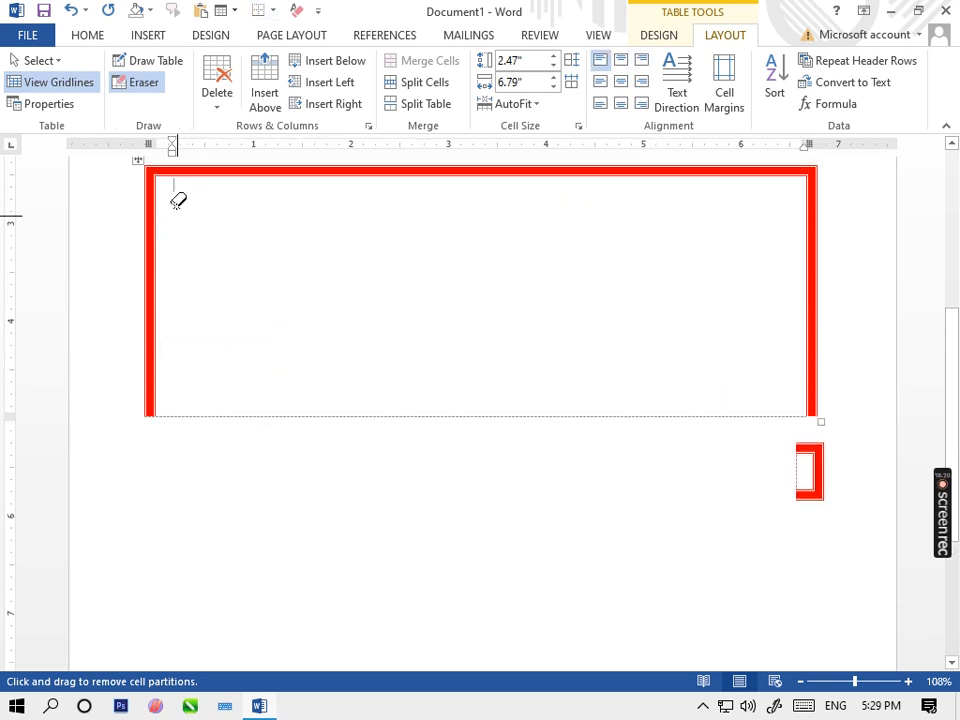
pyautogui.moveTo(152, 168)
pyautogui.mouseDown()
pyautogui.moveTo(625, 259)
pyautogui.moveTo(836, 403)
pyautogui.moveTo(849, 469)
pyautogui.moveTo(832, 496)
pyautogui.mouseUp()
pyautogui.hotkey('ctrl', 'z')
pyautogui.hotkey('ctrl', 'z')
pyautogui.hotkey('ctrl', 'z')
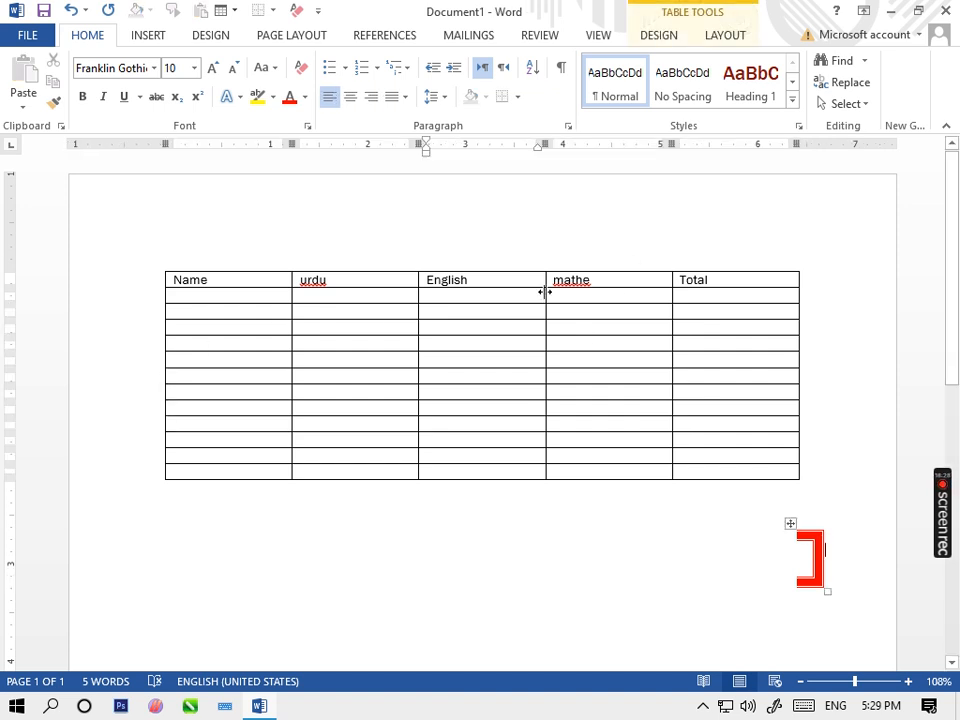
# - Delete the first cell of the marks table's fifth row with Shift cells left, and delete that entire row as well
pyautogui.click(735, 40)
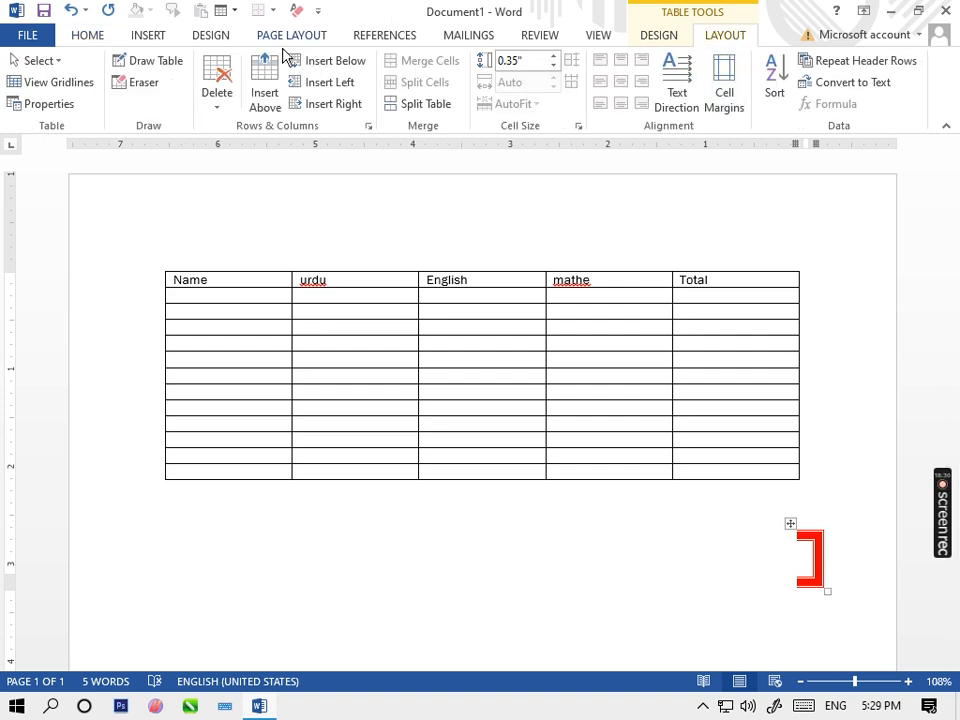
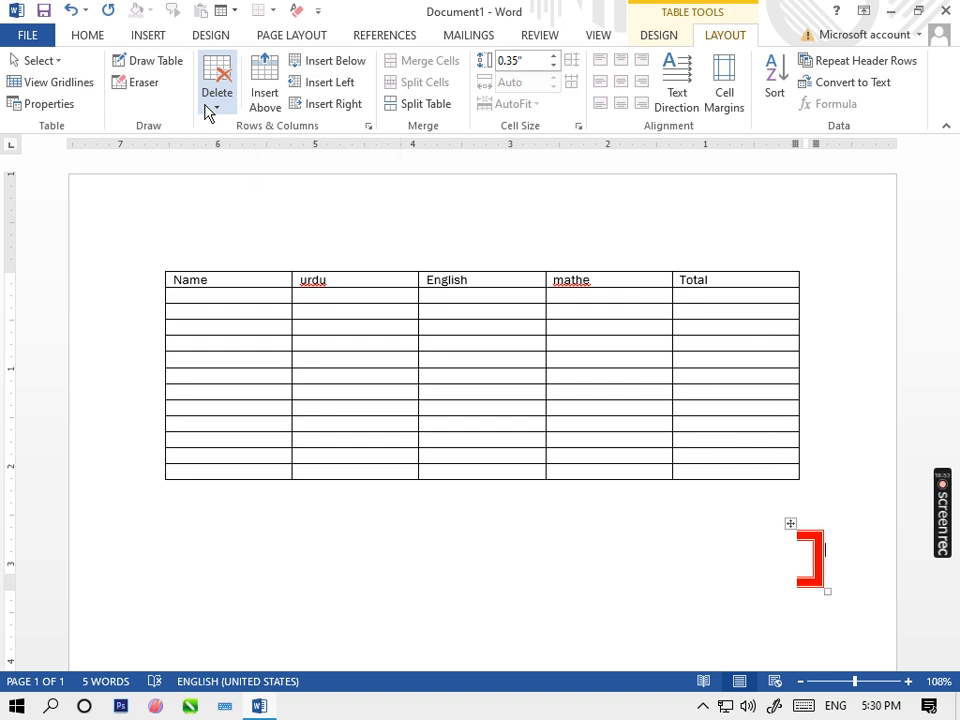
pyautogui.click(212, 105)
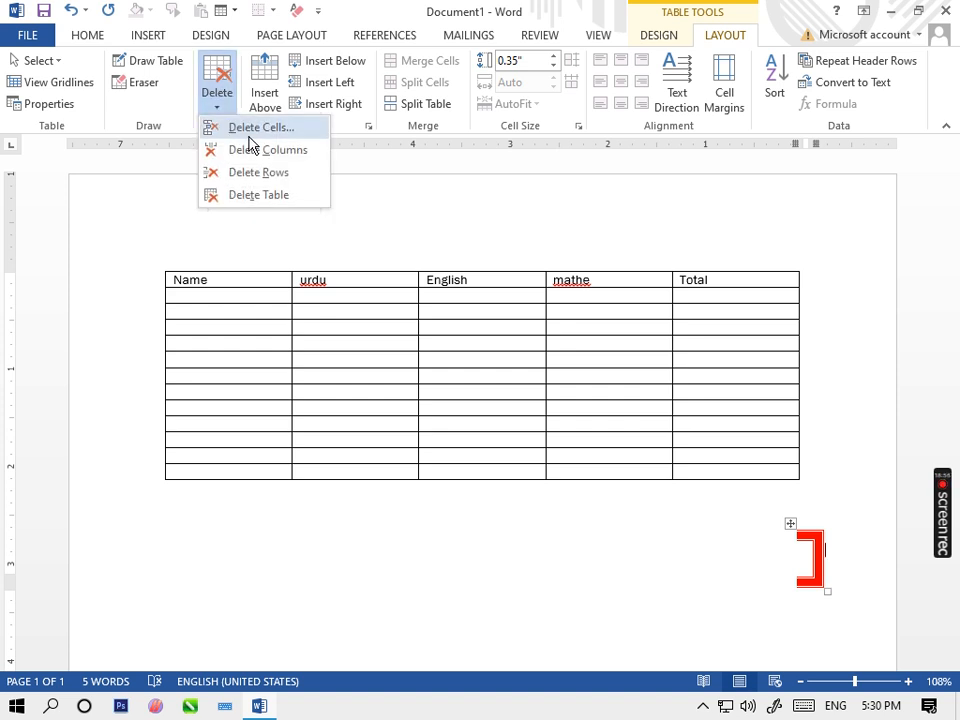
pyautogui.click(247, 344)
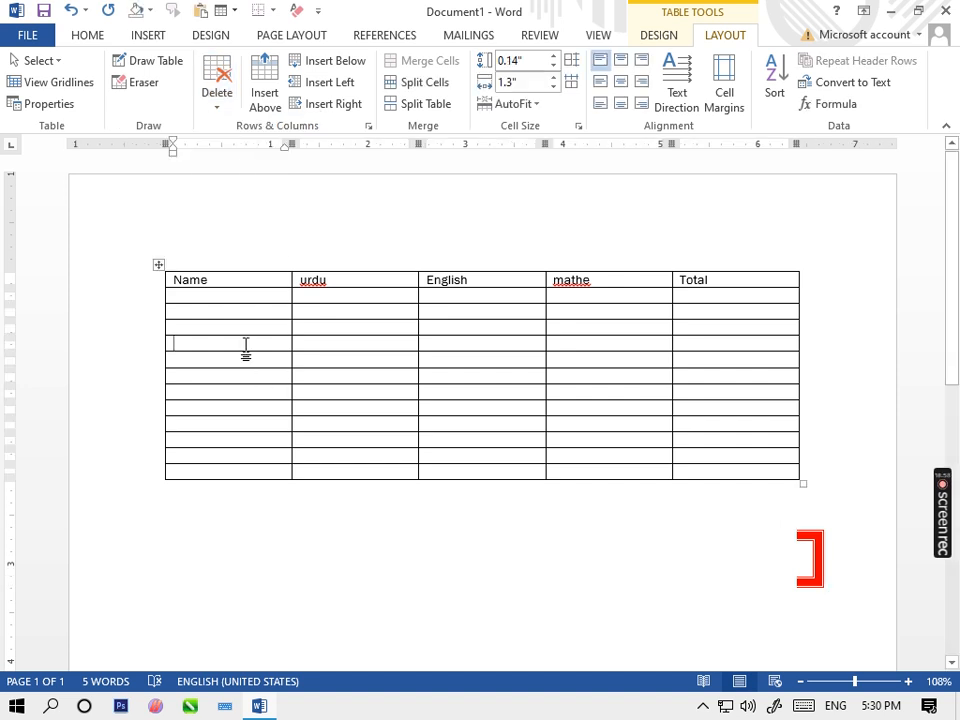
pyautogui.click(230, 103)
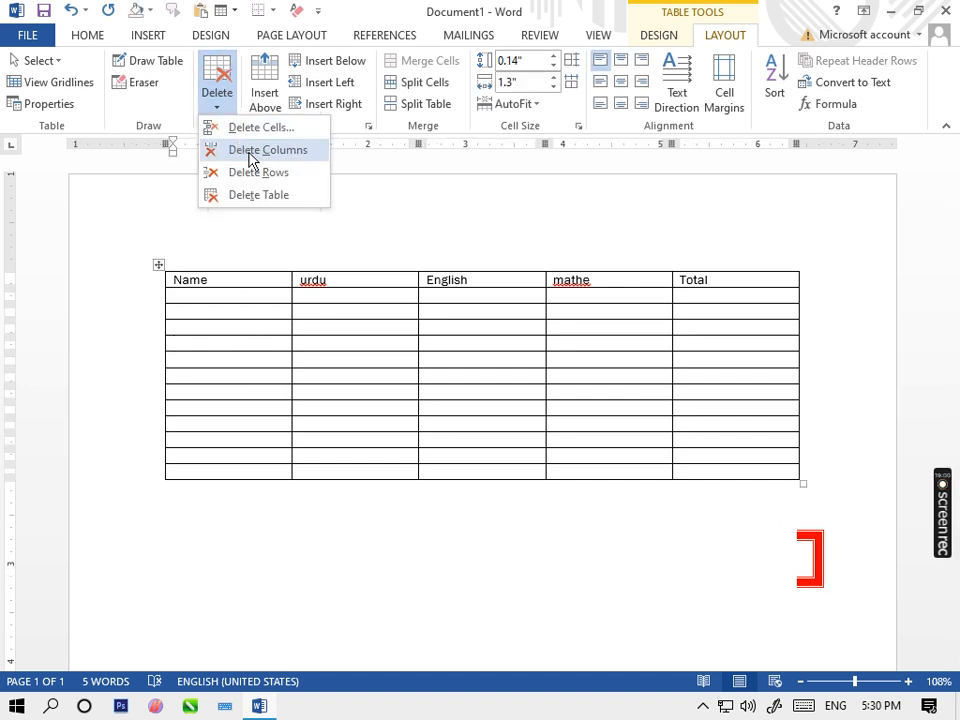
pyautogui.click(243, 128)
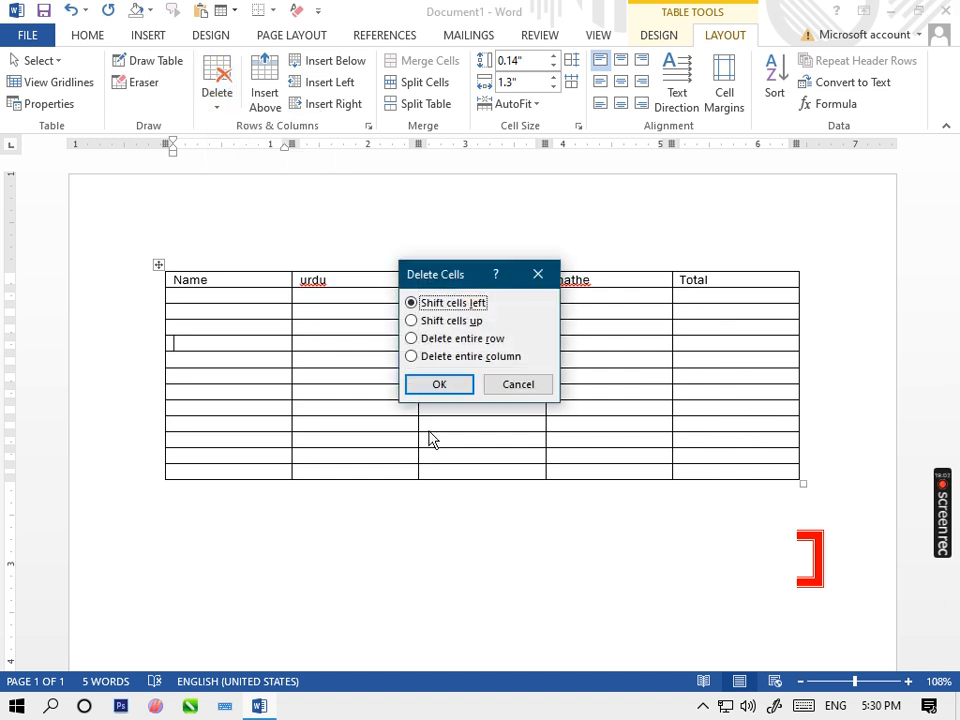
pyautogui.click(437, 389)
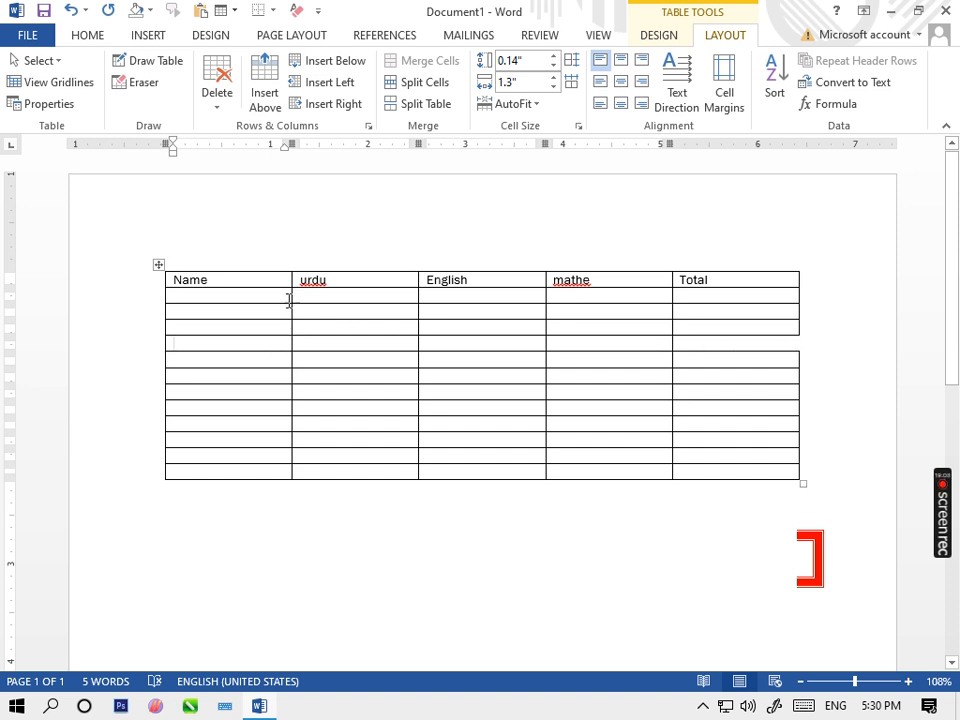
pyautogui.click(213, 112)
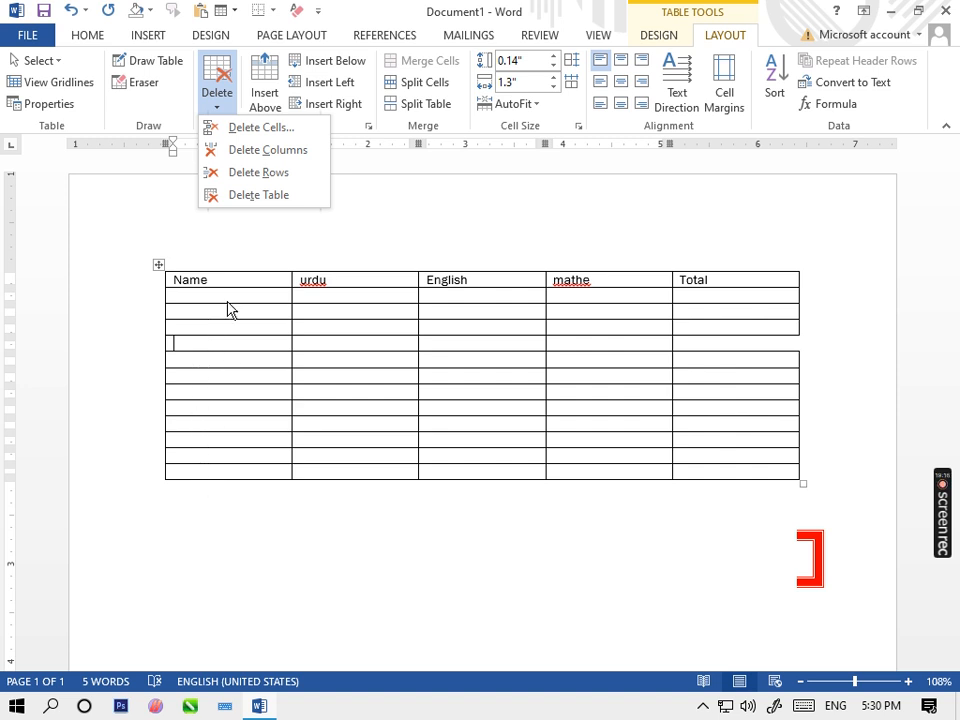
pyautogui.click(258, 173)
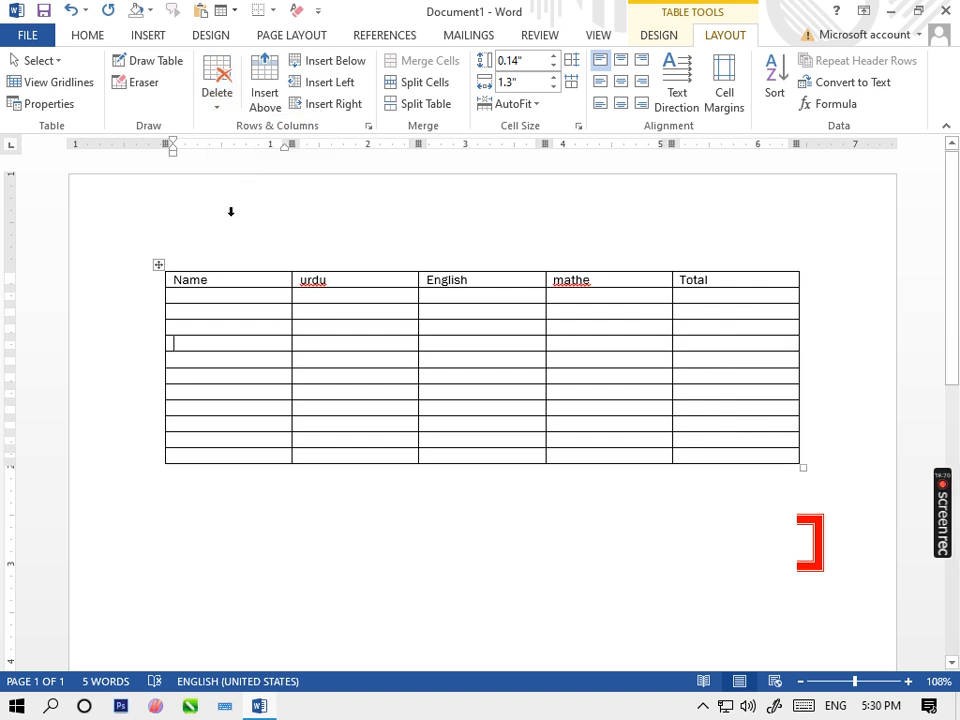
# - Delete the Name column and the entire marks table, and undo both deletions
pyautogui.click(227, 104)
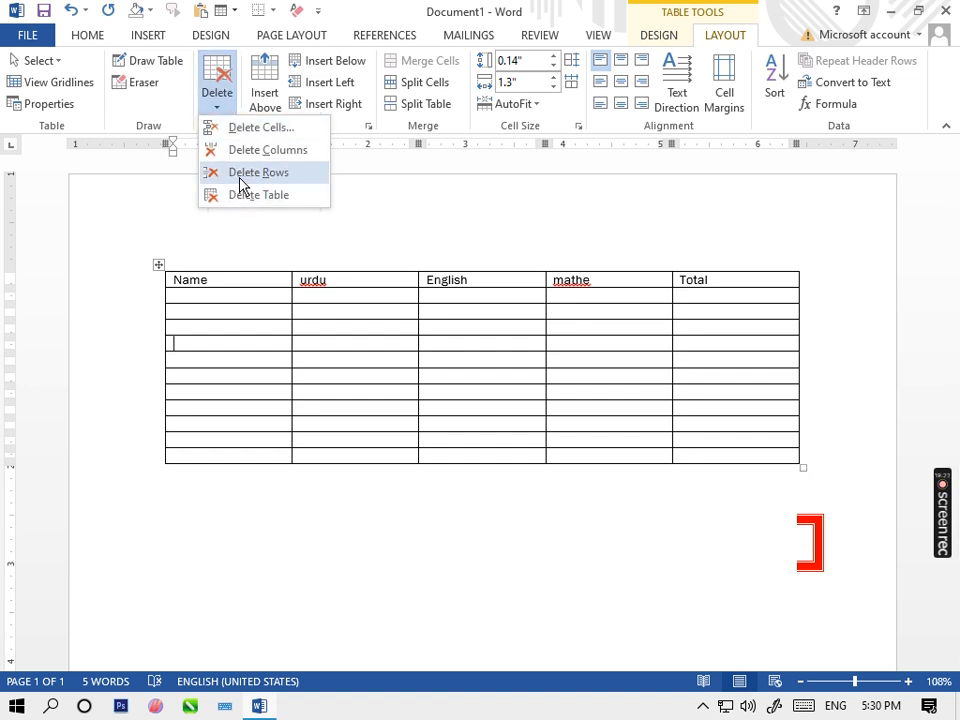
pyautogui.click(246, 152)
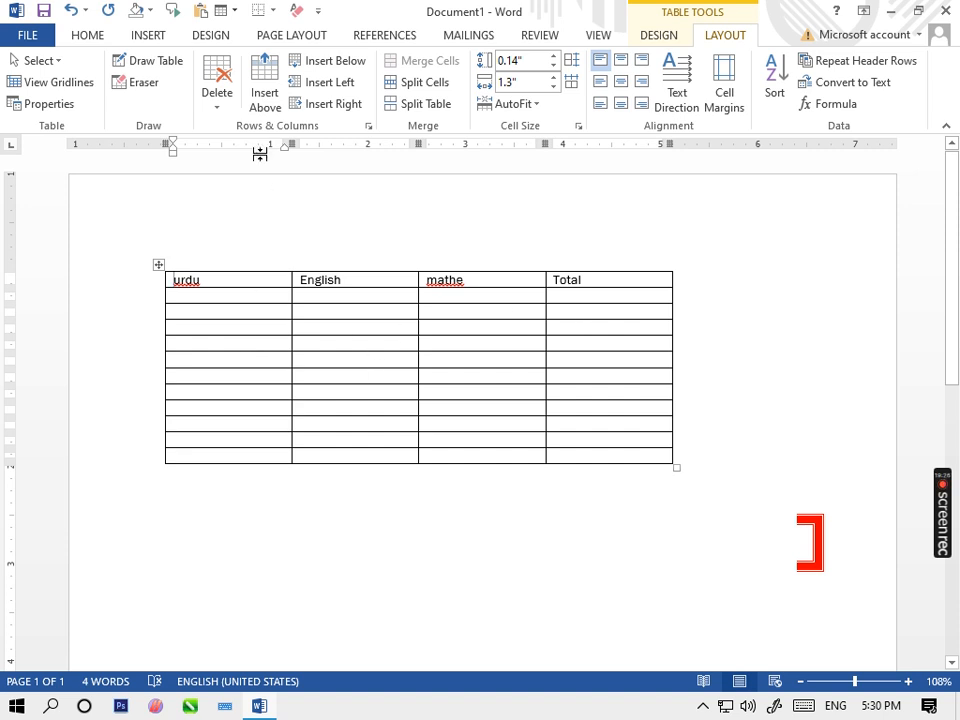
pyautogui.click(215, 104)
pyautogui.click(248, 197)
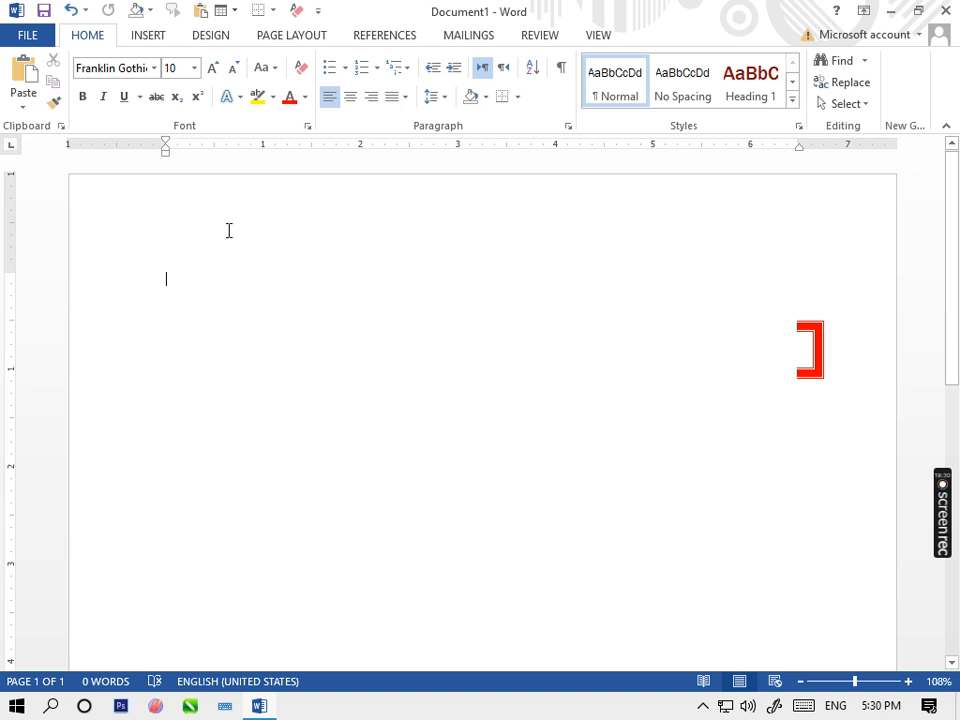
pyautogui.hotkey('ctrl', 'z')
pyautogui.hotkey('ctrl', 'z')
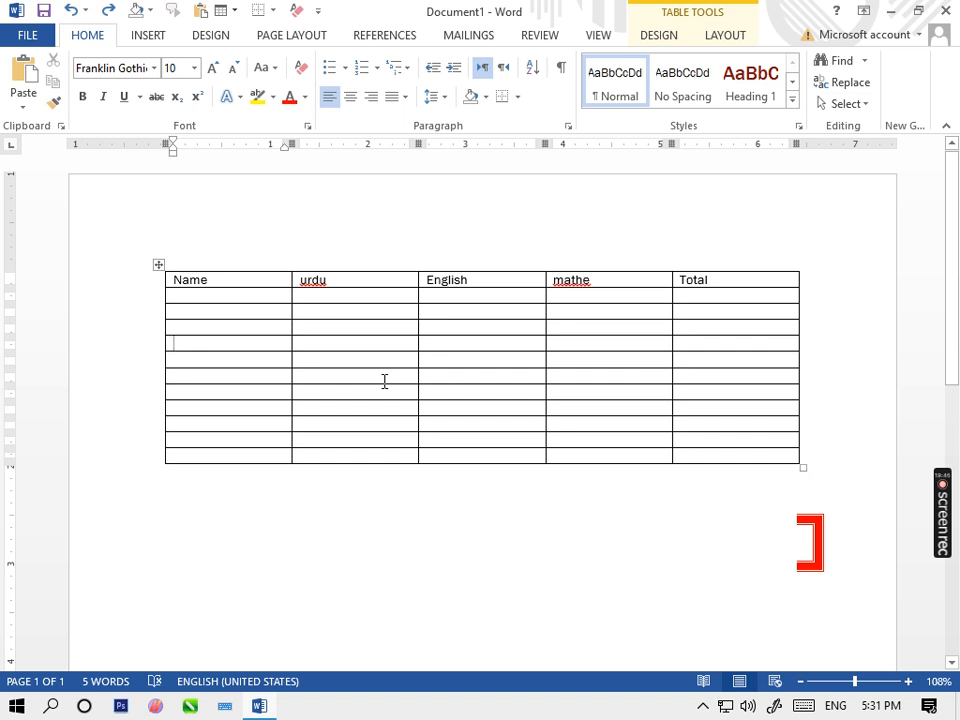
# - Insert an empty row above the header row of the marks table
pyautogui.click(727, 38)
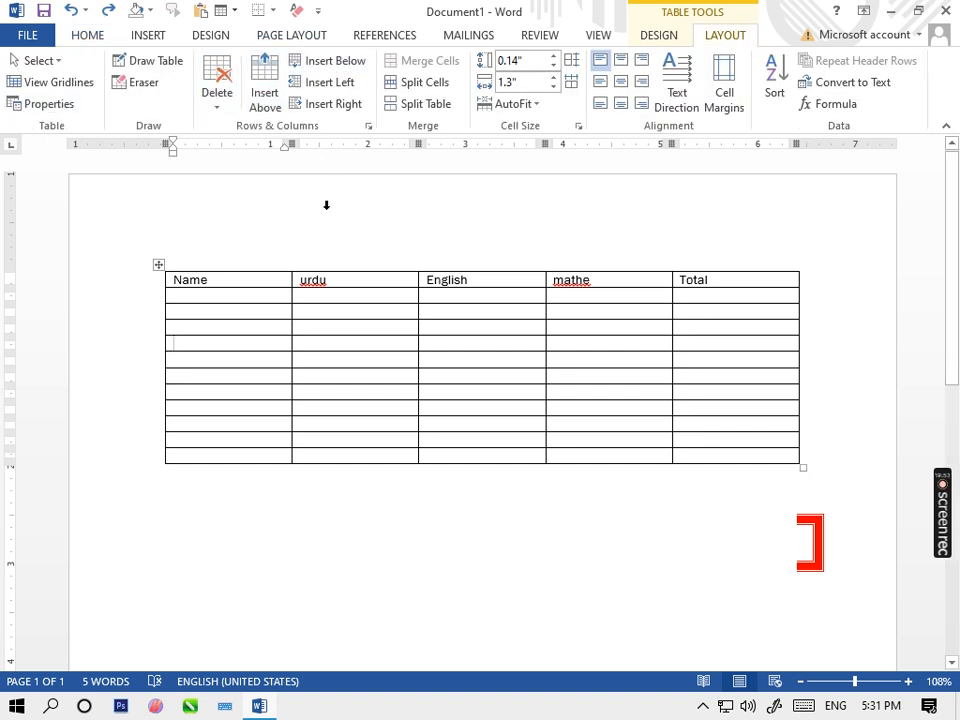
pyautogui.click(253, 278)
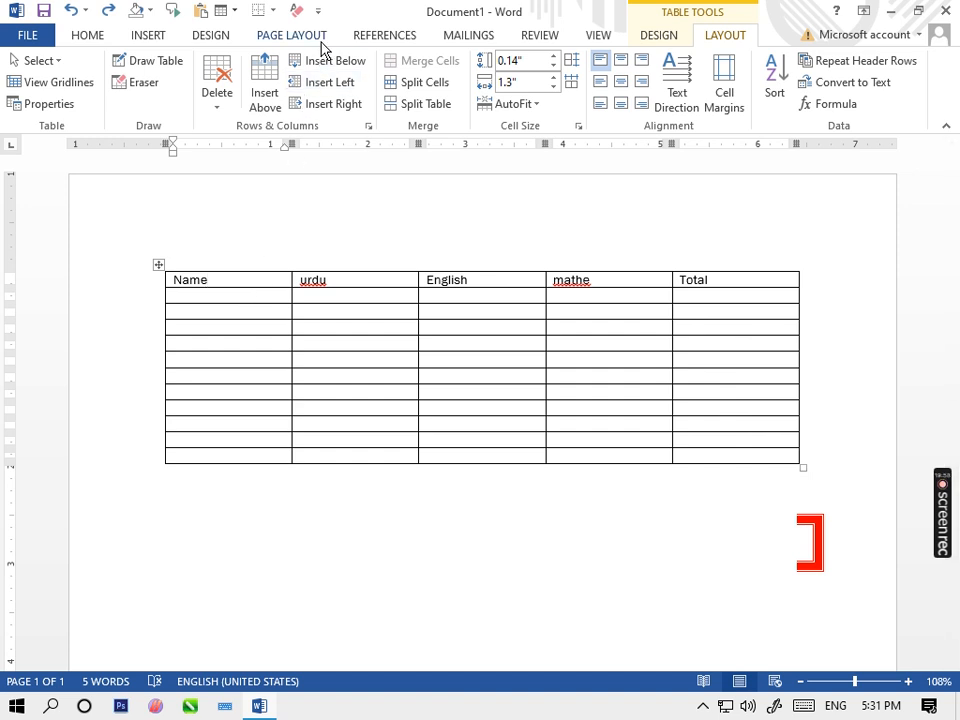
pyautogui.click(262, 98)
pyautogui.click(251, 331)
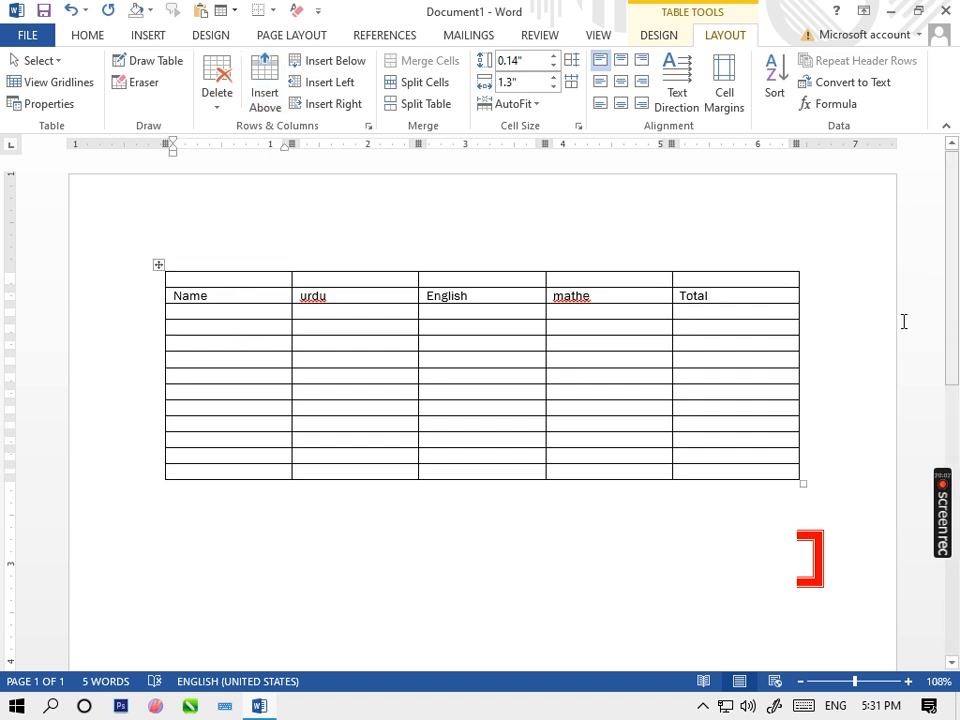
# - Insert six empty rows below the last row of the marks table
pyautogui.click(224, 470)
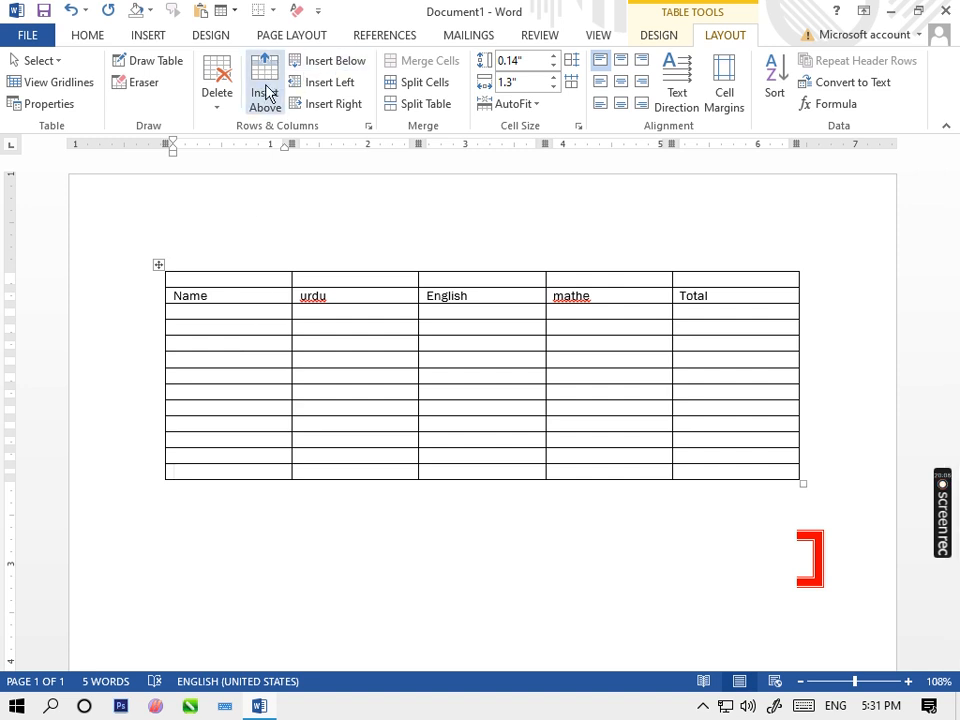
pyautogui.click(322, 64)
pyautogui.click(322, 66)
pyautogui.click(322, 66)
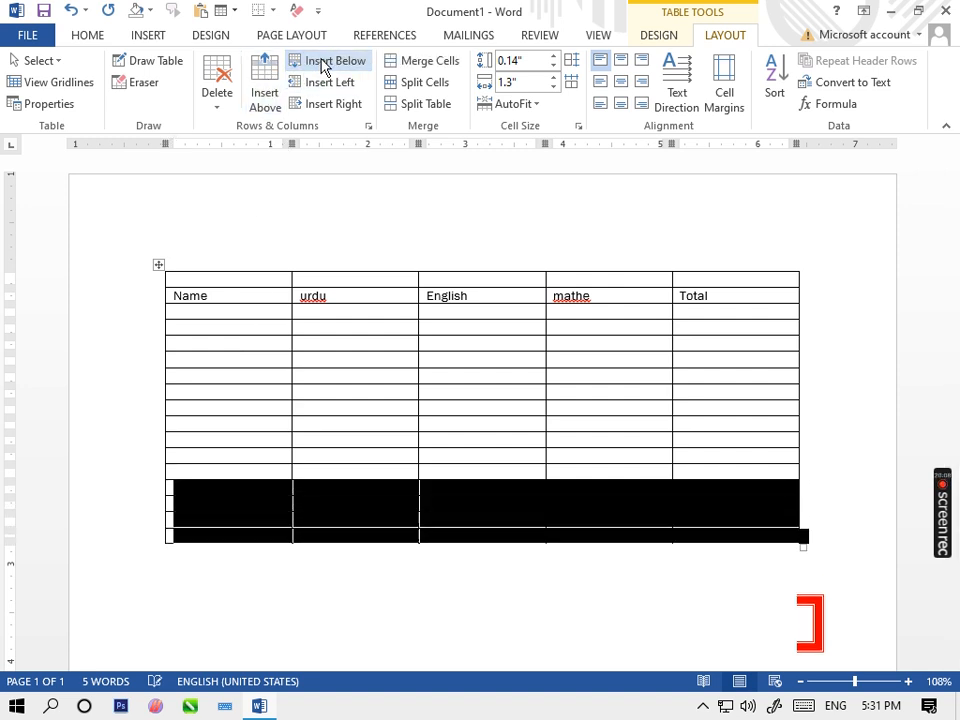
pyautogui.click(322, 66)
pyautogui.click(322, 66)
pyautogui.click(284, 408)
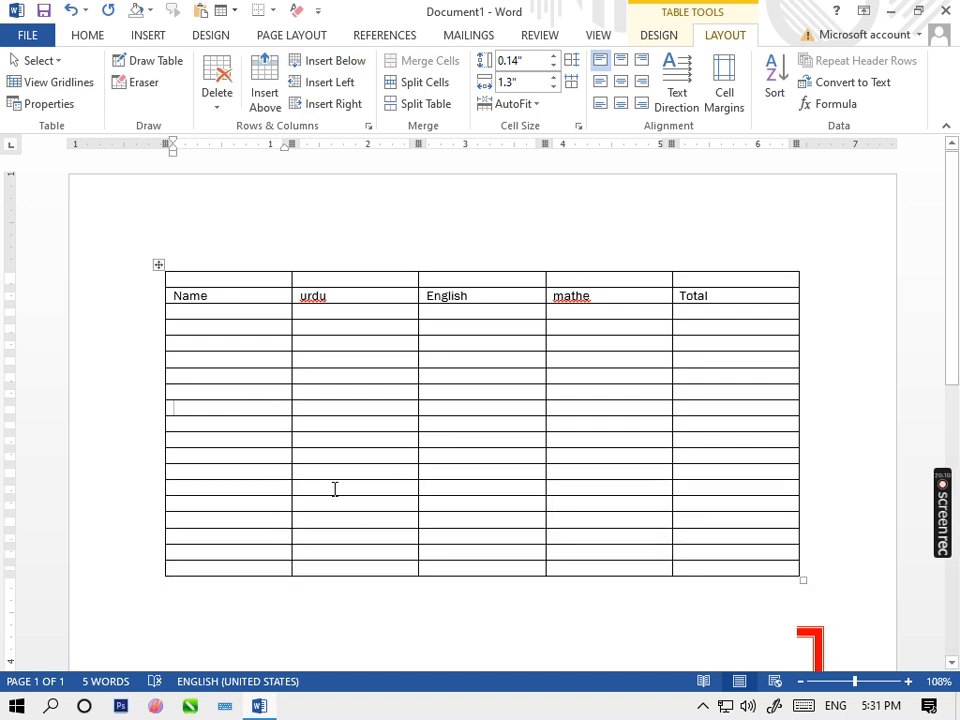
# - Insert an empty row above the table's eighth row and another one directly below the new row
pyautogui.click(210, 385)
pyautogui.click(210, 394)
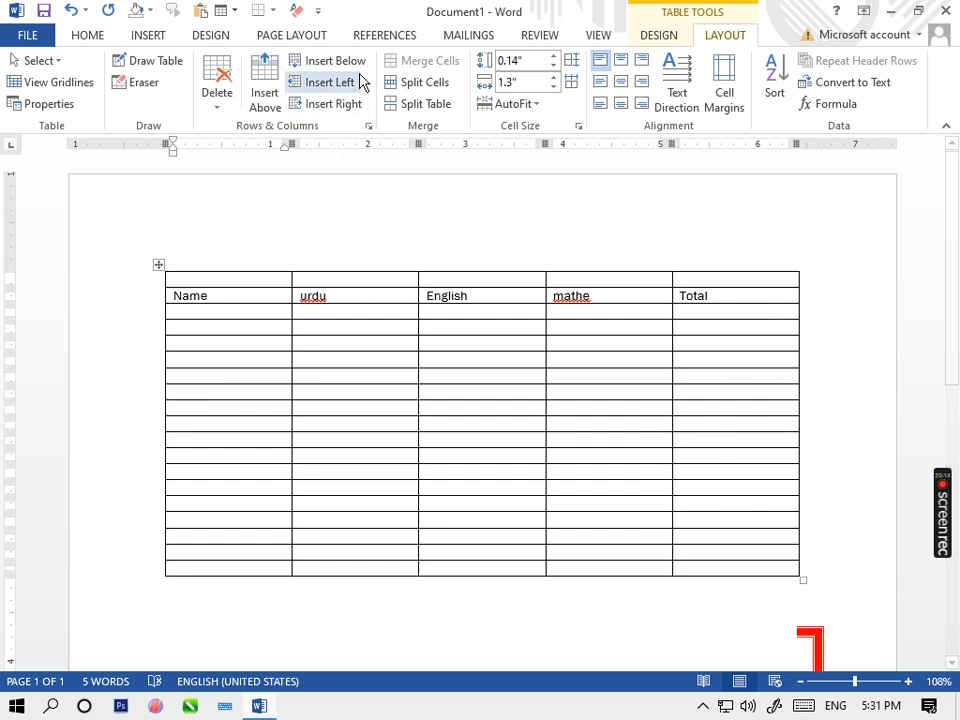
pyautogui.click(260, 103)
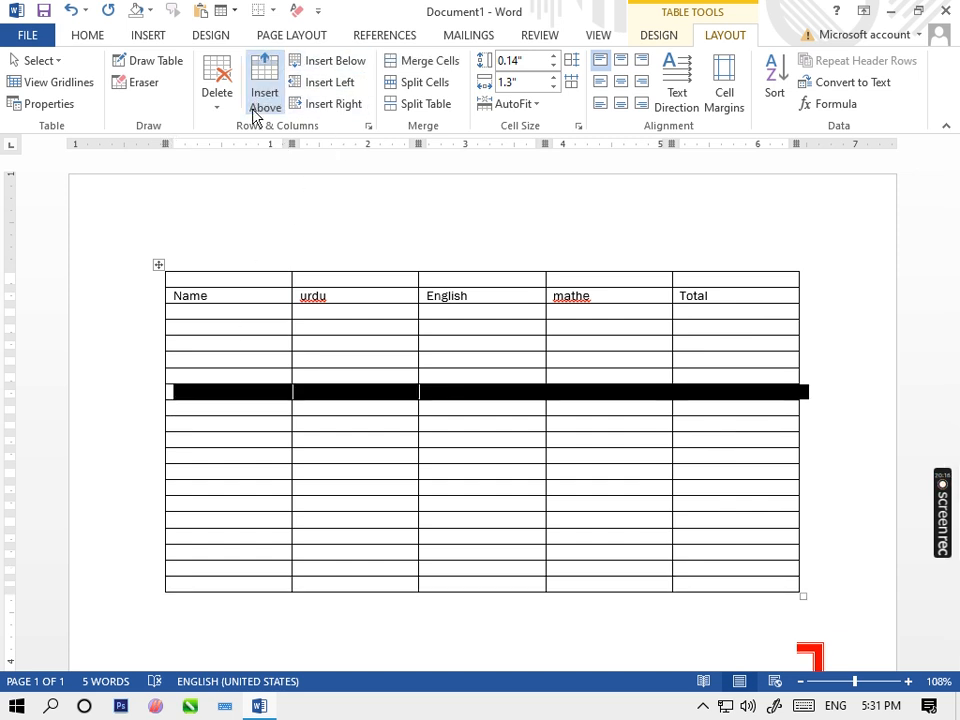
pyautogui.click(350, 72)
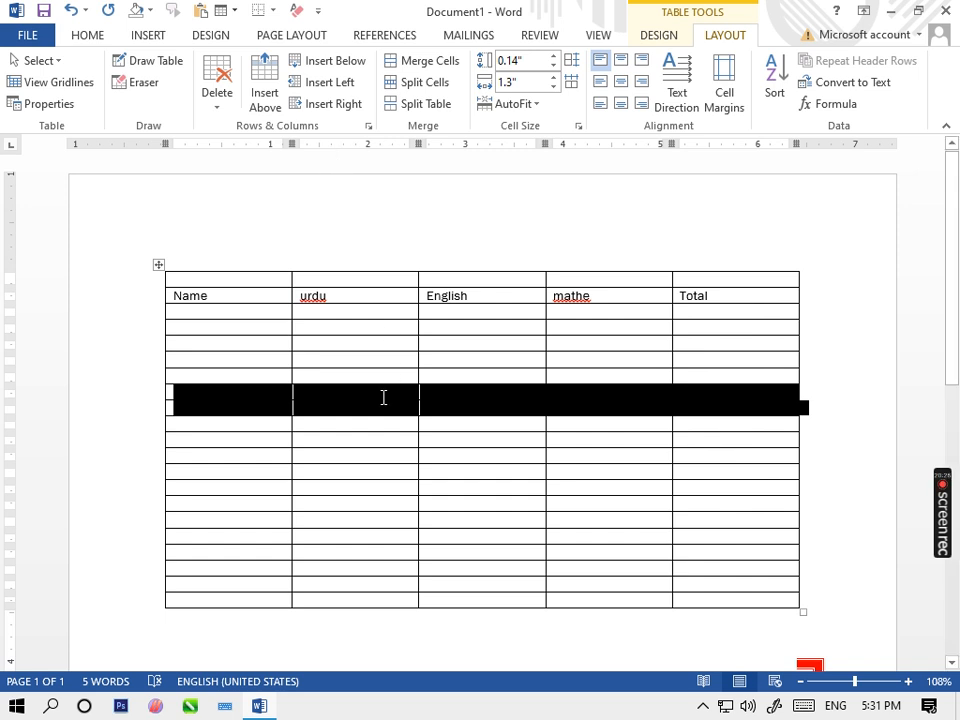
pyautogui.click(358, 344)
# - Insert an empty column to the left of the Name column and another to the right of the Total column
pyautogui.click(233, 341)
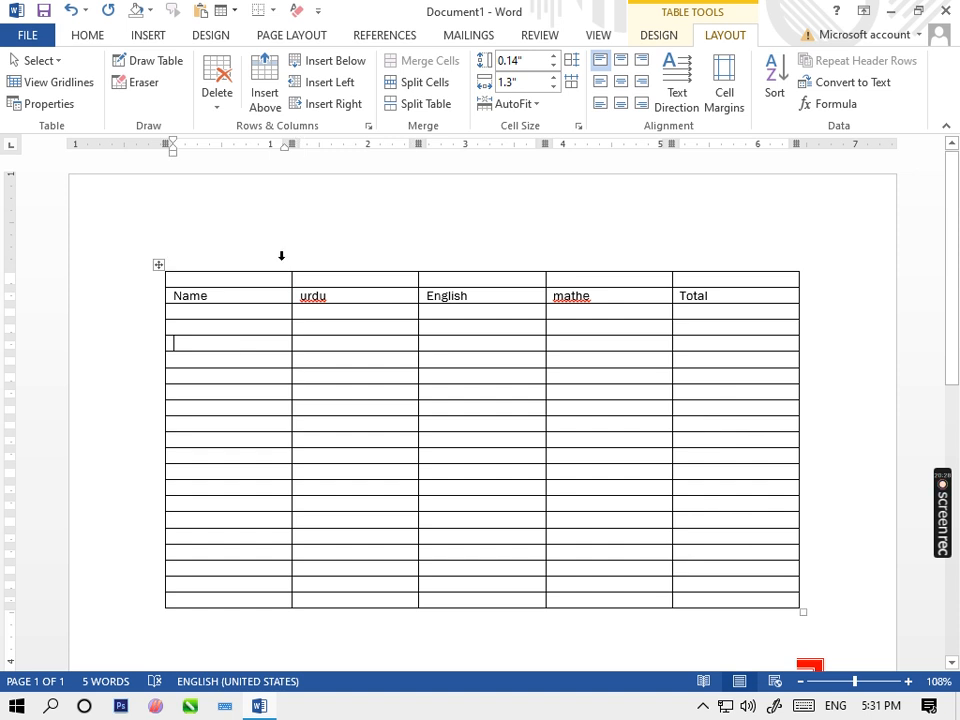
pyautogui.click(333, 85)
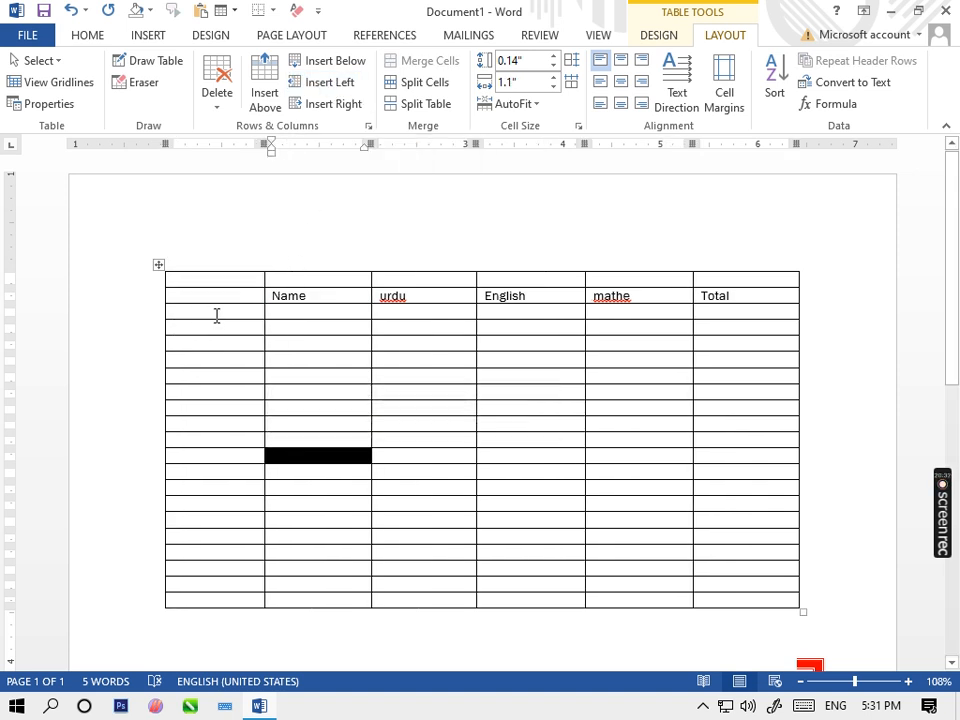
pyautogui.click(731, 376)
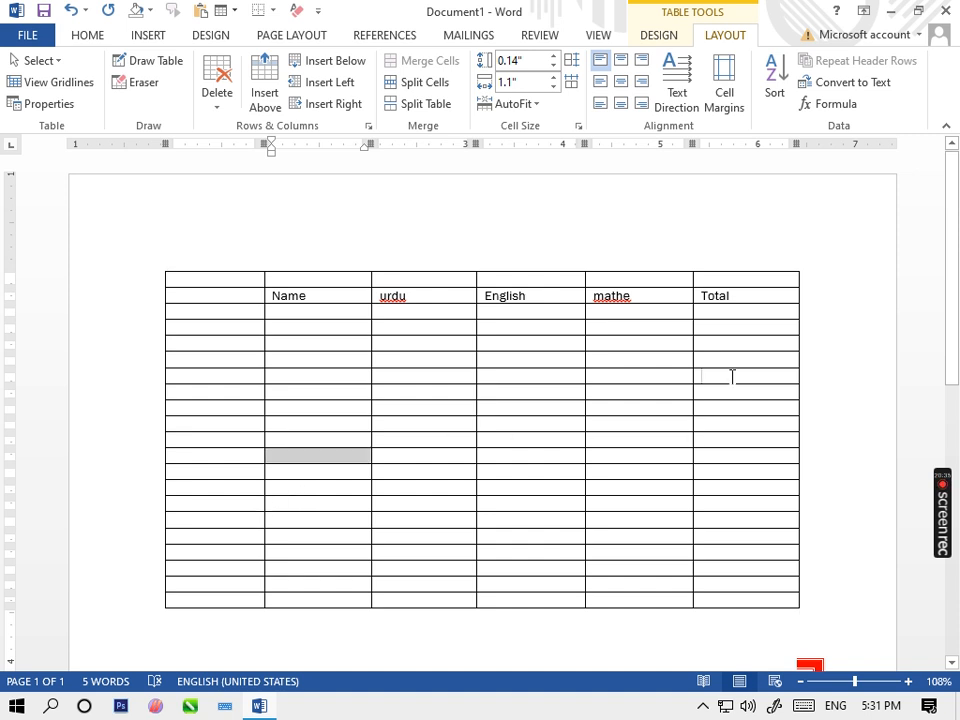
pyautogui.click(347, 103)
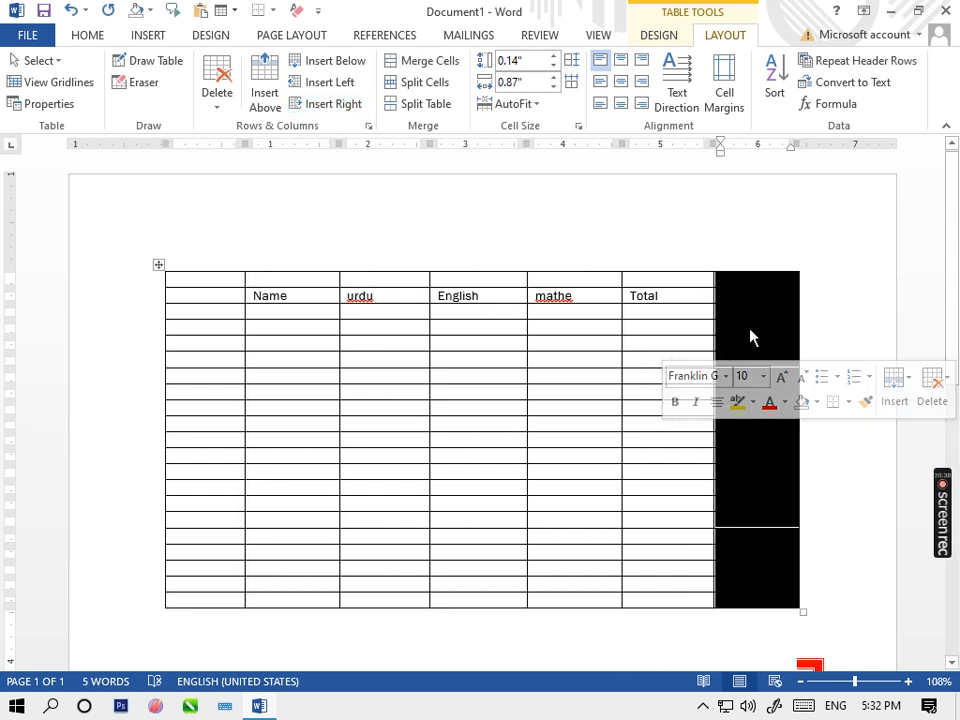
pyautogui.click(662, 349)
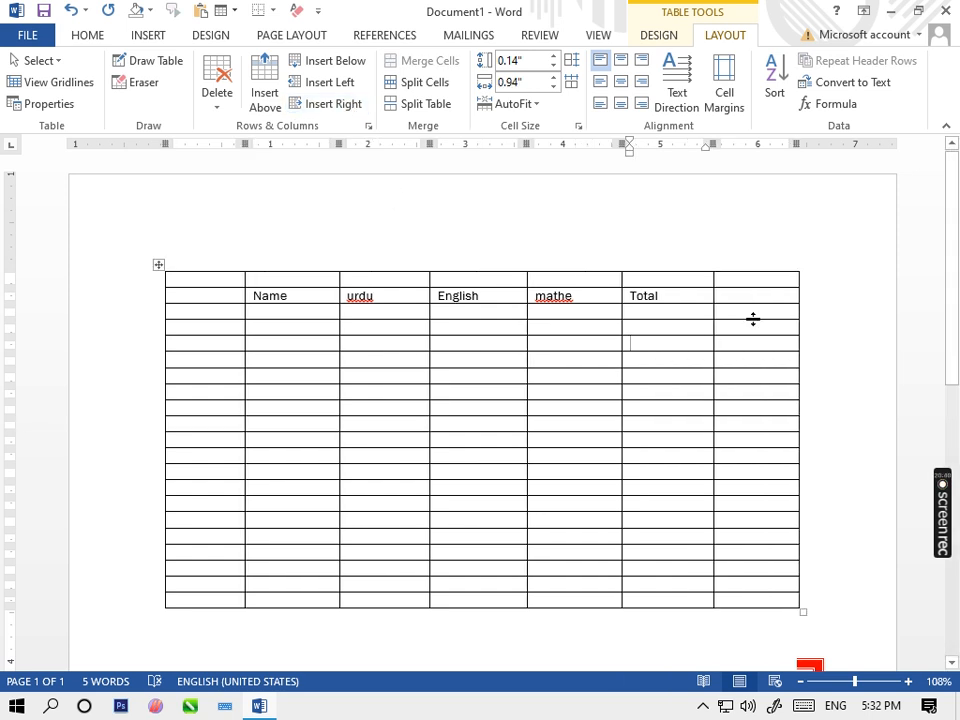
# - Insert an empty column to the right of the urdu column
pyautogui.click(387, 342)
pyautogui.click(340, 110)
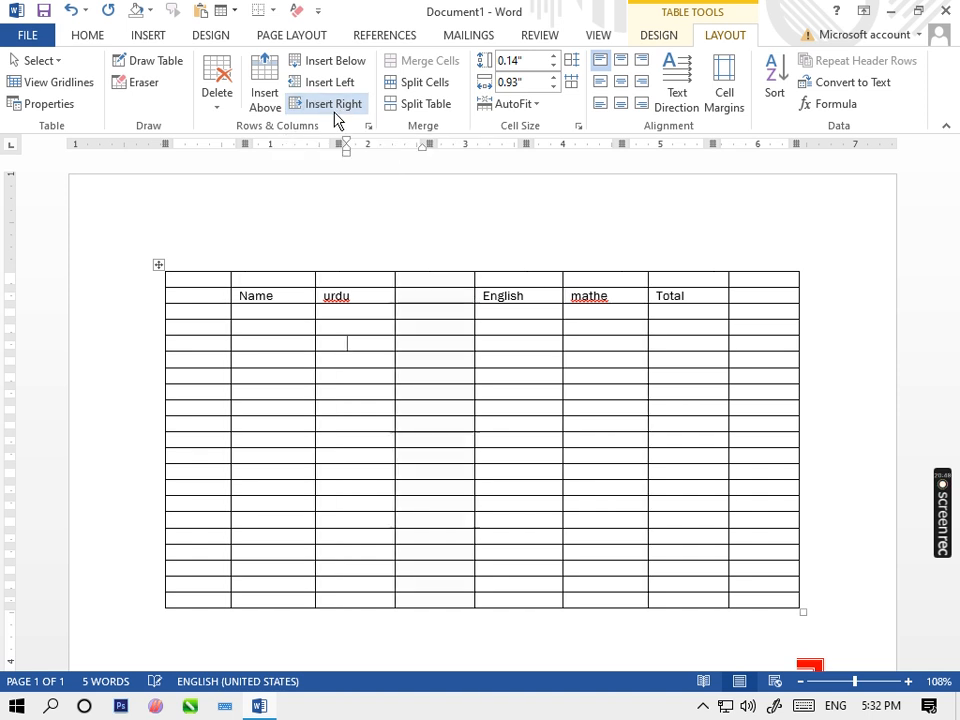
pyautogui.click(379, 453)
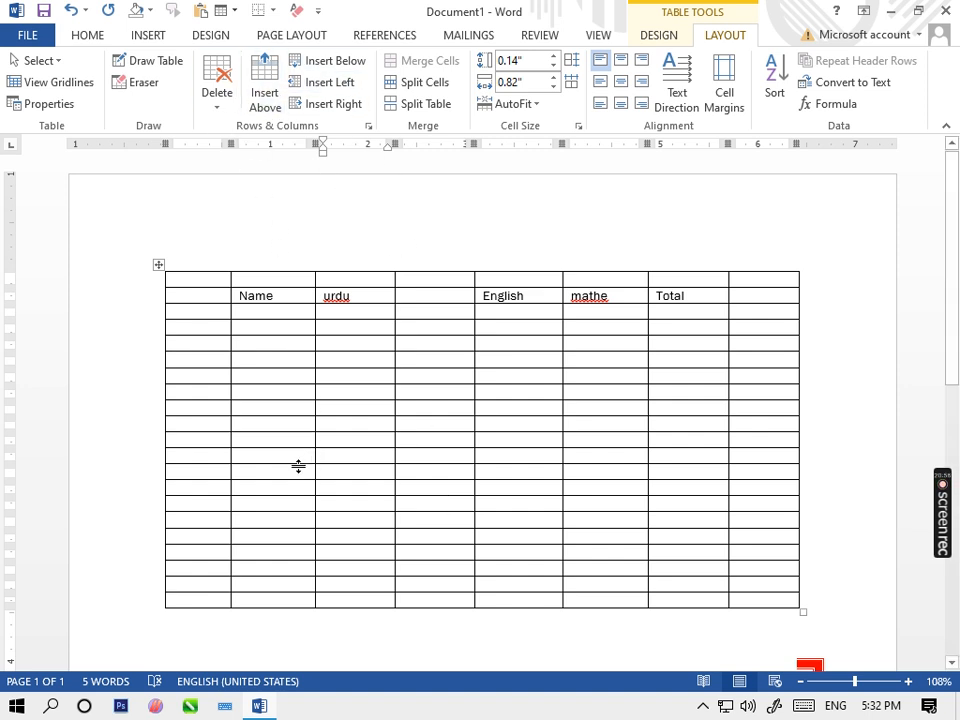
# - Undo the three column insertions and the most recent row insertion
pyautogui.hotkey('ctrl', 'z')
pyautogui.hotkey('ctrl', 'z')
pyautogui.hotkey('ctrl', 'z')
pyautogui.hotkey('ctrl', 'z')
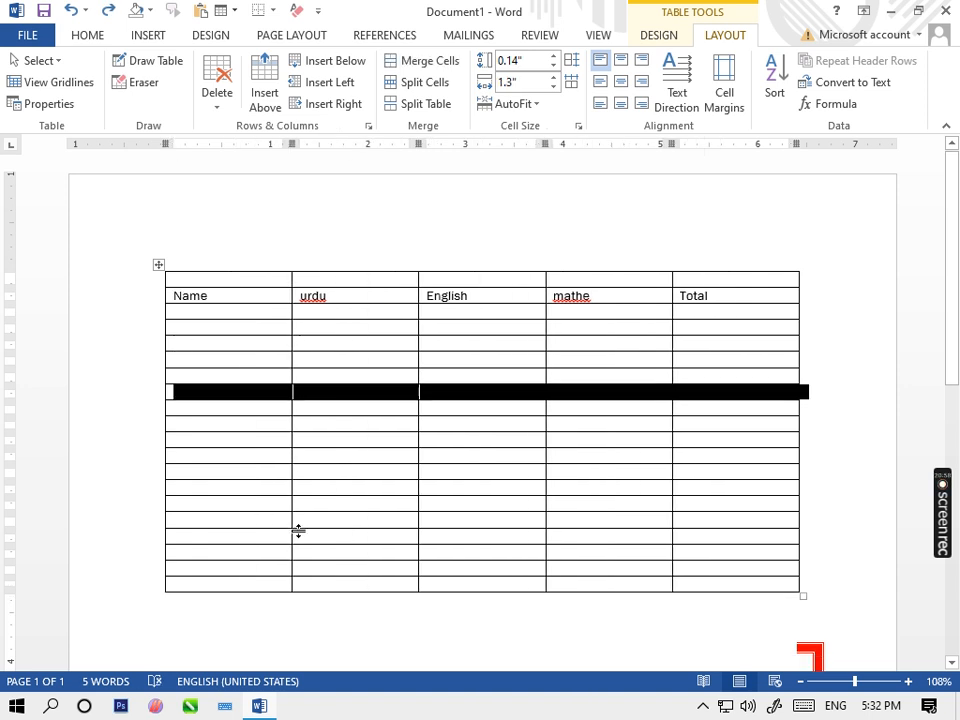
pyautogui.click(386, 553)
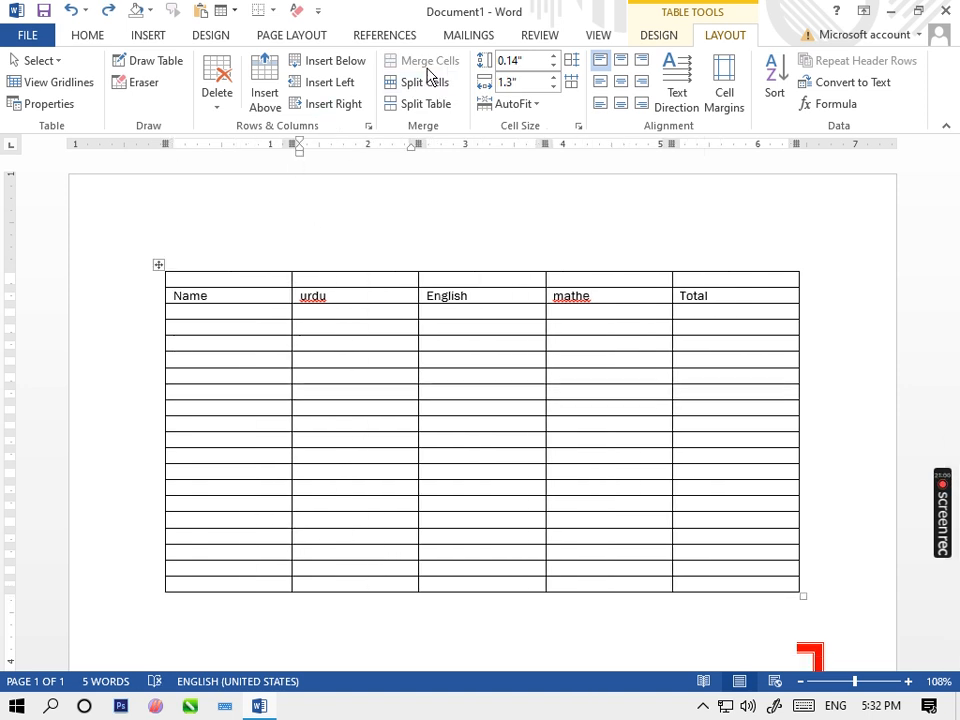
# - Highlight the contents of the urdu, English, mathe and Total columns in yellow
pyautogui.click(344, 424)
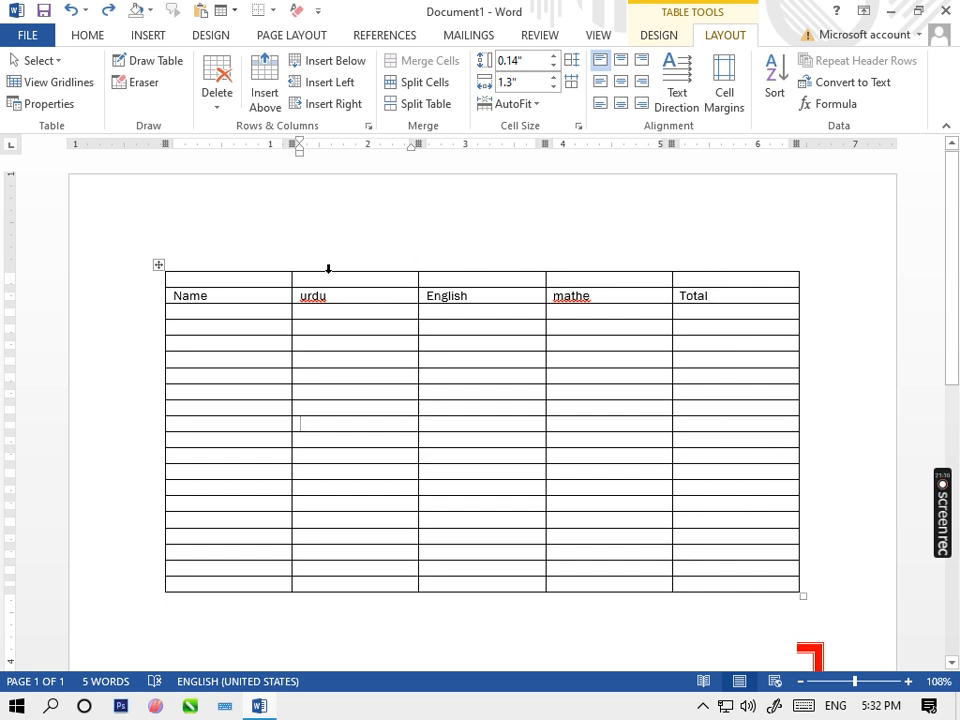
pyautogui.moveTo(692, 281); pyautogui.dragTo(401, 274)
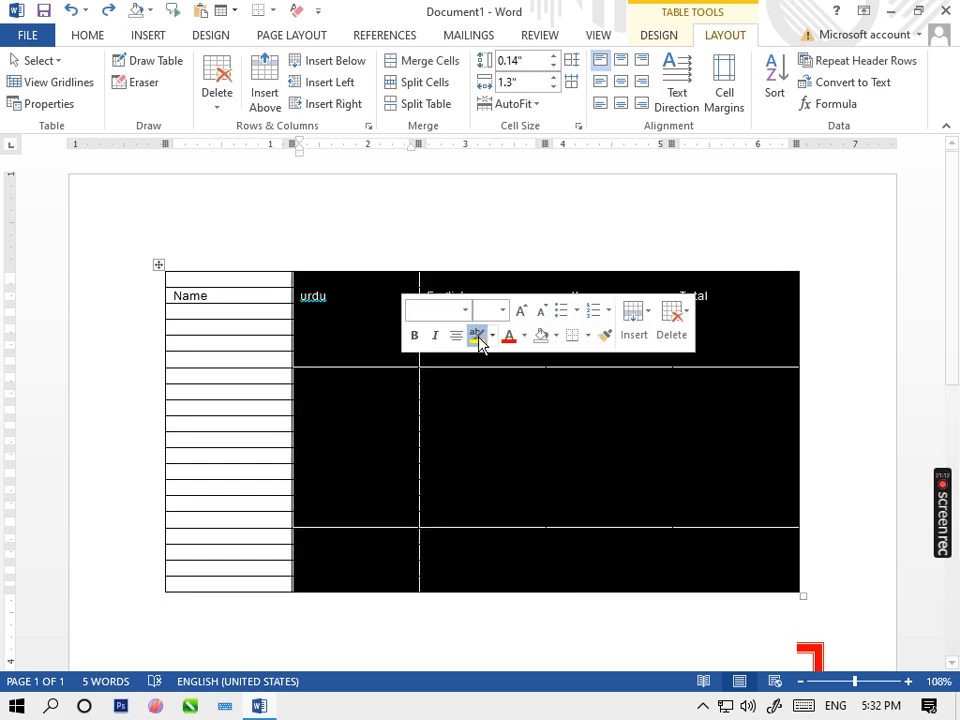
pyautogui.click(479, 339)
# - Merge all five cells of the empty top row into one cell
pyautogui.moveTo(218, 283); pyautogui.dragTo(741, 285)
pyautogui.click(428, 62)
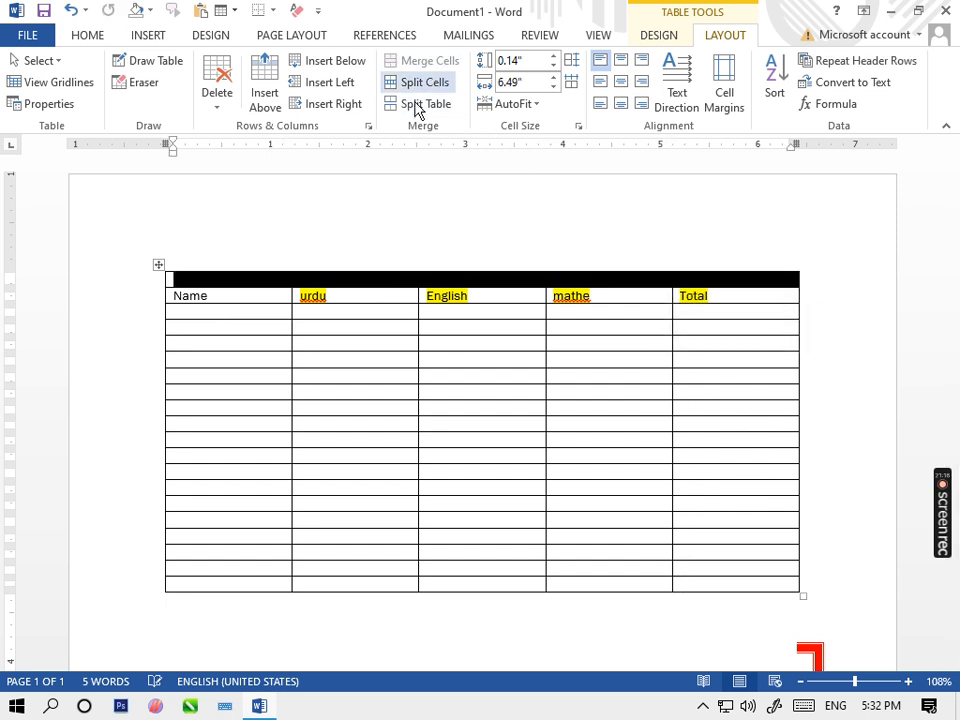
pyautogui.click(400, 359)
# - Enter the title "Result sheet" in the merged top cell
pyautogui.click(414, 281)
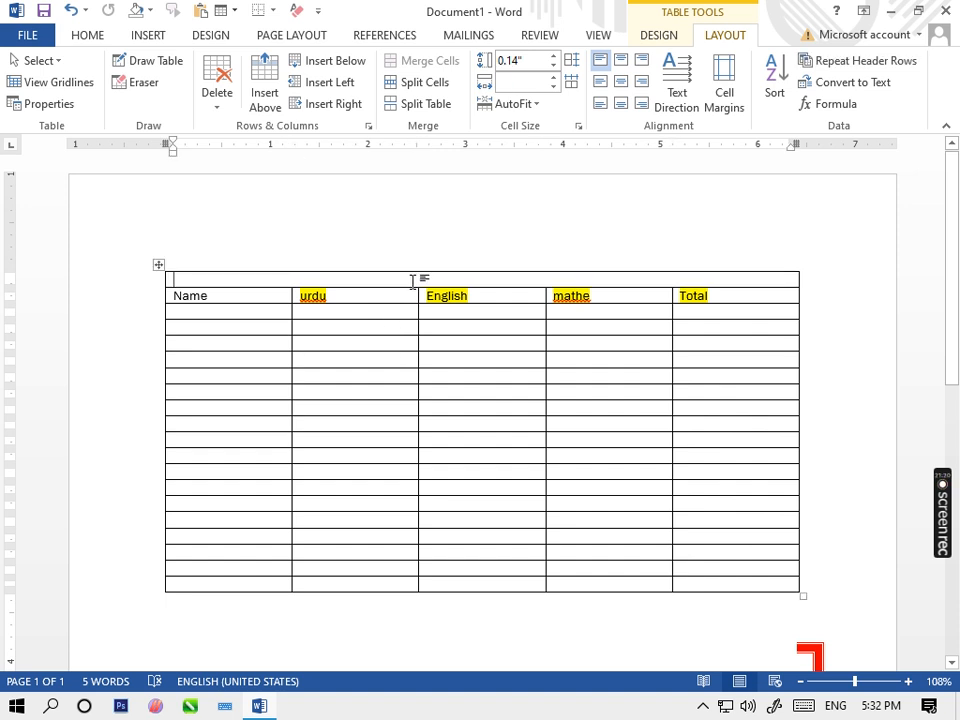
pyautogui.write('res')
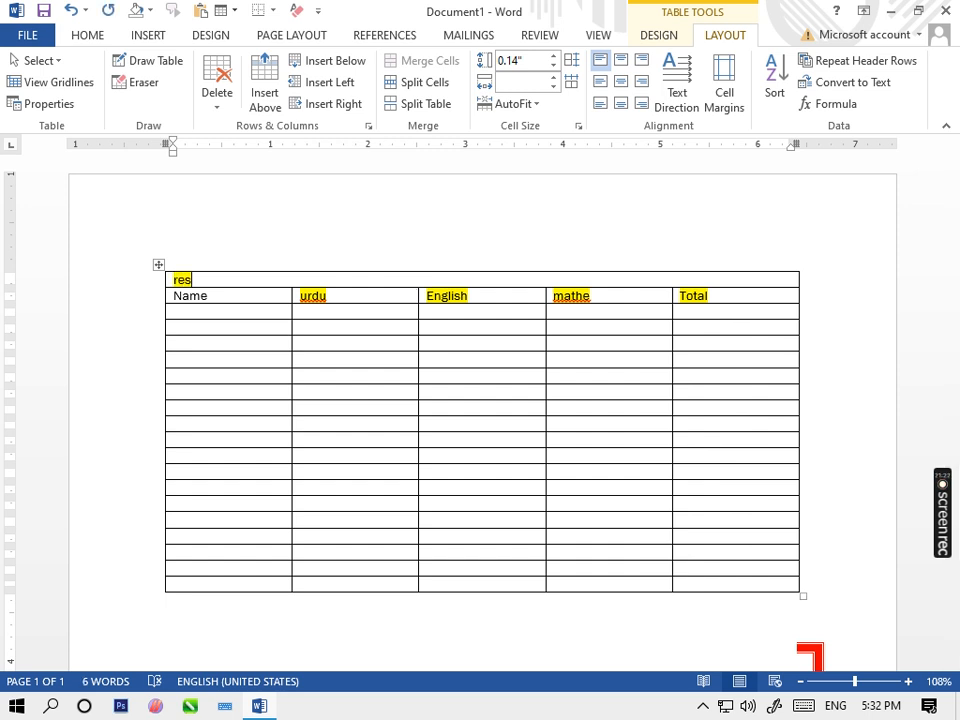
pyautogui.write('ul;')
pyautogui.press('BackSpace')
pyautogui.write('t sheet')
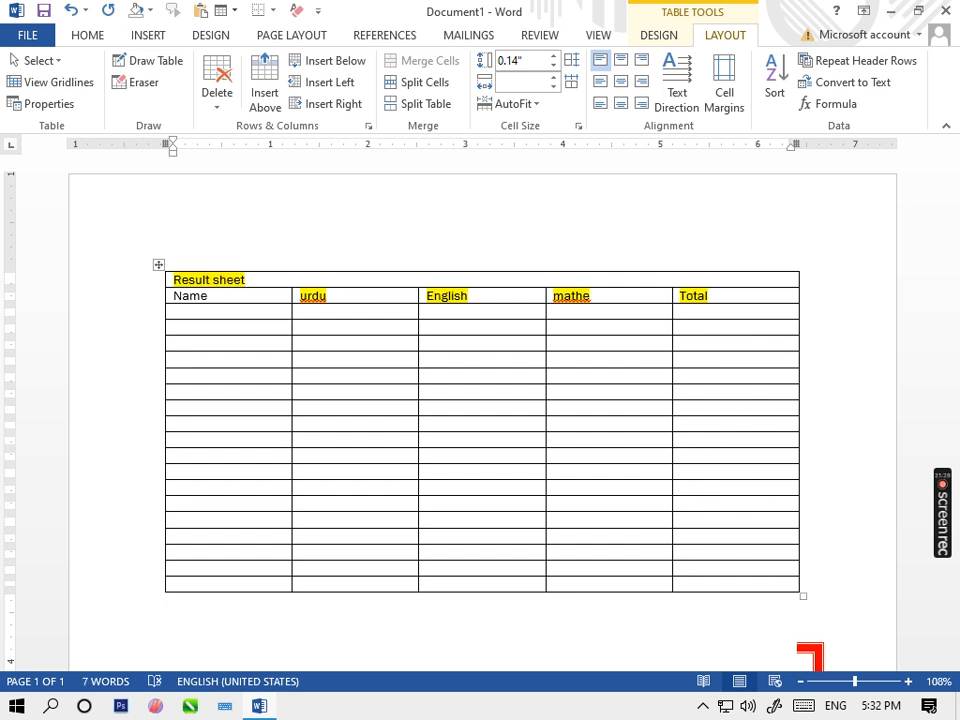
# - Try several left, right, middle and bottom cell alignments on the "Result sheet" title, finishing with Align Center
pyautogui.moveTo(249, 279); pyautogui.dragTo(150, 285)
pyautogui.hotkey('ctrl', 'e')
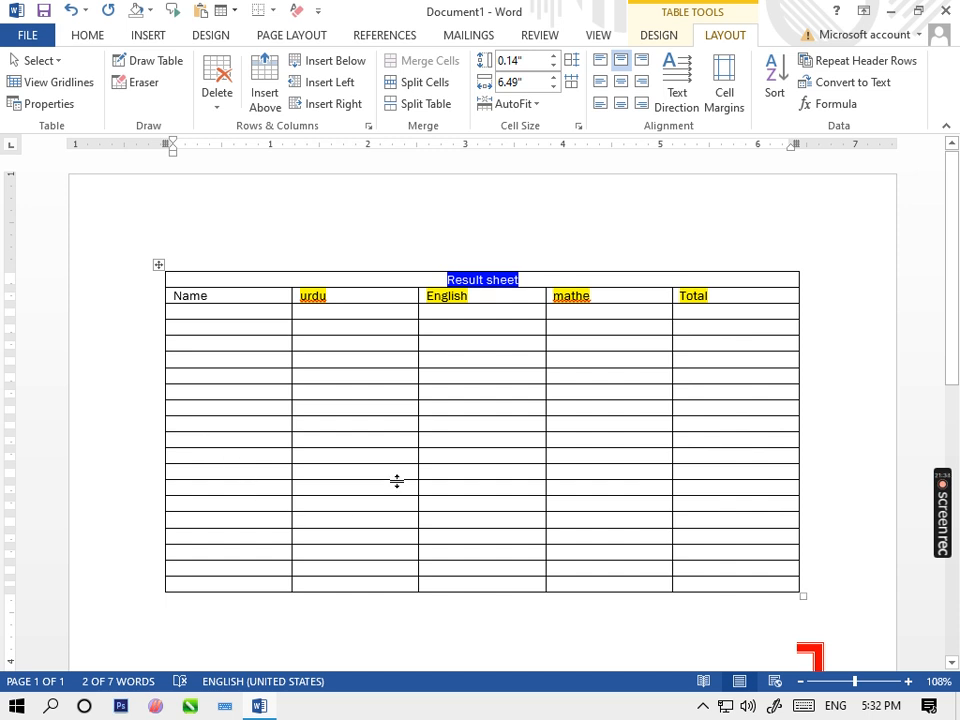
pyautogui.click(601, 61)
pyautogui.click(640, 62)
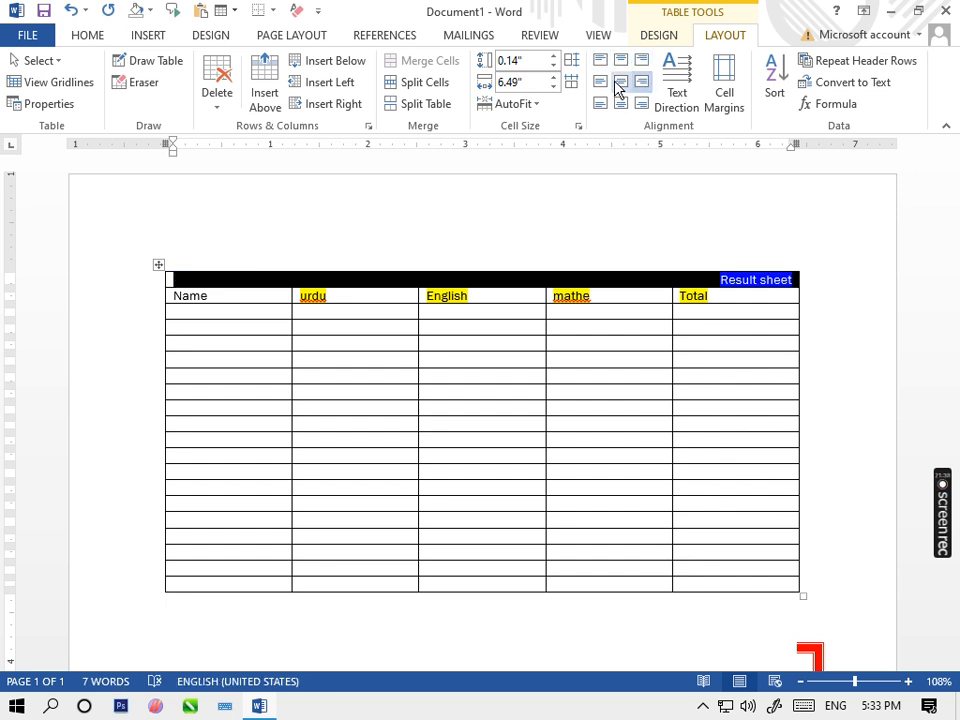
pyautogui.click(619, 83)
pyautogui.click(605, 85)
pyautogui.click(621, 104)
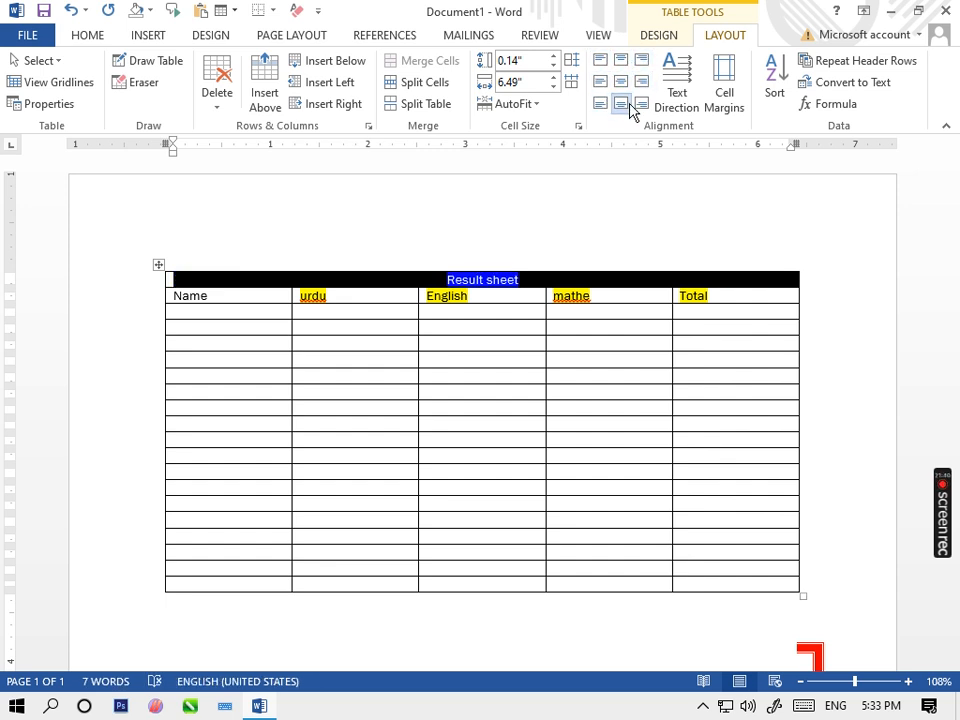
pyautogui.click(641, 105)
pyautogui.click(621, 104)
pyautogui.click(548, 428)
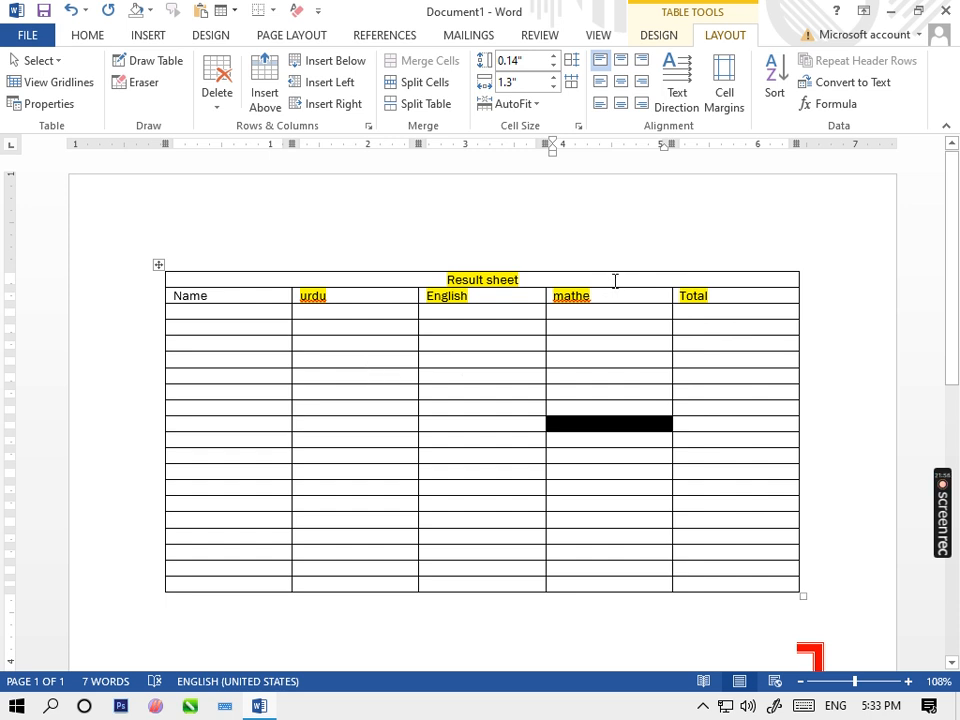
# - Delete the "Result sheet" title and split its merged cell into 5 columns and 1 row
pyautogui.moveTo(556, 279); pyautogui.dragTo(429, 268)
pyautogui.press('BackSpace')
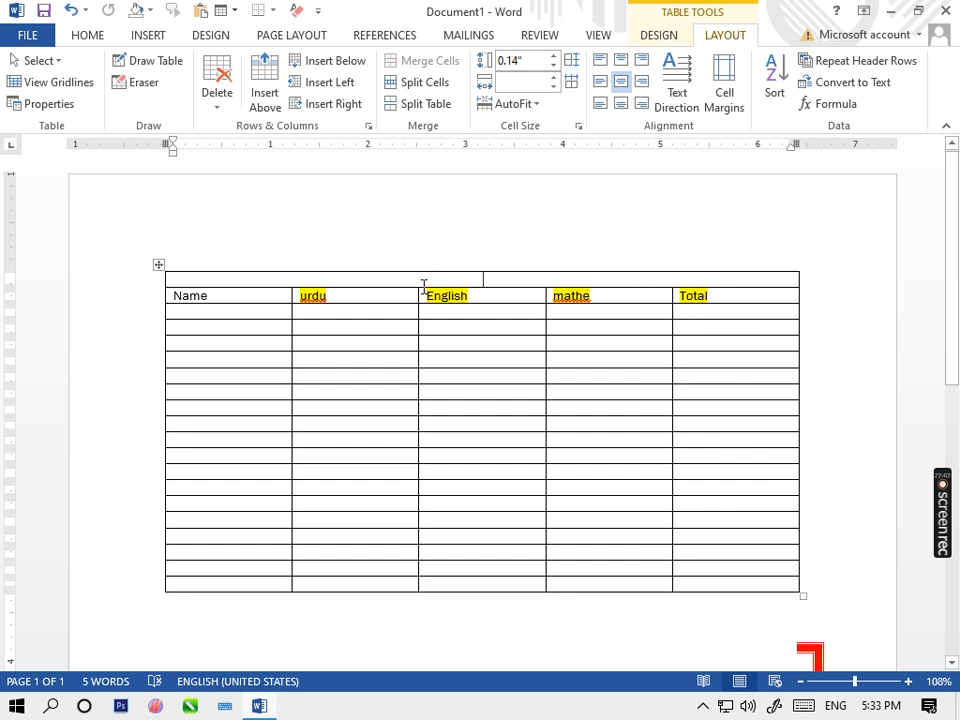
pyautogui.click(427, 86)
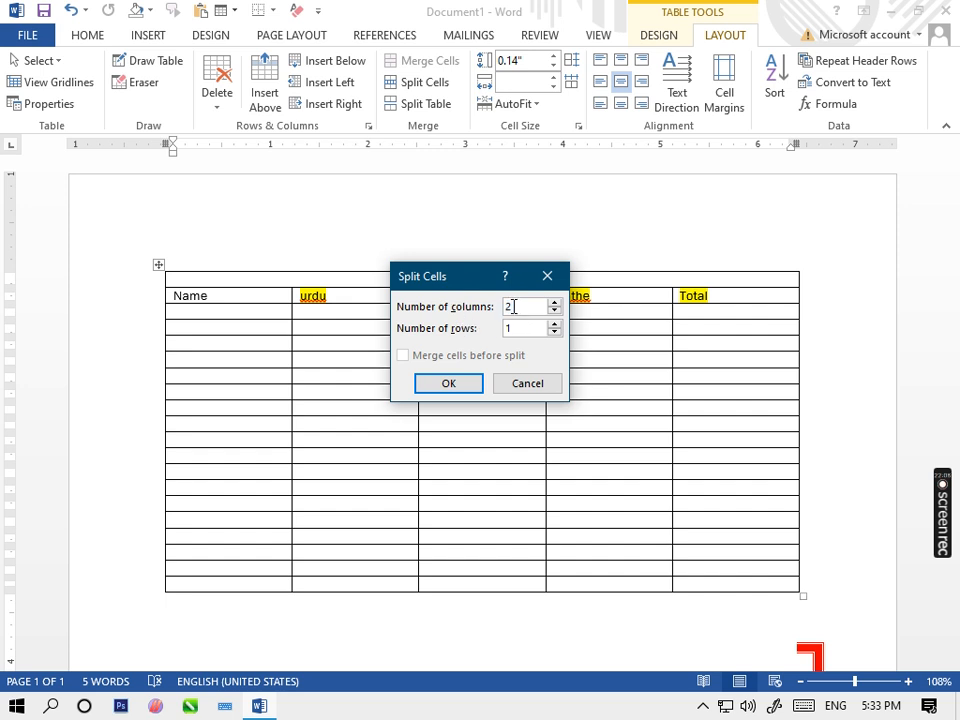
pyautogui.press('BackSpace')
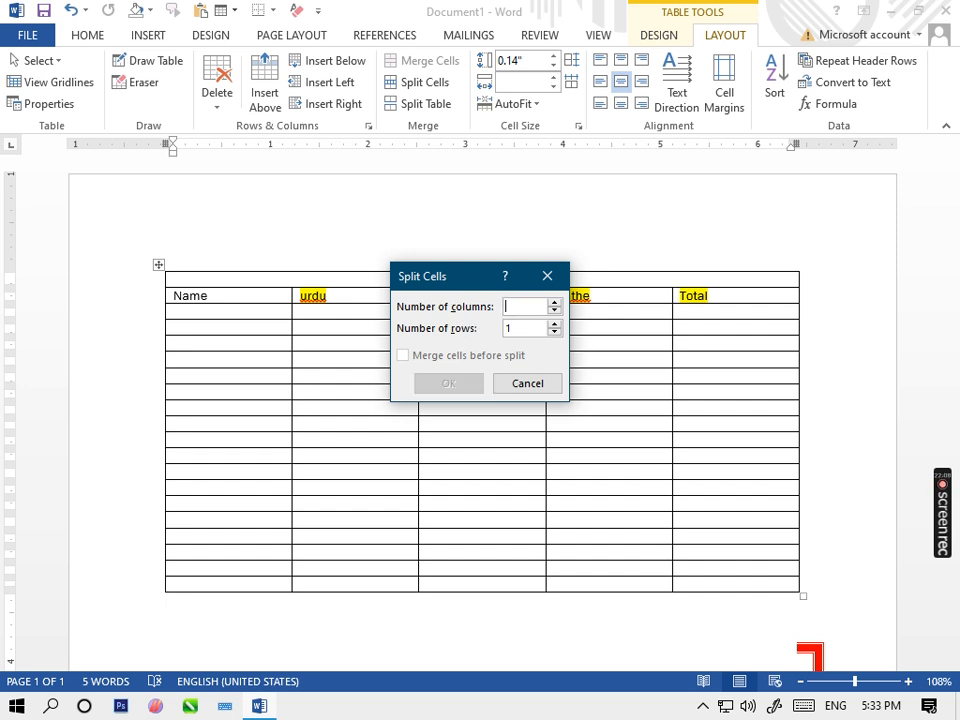
pyautogui.write('5')
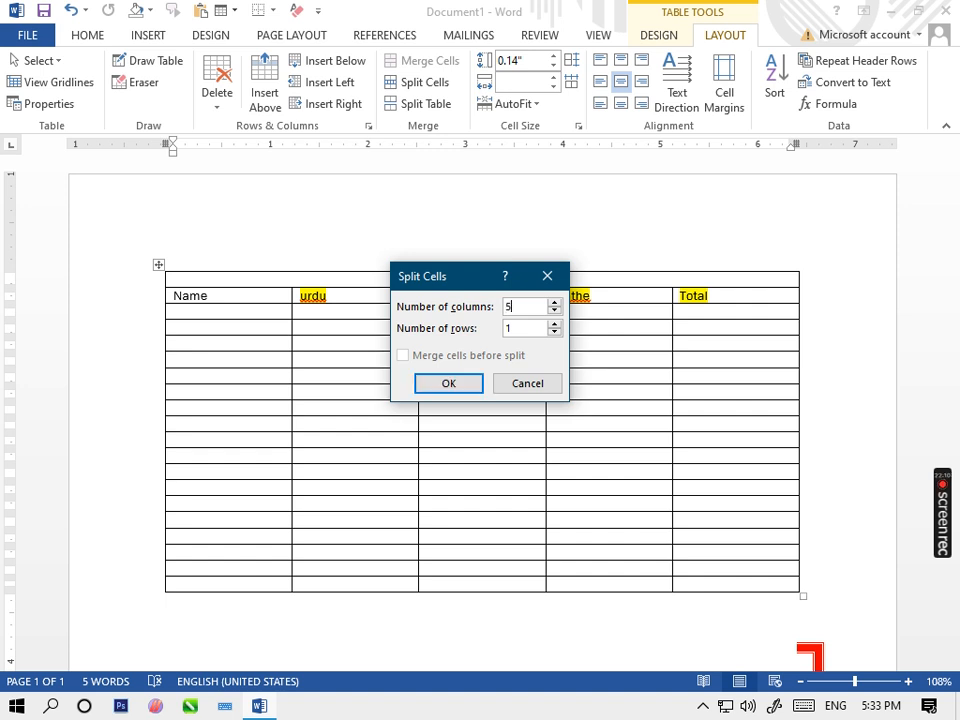
pyautogui.click(448, 384)
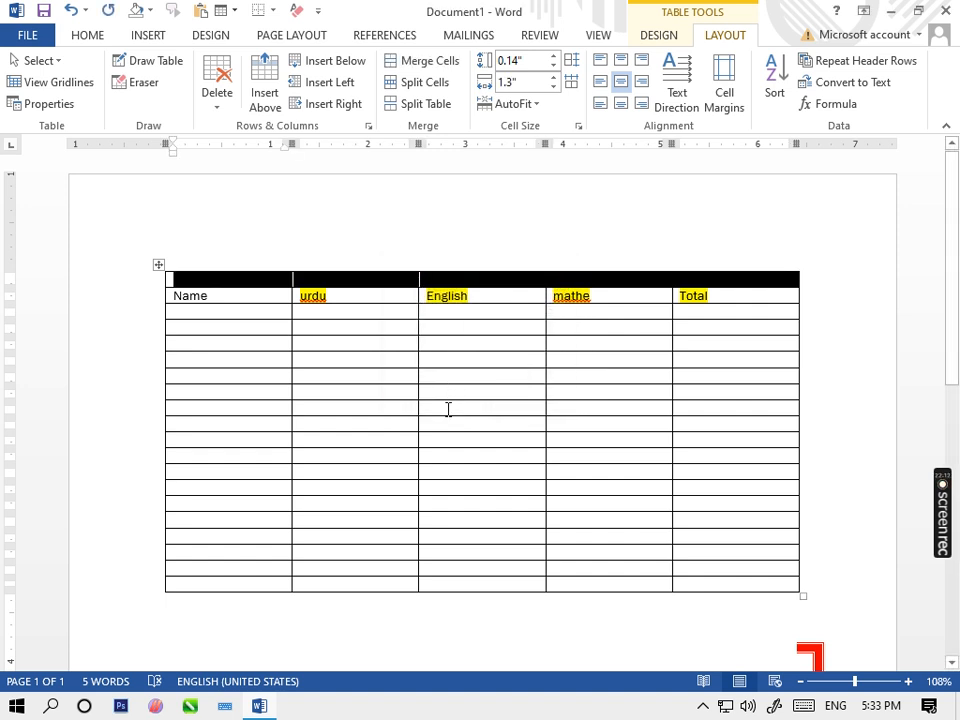
pyautogui.click(440, 505)
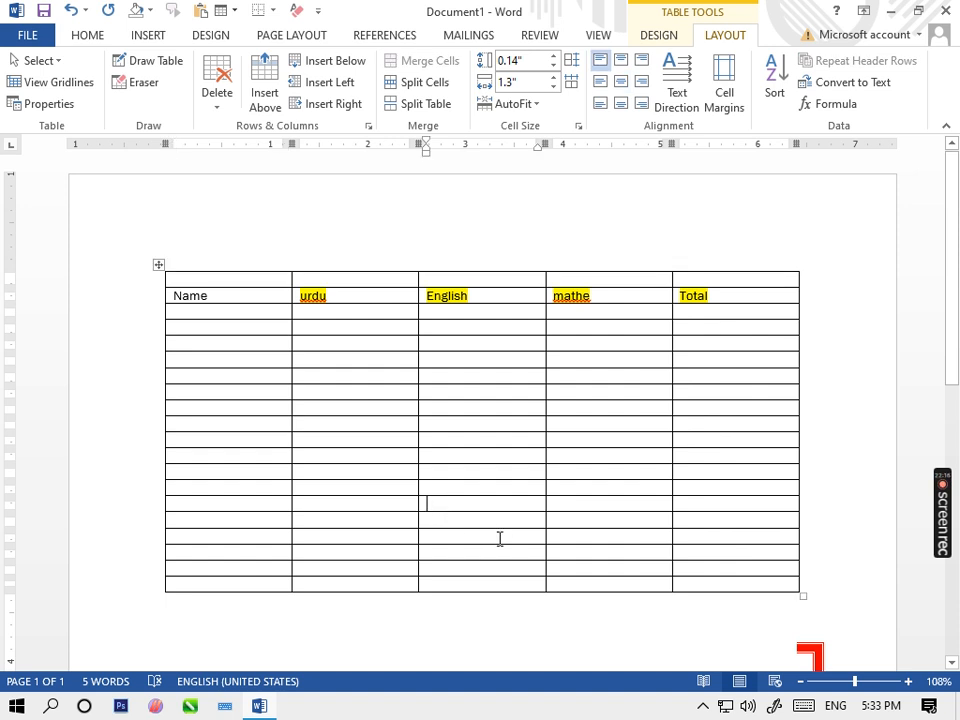
# - Undo the cell split and the deletion of the title text
pyautogui.hotkey('ctrl', 'z')
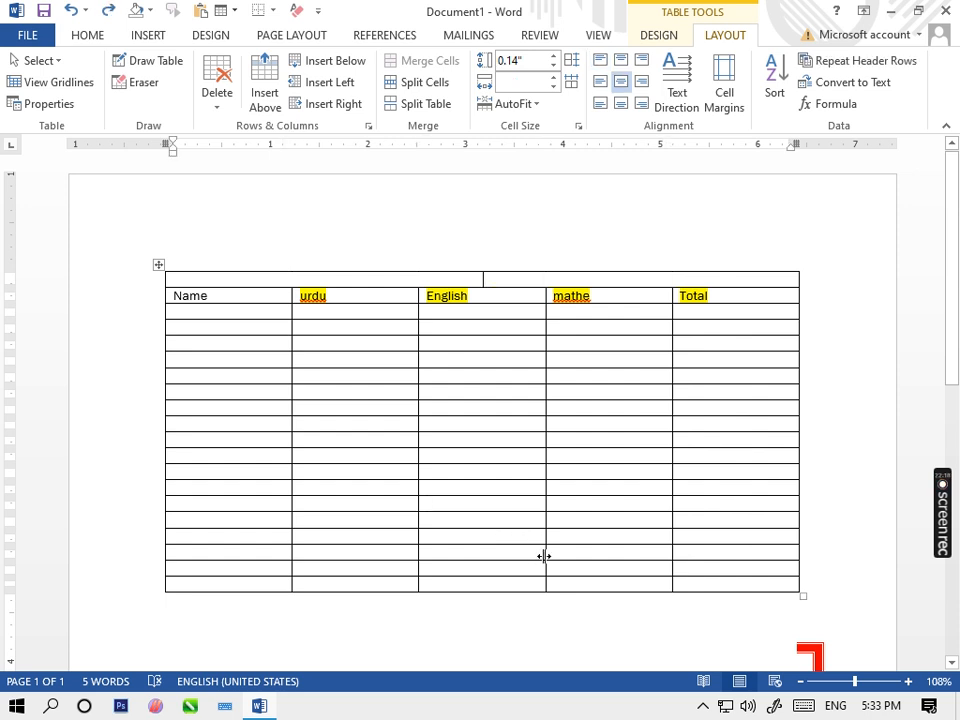
pyautogui.hotkey('ctrl', 'z')
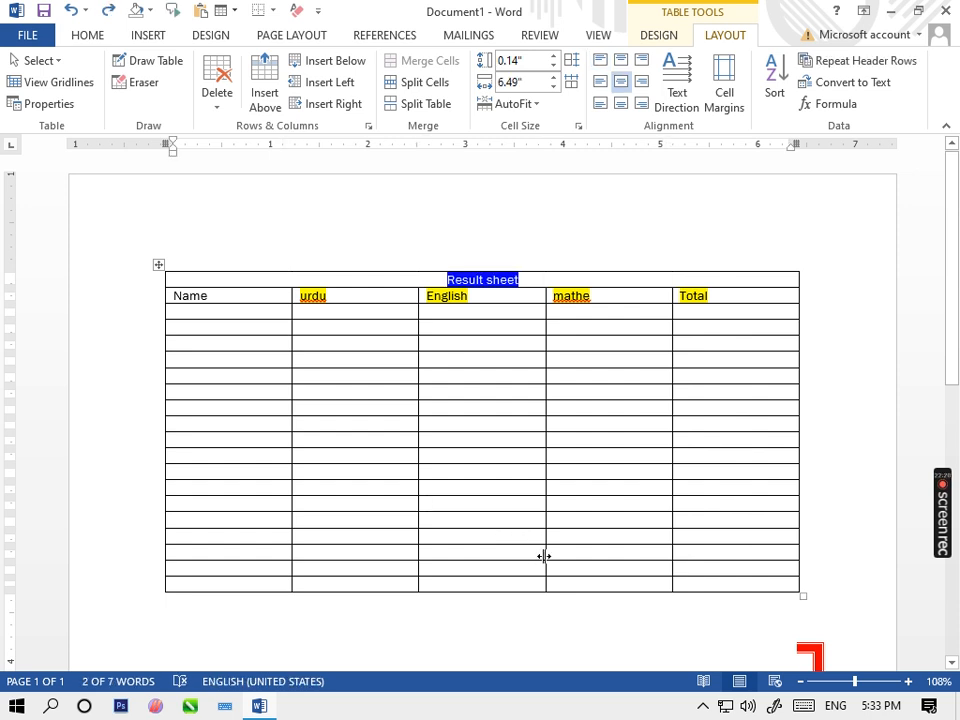
pyautogui.click(508, 425)
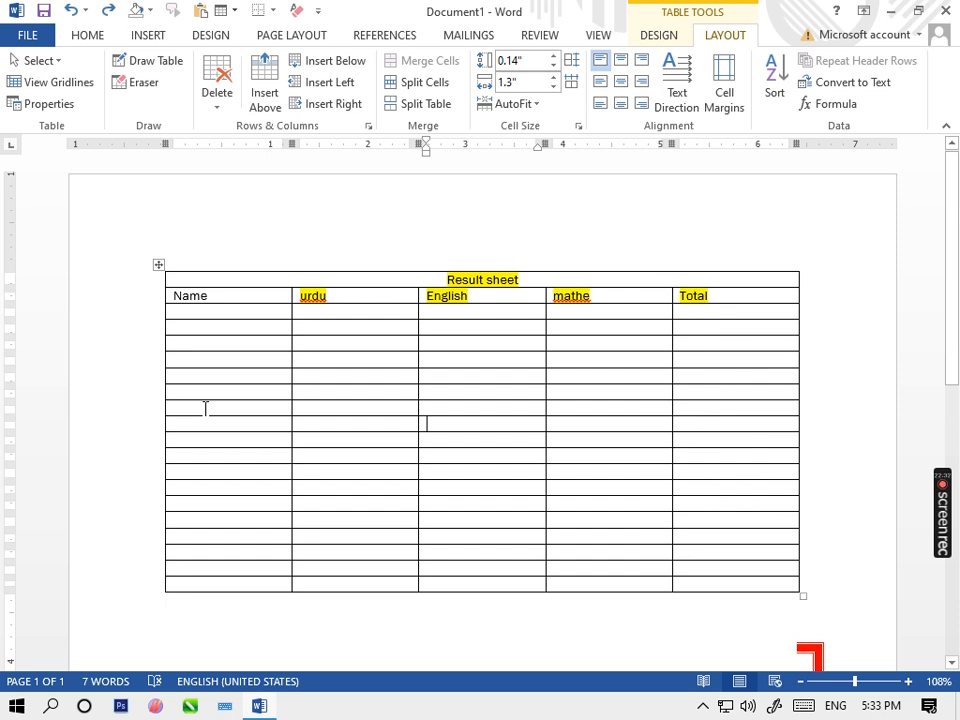
# - Split the table in two above its tenth row and undo the split
pyautogui.click(436, 421)
pyautogui.click(417, 105)
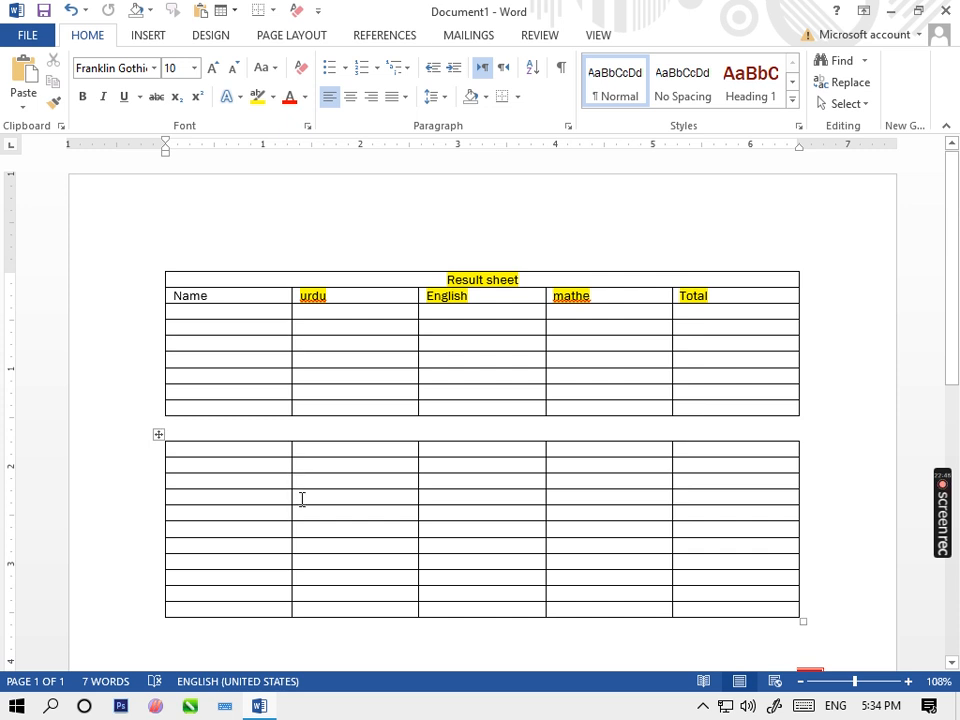
pyautogui.press('Delete')
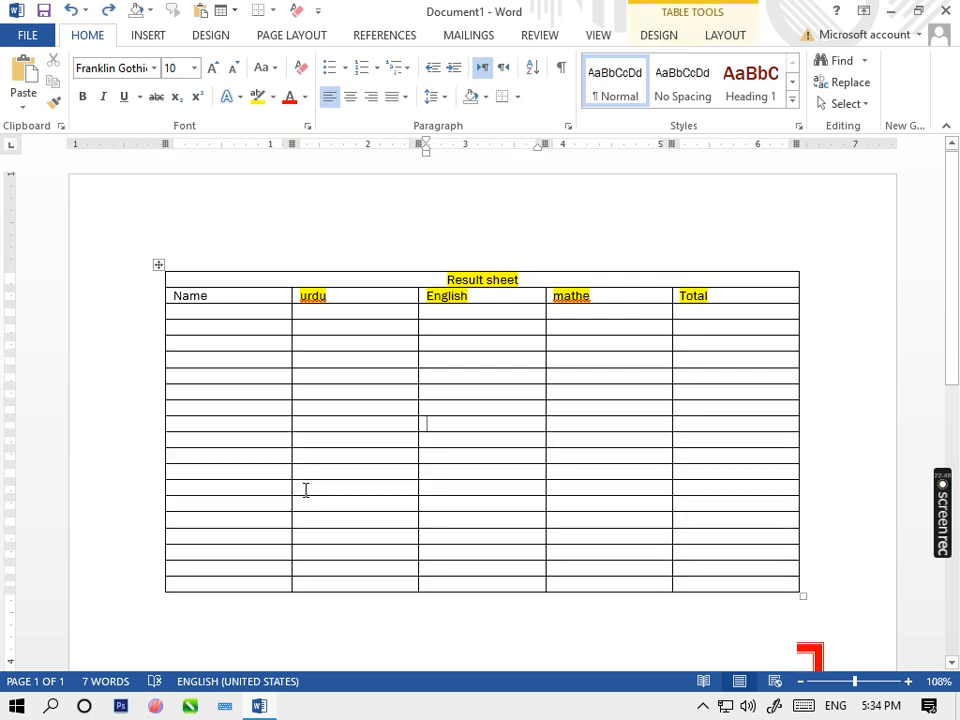
# - Adjust the height of the first empty row down to 0" and narrow the Name column to 0.52"
pyautogui.click(721, 40)
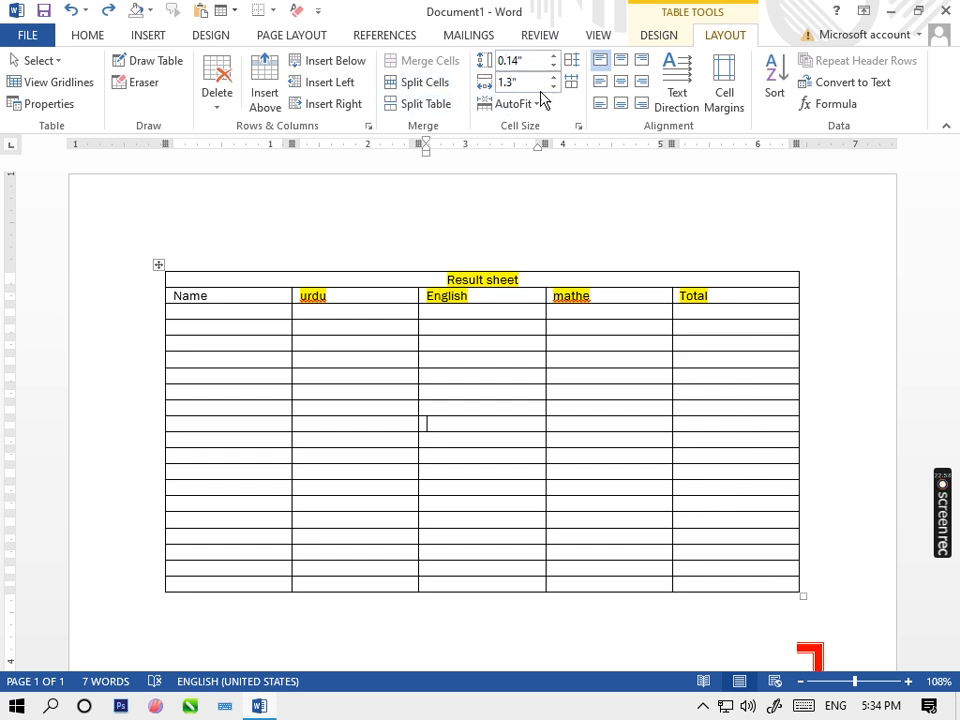
pyautogui.click(253, 312)
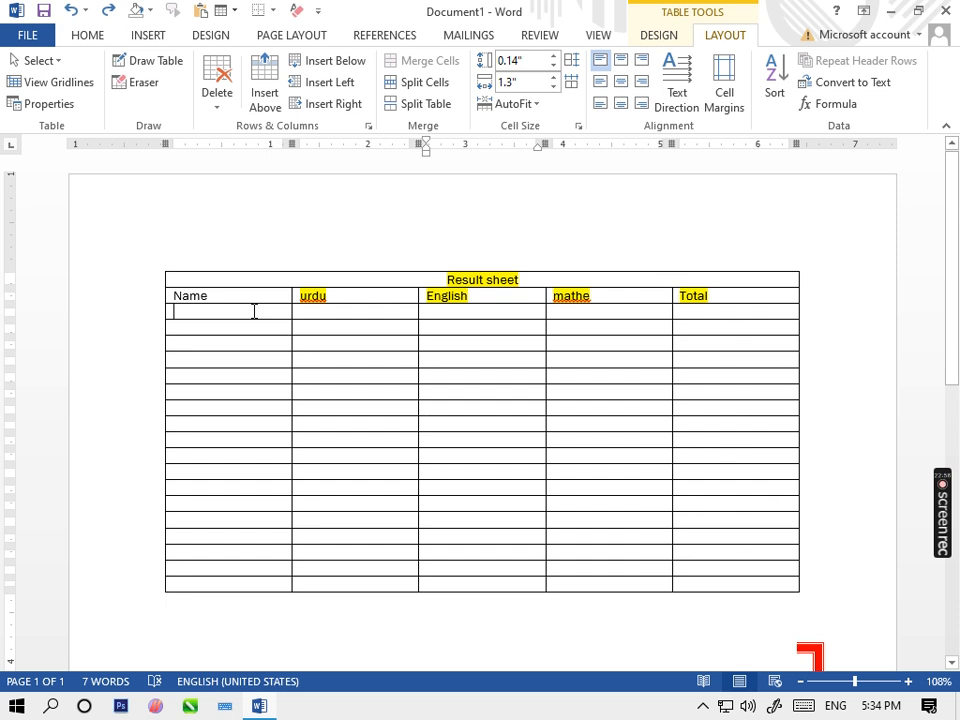
pyautogui.click(554, 59)
pyautogui.click(554, 59)
pyautogui.moveTo(554, 59); pyautogui.dragTo(551, 71)
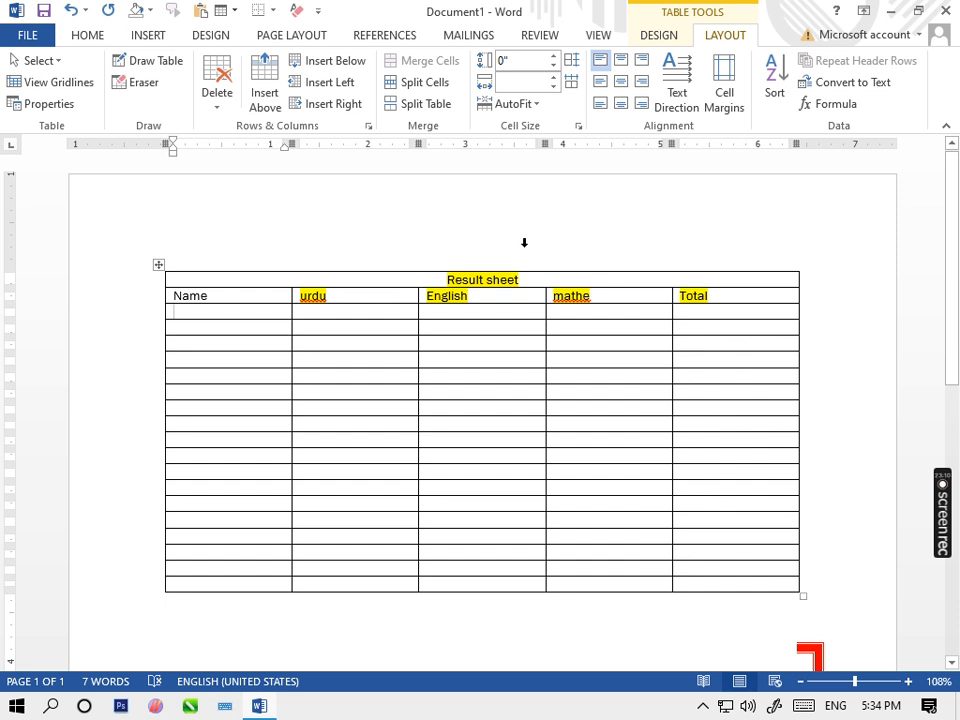
pyautogui.moveTo(553, 83)
pyautogui.mouseDown()
pyautogui.moveTo(546, 96)
pyautogui.moveTo(559, 96)
pyautogui.mouseUp()
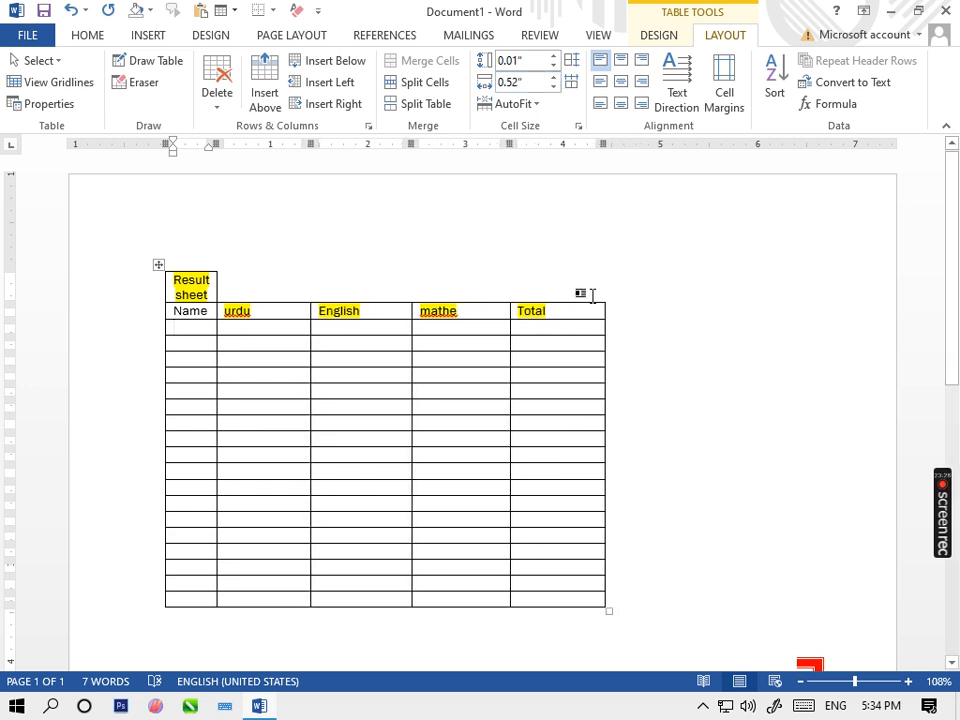
# - Undo the column width changes and step back through the row height changes to 1.7"
pyautogui.hotkey('ctrl', 'z')
pyautogui.hotkey('ctrl', 'z')
pyautogui.hotkey('ctrl', 'z')
pyautogui.hotkey('ctrl', 'z')
pyautogui.hotkey('ctrl', 'z')
pyautogui.hotkey('ctrl', 'z')
pyautogui.hotkey('ctrl', 'z')
pyautogui.hotkey('ctrl', 'z')
pyautogui.hotkey('ctrl', 'z')
pyautogui.hotkey('ctrl', 'z')
pyautogui.hotkey('ctrl', 'z')
pyautogui.hotkey('ctrl', 'z')
pyautogui.hotkey('ctrl', 'z')
pyautogui.hotkey('ctrl', 'z')
pyautogui.hotkey('ctrl', 'z')
pyautogui.hotkey('ctrl', 'z')
pyautogui.hotkey('ctrl', 'z')
pyautogui.hotkey('ctrl', 'z')
pyautogui.hotkey('ctrl', 'z')
pyautogui.hotkey('ctrl', 'z')
pyautogui.hotkey('ctrl', 'z')
pyautogui.hotkey('ctrl', 'z')
pyautogui.hotkey('ctrl', 'z')
pyautogui.hotkey('ctrl', 'z')
pyautogui.hotkey('ctrl', 'z')
pyautogui.hotkey('ctrl', 'z')
pyautogui.hotkey('ctrl', 'z')
pyautogui.hotkey('ctrl', 'z')
pyautogui.hotkey('ctrl', 'z')
pyautogui.hotkey('ctrl', 'z')
pyautogui.hotkey('ctrl', 'z')
pyautogui.hotkey('ctrl', 'z')
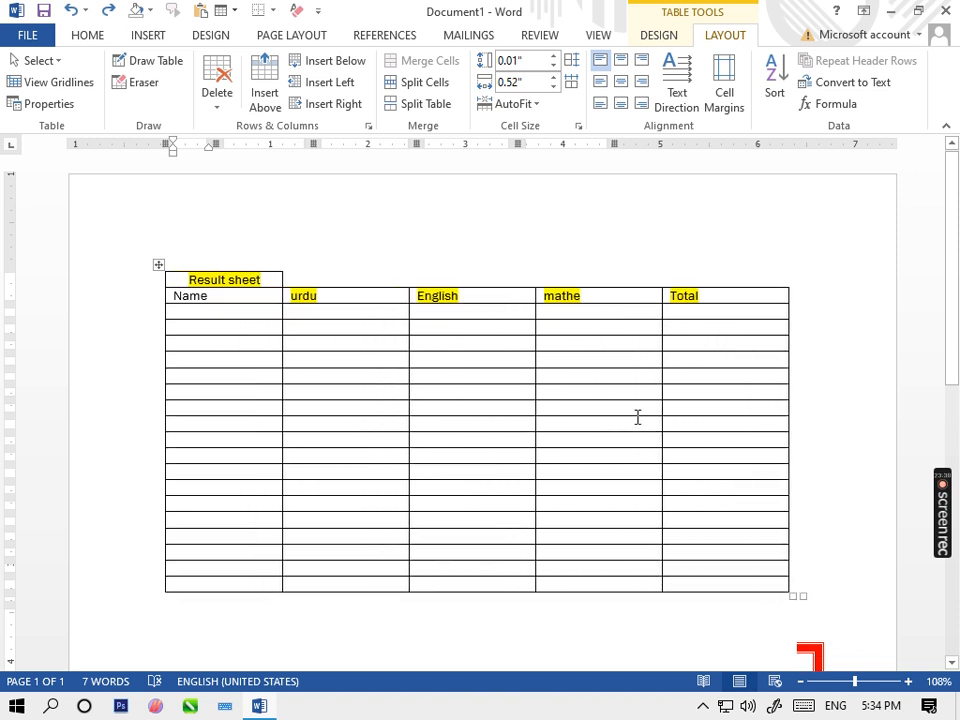
pyautogui.hotkey('ctrl', 'z')
pyautogui.hotkey('ctrl', 'z')
pyautogui.hotkey('ctrl', 'z')
pyautogui.hotkey('ctrl', 'z')
pyautogui.hotkey('ctrl', 'z')
pyautogui.hotkey('ctrl', 'z')
pyautogui.hotkey('ctrl', 'z')
pyautogui.hotkey('ctrl', 'z')
pyautogui.hotkey('ctrl', 'z')
pyautogui.hotkey('ctrl', 'z')
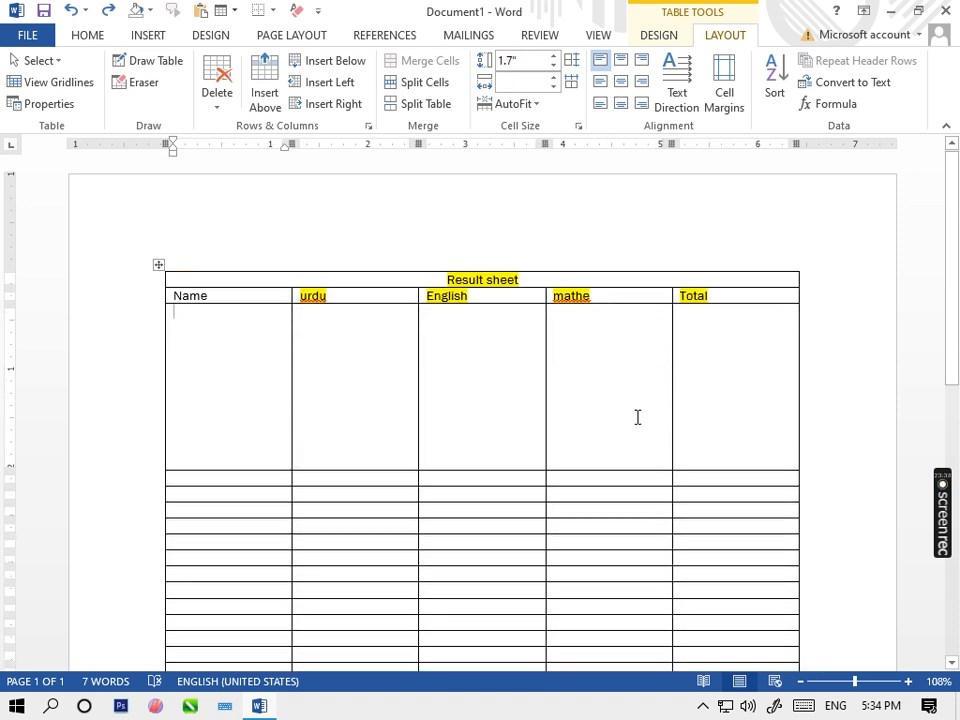
# - Reduce the height of the first empty row to that of a single text line
pyautogui.click(553, 66)
pyautogui.click(553, 66)
pyautogui.click(553, 66)
pyautogui.click(493, 397)
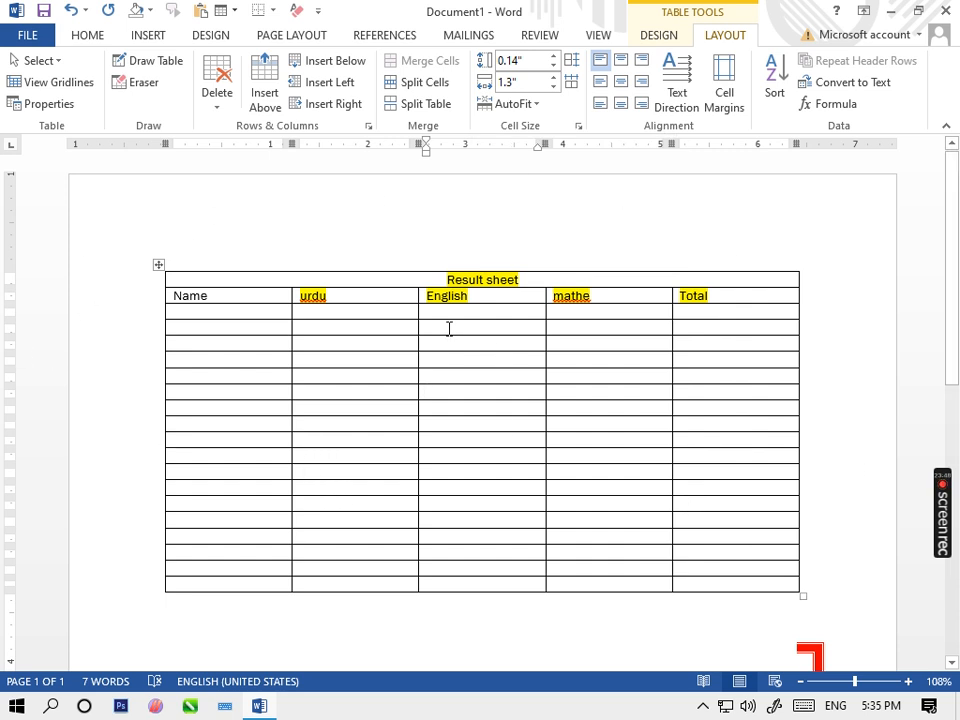
# - Shrink the table's columns to their text with AutoFit Contents
pyautogui.click(517, 103)
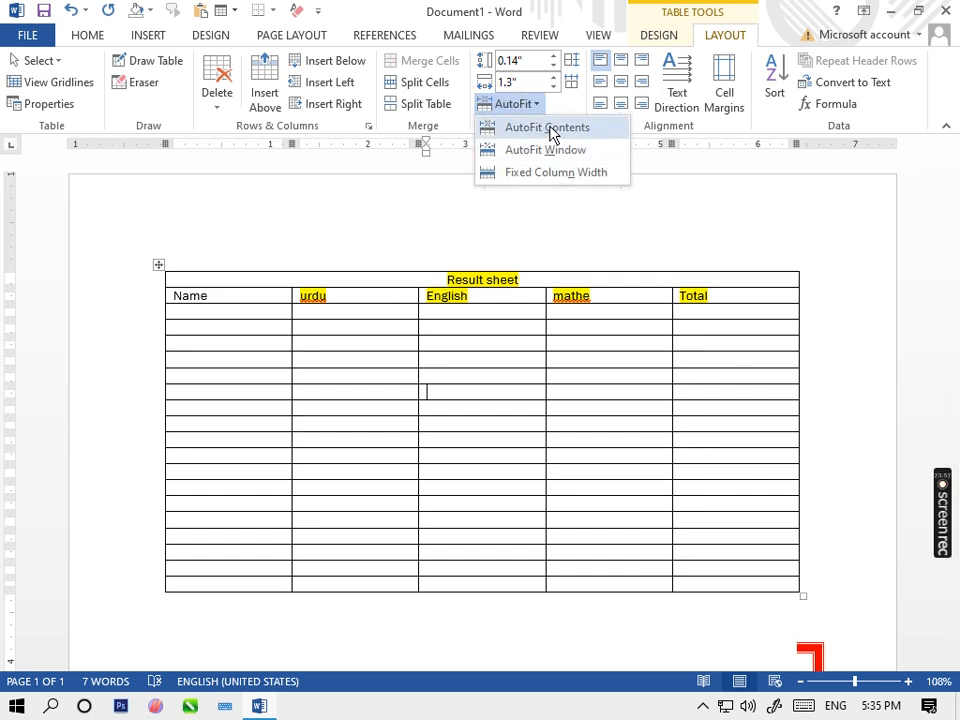
pyautogui.click(553, 134)
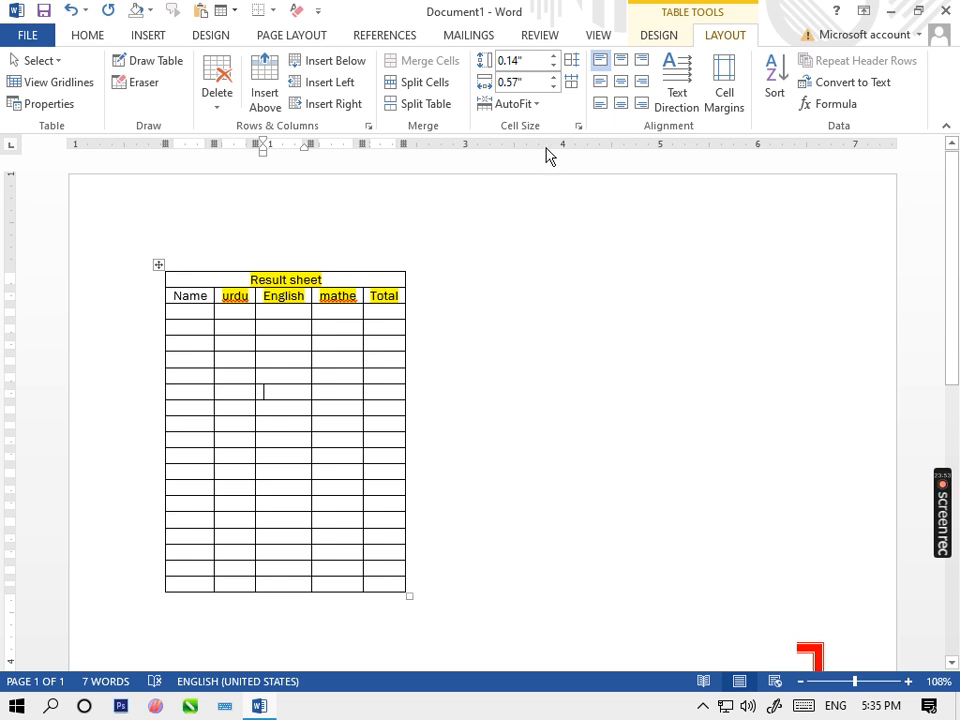
pyautogui.click(211, 299)
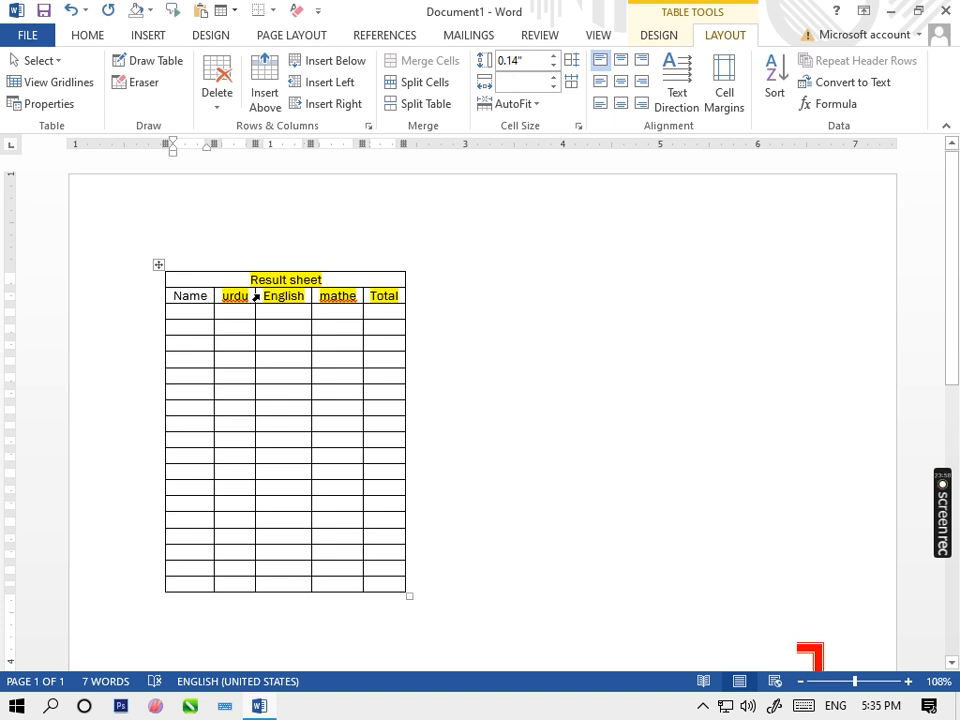
# - Extend the urdu column heading to read "Urdu class 9"
pyautogui.click(250, 297)
pyautogui.write('cla')
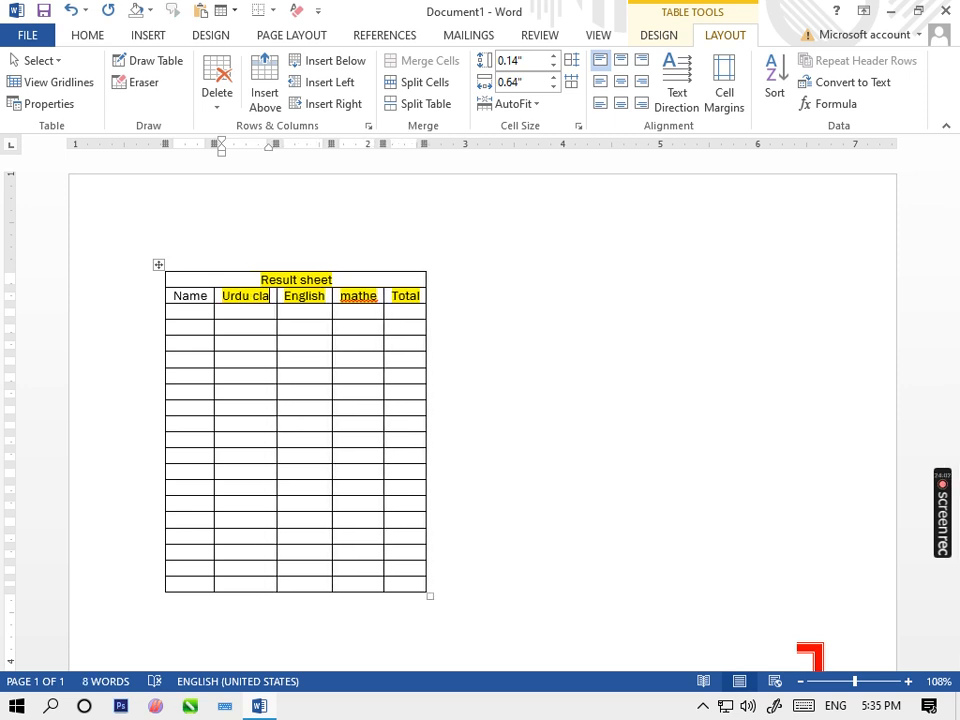
pyautogui.write('ss')
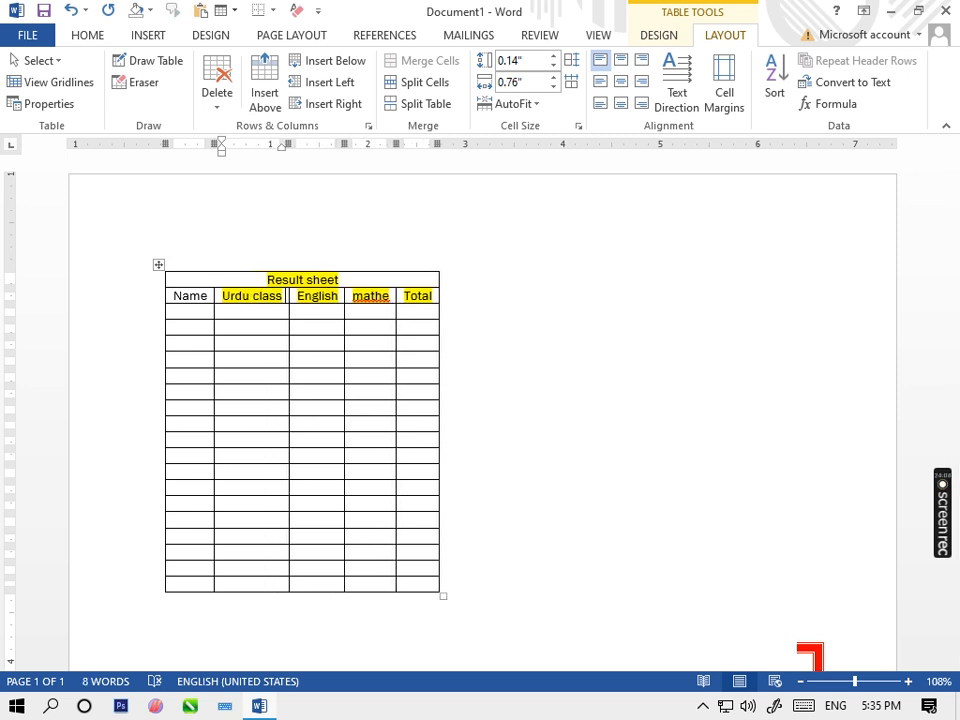
pyautogui.write(' 9')
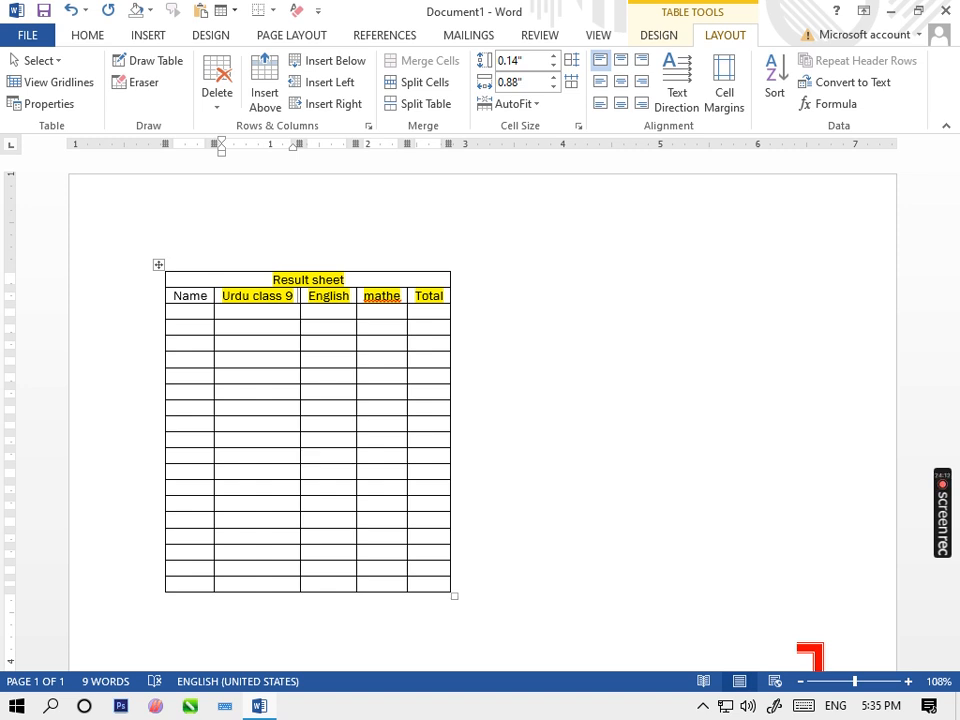
# - Delete all the text from the Urdu class 9 heading cell
pyautogui.press('BackSpace')
pyautogui.press('BackSpace')
pyautogui.press('BackSpace')
pyautogui.press('BackSpace')
pyautogui.press('BackSpace')
pyautogui.press('BackSpace')
pyautogui.press('BackSpace')
pyautogui.press('BackSpace')
pyautogui.press('BackSpace')
pyautogui.press('BackSpace')
pyautogui.press('BackSpace')
pyautogui.press('BackSpace')
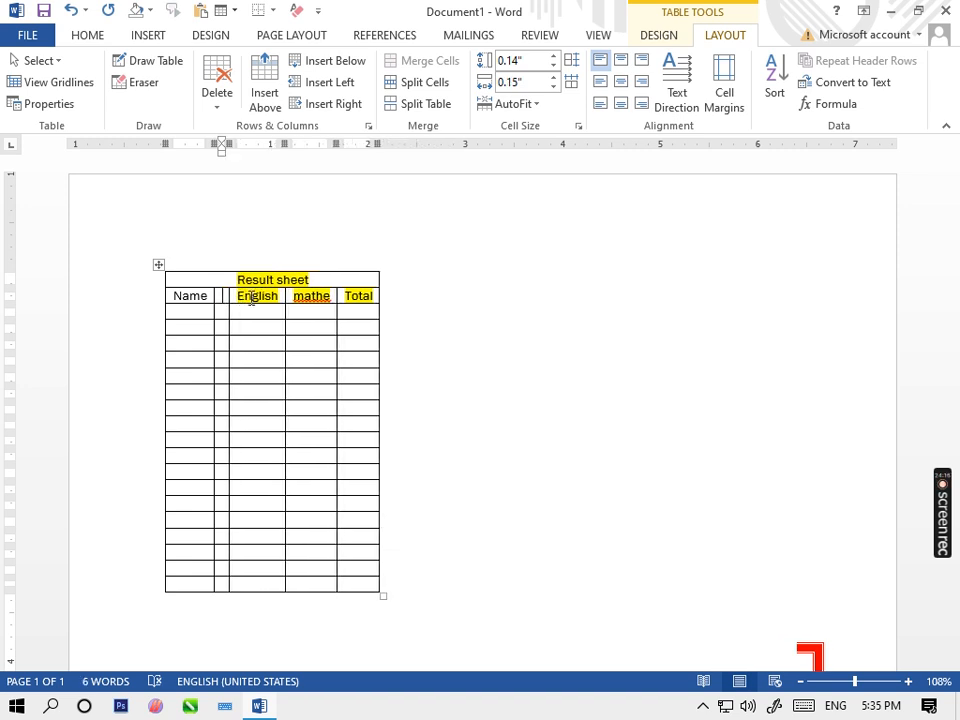
# - Undo the heading edits, the AutoFit Contents change and the row height reduction back to a 0.5" first empty row
pyautogui.hotkey('ctrl', 'z')
pyautogui.hotkey('ctrl', 'z')
pyautogui.hotkey('ctrl', 'z')
pyautogui.hotkey('ctrl', 'z')
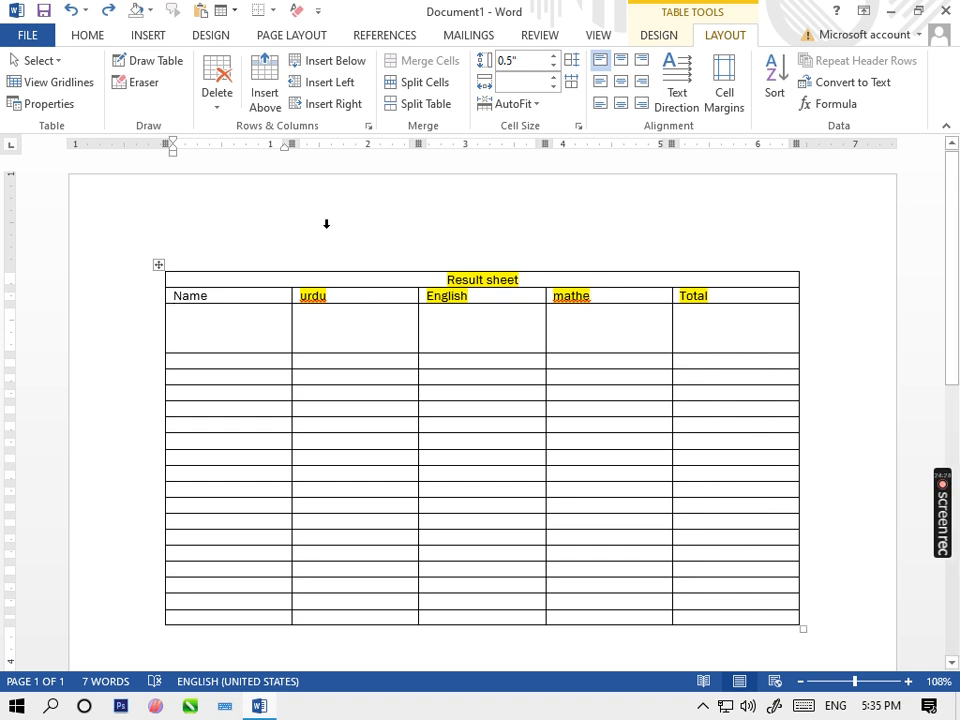
# - Fit the table to the page width with AutoFit Window
pyautogui.click(520, 104)
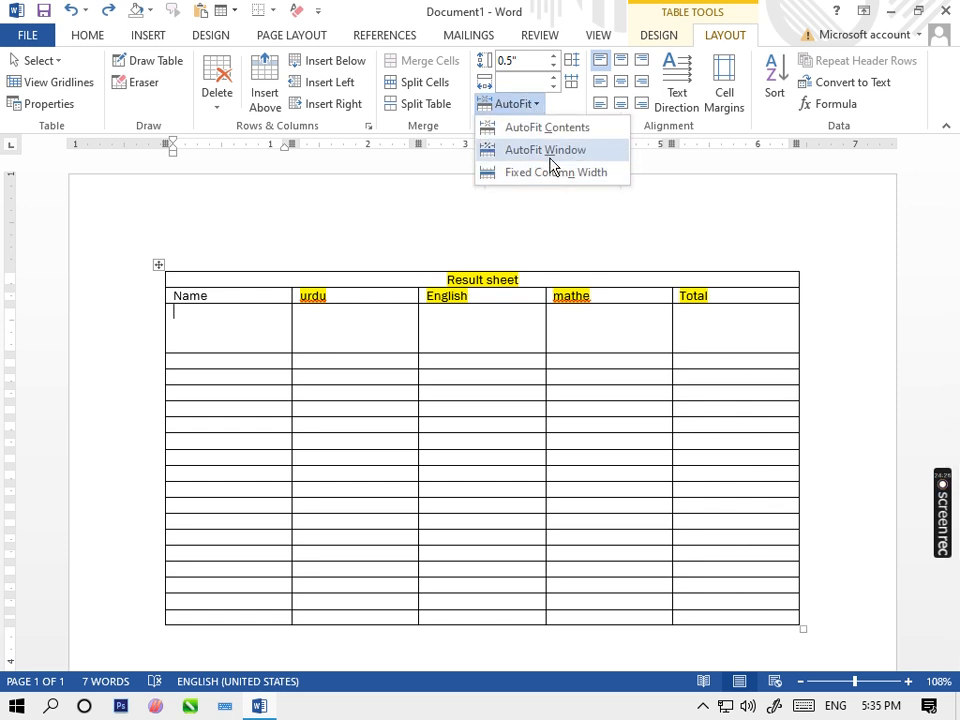
pyautogui.click(549, 150)
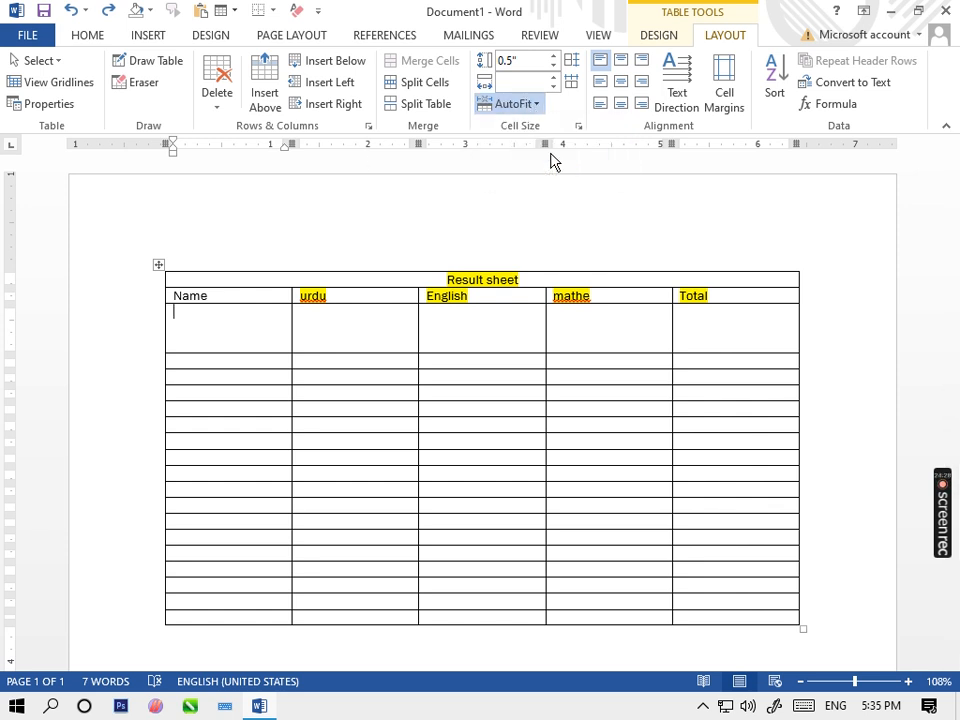
pyautogui.click(510, 105)
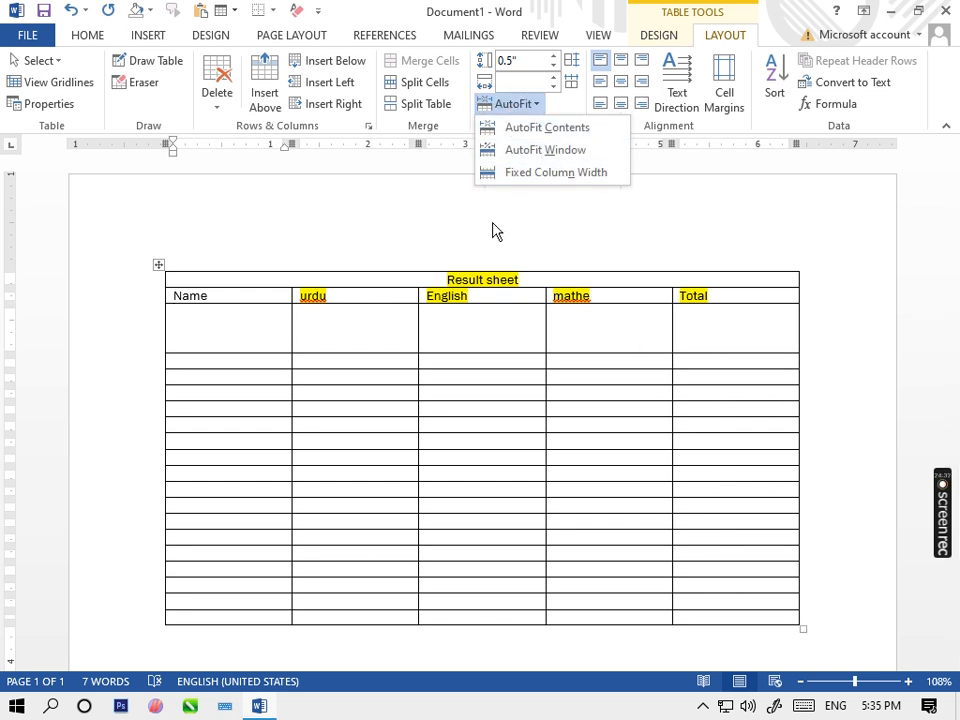
pyautogui.click(417, 380)
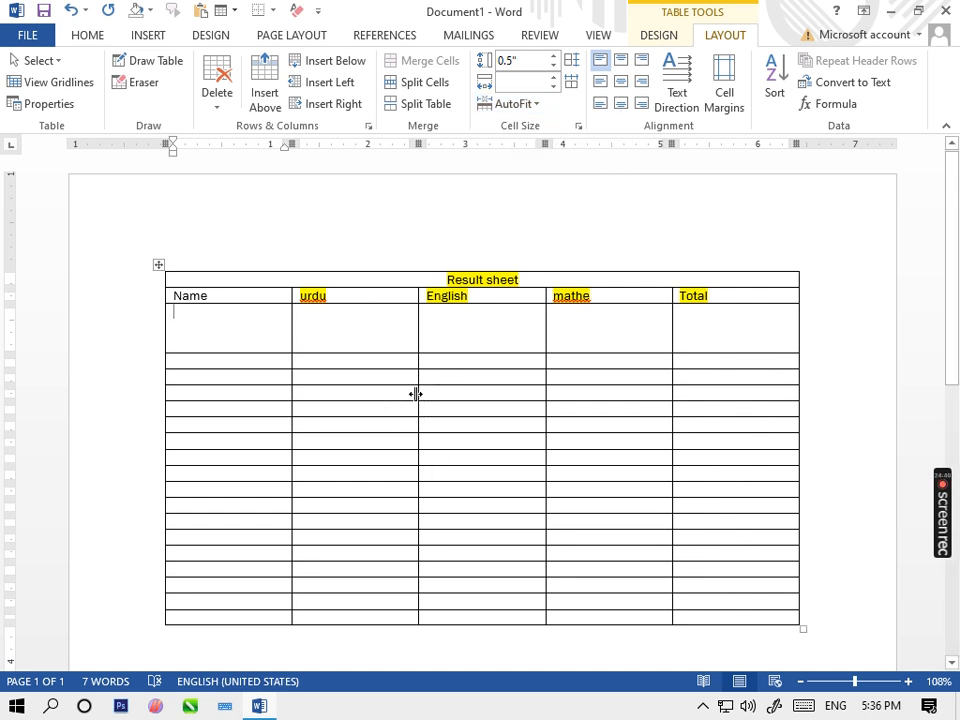
# - Narrow the urdu column and shift the borders after English and mathe so the columns have uneven widths
pyautogui.moveTo(416, 394); pyautogui.dragTo(336, 390)
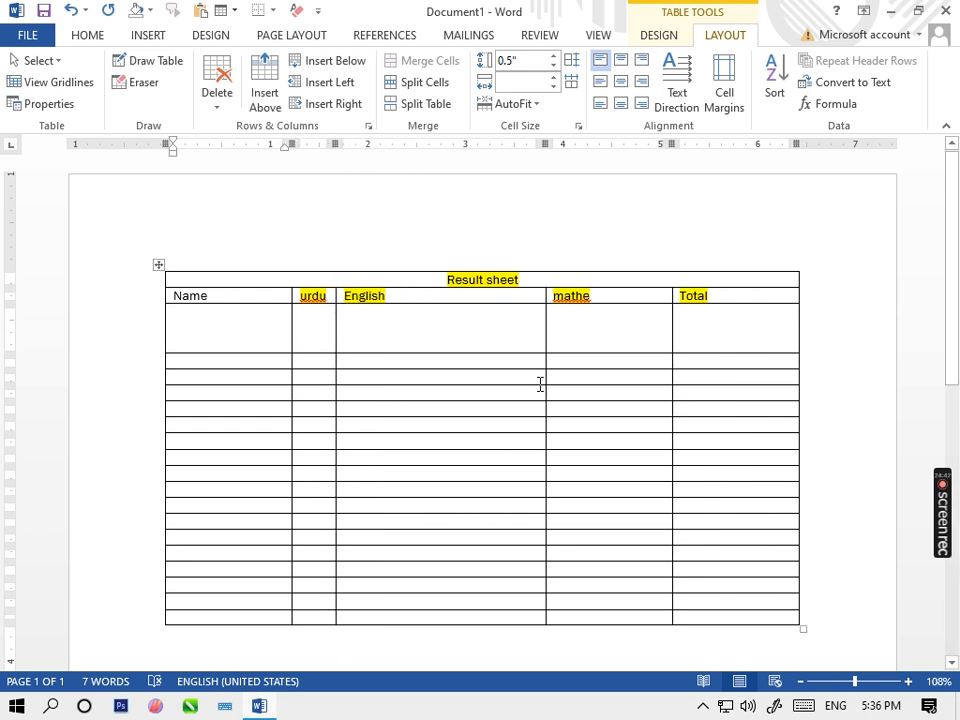
pyautogui.moveTo(543, 383); pyautogui.dragTo(457, 388)
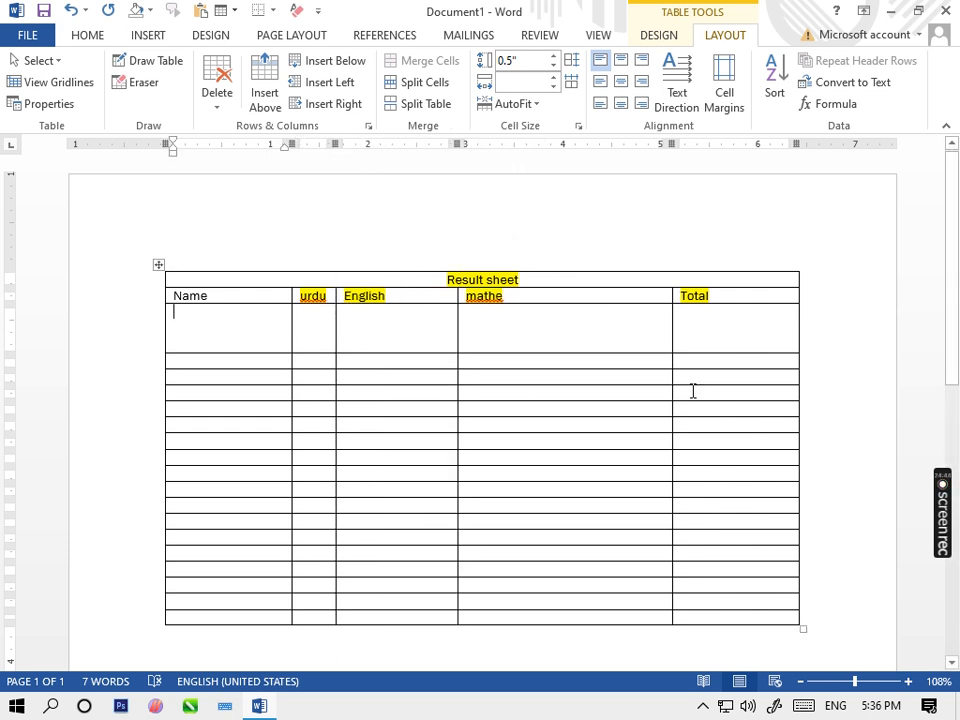
pyautogui.moveTo(672, 392); pyautogui.dragTo(603, 398)
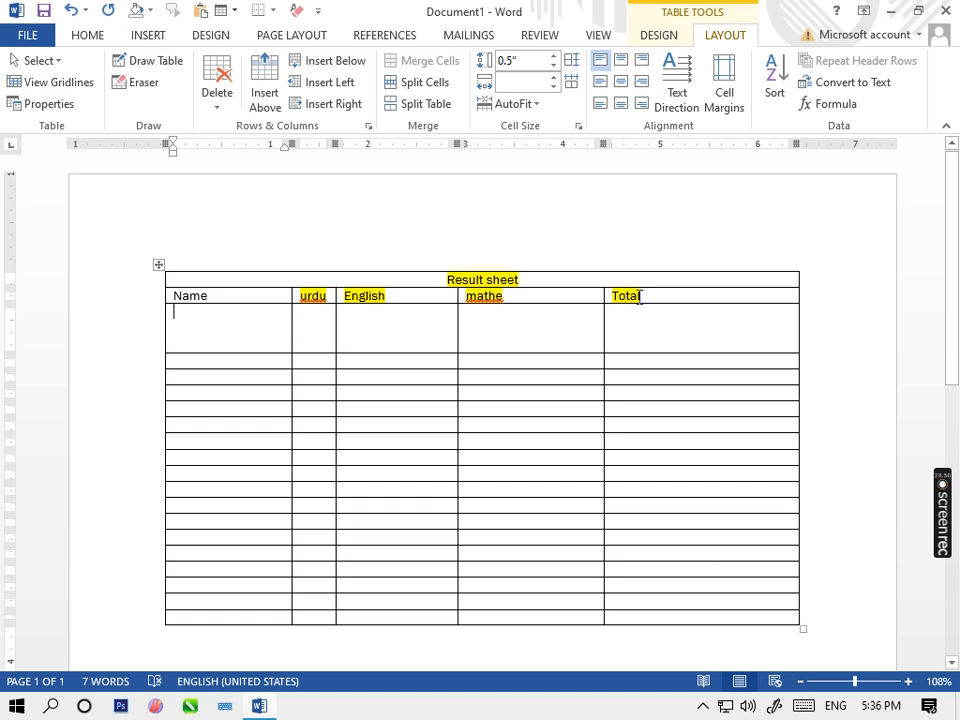
# - Apply Fixed Column Width to the whole table and distribute its columns evenly
pyautogui.click(508, 105)
pyautogui.click(566, 173)
pyautogui.moveTo(696, 619); pyautogui.dragTo(189, 238)
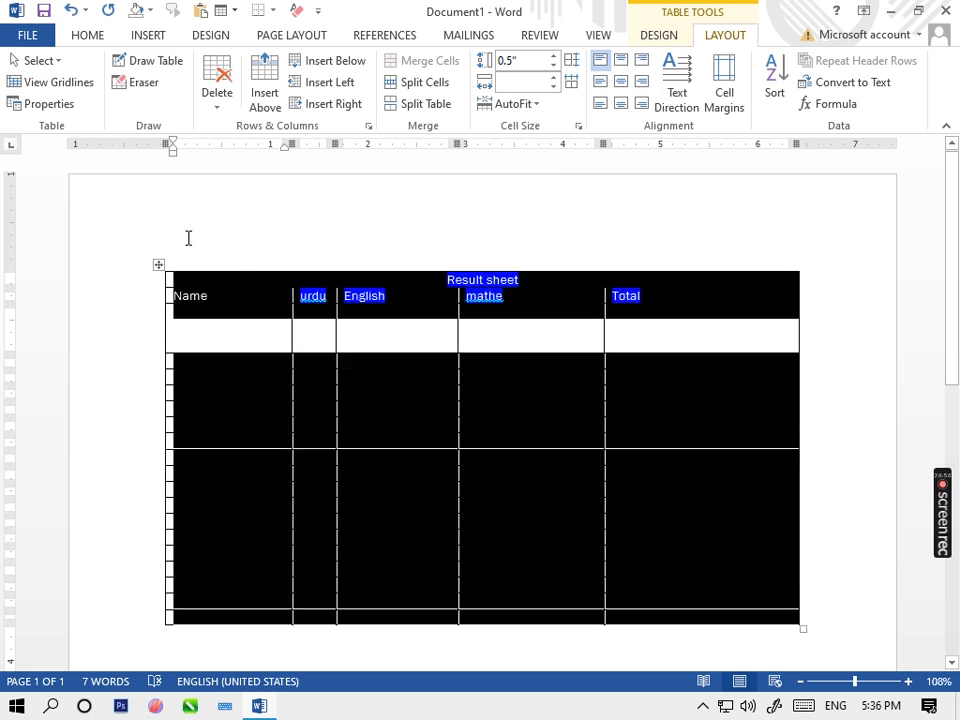
pyautogui.click(517, 108)
pyautogui.click(538, 173)
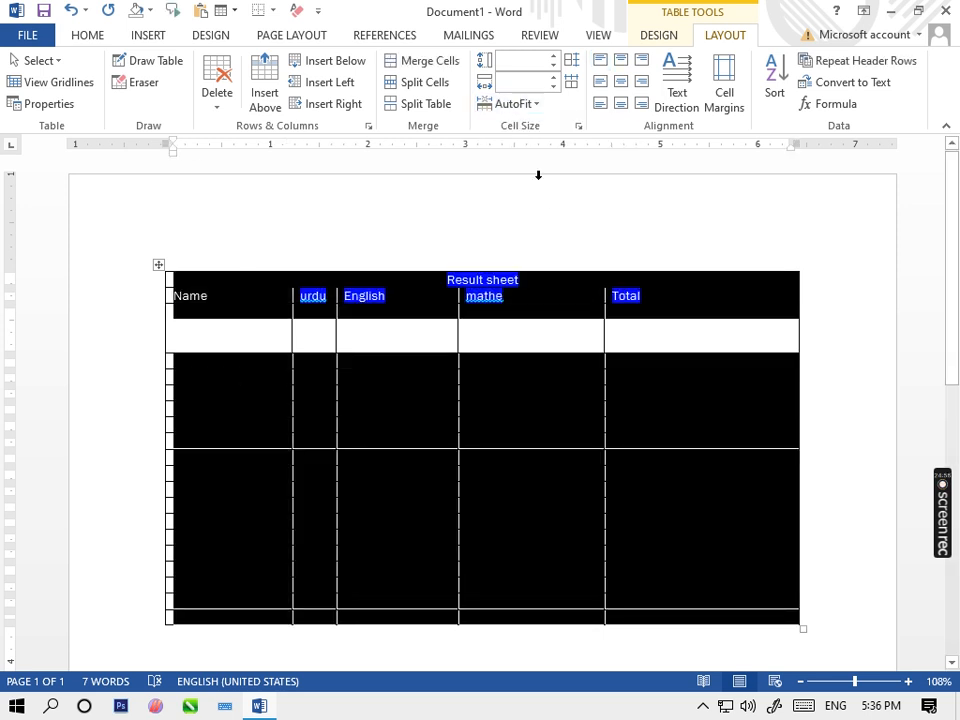
pyautogui.click(572, 84)
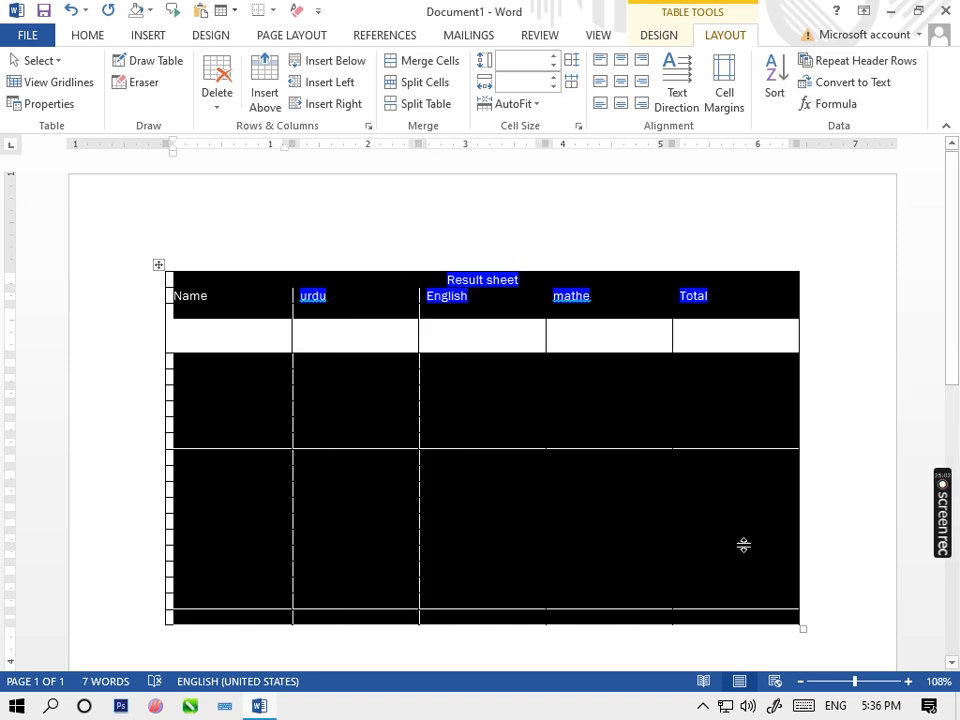
pyautogui.click(834, 499)
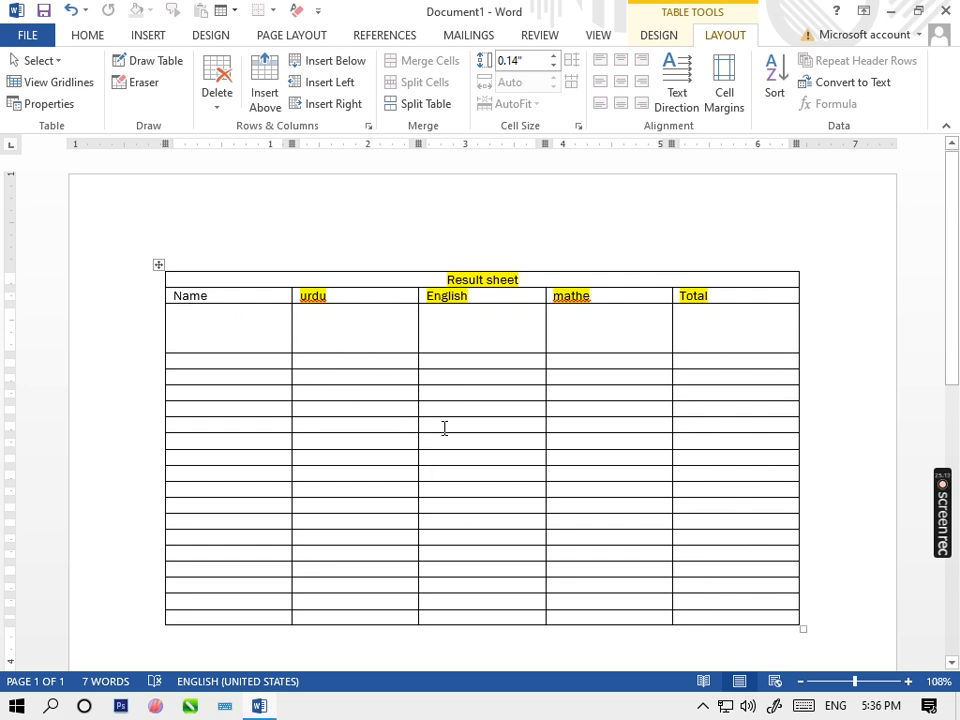
# - Distribute all the table's rows evenly in height
pyautogui.moveTo(808, 621); pyautogui.dragTo(175, 287)
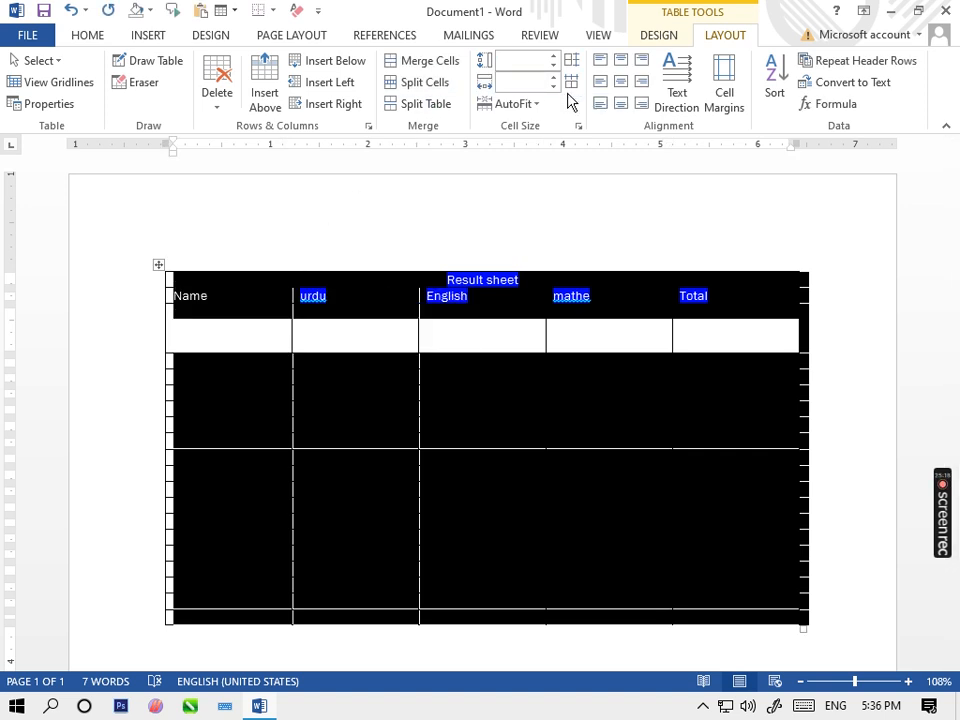
pyautogui.click(572, 62)
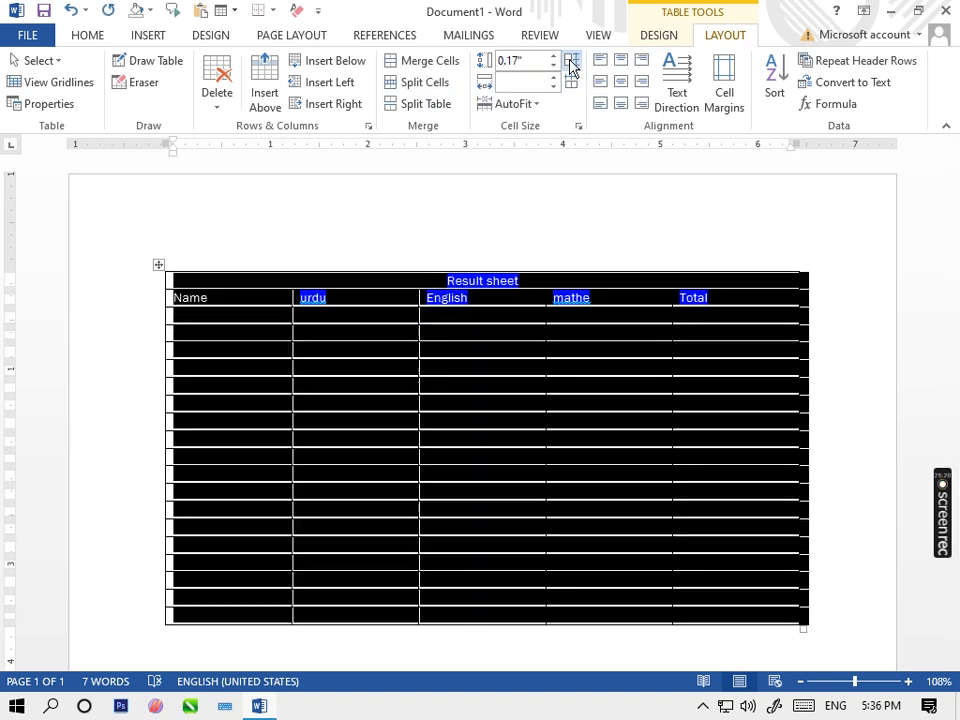
pyautogui.click(467, 407)
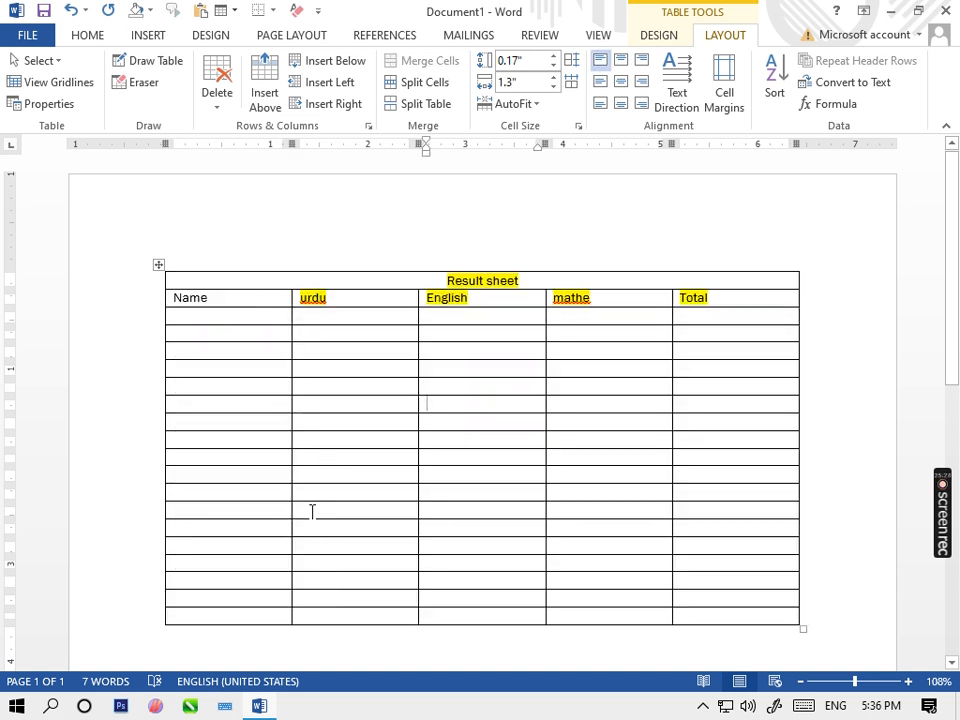
# - Increase the height of the Result sheet title row to 0.7"
pyautogui.moveTo(819, 608); pyautogui.dragTo(90, 249)
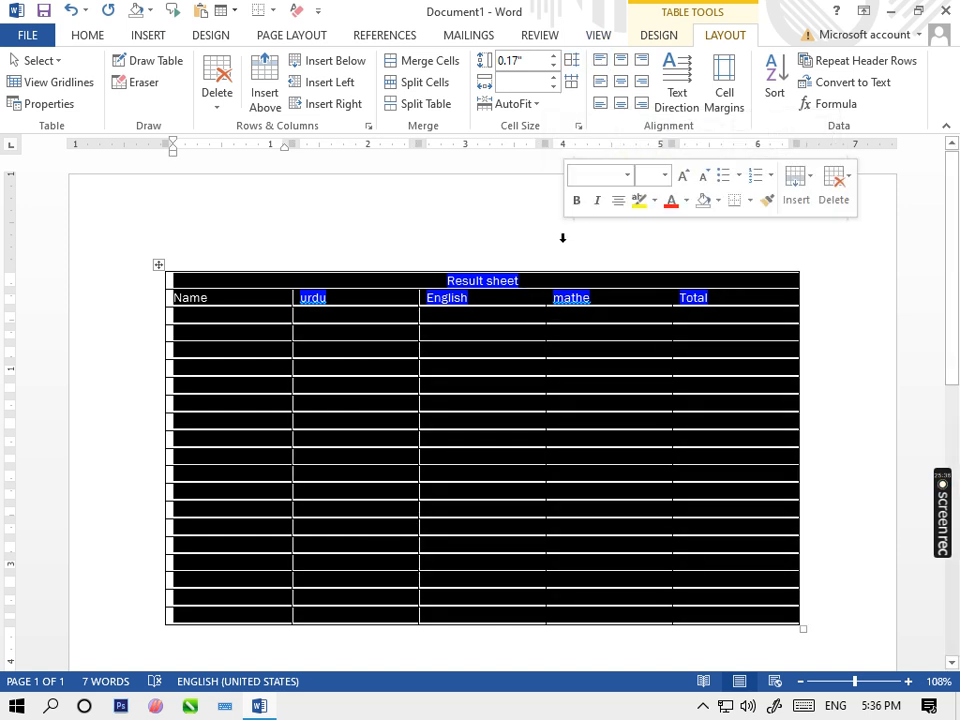
pyautogui.click(538, 287)
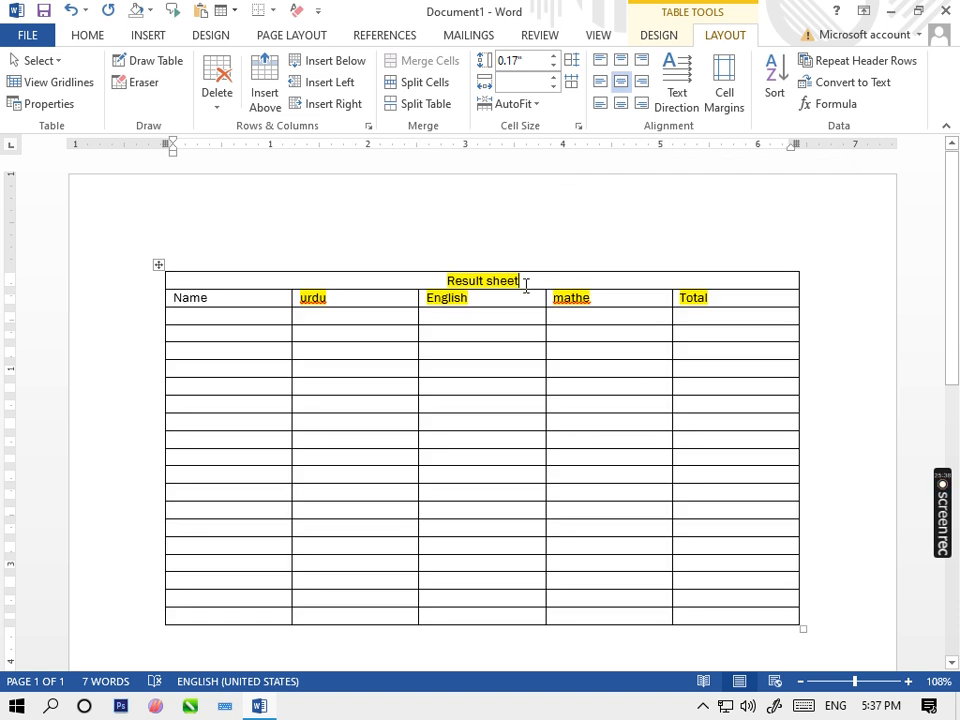
pyautogui.click(554, 58)
pyautogui.click(554, 58)
pyautogui.click(554, 58)
pyautogui.click(554, 58)
pyautogui.click(554, 58)
pyautogui.click(554, 58)
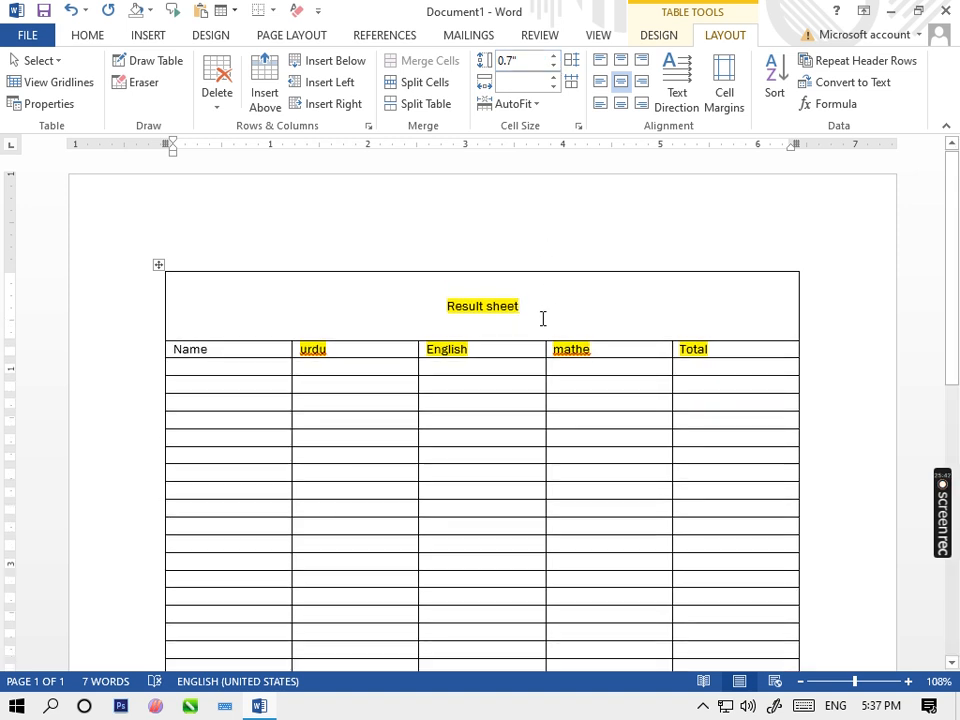
# - Align the Result sheet title with each of the nine cell alignments in turn, finishing with Align Center
pyautogui.moveTo(528, 319); pyautogui.dragTo(409, 296)
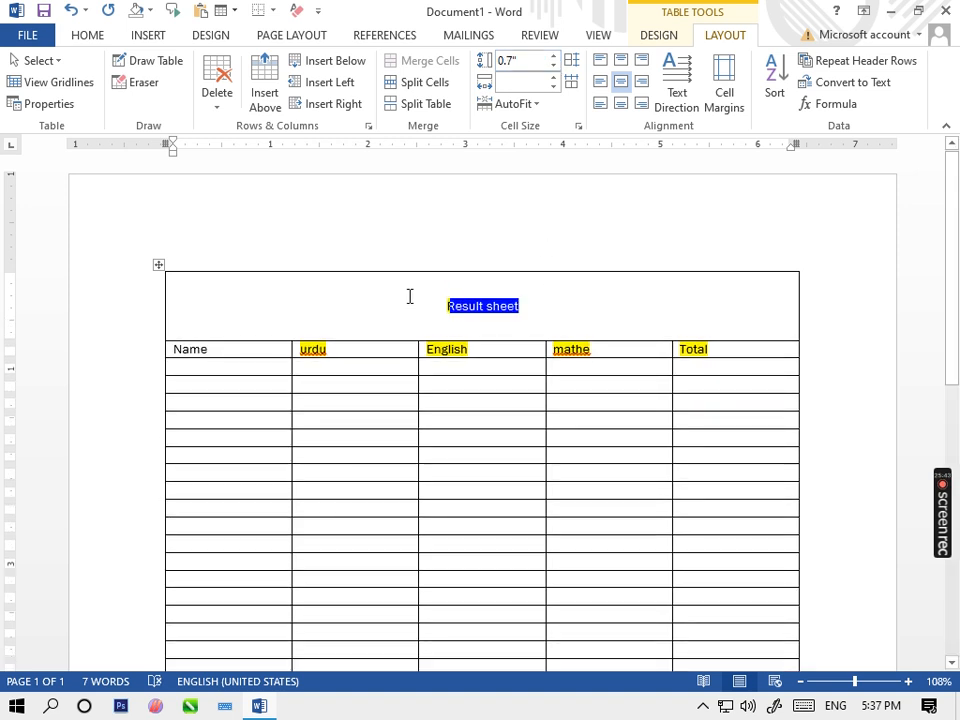
pyautogui.click(601, 64)
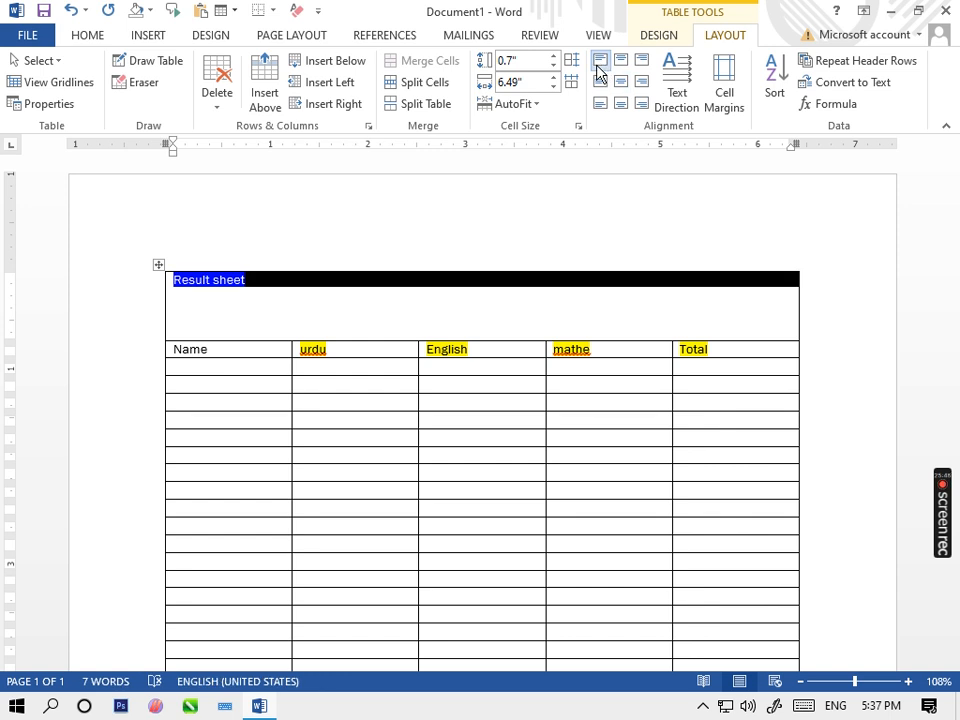
pyautogui.click(622, 63)
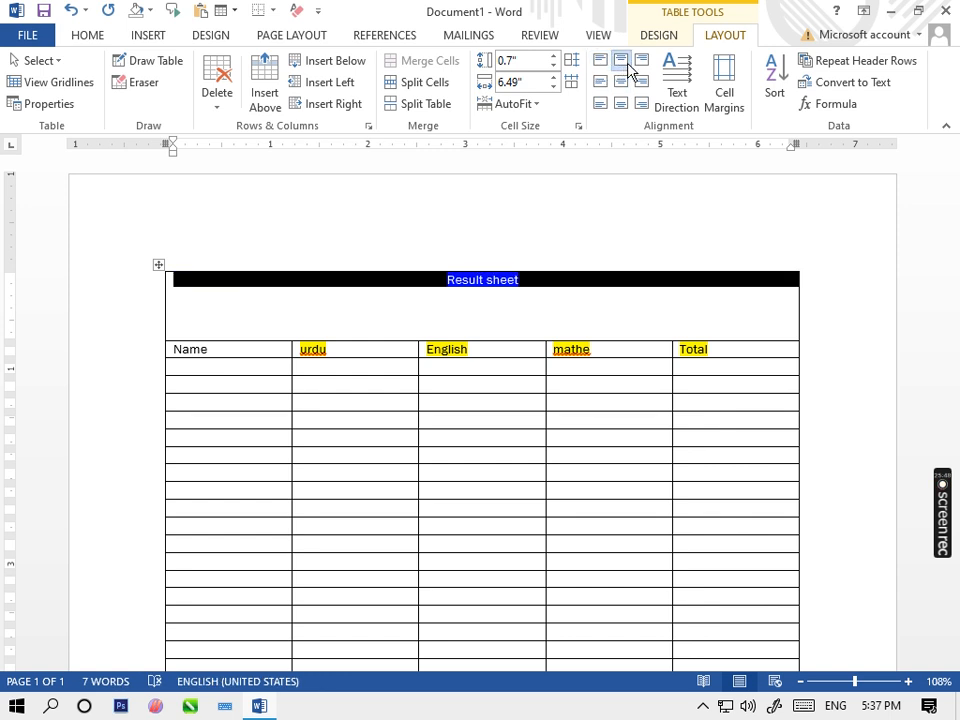
pyautogui.click(641, 63)
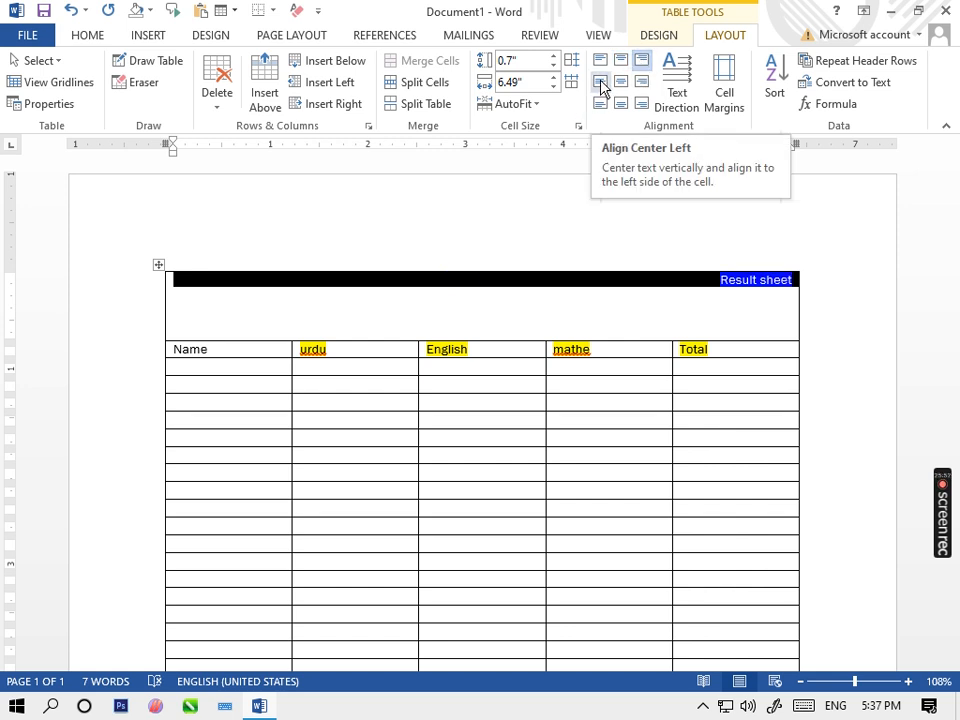
pyautogui.click(601, 85)
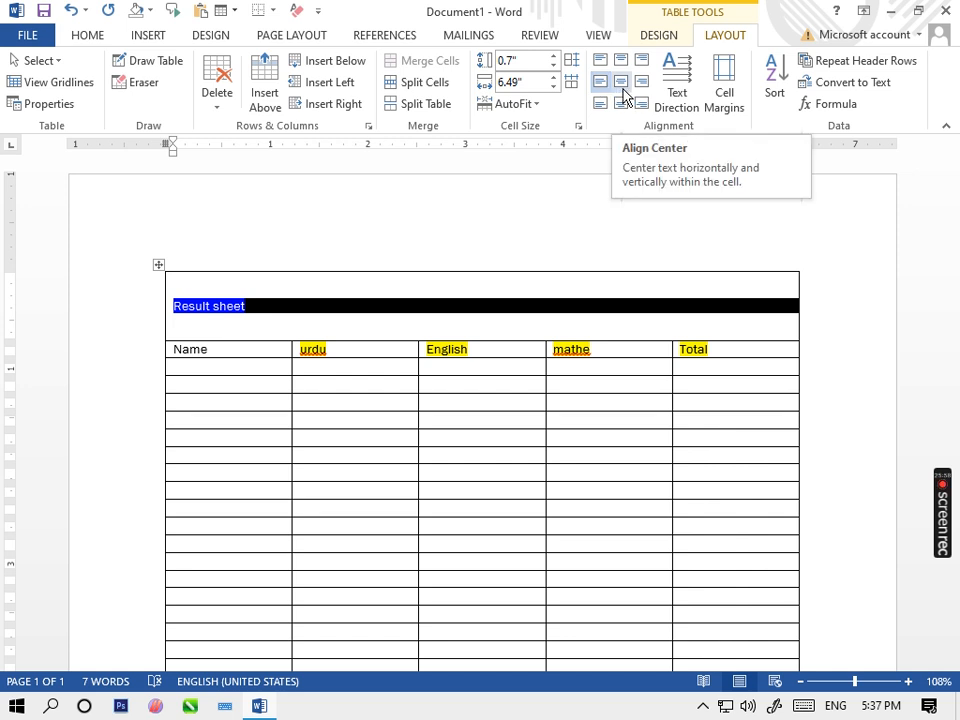
pyautogui.click(622, 85)
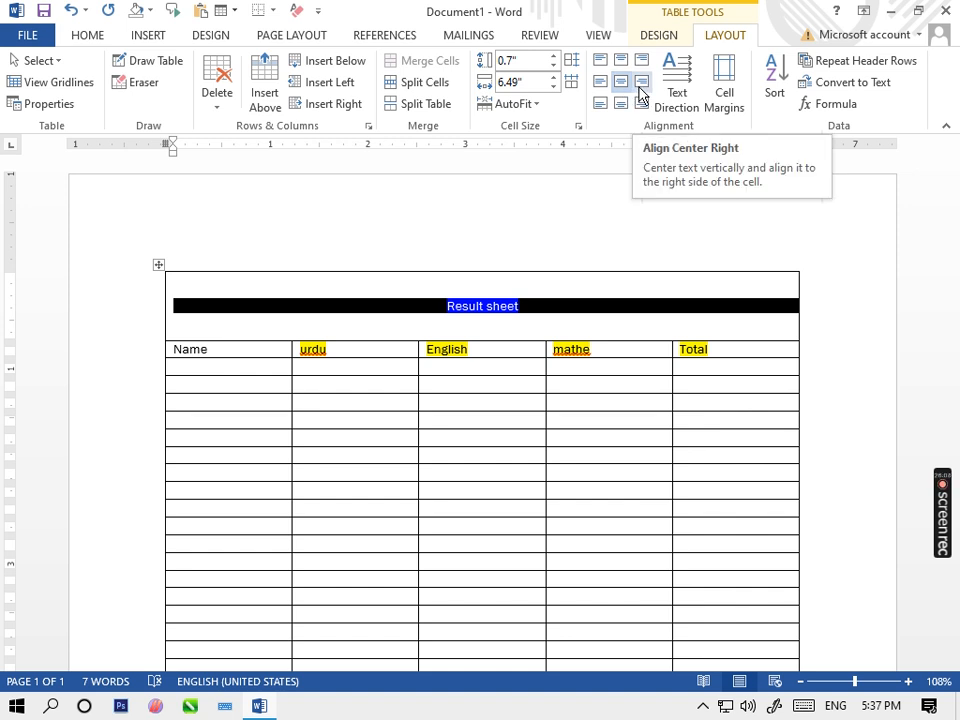
pyautogui.click(639, 84)
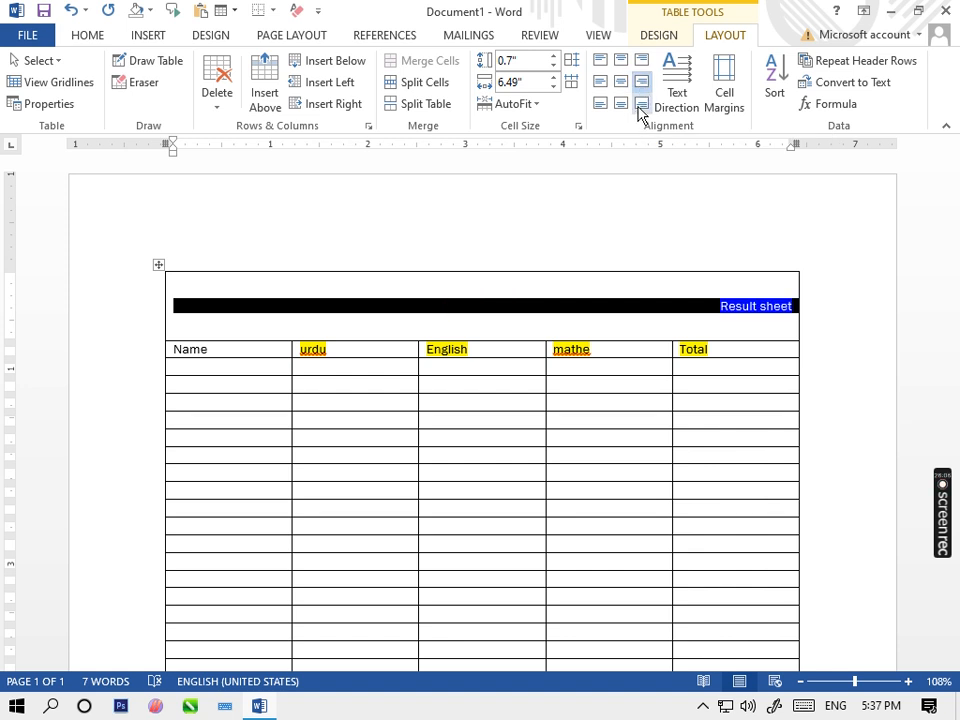
pyautogui.click(640, 106)
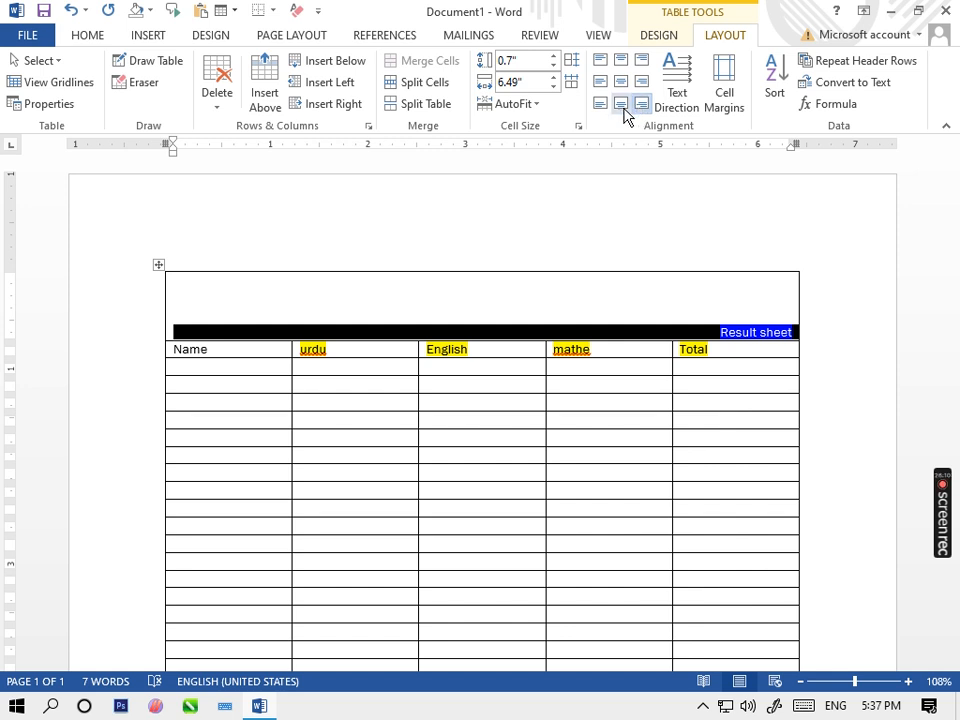
pyautogui.click(620, 106)
pyautogui.click(603, 108)
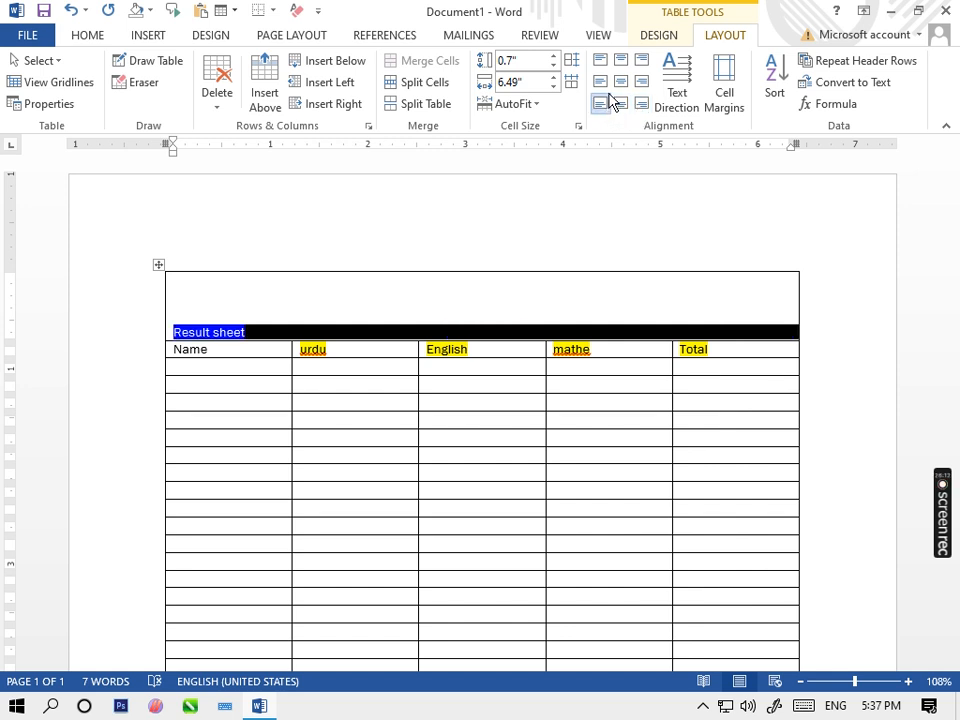
pyautogui.click(619, 88)
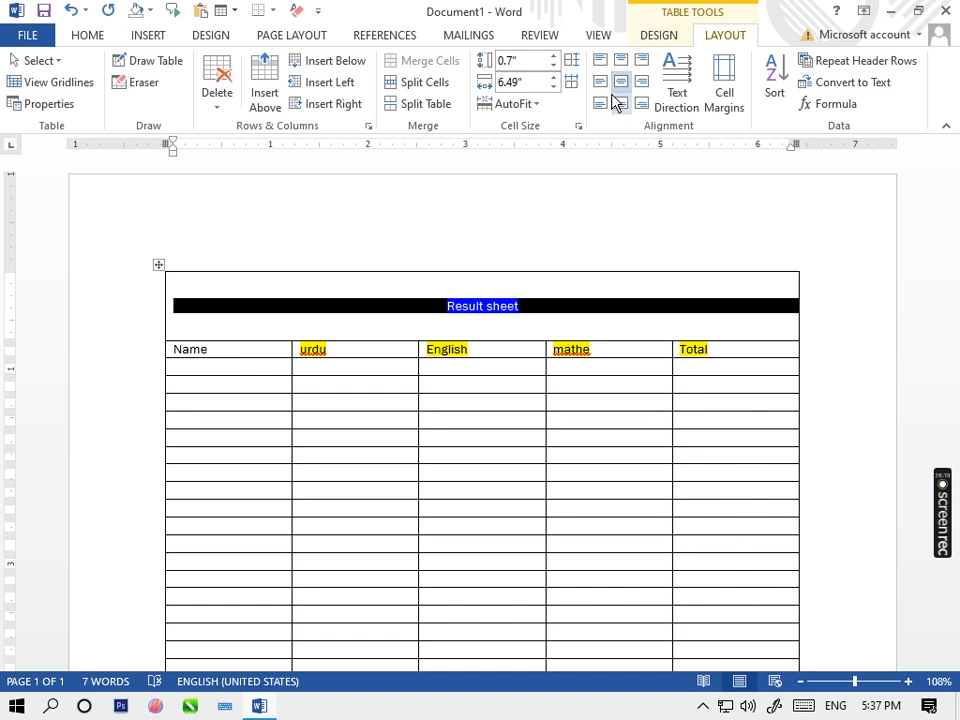
# - Reduce the height of the Result sheet title row to 0.1"
pyautogui.click(555, 66)
pyautogui.click(555, 66)
pyautogui.click(555, 66)
pyautogui.click(555, 66)
pyautogui.click(555, 66)
pyautogui.click(555, 66)
pyautogui.click(554, 66)
pyautogui.click(554, 58)
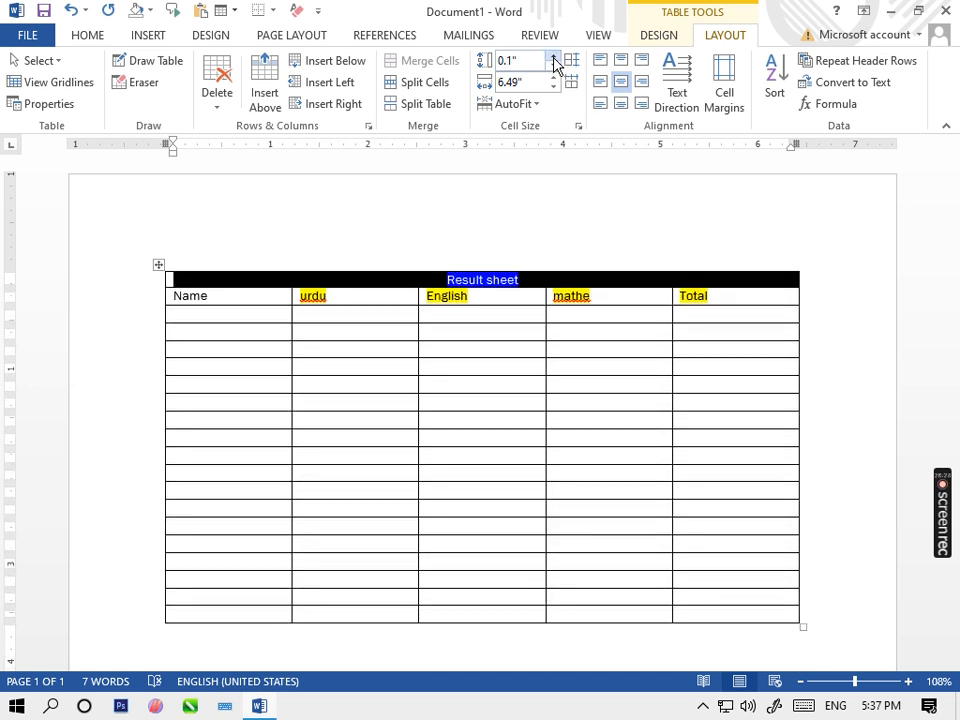
# - Cycle the text direction of the Result sheet title repeatedly, ending with the text running vertically from top to bottom
pyautogui.click(676, 92)
pyautogui.click(676, 87)
pyautogui.click(676, 87)
pyautogui.click(673, 88)
pyautogui.click(673, 88)
pyautogui.click(673, 88)
pyautogui.click(673, 88)
pyautogui.click(673, 88)
pyautogui.click(673, 88)
pyautogui.click(672, 88)
pyautogui.click(670, 88)
pyautogui.click(670, 88)
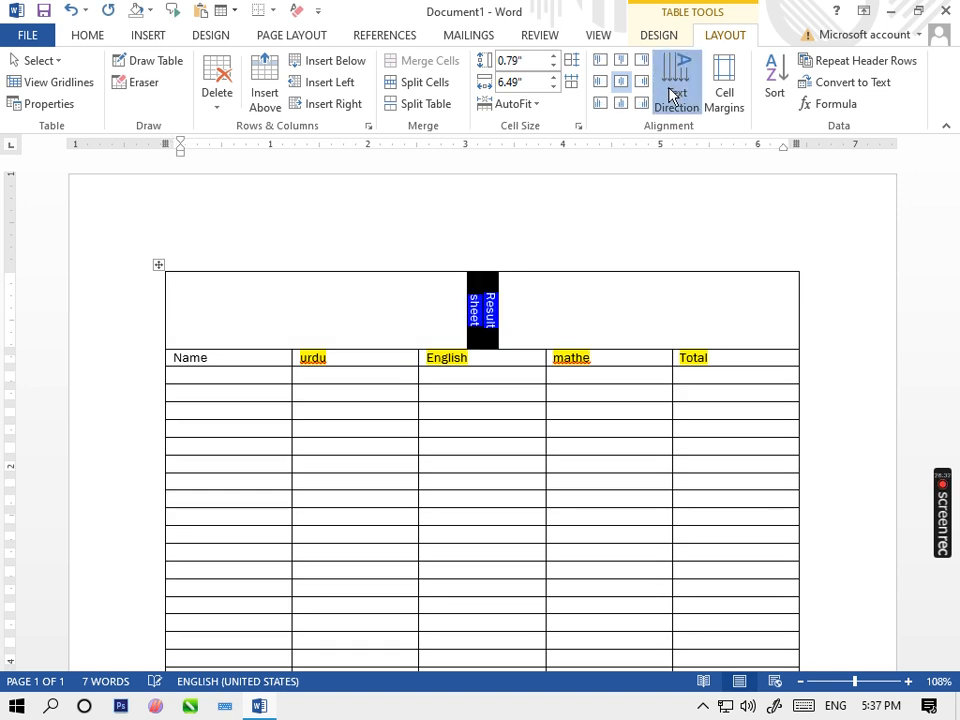
pyautogui.click(670, 88)
pyautogui.click(670, 88)
pyautogui.click(669, 88)
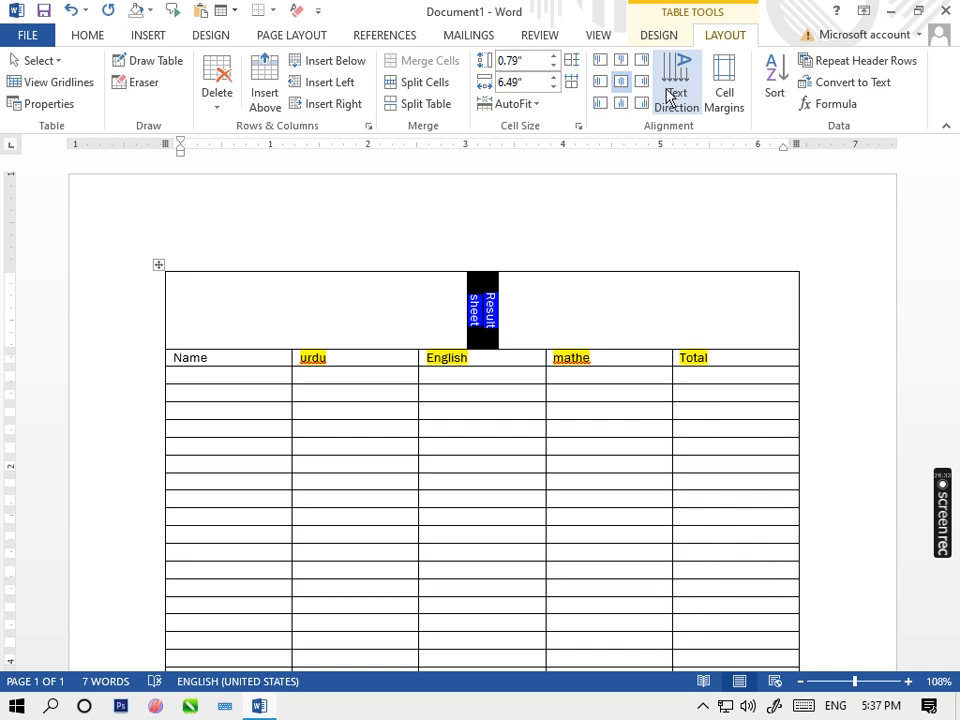
# - Apply different cell alignments in turn to the vertical Result sheet title, finishing with Align Bottom Right
pyautogui.click(621, 62)
pyautogui.click(603, 61)
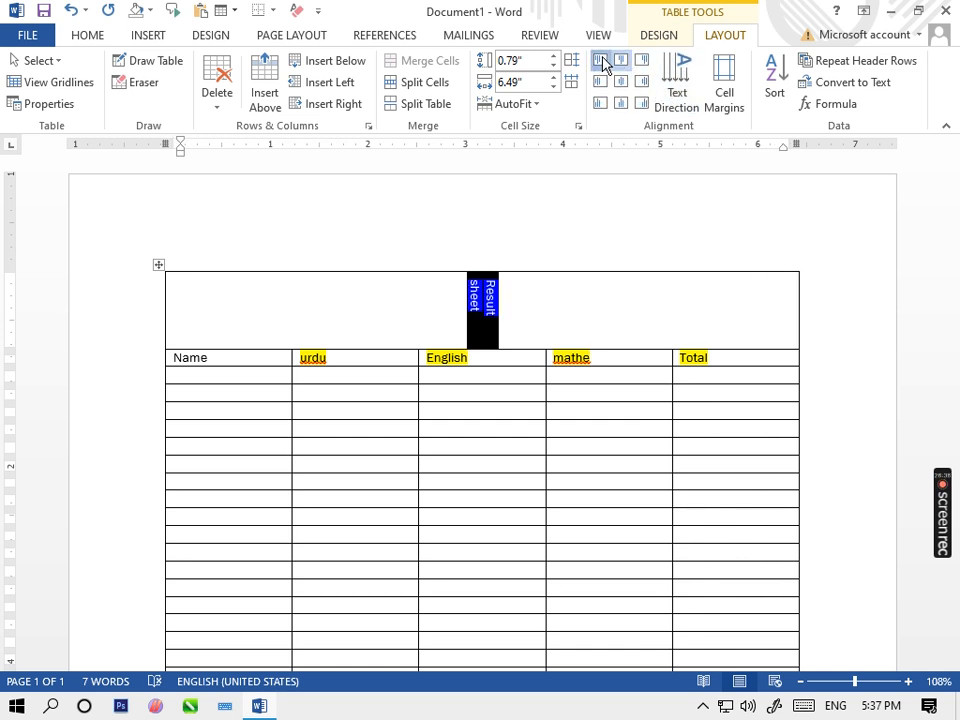
pyautogui.click(603, 80)
pyautogui.click(618, 84)
pyautogui.click(640, 84)
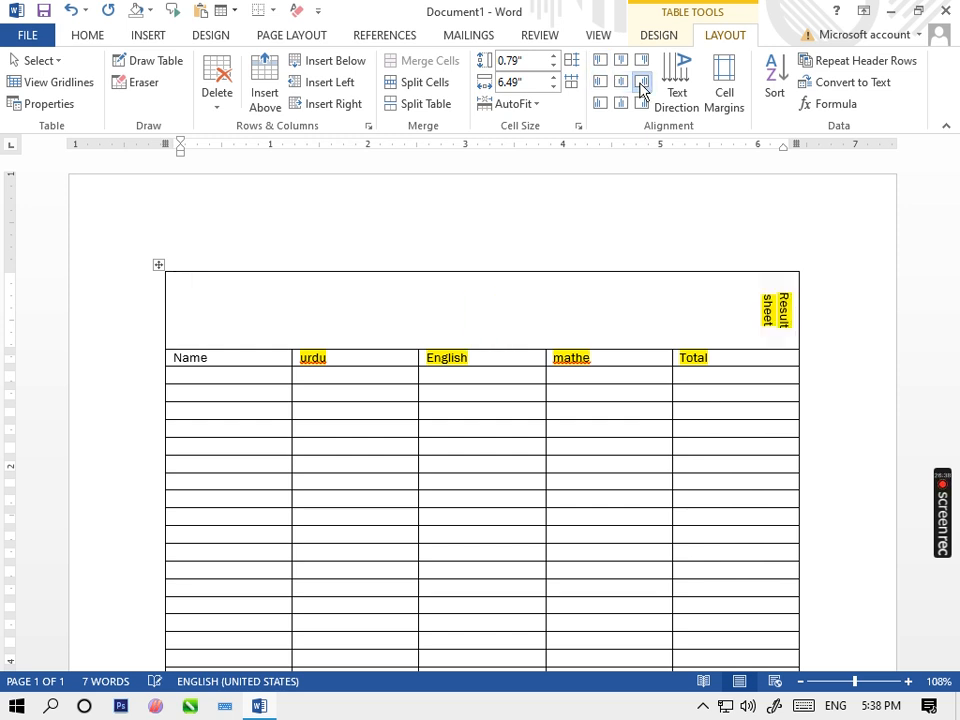
pyautogui.click(616, 104)
pyautogui.click(601, 103)
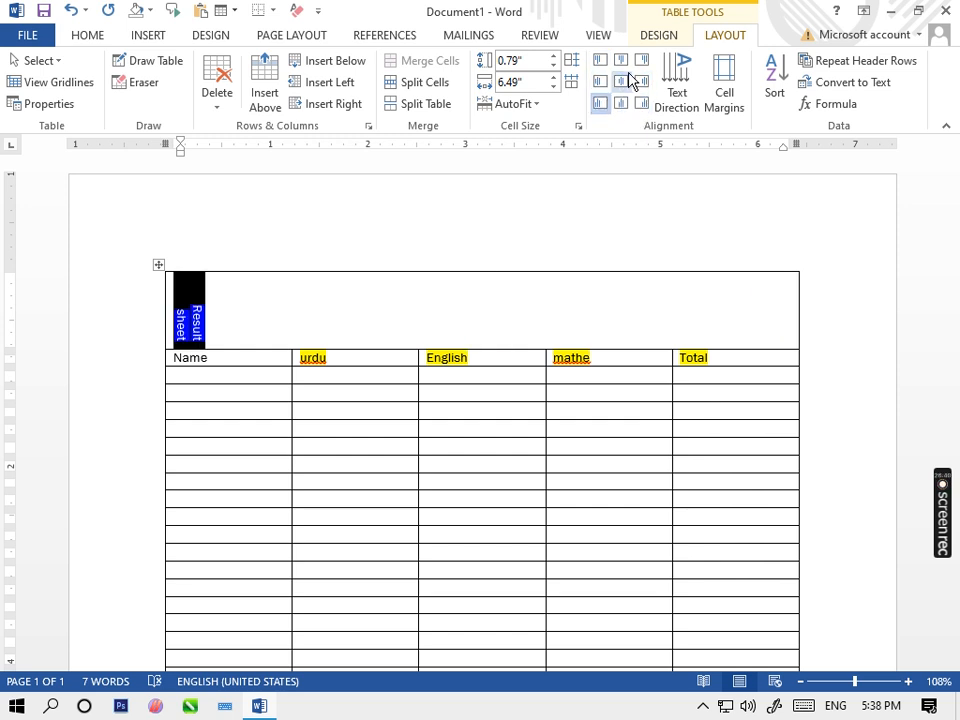
pyautogui.click(622, 81)
pyautogui.click(603, 82)
pyautogui.click(620, 62)
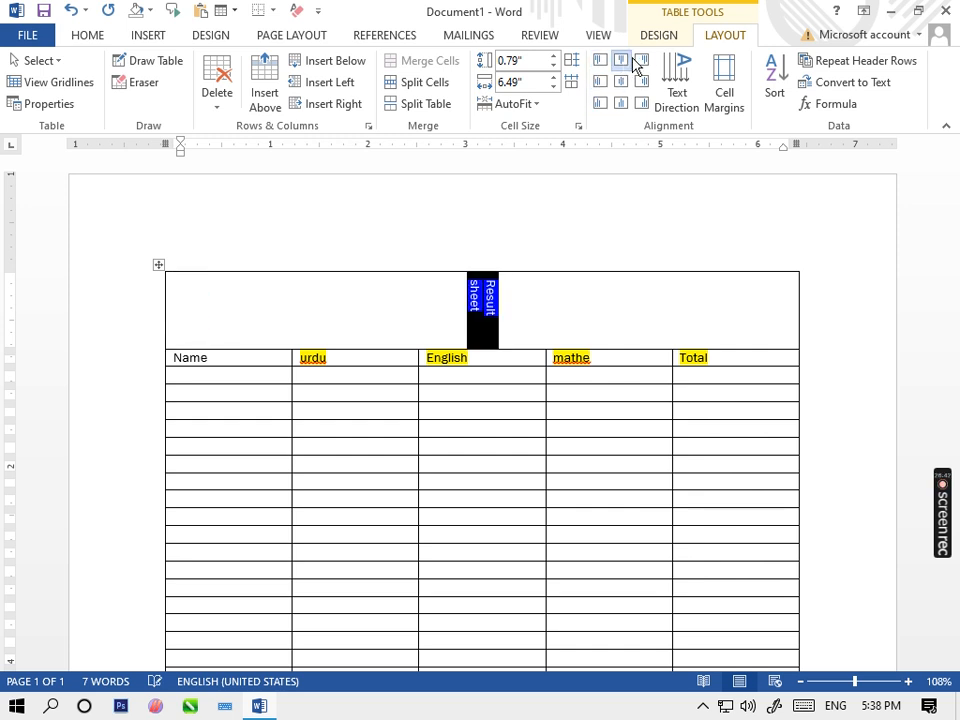
pyautogui.click(641, 82)
pyautogui.click(620, 100)
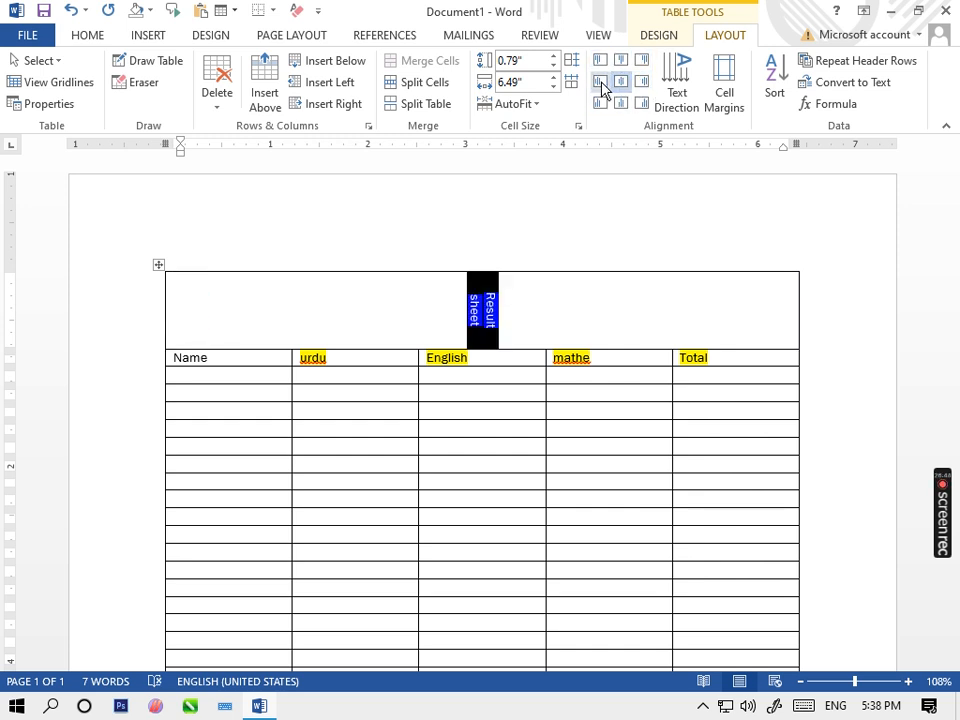
pyautogui.click(600, 103)
pyautogui.click(641, 103)
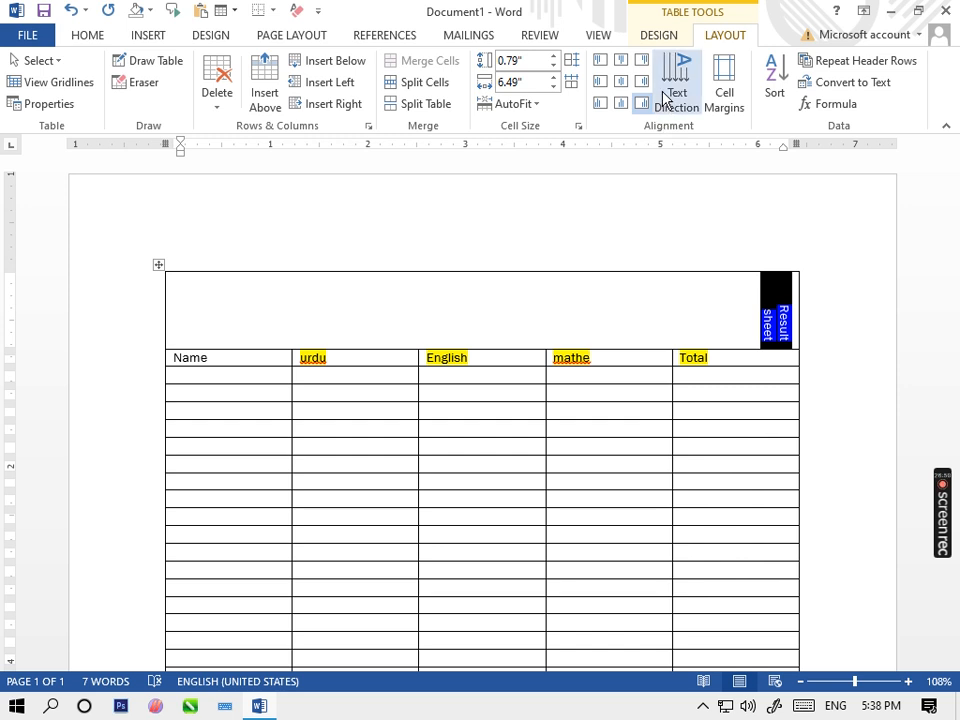
# - Undo the title's alignment, text direction and row height changes back to a centered horizontal title in a 0.01" row
pyautogui.hotkey('ctrl', 'z')
pyautogui.hotkey('ctrl', 'z')
pyautogui.hotkey('ctrl', 'z')
pyautogui.hotkey('ctrl', 'z')
pyautogui.hotkey('ctrl', 'z')
pyautogui.hotkey('ctrl', 'z')
pyautogui.hotkey('ctrl', 'z')
pyautogui.hotkey('ctrl', 'z')
pyautogui.hotkey('ctrl', 'z')
pyautogui.hotkey('ctrl', 'z')
pyautogui.hotkey('ctrl', 'z')
pyautogui.hotkey('ctrl', 'z')
pyautogui.hotkey('ctrl', 'z')
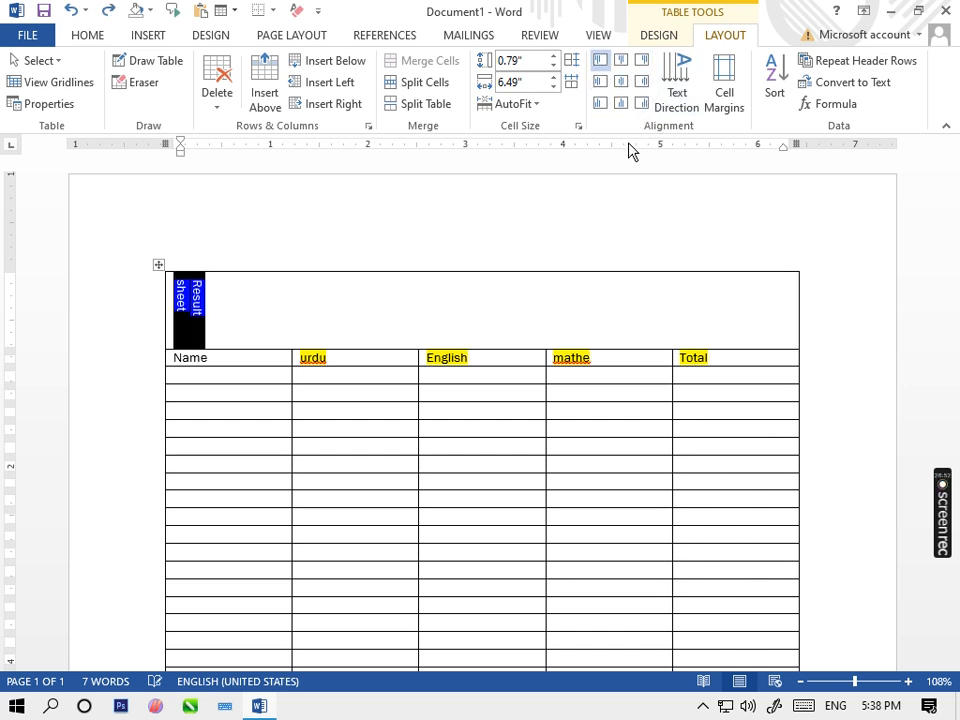
pyautogui.hotkey('ctrl', 'z')
pyautogui.hotkey('ctrl', 'z')
pyautogui.hotkey('ctrl', 'z')
pyautogui.hotkey('ctrl', 'z')
pyautogui.hotkey('ctrl', 'z')
pyautogui.hotkey('ctrl', 'z')
pyautogui.hotkey('ctrl', 'z')
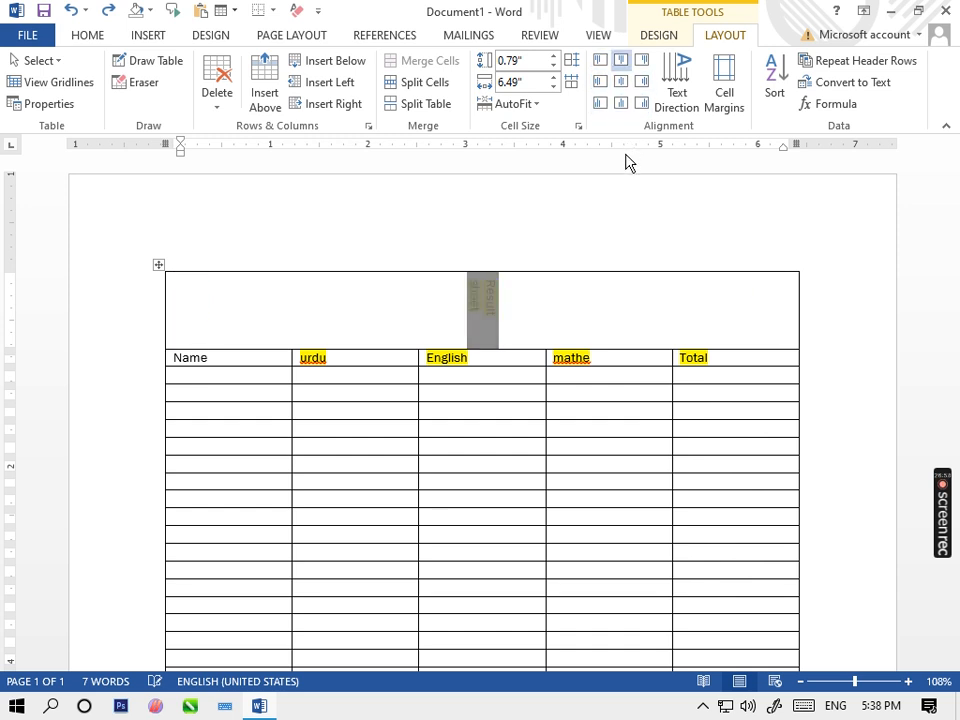
pyautogui.hotkey('ctrl', 'z')
pyautogui.hotkey('ctrl', 'z')
pyautogui.hotkey('ctrl', 'z')
pyautogui.hotkey('ctrl', 'z')
pyautogui.hotkey('ctrl', 'z')
pyautogui.hotkey('ctrl', 'z')
pyautogui.hotkey('ctrl', 'z')
pyautogui.hotkey('ctrl', 'z')
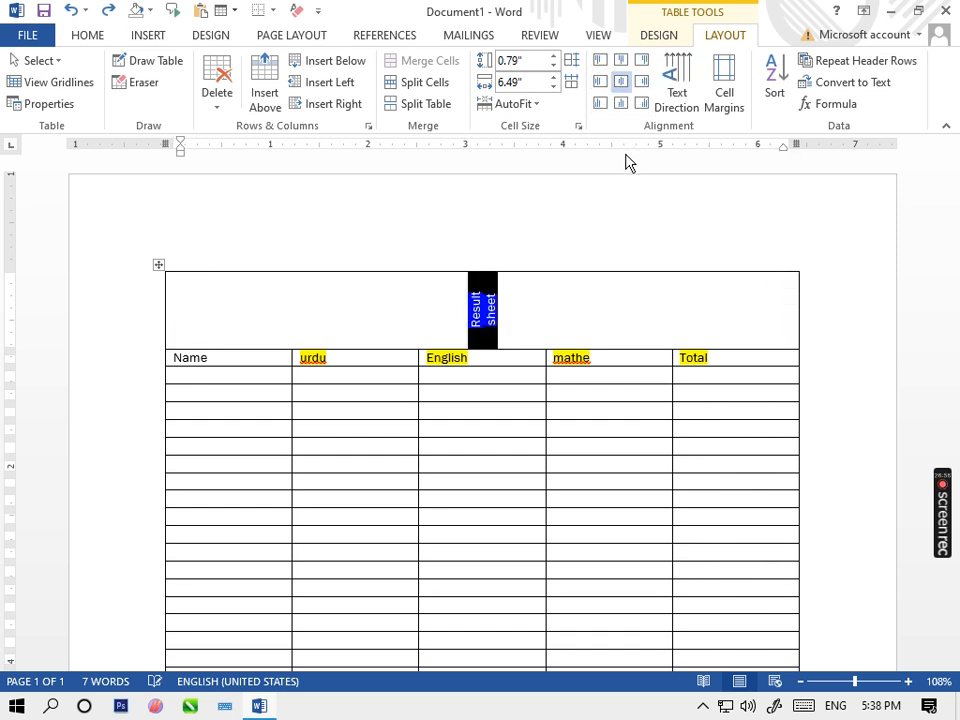
pyautogui.hotkey('ctrl', 'z')
pyautogui.hotkey('ctrl', 'z')
pyautogui.hotkey('ctrl', 'z')
pyautogui.hotkey('ctrl', 'z')
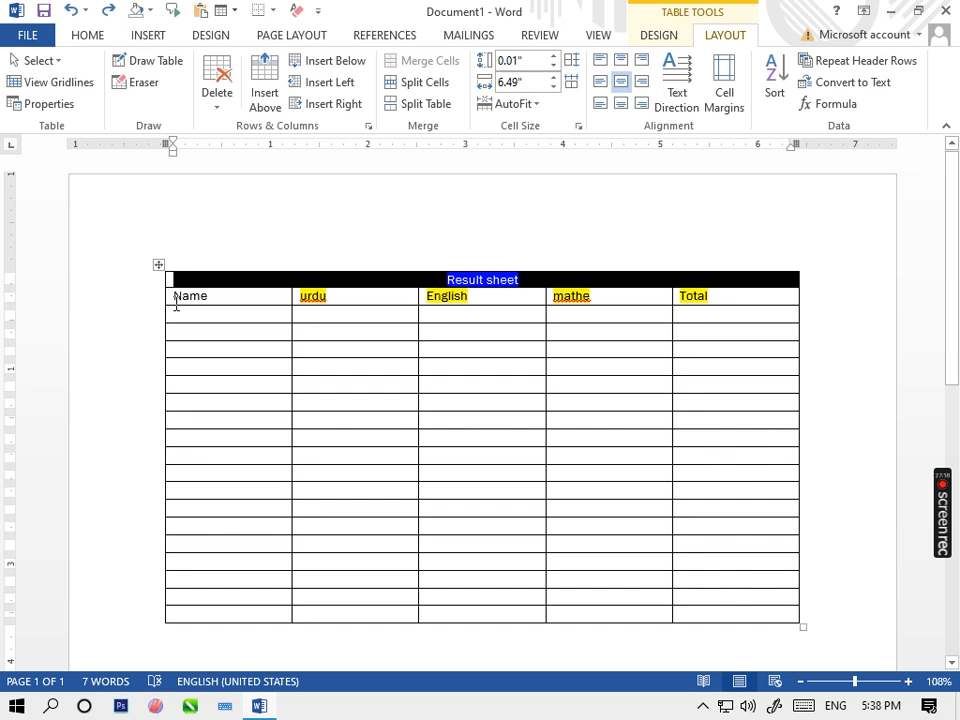
# - Try a default left cell margin of 0 for the table and undo it
pyautogui.click(743, 111)
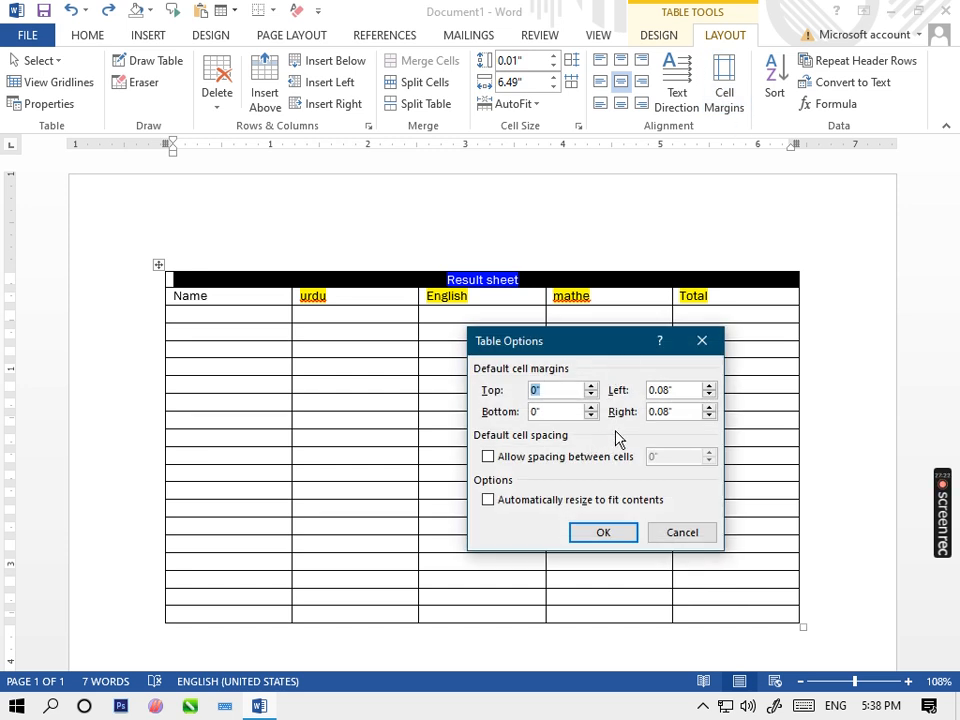
pyautogui.moveTo(671, 391); pyautogui.dragTo(648, 390)
pyautogui.press('BackSpace')
pyautogui.write('0')
pyautogui.click(612, 536)
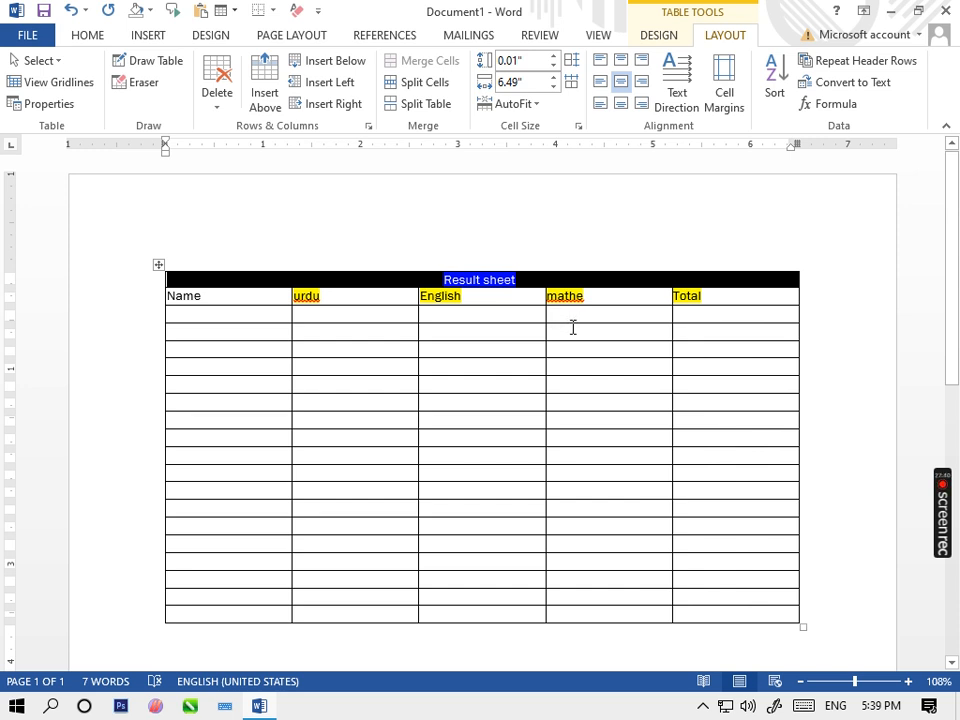
pyautogui.hotkey('ctrl', 'z')
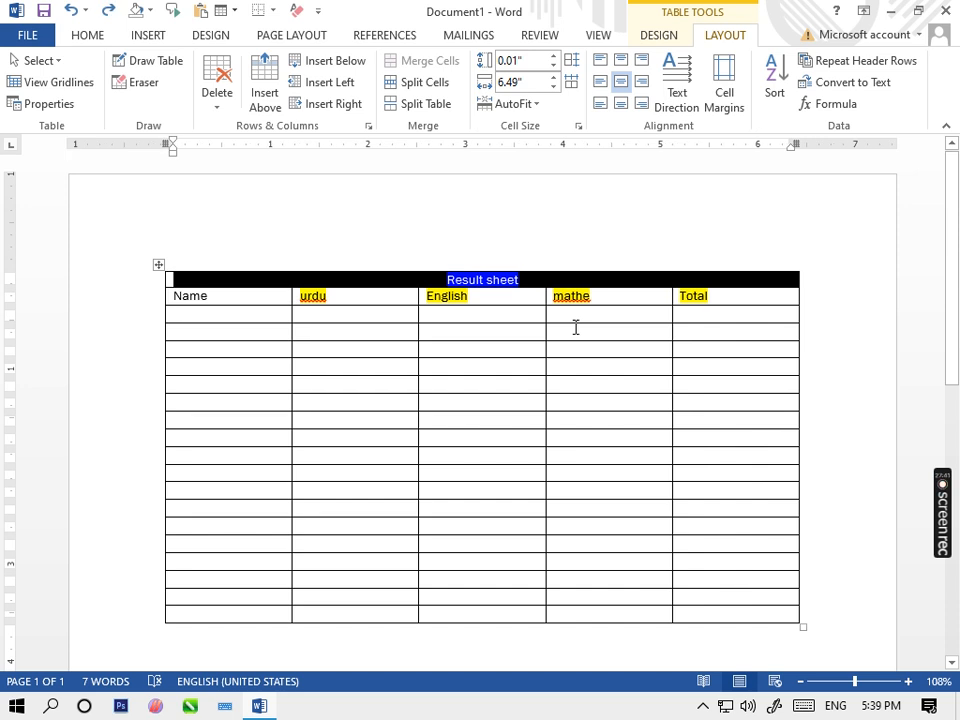
# - Increase the table's default left cell margin
pyautogui.click(721, 113)
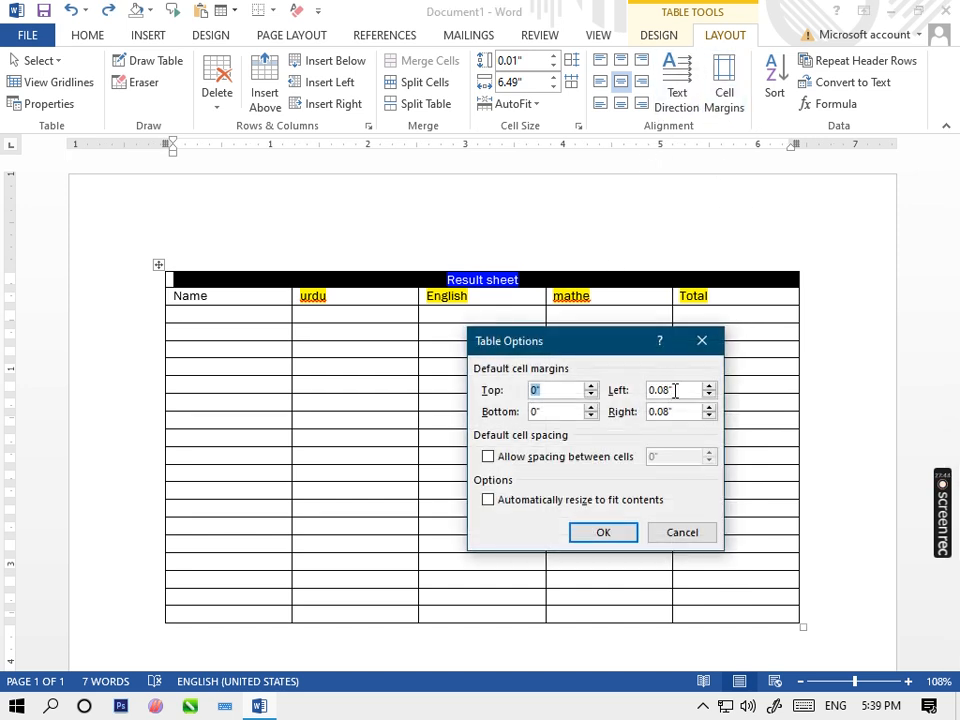
pyautogui.click(670, 390)
pyautogui.click(598, 533)
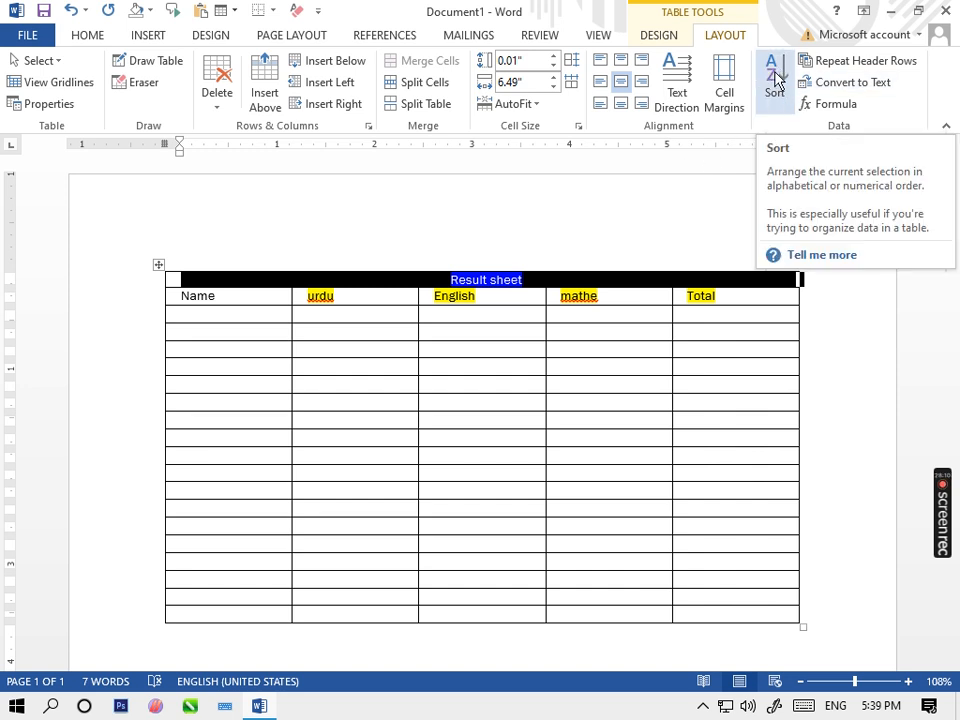
# - Enter three students' names in the first rows under the Name header, with a blank line after the first one
pyautogui.click(210, 314)
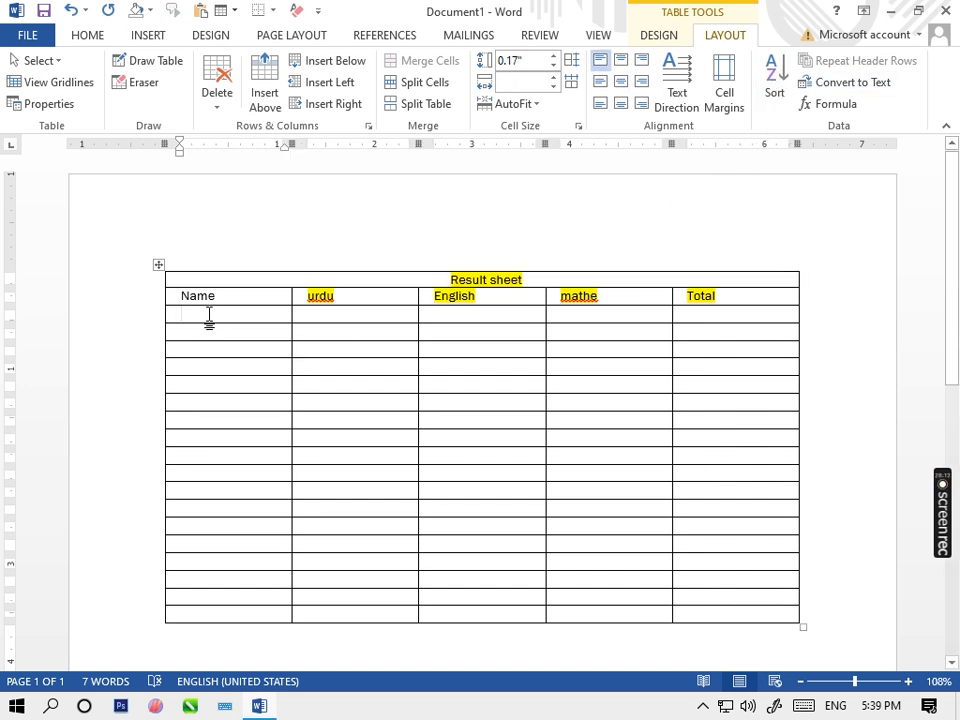
pyautogui.write('Zu')
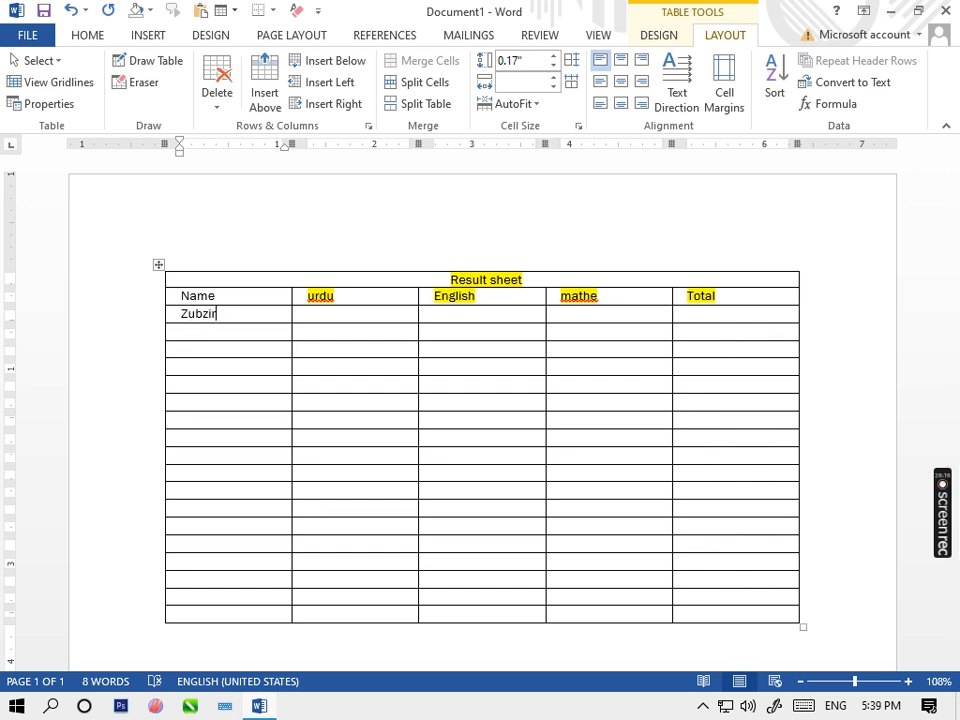
pyautogui.write('bzir')
pyautogui.press('Return')
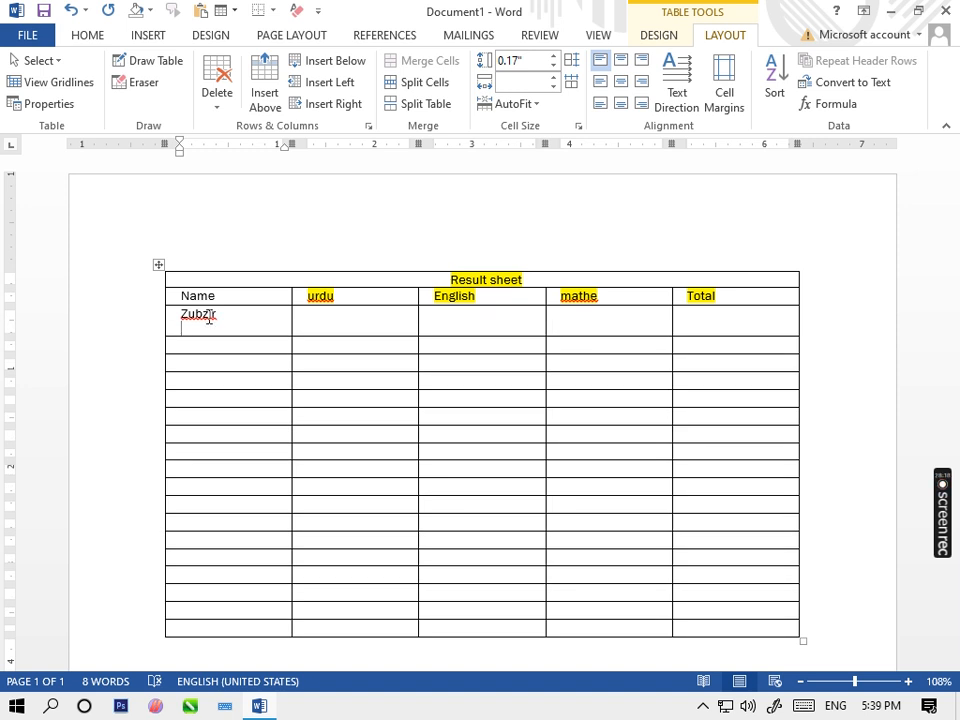
pyautogui.write('khaan')
pyautogui.click(199, 366)
pyautogui.write('jamal')
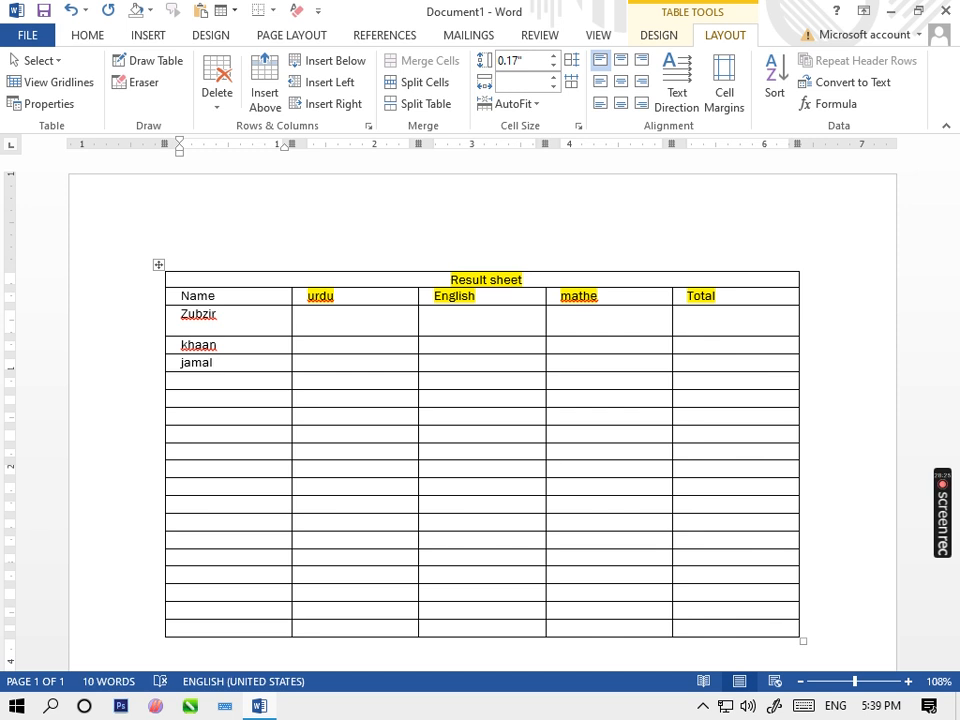
# - Enter four more students' names in the next rows of the Name column
pyautogui.click(197, 380)
pyautogui.write('kamal')
pyautogui.click(206, 396)
pyautogui.write('sameer')
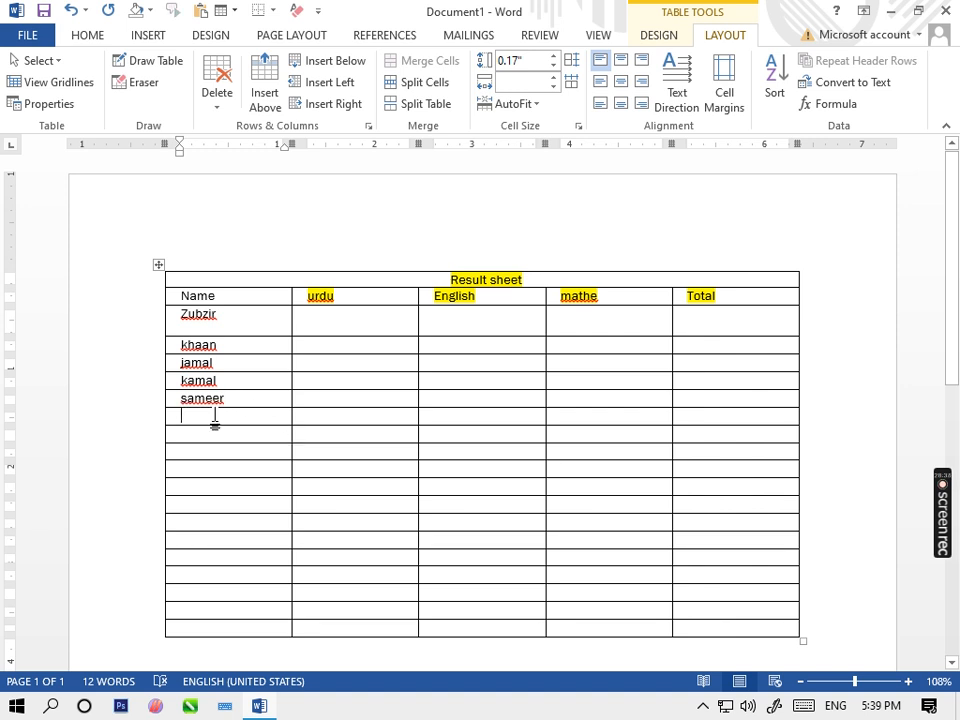
pyautogui.write('samee')
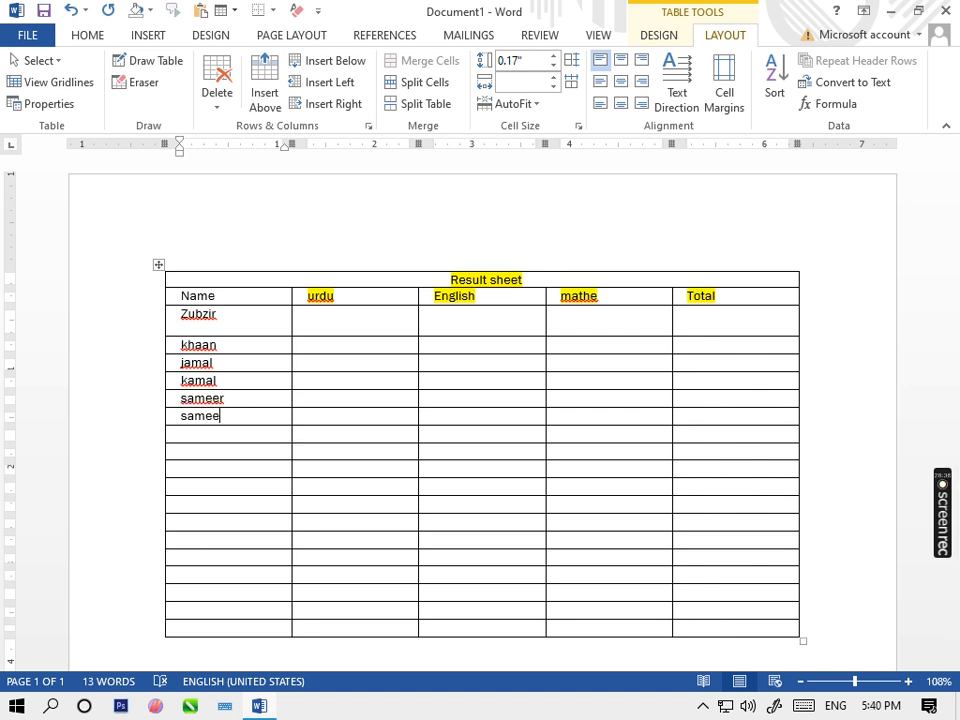
pyautogui.click(195, 437)
pyautogui.write('a')
pyautogui.write('han')
pyautogui.write('d')
pyautogui.write('d')
pyautogui.click(356, 455)
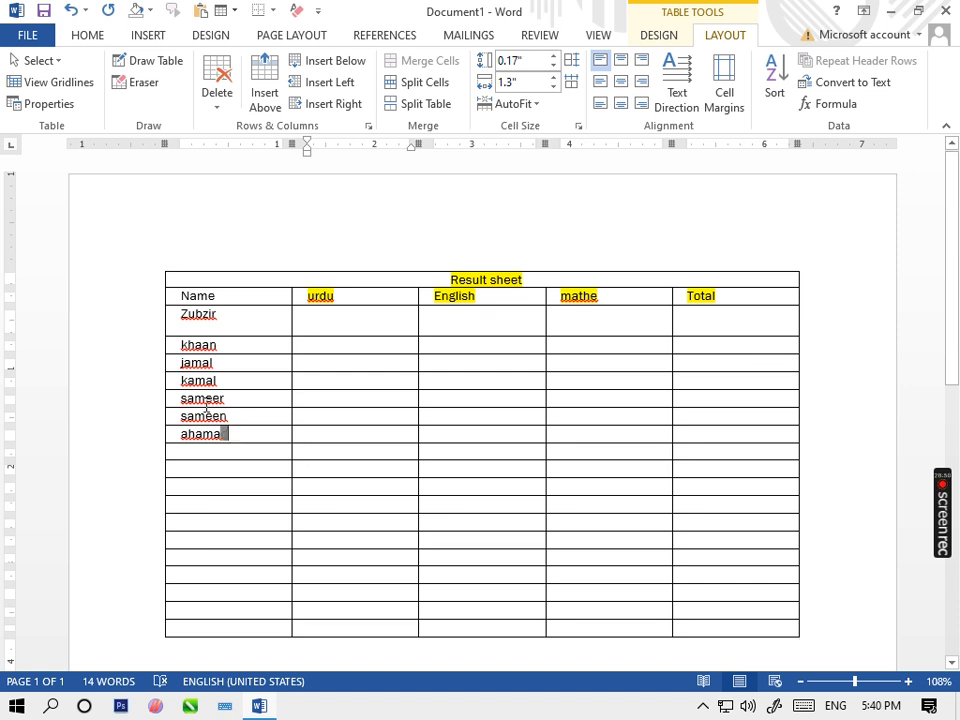
# - Sort the seven student names by Column 1 as text in ascending order, with no header row
pyautogui.moveTo(223, 433); pyautogui.dragTo(167, 306)
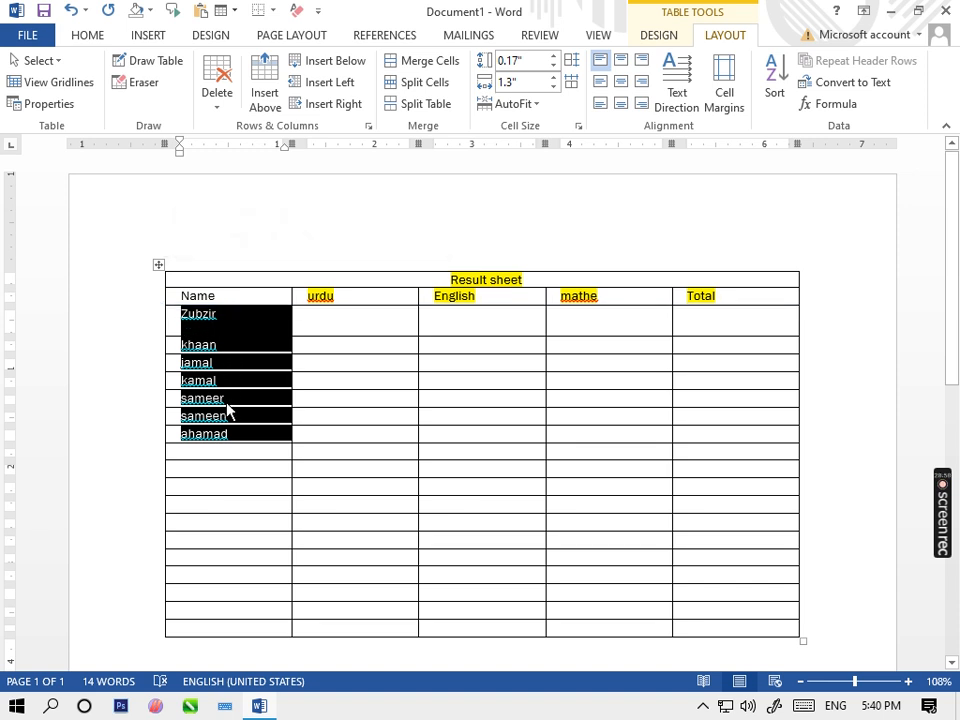
pyautogui.click(776, 96)
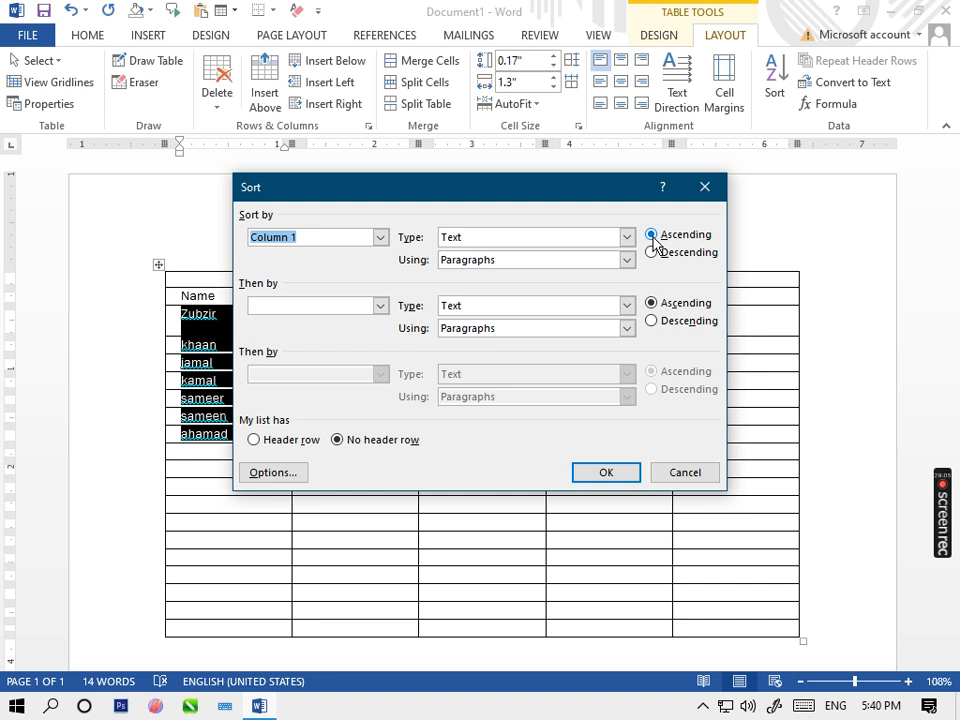
pyautogui.click(626, 477)
pyautogui.click(438, 538)
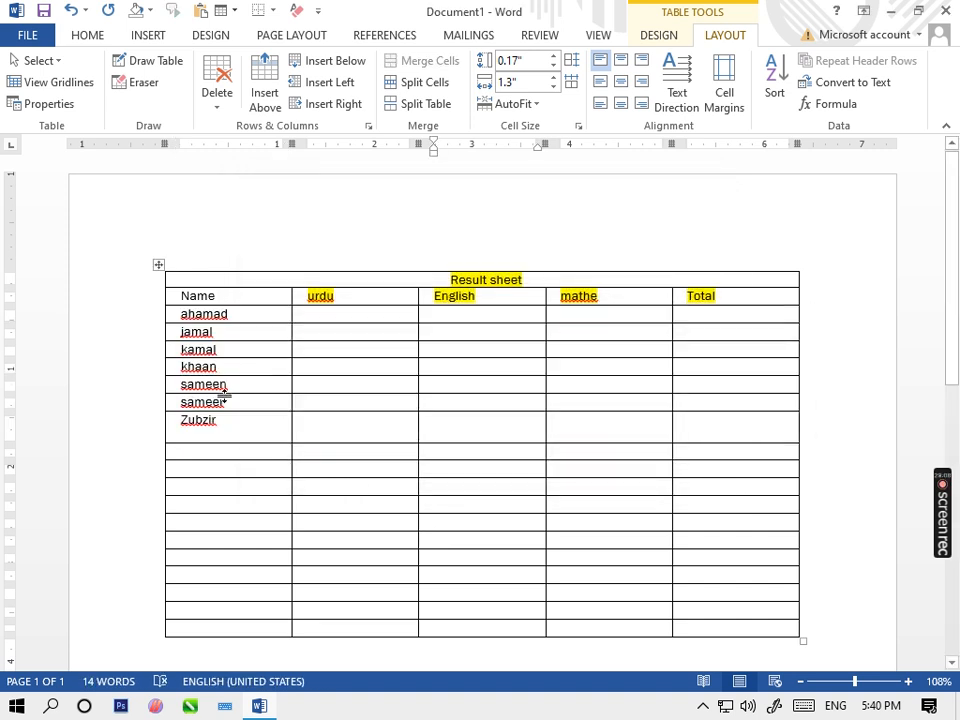
# - Sort the seven student names by Column 1 as text in descending order
pyautogui.moveTo(252, 430); pyautogui.dragTo(174, 313)
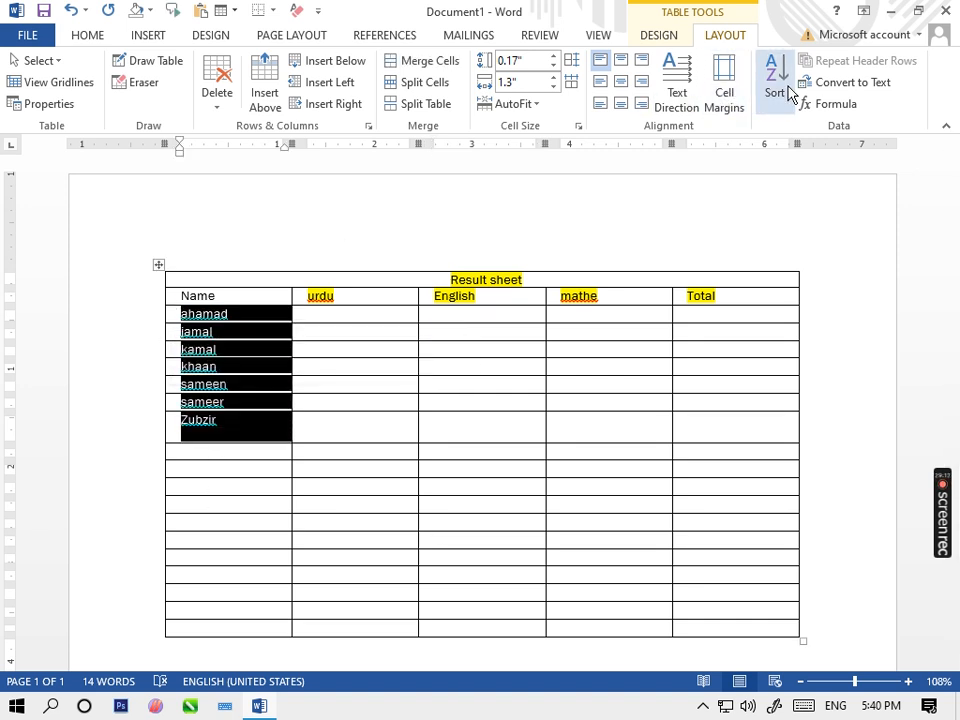
pyautogui.click(788, 88)
pyautogui.click(684, 252)
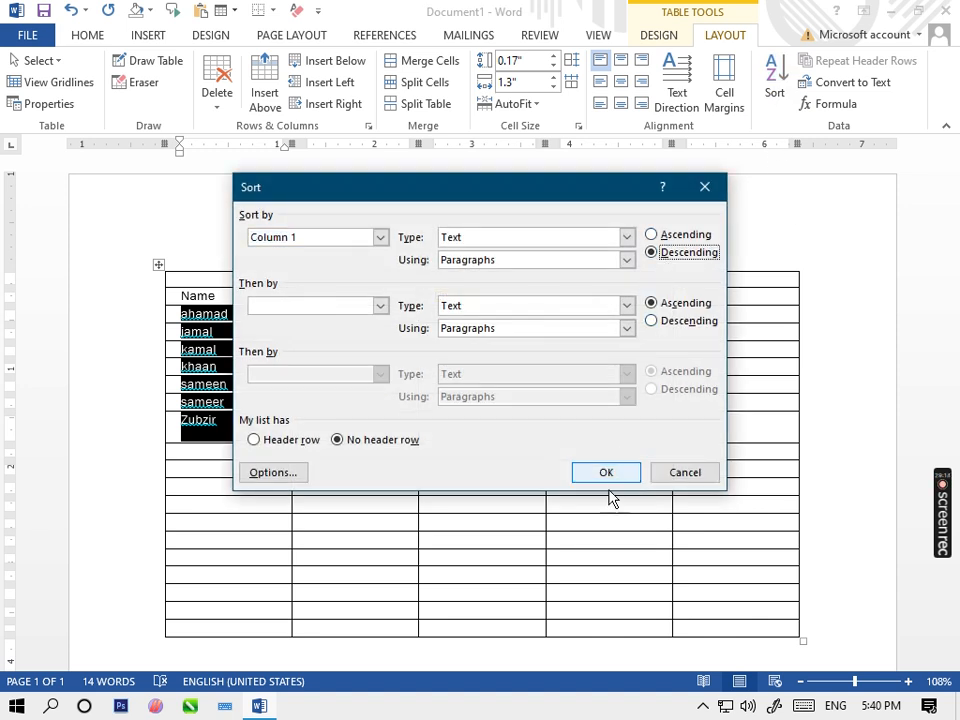
pyautogui.click(606, 480)
pyautogui.click(436, 486)
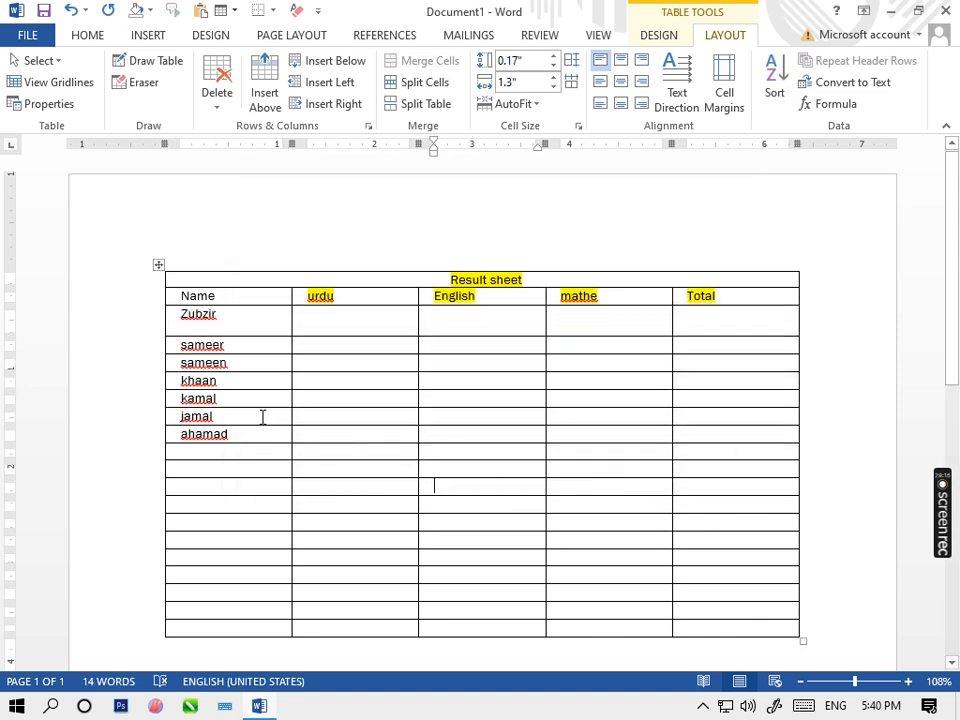
# - Enter the numbers 1, 2, 5, 10 and 90 in consecutive cells below the student names
pyautogui.doubleClick(185, 457)
pyautogui.click(197, 451)
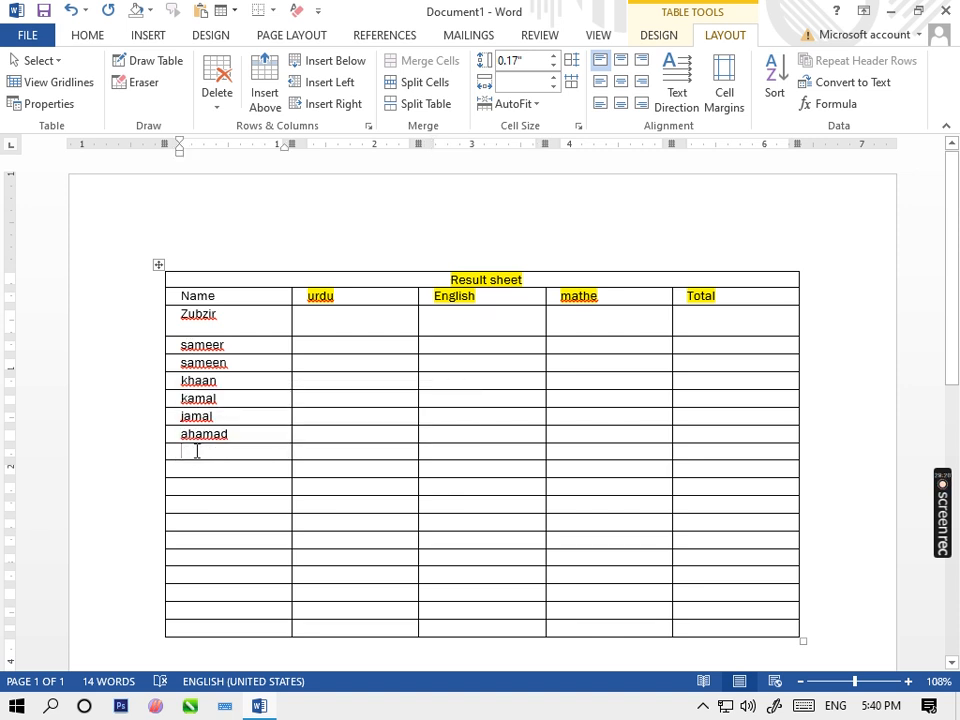
pyautogui.write('1')
pyautogui.click(182, 467)
pyautogui.write('2')
pyautogui.write('5')
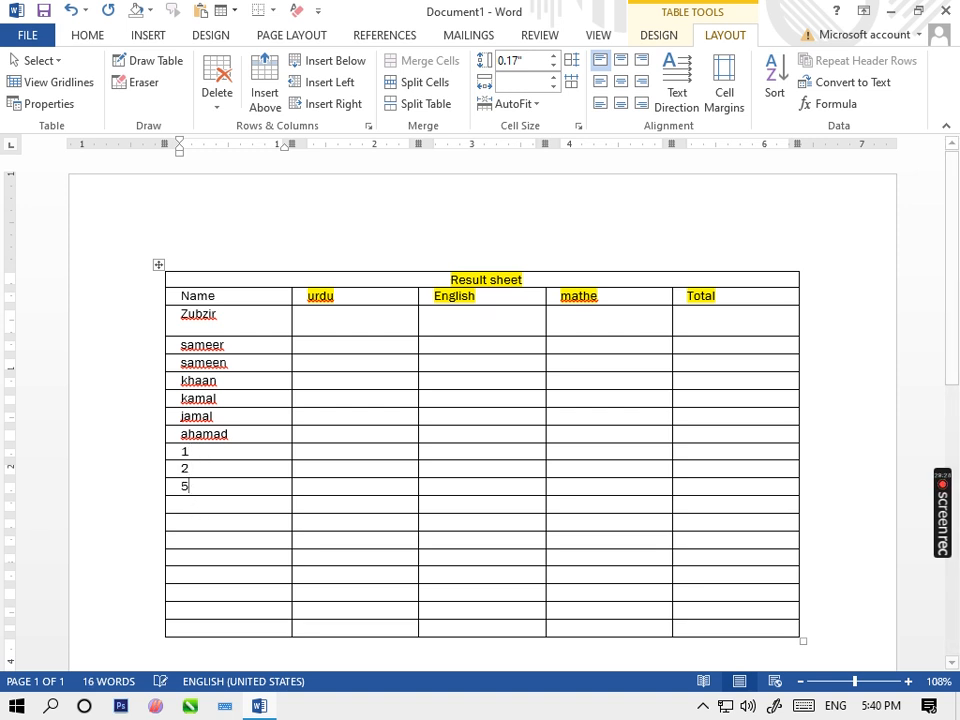
pyautogui.click(186, 508)
pyautogui.write('10')
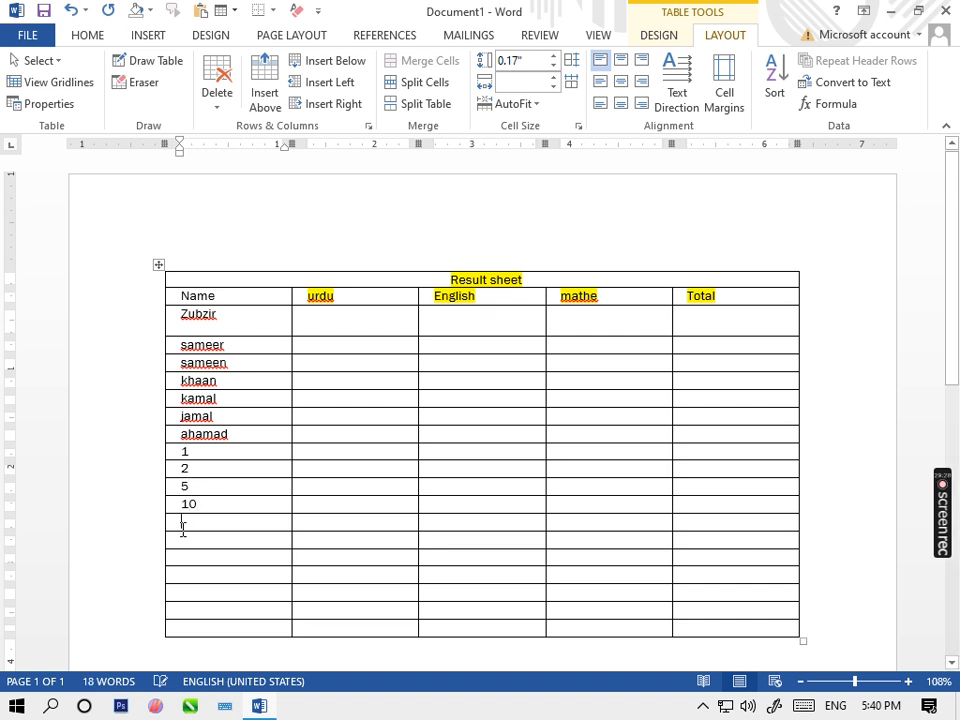
pyautogui.write('90')
pyautogui.click(205, 539)
# - Sort the five numbers by Column 1 as numbers in descending order, with no header row
pyautogui.moveTo(204, 530); pyautogui.dragTo(161, 459)
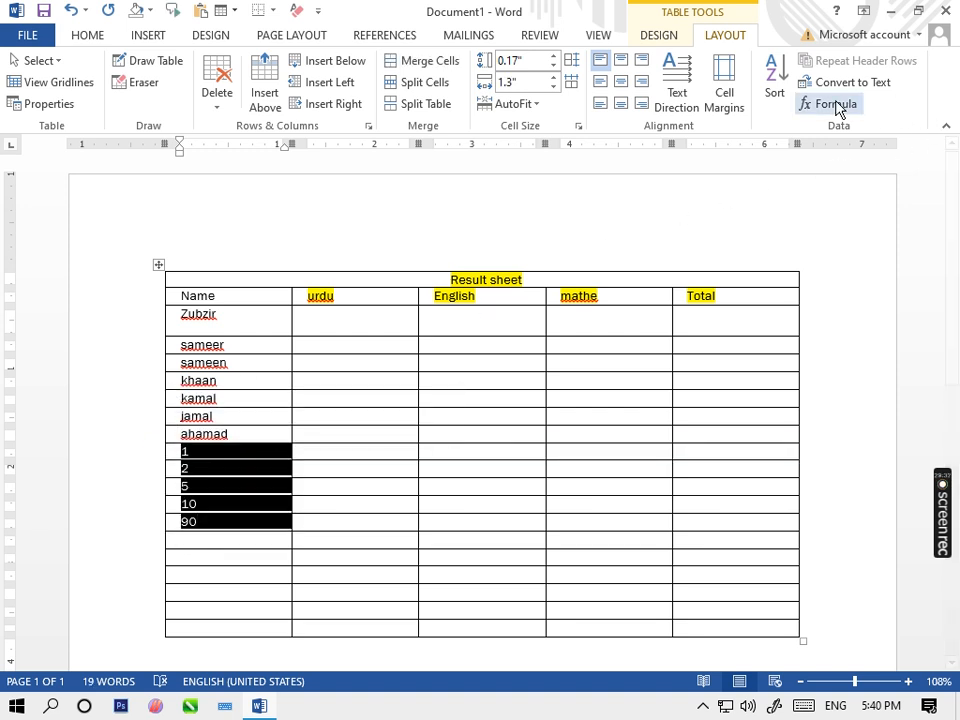
pyautogui.click(776, 81)
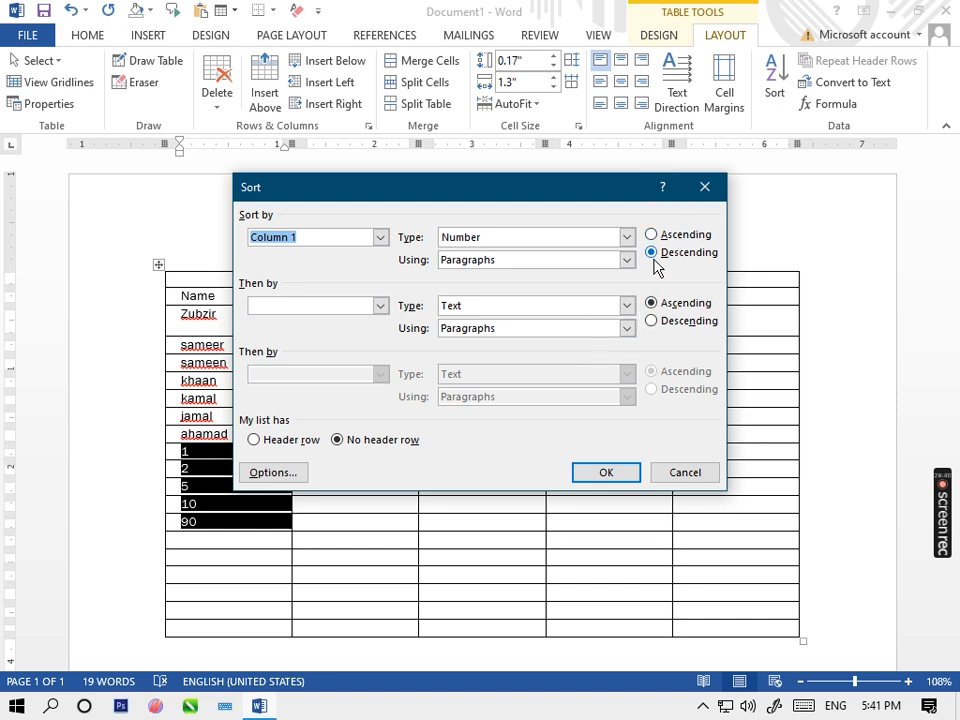
pyautogui.click(613, 471)
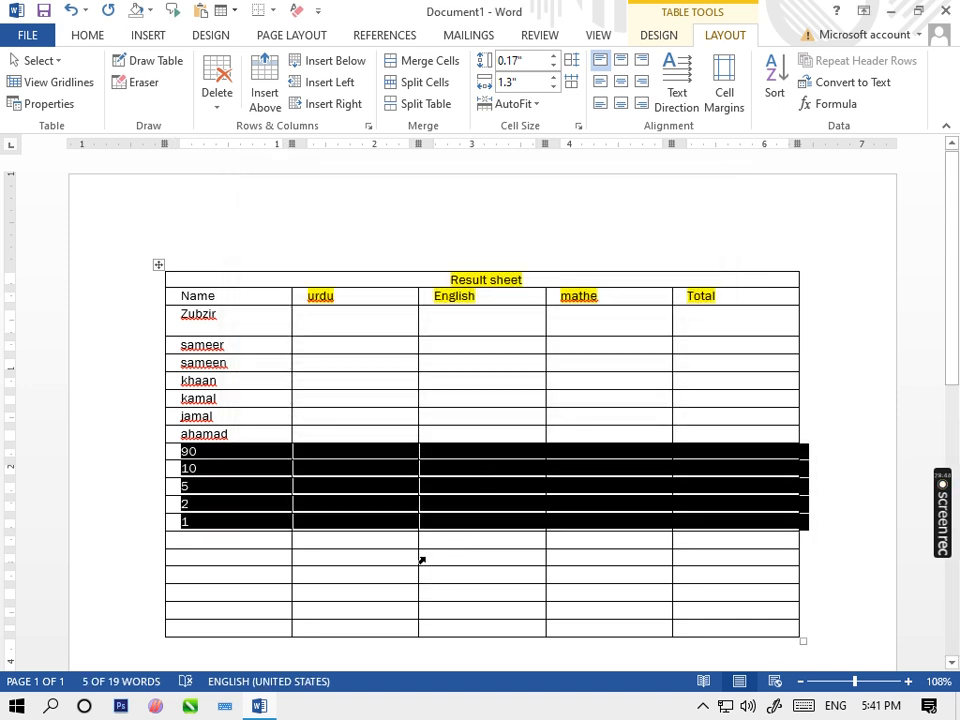
# - Sort the five numbers by Column 1 as numbers in ascending order, with no header row
pyautogui.click(775, 85)
pyautogui.click(652, 236)
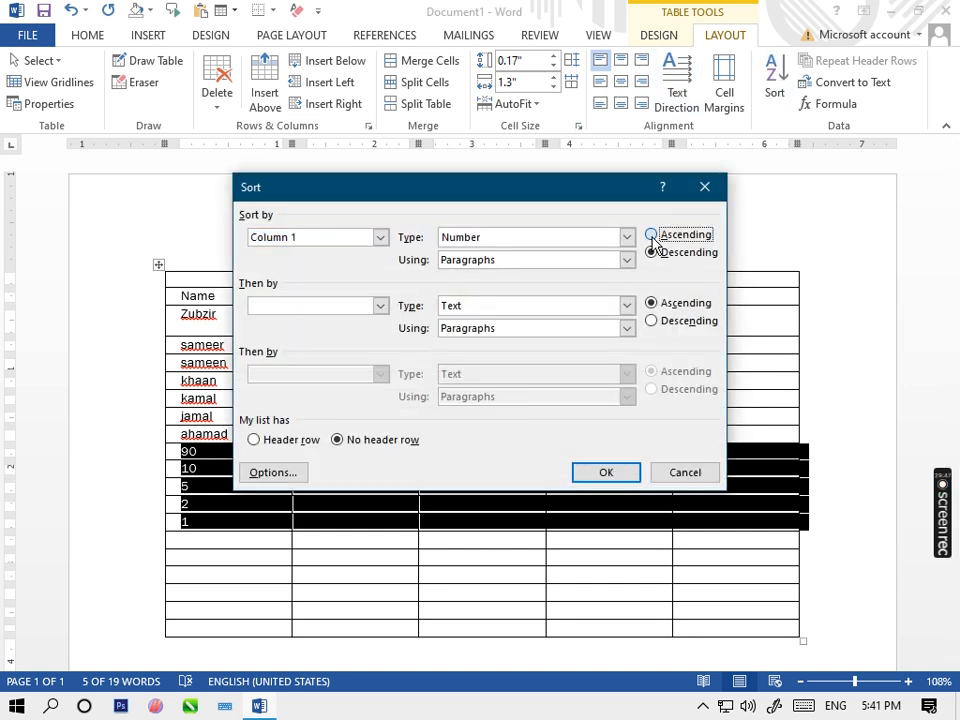
pyautogui.click(605, 473)
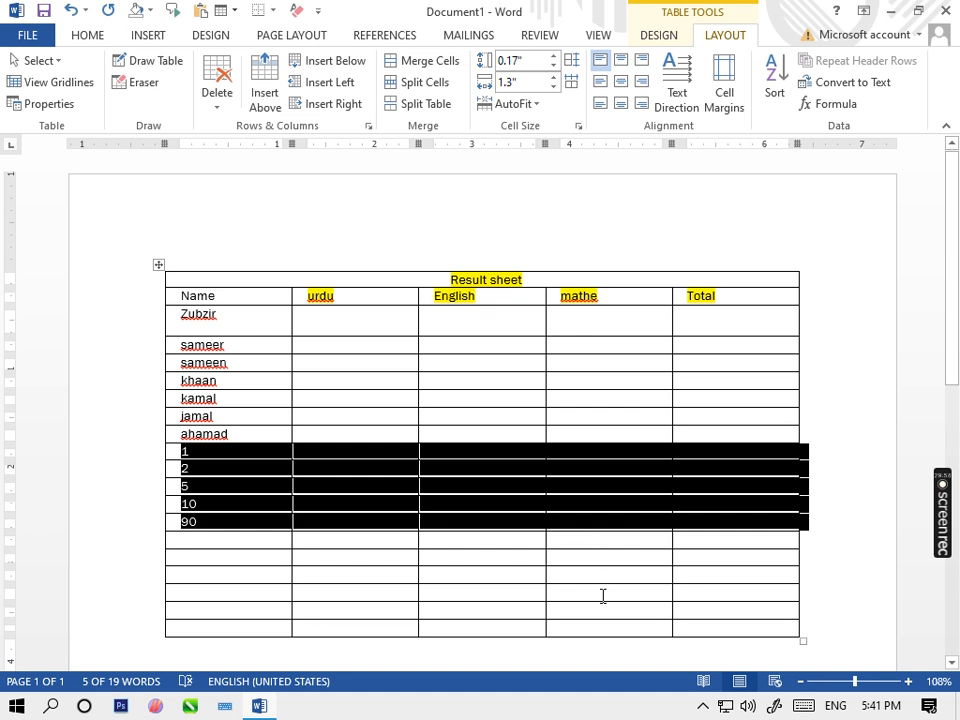
# - Undo the number sorts and the number entries so the cells below the student names are empty again
pyautogui.hotkey('ctrl', 'z')
pyautogui.hotkey('ctrl', 'z')
pyautogui.hotkey('ctrl', 'z')
pyautogui.hotkey('ctrl', 'z')
pyautogui.hotkey('ctrl', 'z')
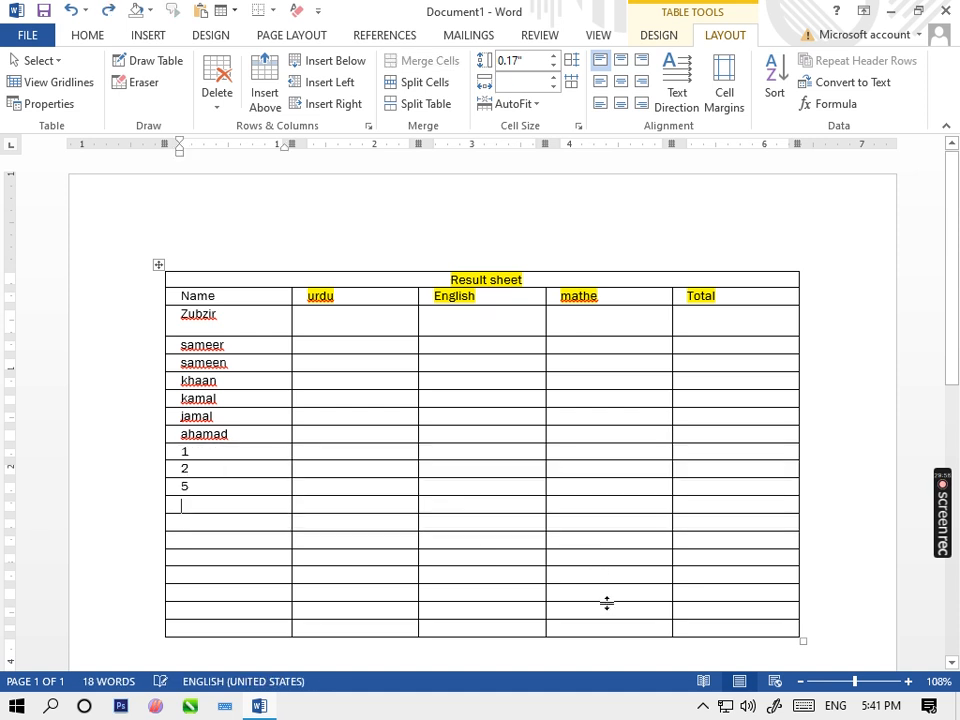
pyautogui.hotkey('ctrl', 'z')
pyautogui.hotkey('ctrl', 'z')
pyautogui.hotkey('ctrl', 'z')
# - Delete the merged "Result sheet" title row above the column headings
pyautogui.moveTo(263, 337); pyautogui.dragTo(261, 323)
pyautogui.click(758, 266)
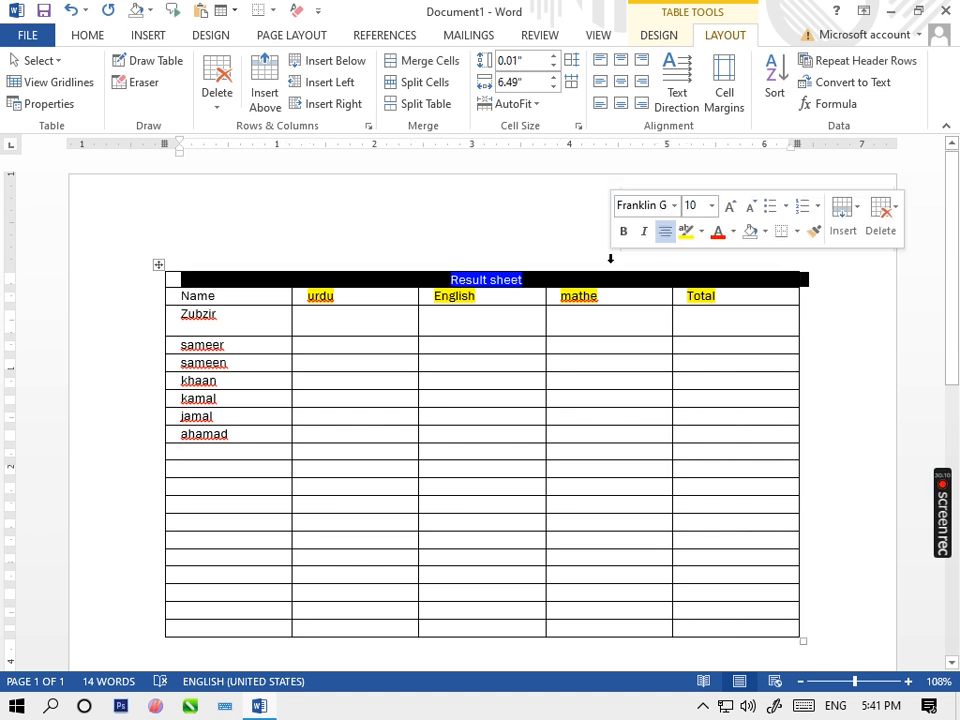
pyautogui.press('BackSpace')
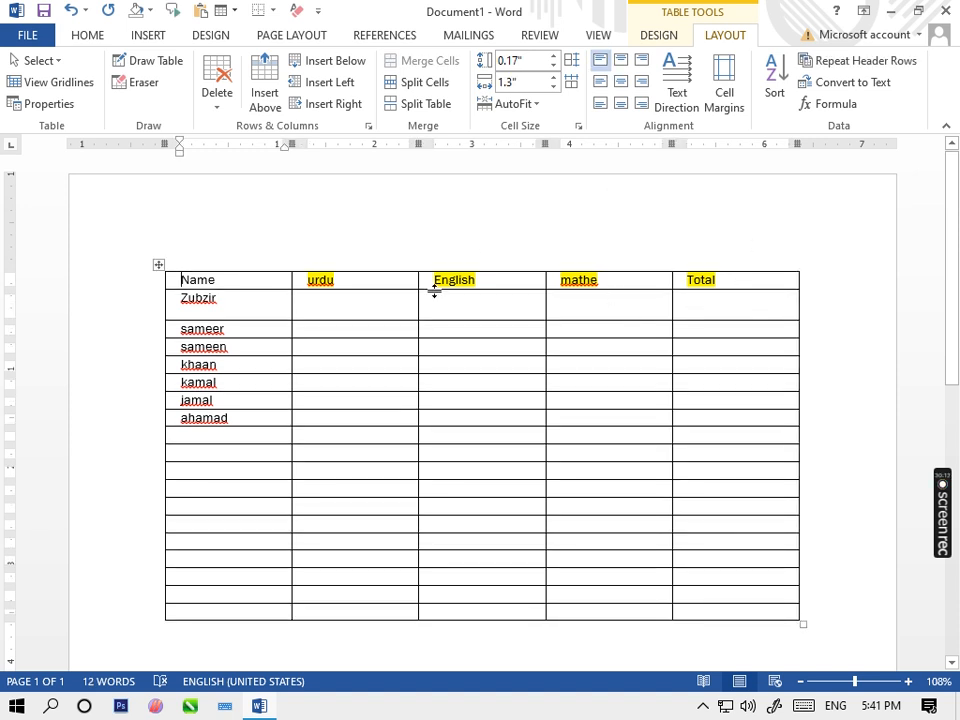
# - Add empty rows at the end of the table until it continues well onto a second page
pyautogui.click(703, 614)
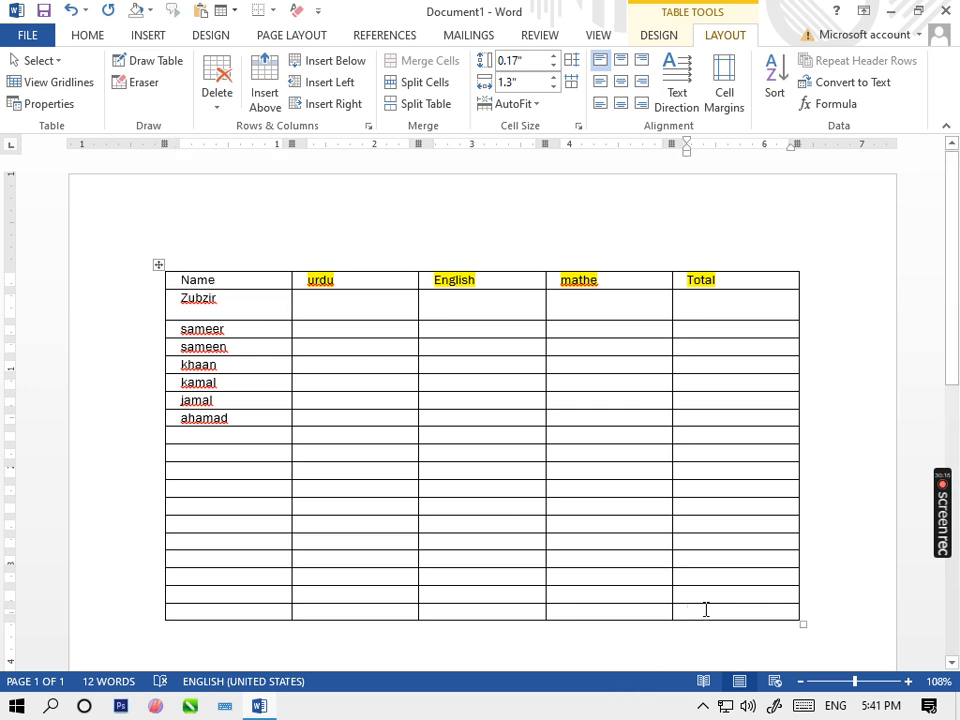
pyautogui.press('Tab')
pyautogui.press('Tab')
pyautogui.press('Tab')
pyautogui.press('Tab')
pyautogui.press('Tab')
pyautogui.press('Tab')
pyautogui.press('Tab')
pyautogui.press('Tab')
pyautogui.press('Tab')
pyautogui.press('Tab')
pyautogui.press('Tab')
pyautogui.press('Tab')
pyautogui.press('Tab')
pyautogui.press('Tab')
pyautogui.press('Tab')
pyautogui.press('Tab')
pyautogui.press('Tab')
pyautogui.press('Tab')
pyautogui.press('Tab')
pyautogui.press('Tab')
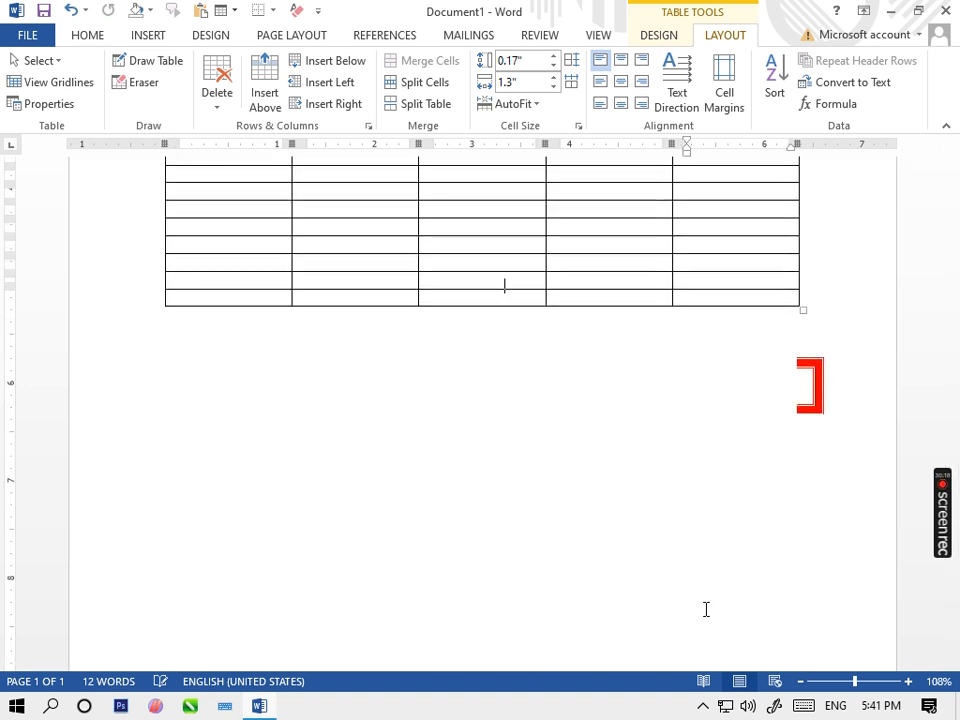
pyautogui.press('Tab')
pyautogui.press('Tab')
pyautogui.press('Tab')
pyautogui.press('Tab')
pyautogui.press('Tab')
pyautogui.press('Tab')
pyautogui.press('Tab')
pyautogui.press('Tab')
pyautogui.press('Tab')
pyautogui.press('Tab')
pyautogui.press('Tab')
pyautogui.press('Tab')
pyautogui.press('Tab')
pyautogui.press('Tab')
pyautogui.press('Tab')
pyautogui.press('Tab')
pyautogui.press('Tab')
pyautogui.press('Tab')
pyautogui.press('Tab')
pyautogui.press('Tab')
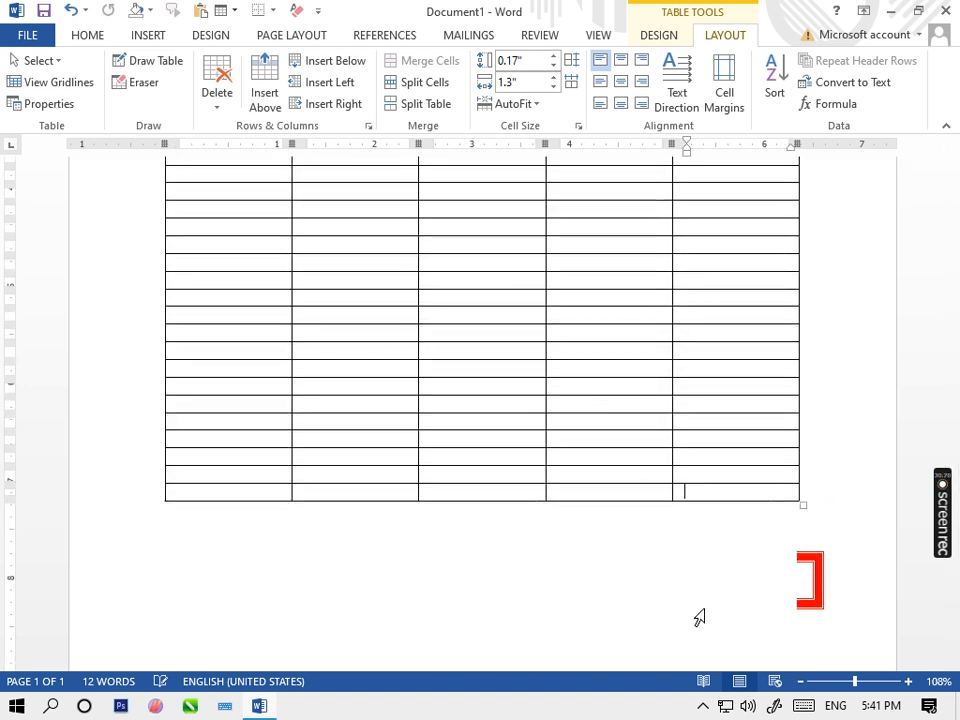
pyautogui.press('Tab')
pyautogui.press('Tab')
pyautogui.press('Tab')
pyautogui.press('Tab')
pyautogui.press('Tab')
pyautogui.press('Tab')
pyautogui.press('Tab')
pyautogui.press('Tab')
pyautogui.press('Tab')
pyautogui.press('Tab')
pyautogui.press('Tab')
pyautogui.press('Tab')
pyautogui.press('Tab')
pyautogui.press('Tab')
pyautogui.press('Tab')
pyautogui.press('Tab')
pyautogui.press('Tab')
pyautogui.press('Tab')
pyautogui.press('Tab')
pyautogui.press('Tab')
pyautogui.press('Tab')
pyautogui.press('Tab')
pyautogui.press('Tab')
pyautogui.press('Tab')
pyautogui.press('Tab')
pyautogui.press('Tab')
pyautogui.press('Tab')
pyautogui.press('Tab')
pyautogui.press('Tab')
pyautogui.press('Tab')
pyautogui.press('Tab')
pyautogui.press('Tab')
pyautogui.press('Tab')
pyautogui.press('Tab')
pyautogui.press('Tab')
pyautogui.press('Tab')
pyautogui.press('Tab')
pyautogui.press('Tab')
pyautogui.press('Tab')
pyautogui.press('Tab')
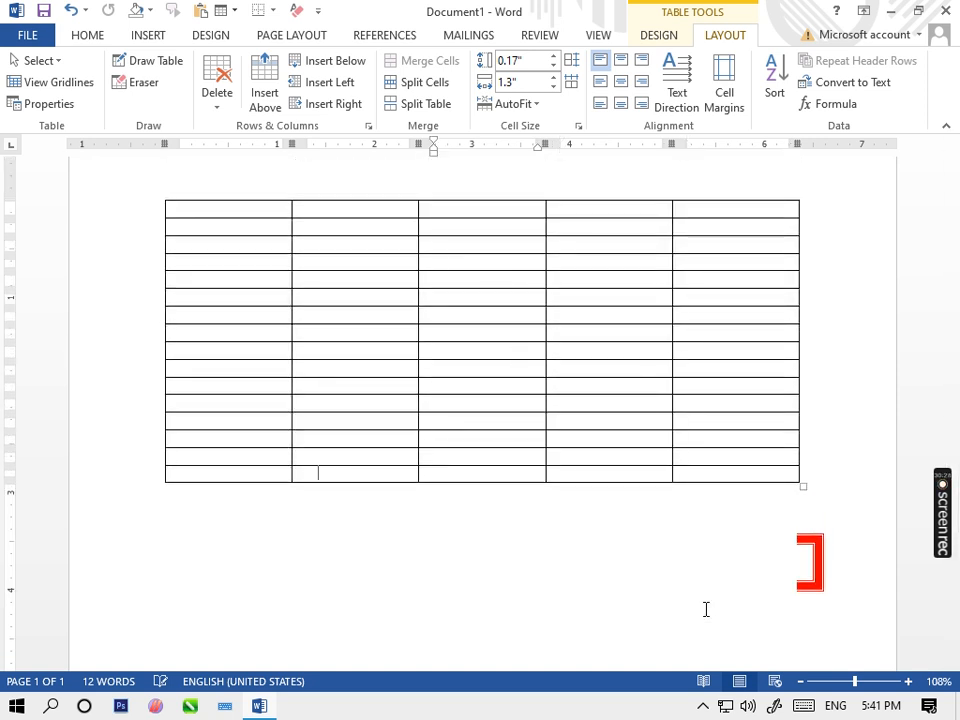
pyautogui.press('Tab')
pyautogui.press('Tab')
pyautogui.press('Tab')
pyautogui.press('Tab')
pyautogui.press('Tab')
pyautogui.press('Tab')
pyautogui.press('Tab')
pyautogui.press('Tab')
pyautogui.press('Tab')
pyautogui.press('Tab')
pyautogui.press('Tab')
pyautogui.press('Tab')
pyautogui.press('Tab')
pyautogui.press('Tab')
pyautogui.press('Tab')
pyautogui.press('Tab')
pyautogui.press('Tab')
pyautogui.press('Tab')
pyautogui.press('Tab')
pyautogui.press('Tab')
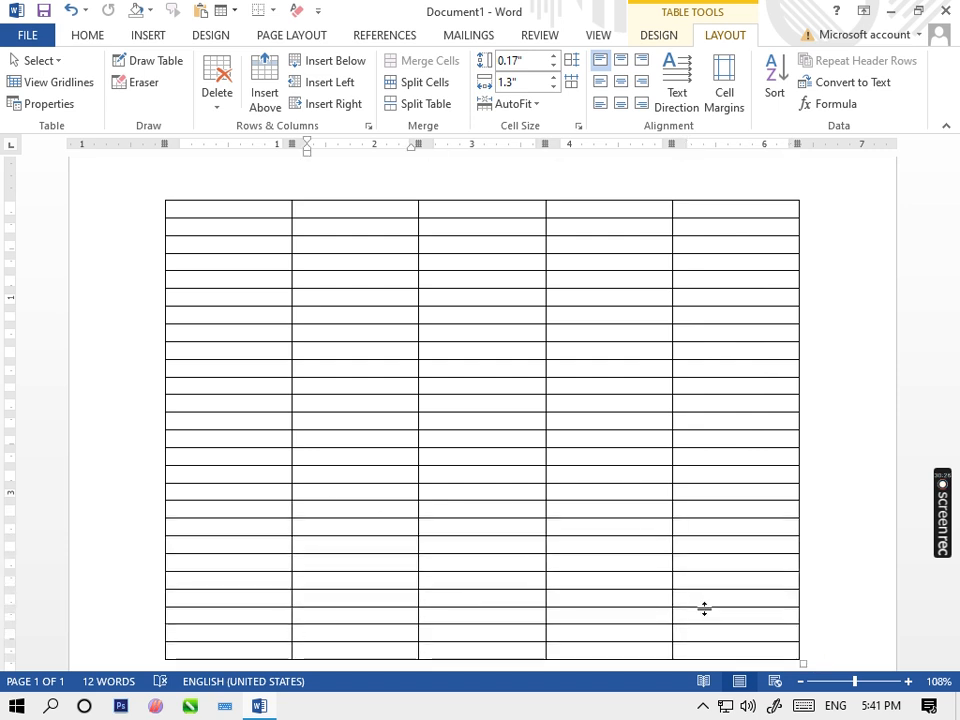
# - Examine how the table breaks across the two pages and whether its second page starts with column headings
pyautogui.scroll(20, 827, 429)
pyautogui.scroll(-13, 597, 425)
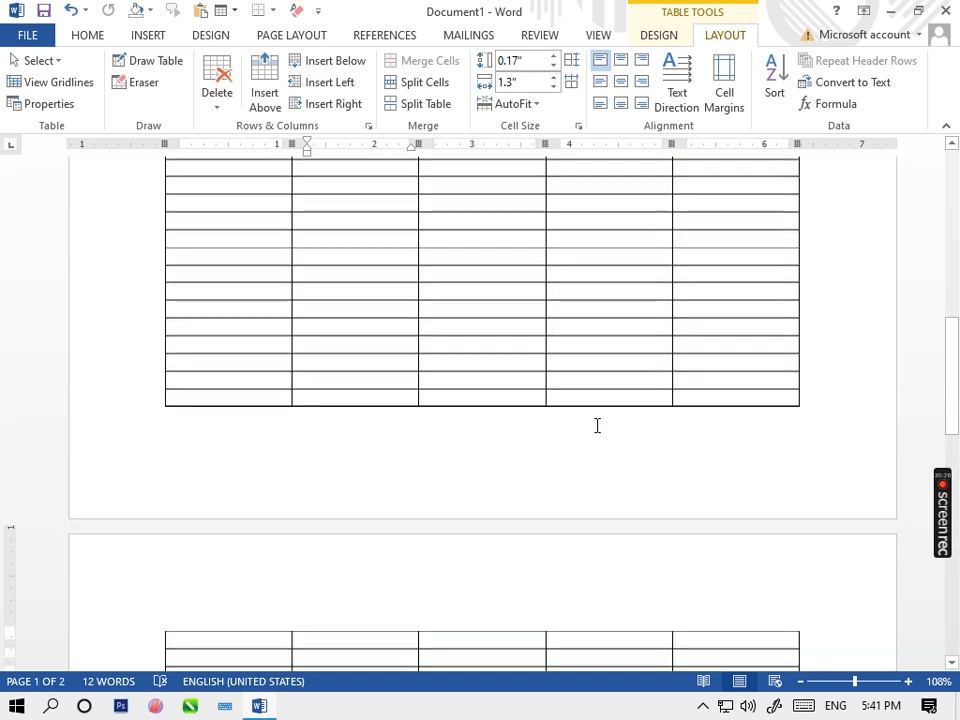
pyautogui.scroll(-6, 597, 425)
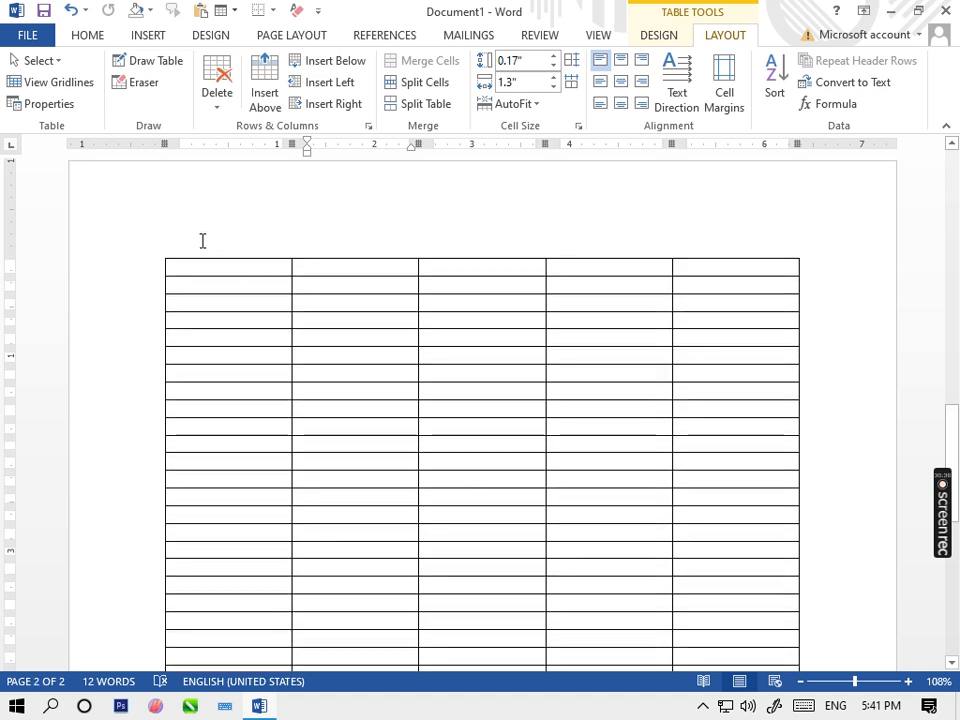
pyautogui.click(214, 271)
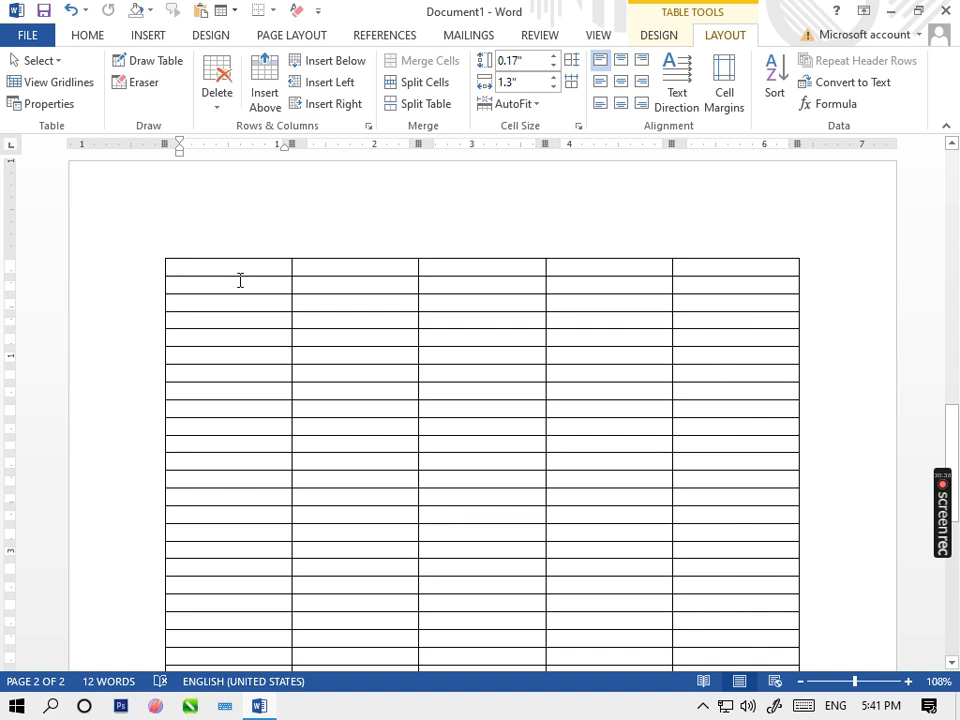
pyautogui.click(323, 264)
pyautogui.scroll(12, 339, 257)
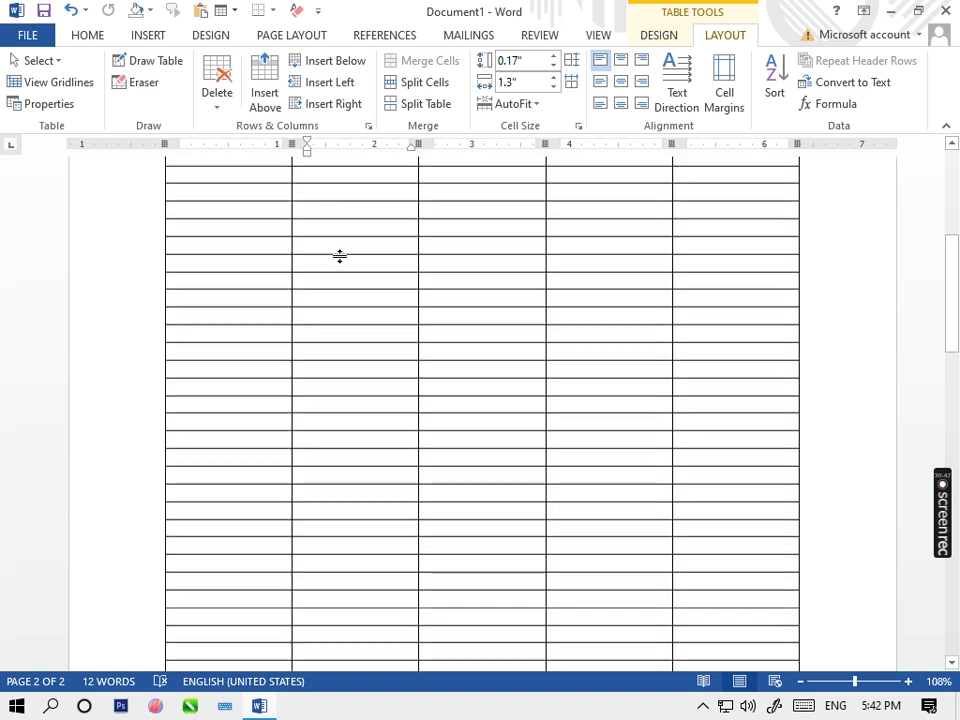
pyautogui.scroll(-7, 341, 255)
pyautogui.scroll(-5, 341, 256)
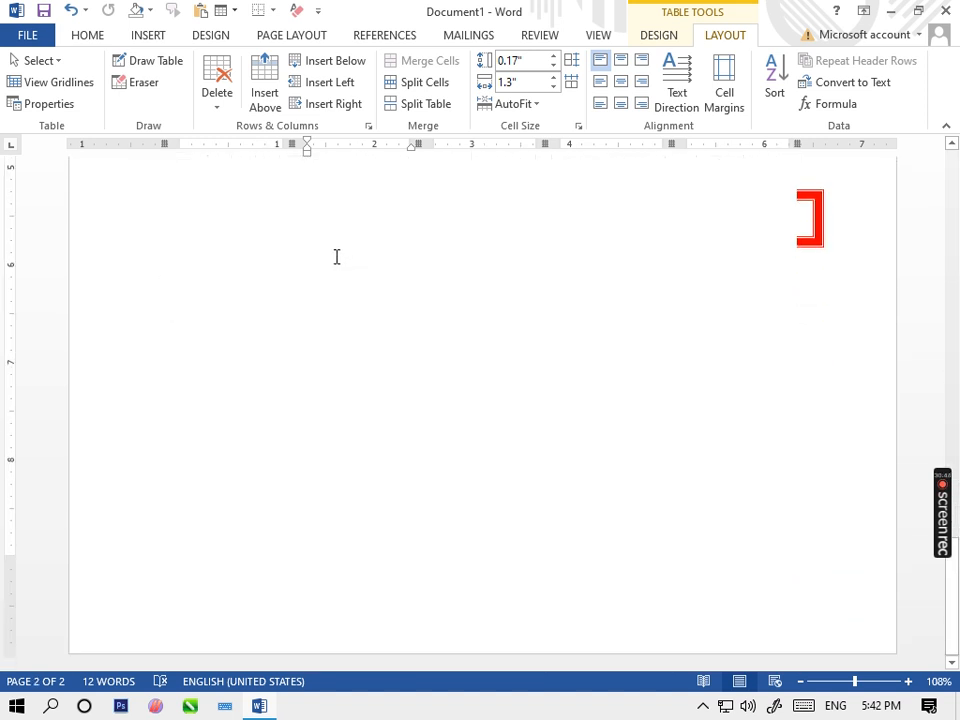
pyautogui.scroll(6, 339, 257)
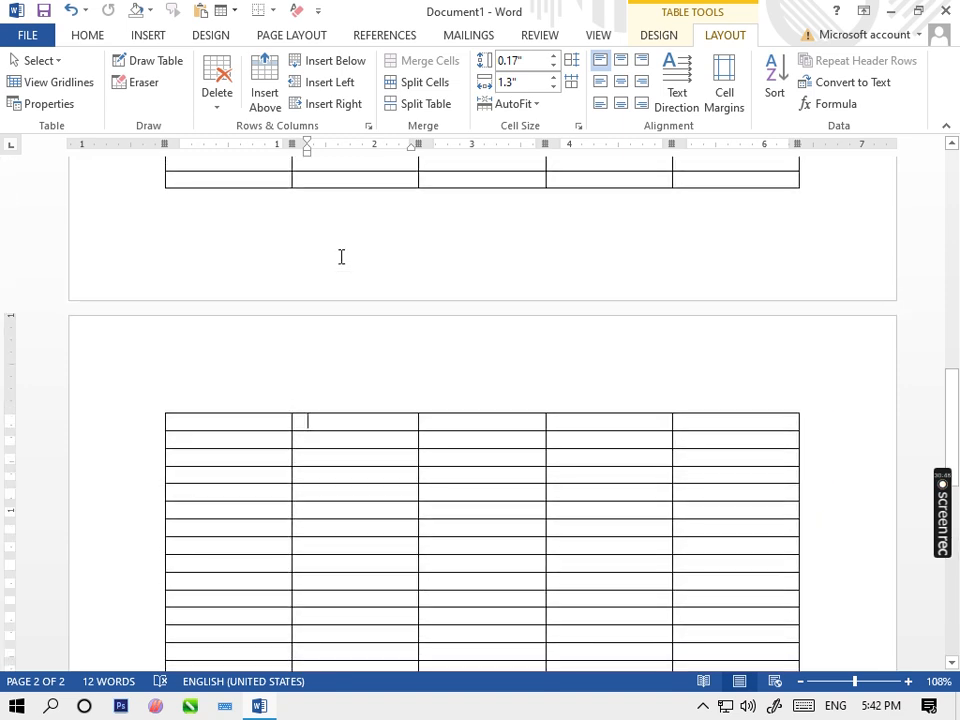
pyautogui.scroll(6, 343, 255)
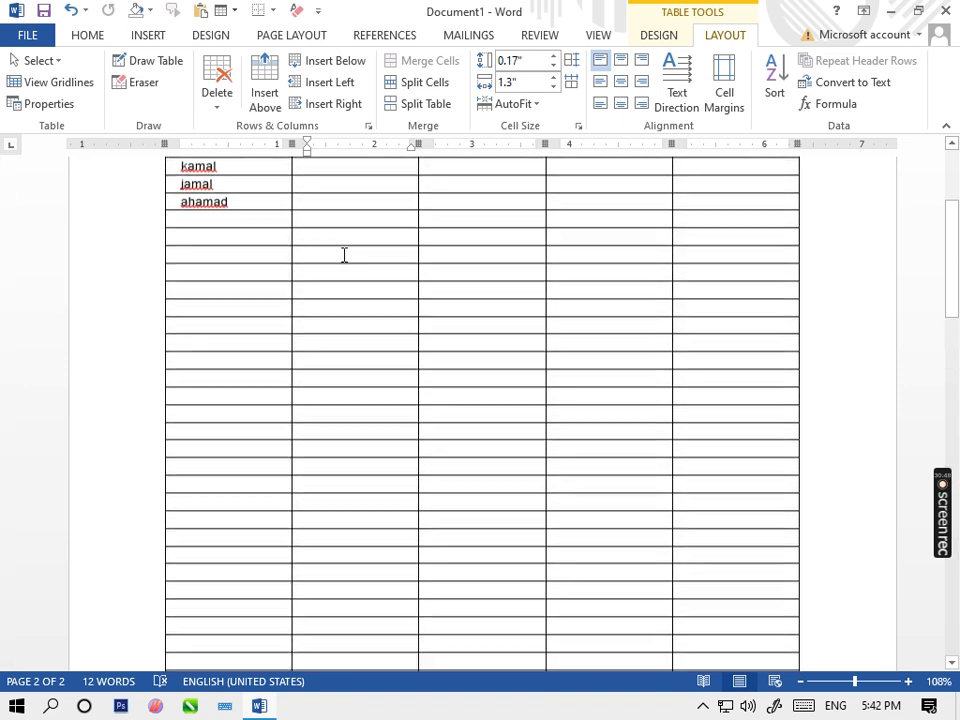
# - Set the Name, urdu, English, mathe and Total row to repeat as the header row on every page, and check page 2
pyautogui.click(285, 280)
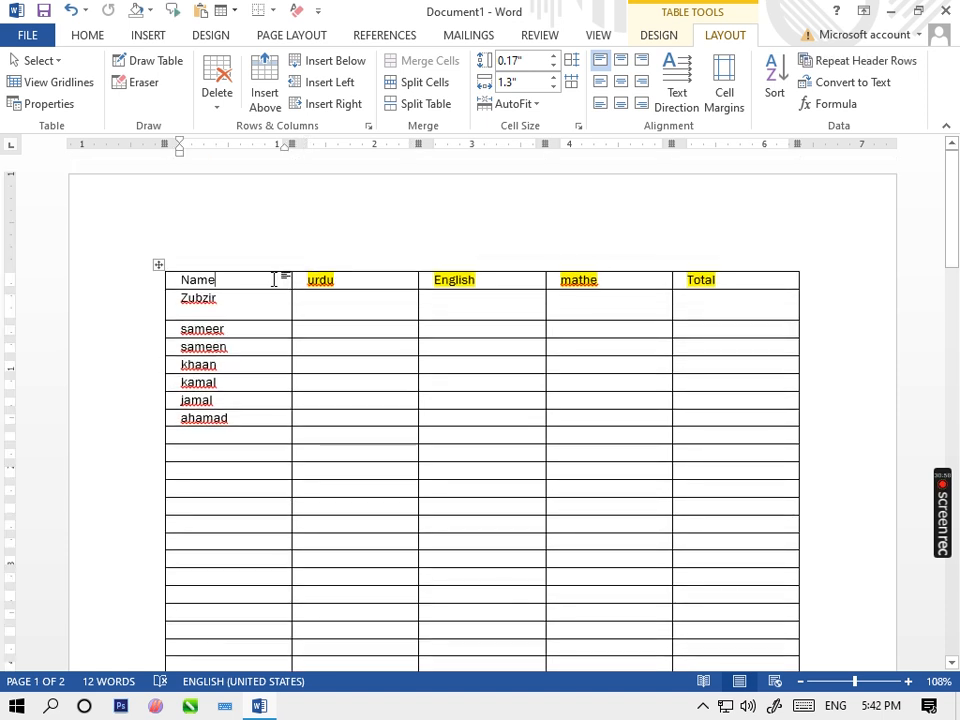
pyautogui.click(841, 62)
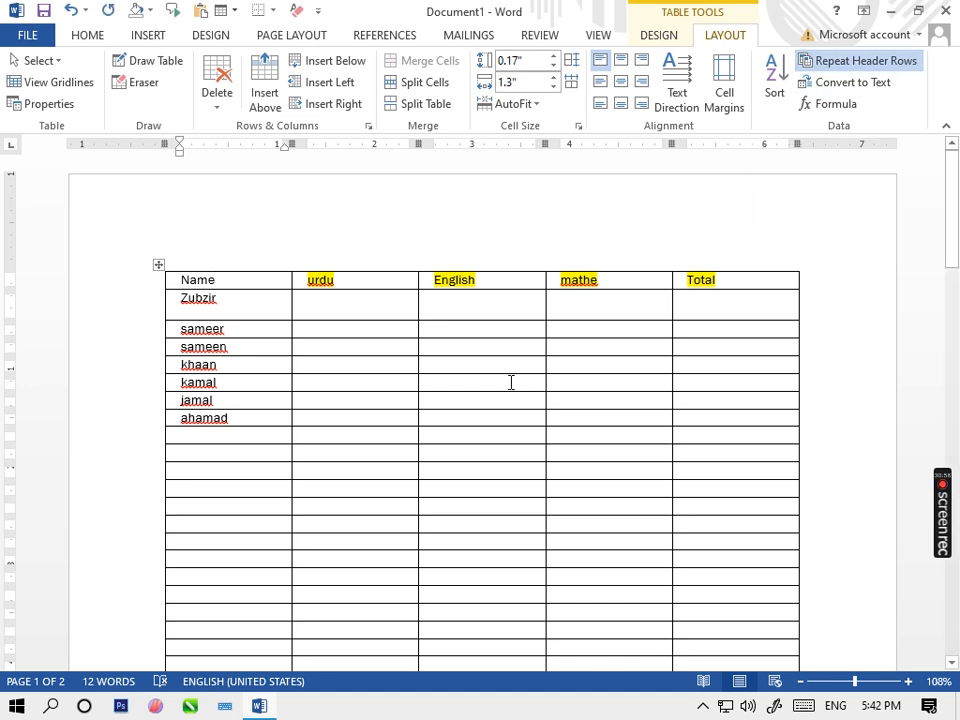
pyautogui.scroll(-5, 510, 381)
pyautogui.scroll(7, 499, 387)
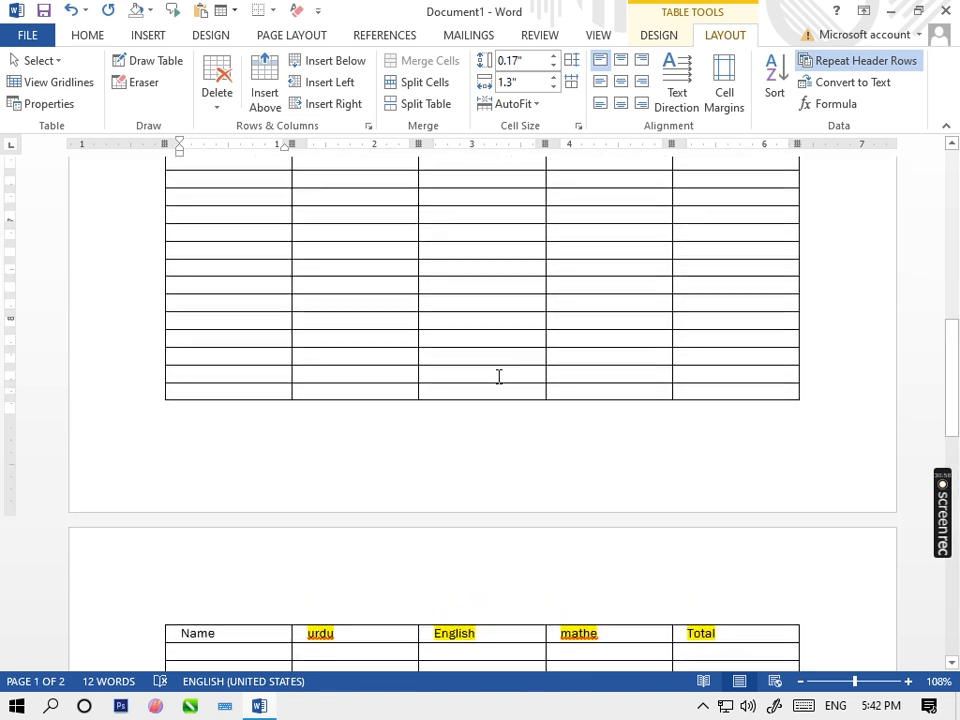
pyautogui.scroll(-10, 499, 375)
pyautogui.scroll(15, 499, 360)
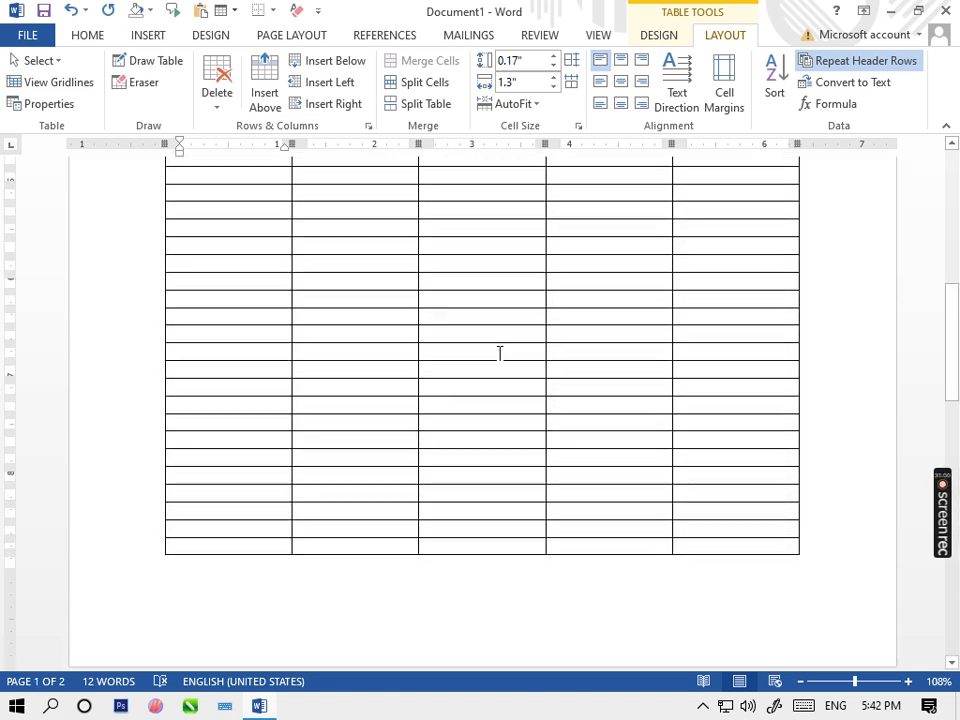
pyautogui.scroll(-14, 495, 348)
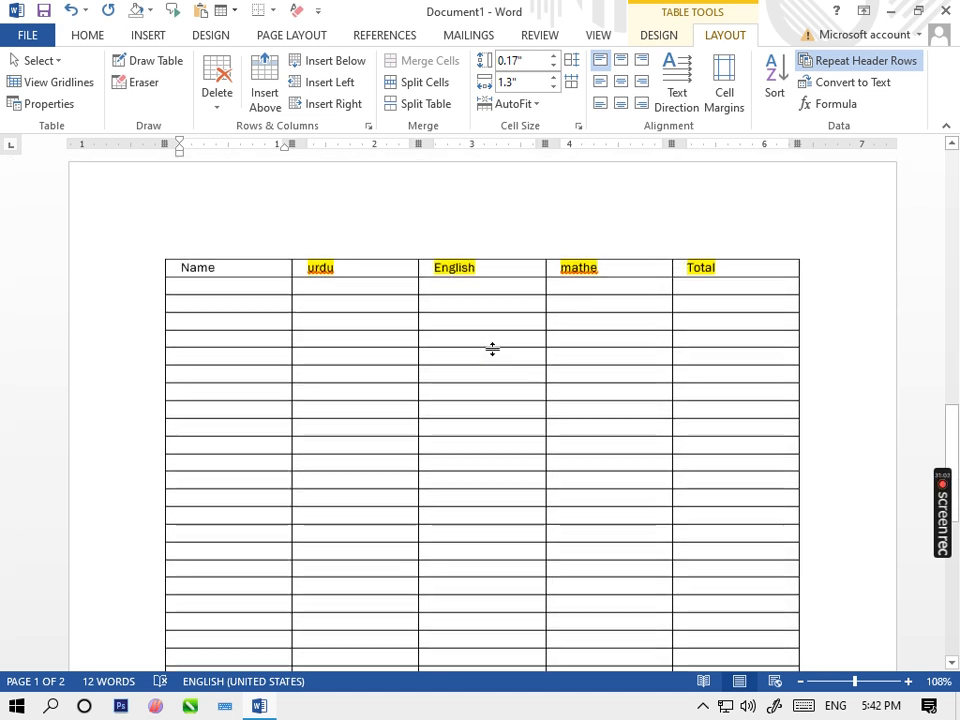
pyautogui.scroll(5, 489, 348)
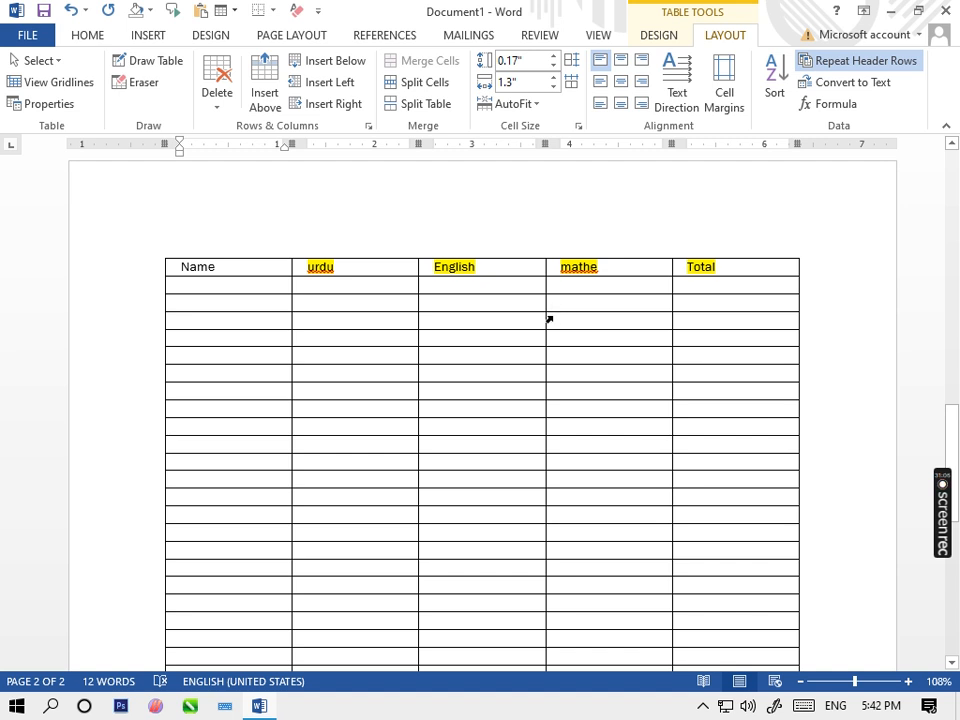
# - Add empty rows after the table's last row until the table runs through a third page and onto a fourth
pyautogui.scroll(-5, 719, 615)
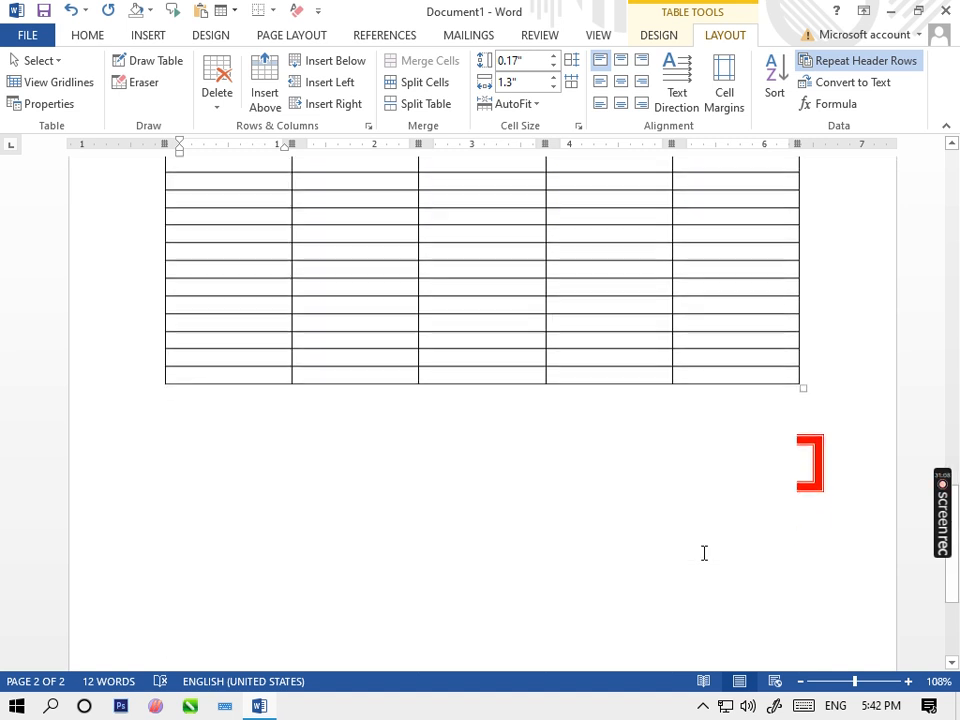
pyautogui.click(727, 361)
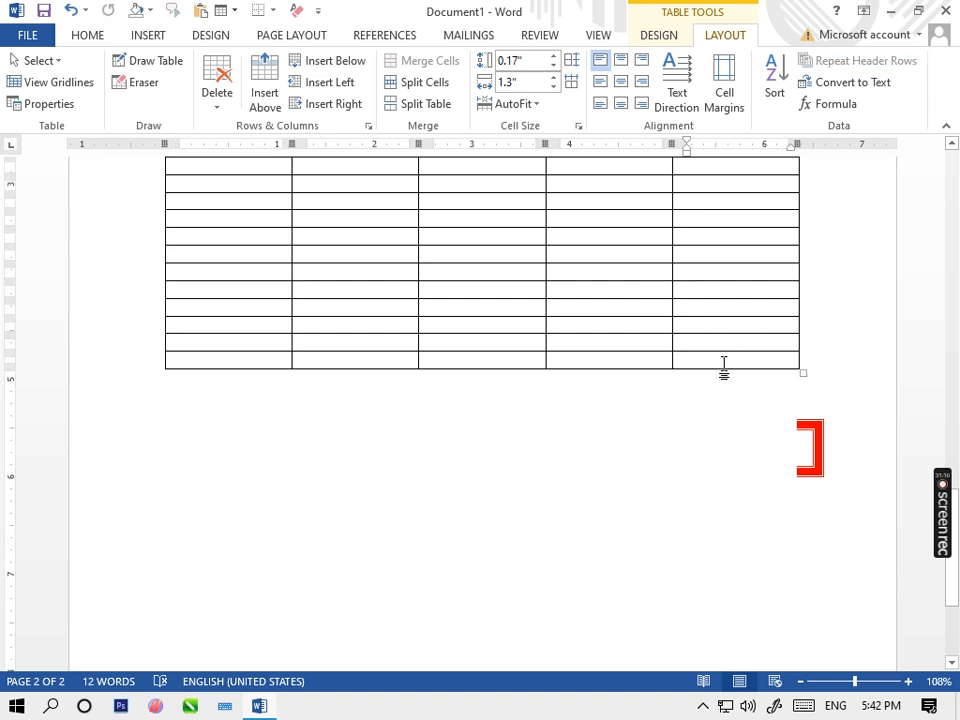
pyautogui.press('Tab')
pyautogui.press('Tab')
pyautogui.press('Tab')
pyautogui.press('Tab')
pyautogui.press('Tab')
pyautogui.press('Tab')
pyautogui.press('Tab')
pyautogui.press('Tab')
pyautogui.press('Tab')
pyautogui.press('Tab')
pyautogui.press('Tab')
pyautogui.press('Tab')
pyautogui.press('Tab')
pyautogui.press('Tab')
pyautogui.press('Tab')
pyautogui.press('Tab')
pyautogui.press('Tab')
pyautogui.press('Tab')
pyautogui.press('Tab')
pyautogui.press('Tab')
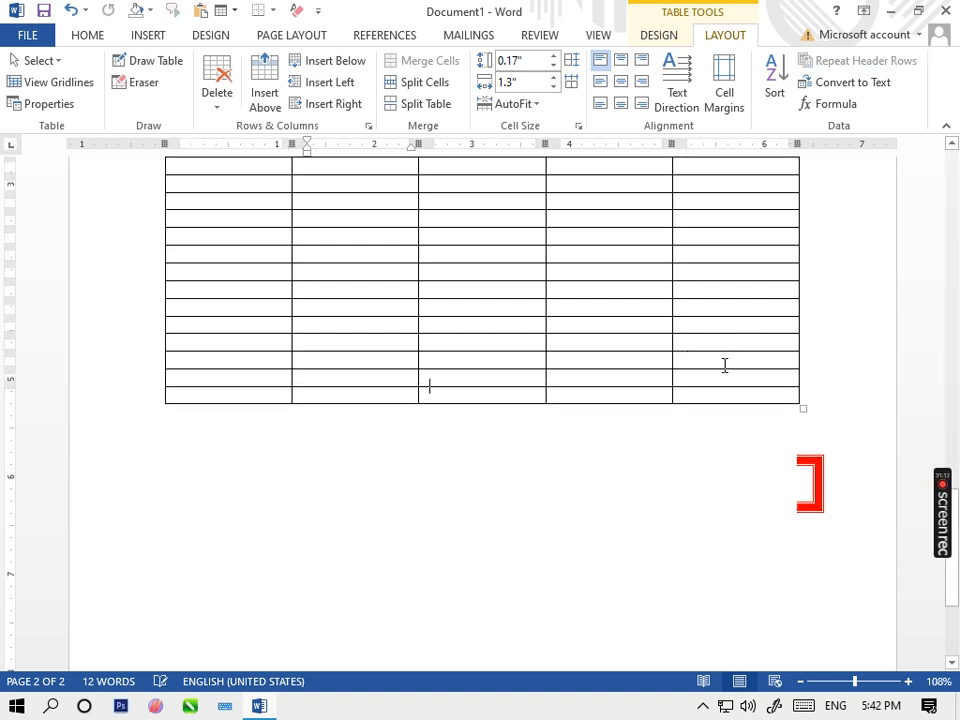
pyautogui.press('Tab')
pyautogui.press('Tab')
pyautogui.press('Tab')
pyautogui.press('Tab')
pyautogui.press('Tab')
pyautogui.press('Tab')
pyautogui.press('Tab')
pyautogui.press('Tab')
pyautogui.press('Tab')
pyautogui.press('Tab')
pyautogui.press('Tab')
pyautogui.press('Tab')
pyautogui.press('Tab')
pyautogui.press('Tab')
pyautogui.press('Tab')
pyautogui.press('Tab')
pyautogui.press('Tab')
pyautogui.press('Tab')
pyautogui.press('Tab')
pyautogui.press('Tab')
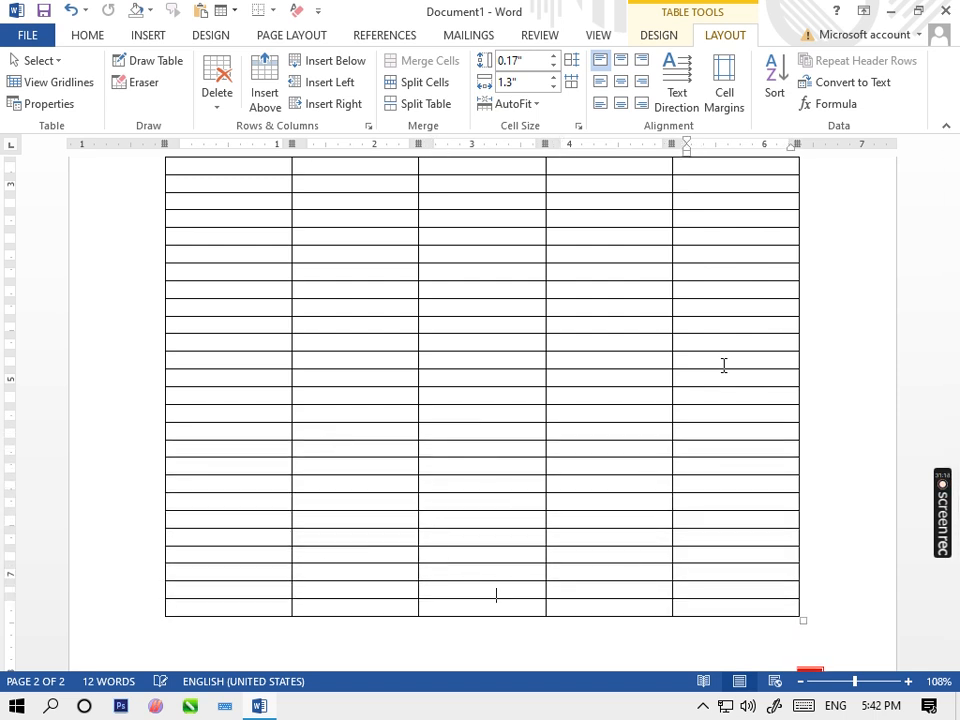
pyautogui.press('Tab')
pyautogui.press('Tab')
pyautogui.press('Tab')
pyautogui.press('Tab')
pyautogui.press('Tab')
pyautogui.press('Tab')
pyautogui.press('Tab')
pyautogui.press('Tab')
pyautogui.press('Tab')
pyautogui.press('Tab')
pyautogui.press('Tab')
pyautogui.press('Tab')
pyautogui.press('Tab')
pyautogui.press('Tab')
pyautogui.press('Tab')
pyautogui.press('Tab')
pyautogui.press('Tab')
pyautogui.press('Tab')
pyautogui.press('Tab')
pyautogui.press('Tab')
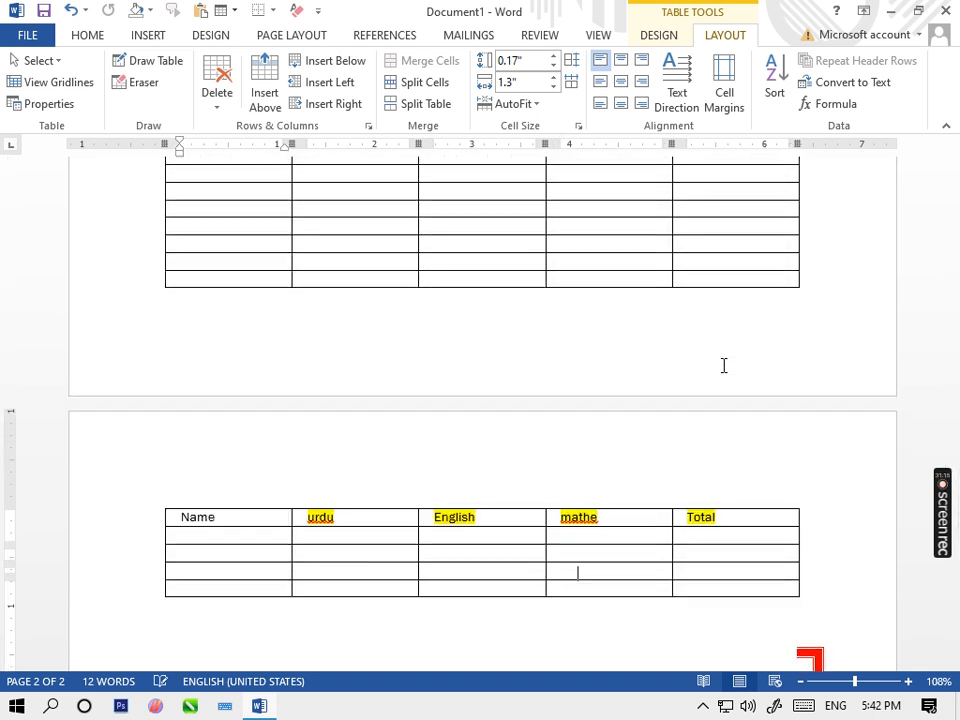
pyautogui.press('Tab')
pyautogui.press('Tab')
pyautogui.press('Tab')
pyautogui.press('Tab')
pyautogui.press('Tab')
pyautogui.press('Tab')
pyautogui.press('Tab')
pyautogui.press('Tab')
pyautogui.press('Tab')
pyautogui.press('Tab')
pyautogui.press('Tab')
pyautogui.press('Tab')
pyautogui.press('Tab')
pyautogui.press('Tab')
pyautogui.press('Tab')
pyautogui.press('Tab')
pyautogui.press('Tab')
pyautogui.press('Tab')
pyautogui.press('Tab')
pyautogui.press('Tab')
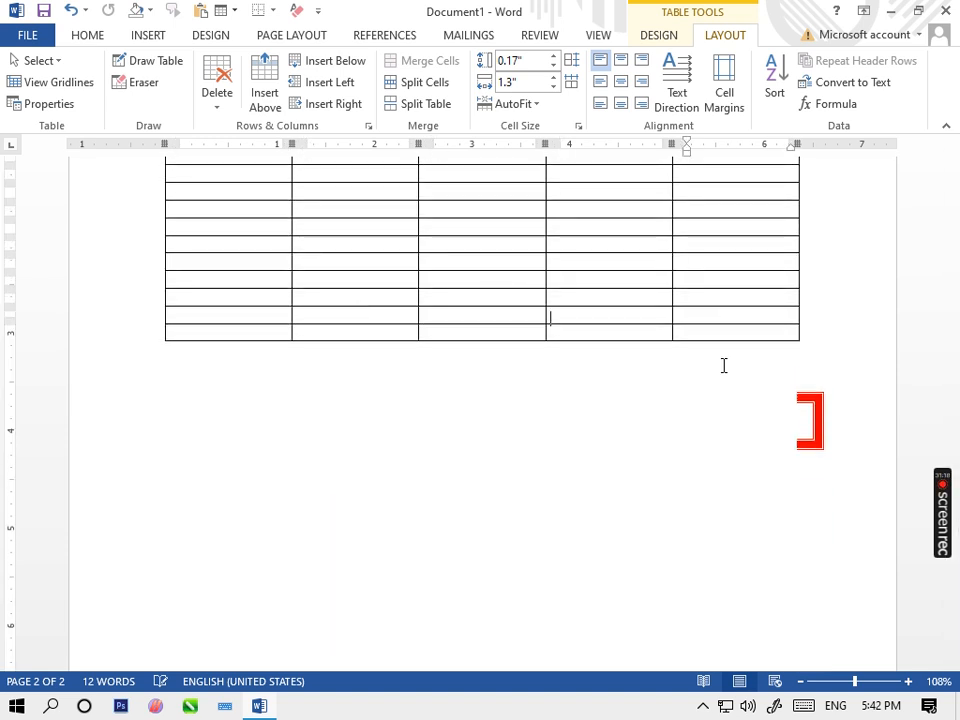
pyautogui.press('Tab')
pyautogui.press('Tab')
pyautogui.press('Tab')
pyautogui.press('Tab')
pyautogui.press('Tab')
pyautogui.press('Tab')
pyautogui.press('Tab')
pyautogui.press('Tab')
pyautogui.press('Tab')
pyautogui.press('Tab')
pyautogui.press('Tab')
pyautogui.press('Tab')
pyautogui.press('Tab')
pyautogui.press('Tab')
pyautogui.press('Tab')
pyautogui.press('Tab')
pyautogui.press('Tab')
pyautogui.press('Tab')
pyautogui.press('Tab')
pyautogui.press('Tab')
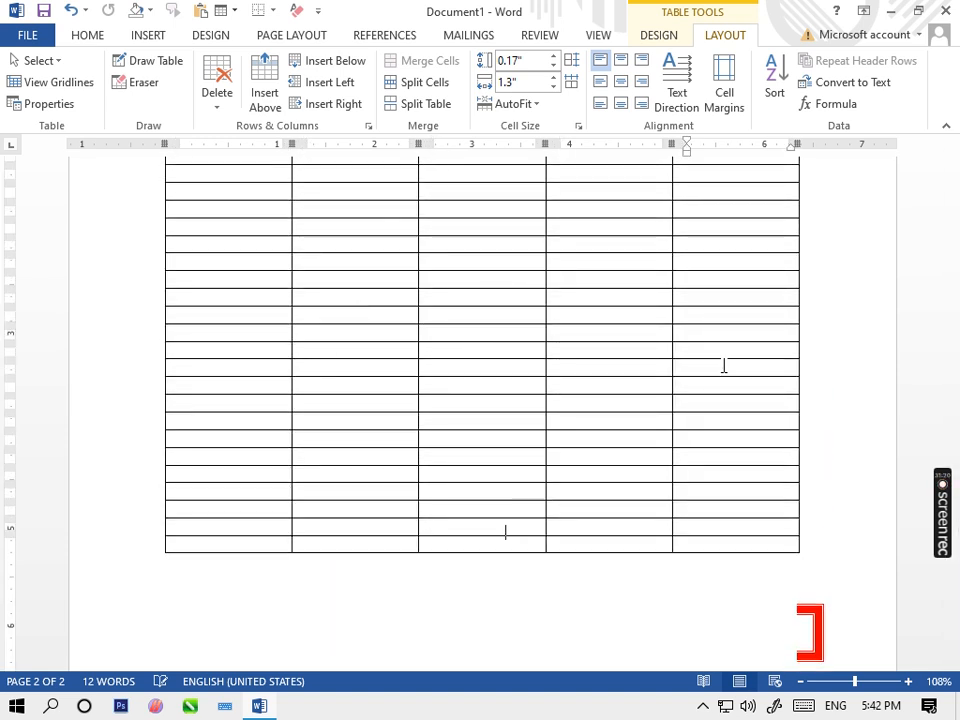
pyautogui.press('Tab')
pyautogui.press('Tab')
pyautogui.press('Tab')
pyautogui.press('Tab')
pyautogui.press('Tab')
pyautogui.press('Tab')
pyautogui.press('Tab')
pyautogui.press('Tab')
pyautogui.press('Tab')
pyautogui.press('Tab')
pyautogui.press('Tab')
pyautogui.press('Tab')
pyautogui.press('Tab')
pyautogui.press('Tab')
pyautogui.press('Tab')
pyautogui.press('Tab')
pyautogui.press('Tab')
pyautogui.press('Tab')
pyautogui.press('Tab')
pyautogui.press('Tab')
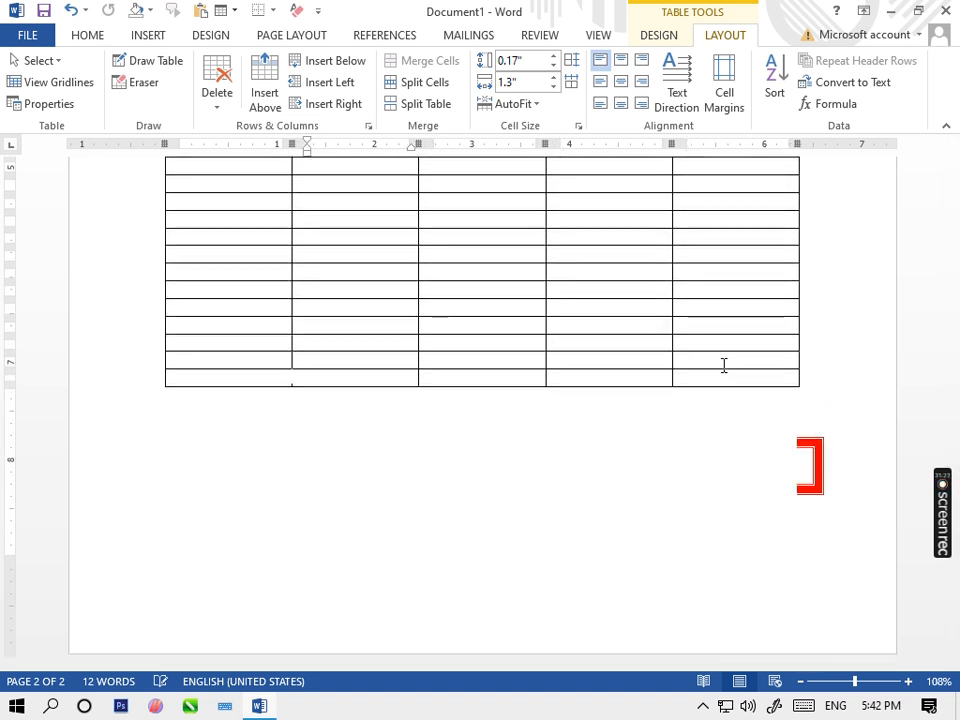
pyautogui.press('Tab')
pyautogui.press('Tab')
pyautogui.press('Tab')
pyautogui.press('Tab')
pyautogui.press('Tab')
pyautogui.press('Tab')
pyautogui.press('Tab')
pyautogui.press('Tab')
pyautogui.press('Tab')
pyautogui.press('Tab')
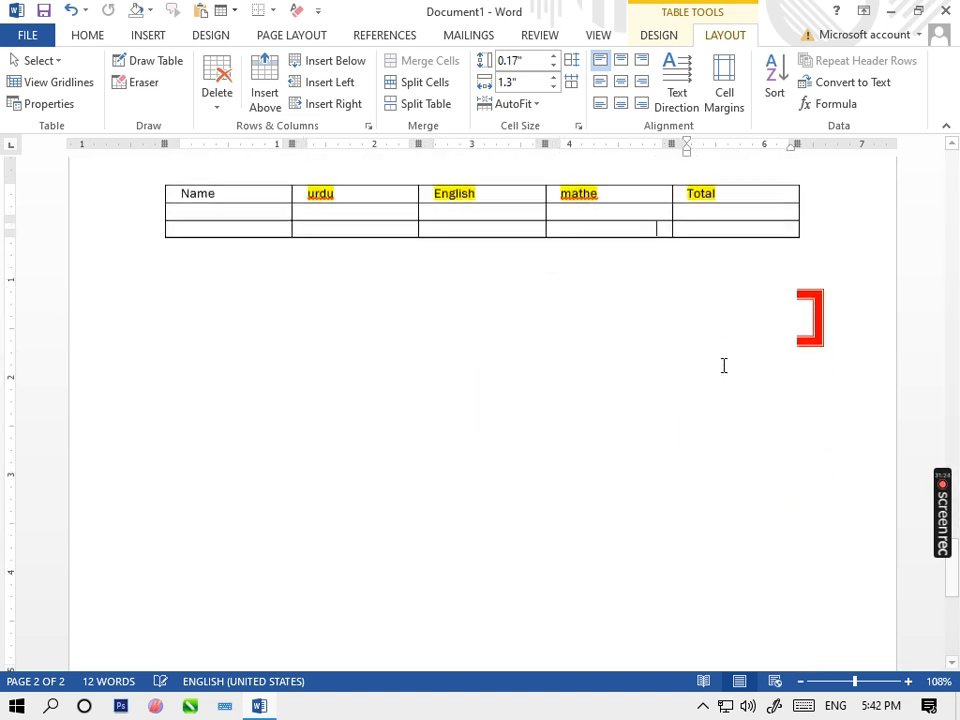
# - Add about twenty more empty rows at the end of the table on its last page
pyautogui.press('Tab')
pyautogui.press('Tab')
pyautogui.press('Tab')
pyautogui.press('Tab')
pyautogui.press('Tab')
pyautogui.press('Tab')
pyautogui.press('Tab')
pyautogui.press('Tab')
pyautogui.press('Tab')
pyautogui.press('Tab')
pyautogui.press('Tab')
pyautogui.press('Tab')
pyautogui.press('Tab')
pyautogui.press('Tab')
pyautogui.press('Tab')
pyautogui.press('Tab')
pyautogui.press('Tab')
pyautogui.press('Tab')
pyautogui.press('Tab')
pyautogui.press('Tab')
pyautogui.press('Tab')
pyautogui.press('Tab')
pyautogui.press('Tab')
pyautogui.press('Tab')
pyautogui.press('Tab')
pyautogui.press('Tab')
pyautogui.press('Tab')
pyautogui.press('Tab')
pyautogui.press('Tab')
pyautogui.press('Tab')
pyautogui.press('Tab')
pyautogui.press('Tab')
pyautogui.press('Tab')
pyautogui.press('Tab')
pyautogui.press('Tab')
pyautogui.press('Tab')
pyautogui.press('Tab')
pyautogui.press('Tab')
pyautogui.press('Tab')
pyautogui.press('Tab')
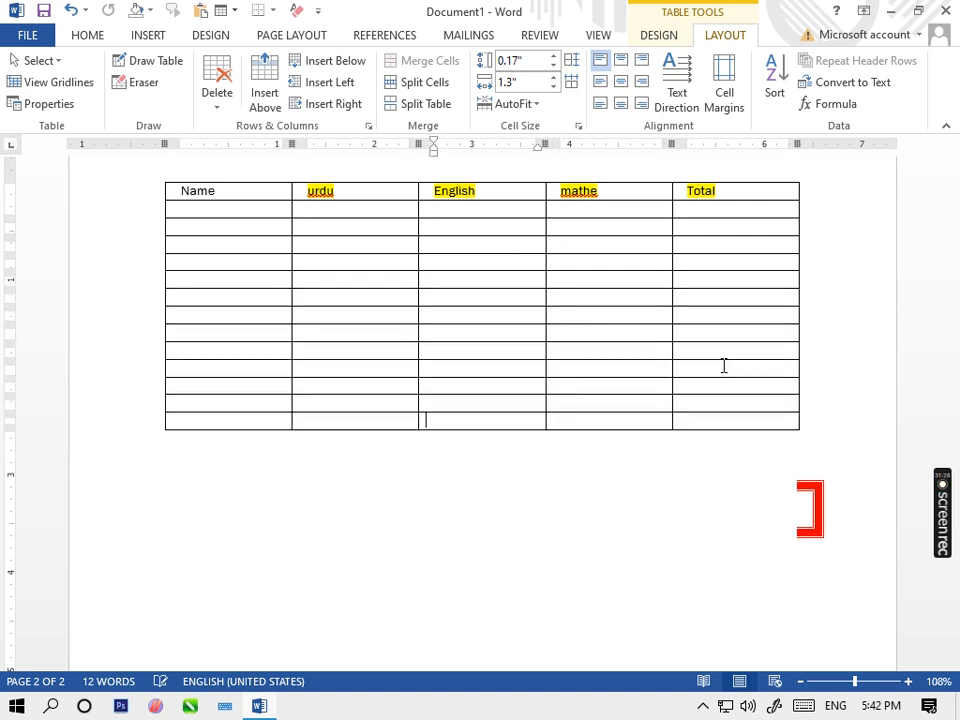
pyautogui.press('Tab')
pyautogui.press('Tab')
pyautogui.press('Tab')
pyautogui.press('Tab')
pyautogui.press('Tab')
pyautogui.press('Tab')
pyautogui.press('Tab')
pyautogui.press('Tab')
pyautogui.press('Tab')
pyautogui.press('Tab')
pyautogui.press('Tab')
pyautogui.press('Tab')
pyautogui.press('Tab')
pyautogui.press('Tab')
pyautogui.press('Tab')
pyautogui.press('Tab')
pyautogui.press('Tab')
pyautogui.press('Tab')
pyautogui.press('Tab')
pyautogui.press('Tab')
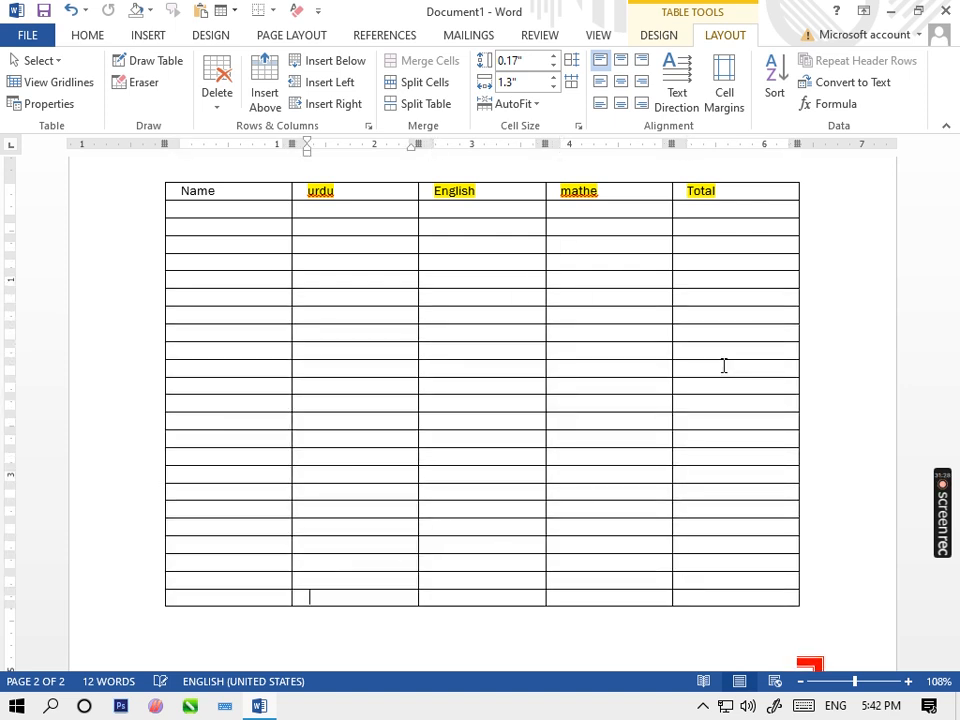
# - Examine the table on each of its pages to check whether every page starts with the header row
pyautogui.scroll(6, 717, 369)
pyautogui.scroll(-20, 717, 369)
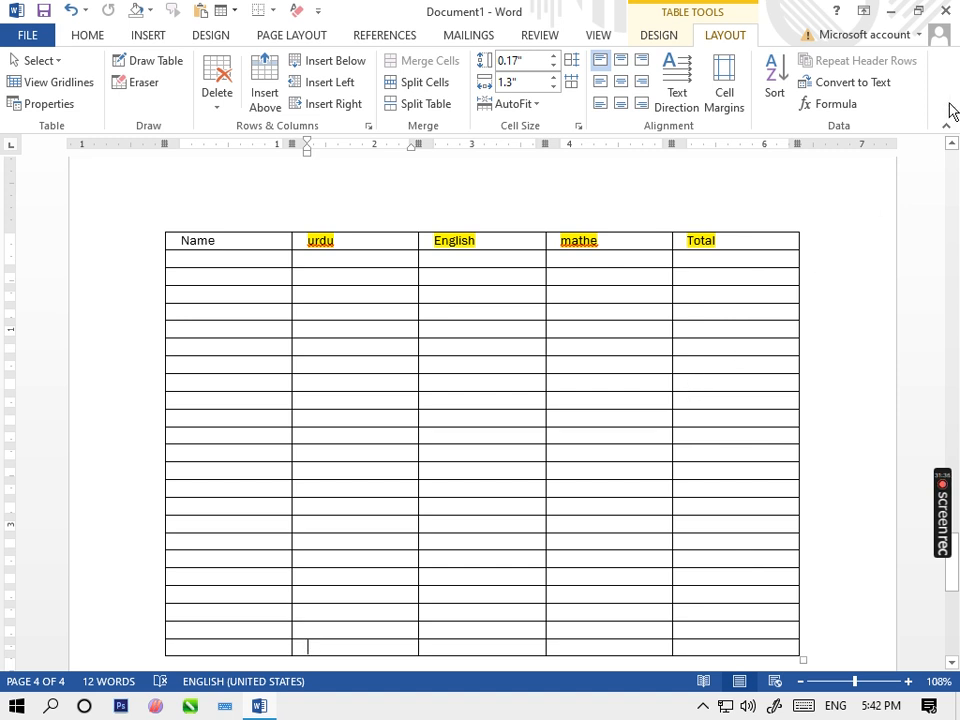
pyautogui.scroll(5, 670, 260)
pyautogui.scroll(7, 668, 260)
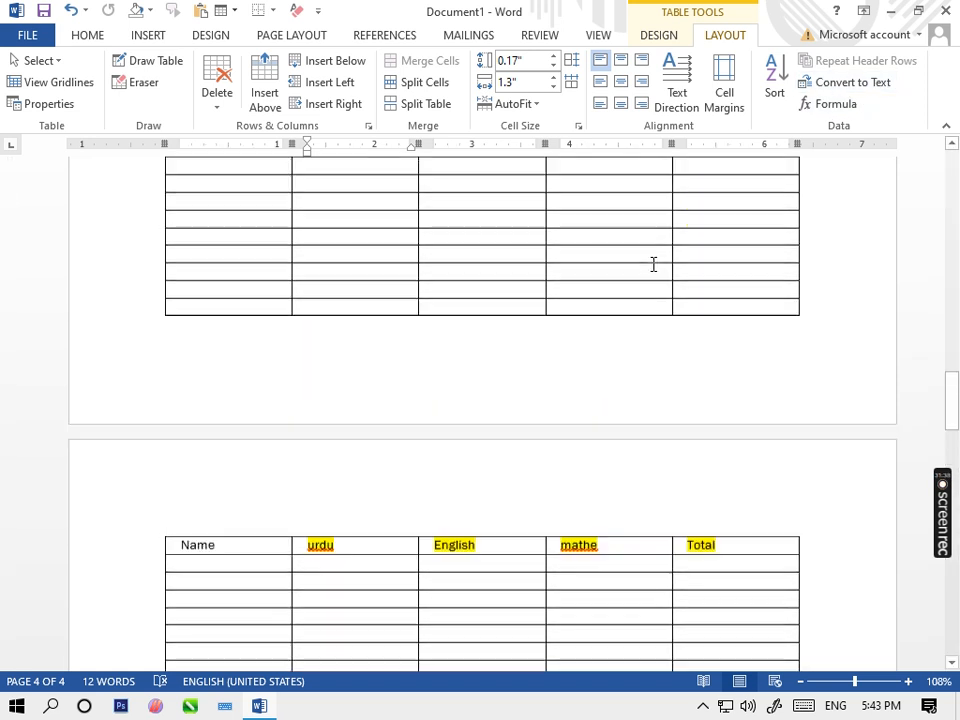
pyautogui.scroll(3, 802, 128)
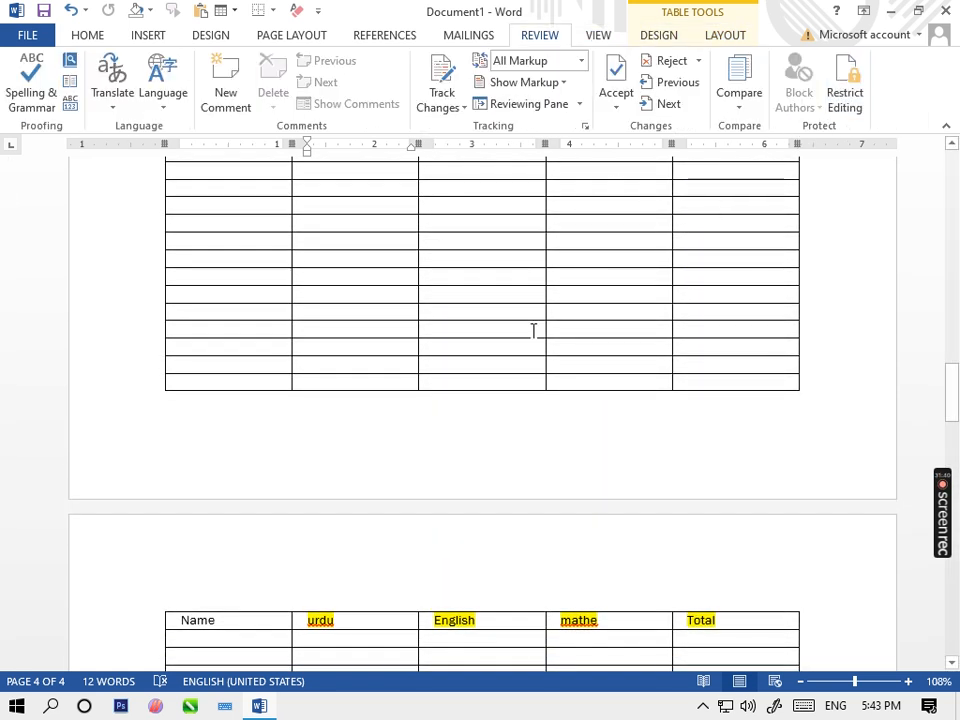
pyautogui.scroll(5, 533, 330)
pyautogui.scroll(3, 450, 358)
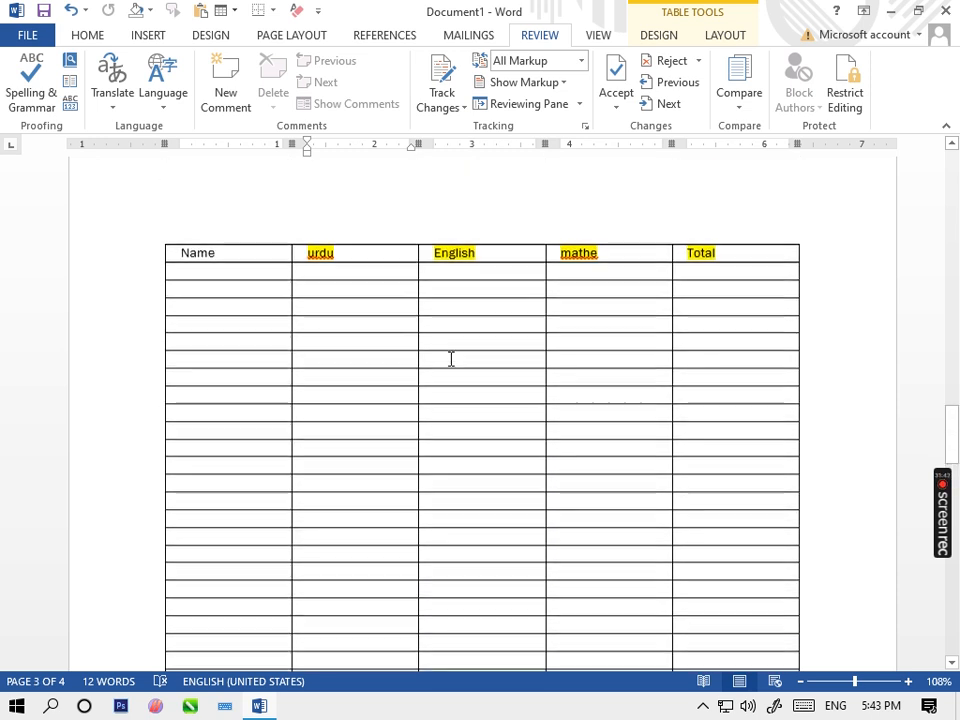
pyautogui.click(515, 263)
pyautogui.scroll(20, 510, 260)
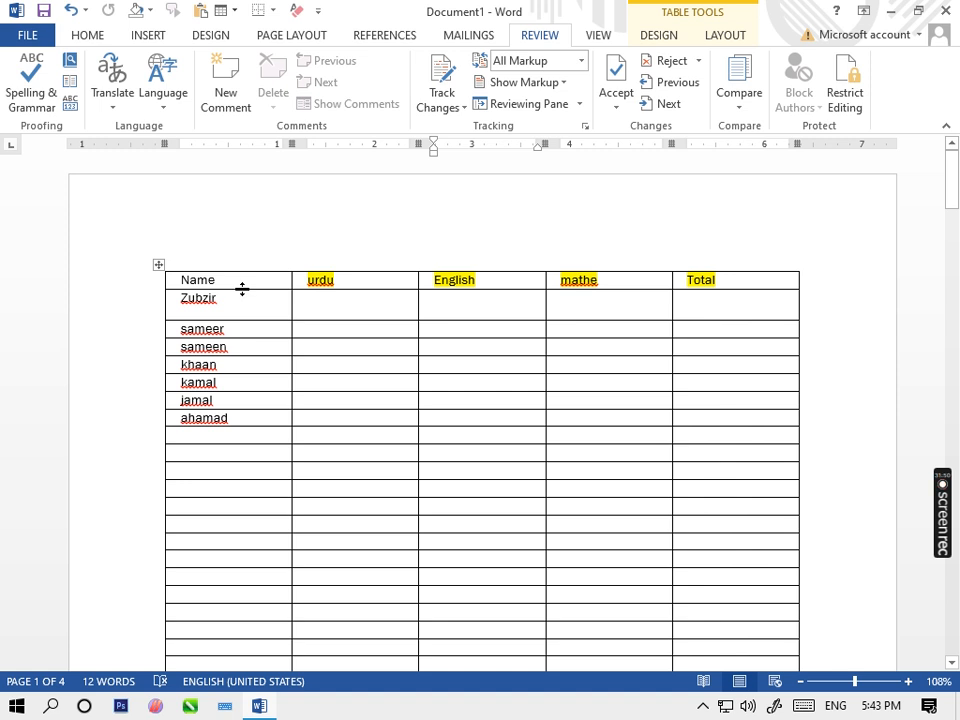
# - Convert the table's Name, urdu, English, mathe and Total header row on page 1 to text separated with commas
pyautogui.moveTo(747, 280); pyautogui.dragTo(81, 287)
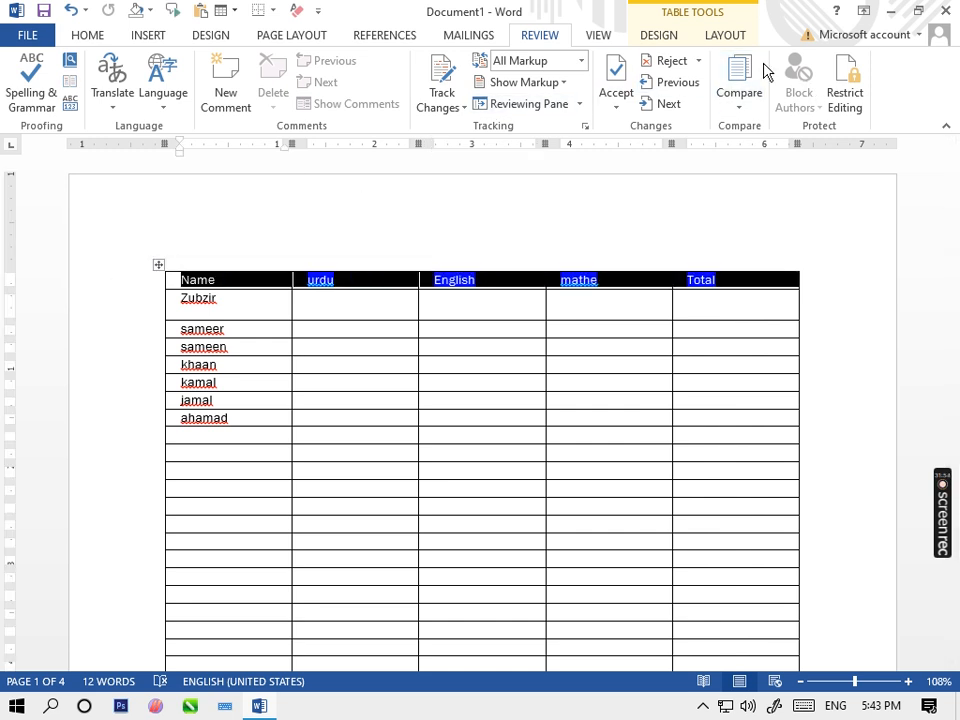
pyautogui.click(713, 38)
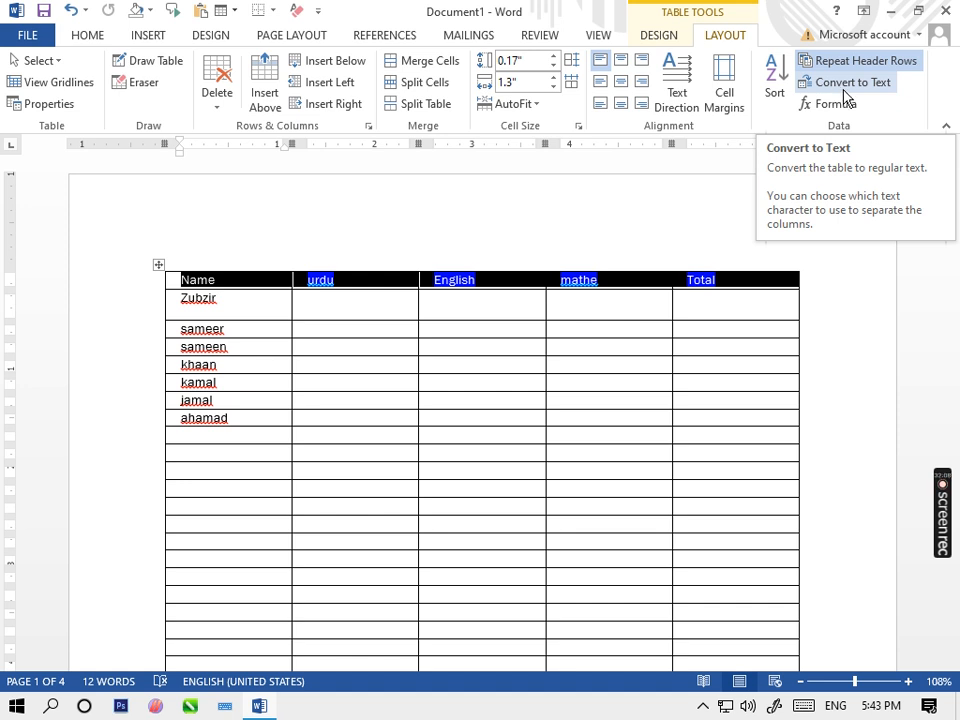
pyautogui.click(845, 88)
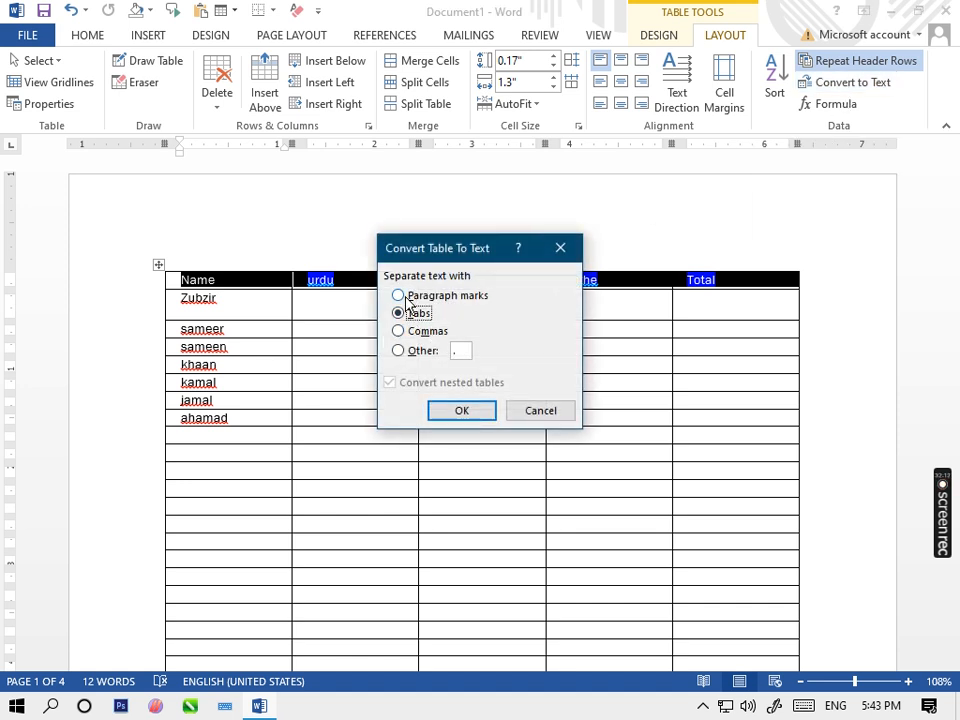
pyautogui.click(398, 332)
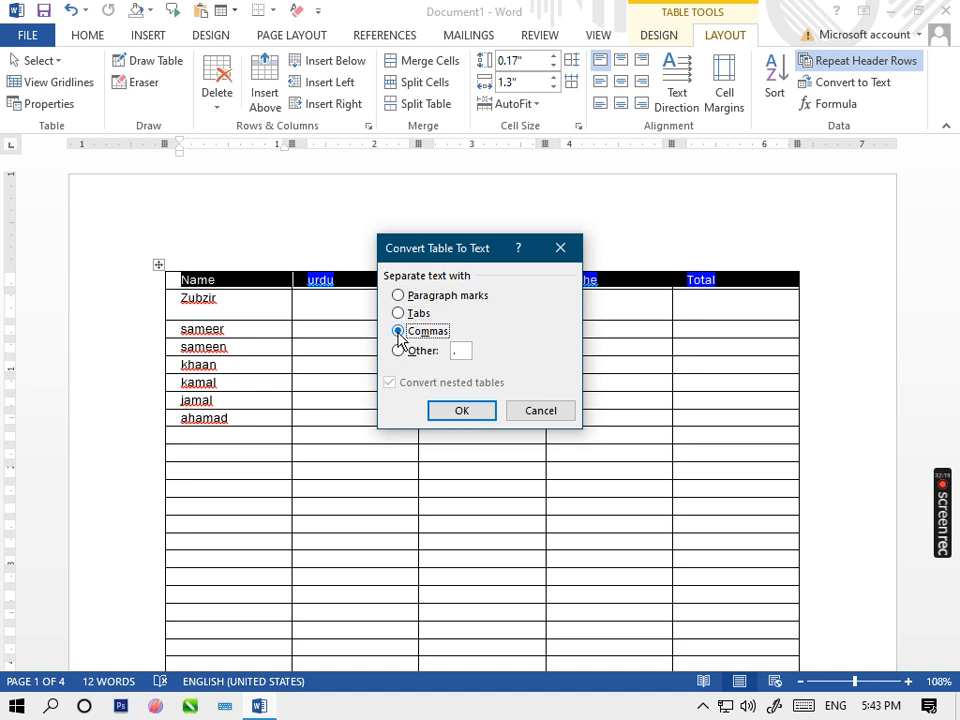
pyautogui.click(462, 411)
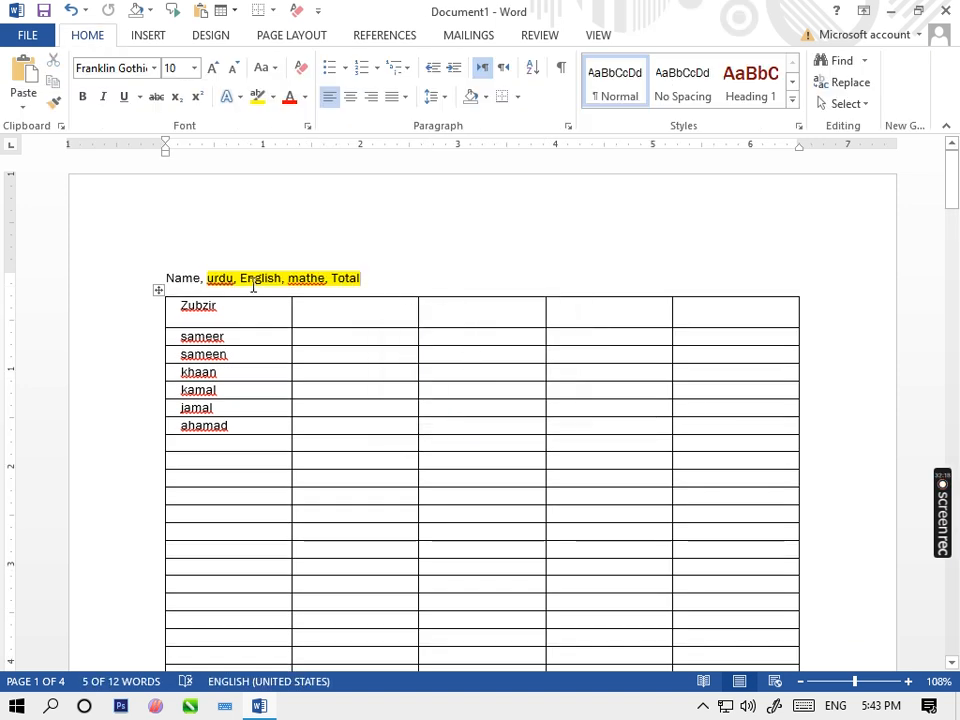
pyautogui.click(304, 274)
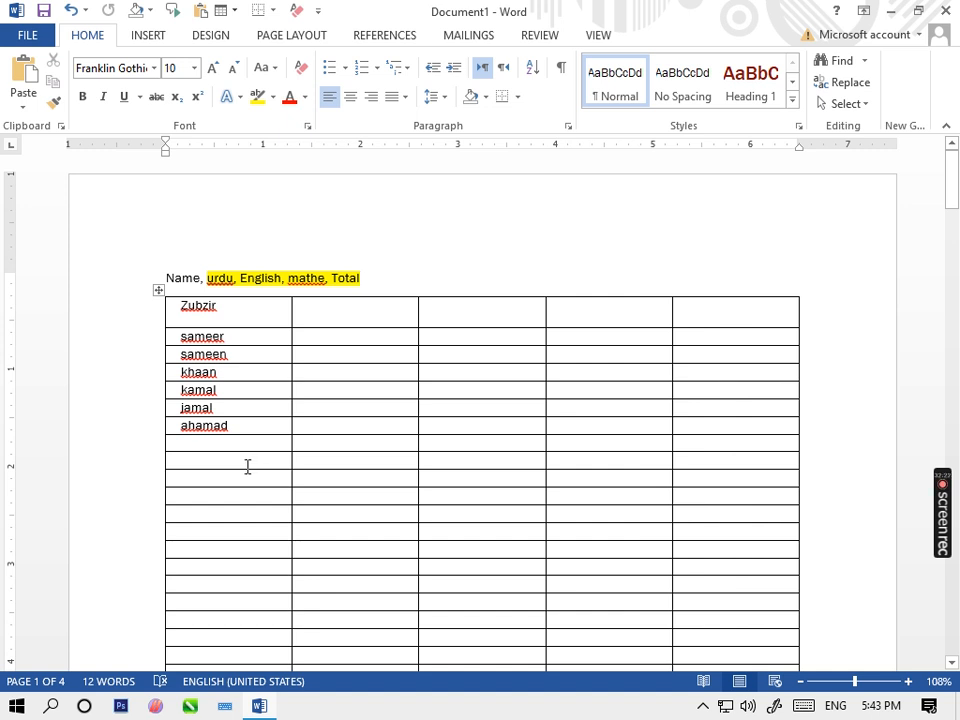
# - Convert the comma-separated header line above the table back into a five-column table row, separating the text at commas
pyautogui.moveTo(370, 297); pyautogui.dragTo(51, 246)
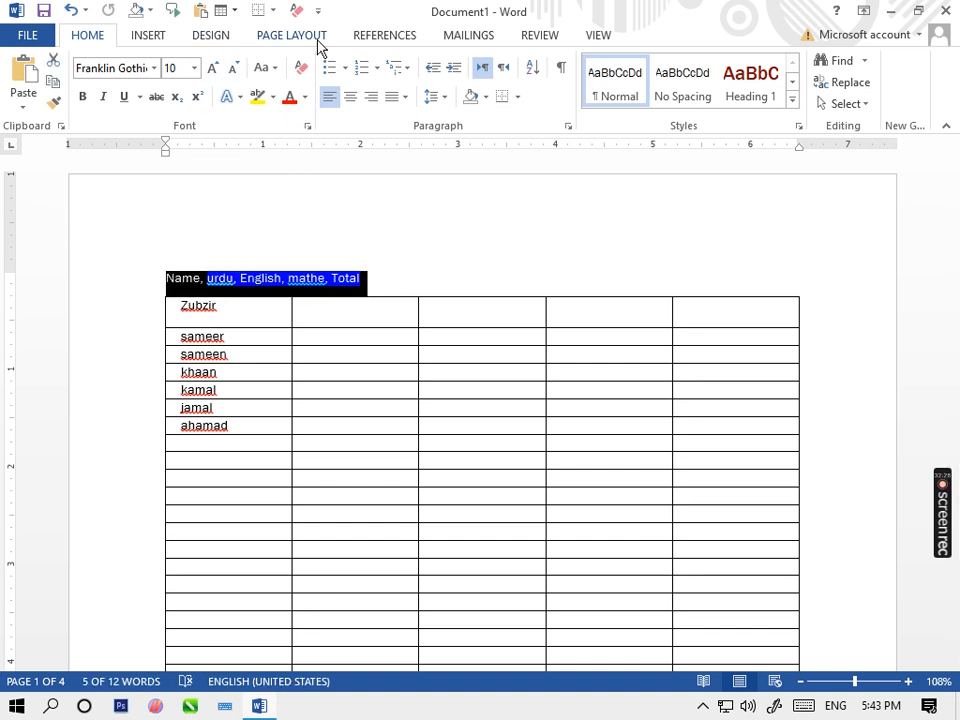
pyautogui.click(150, 40)
pyautogui.click(60, 92)
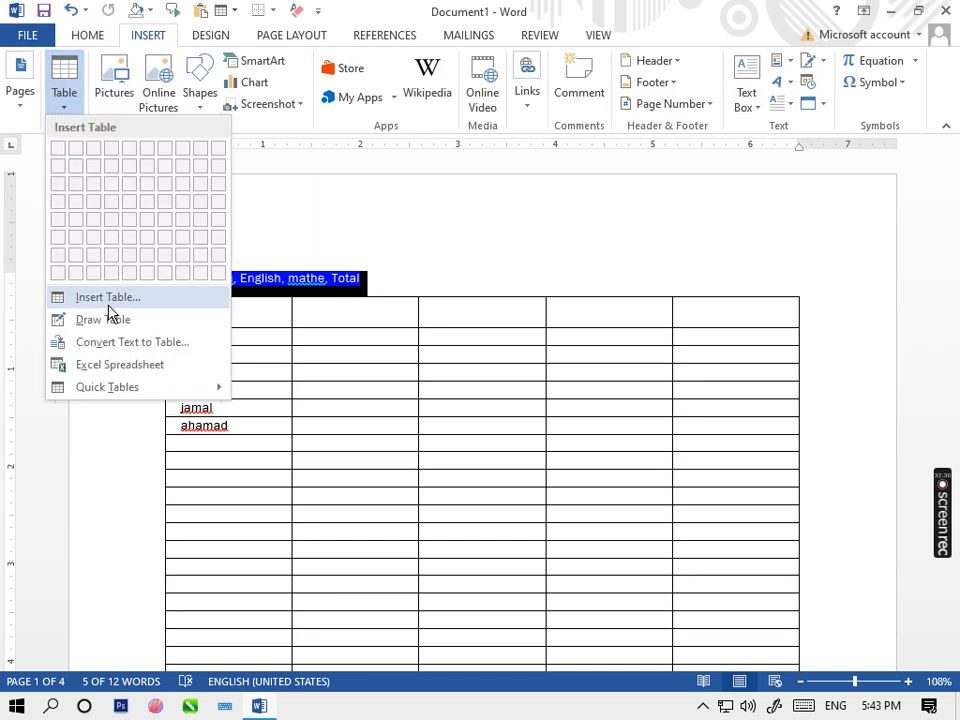
pyautogui.click(115, 345)
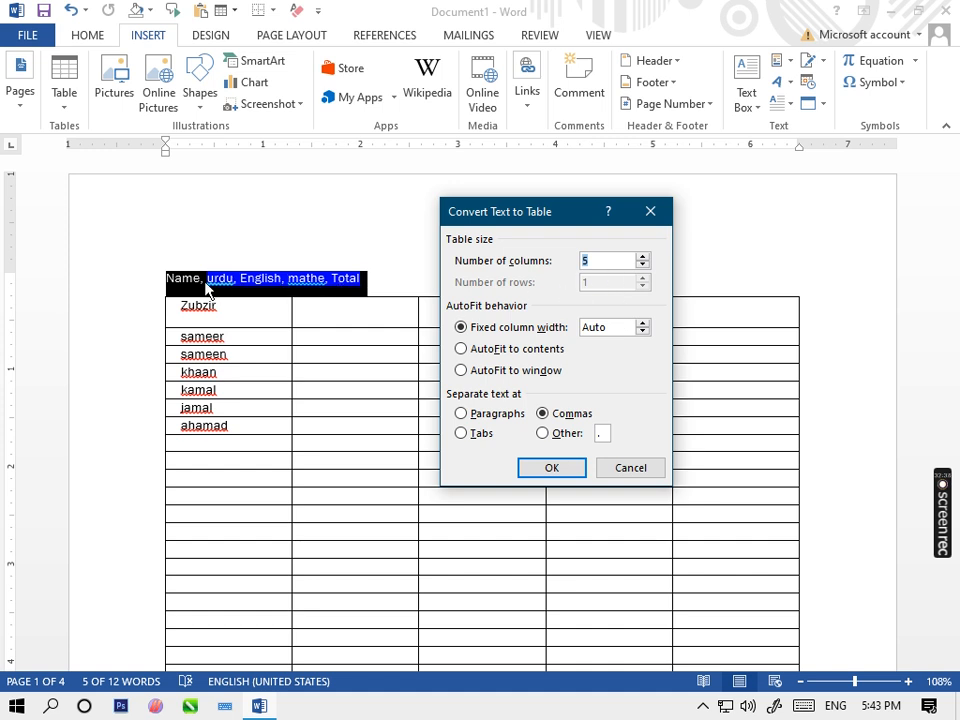
pyautogui.click(549, 469)
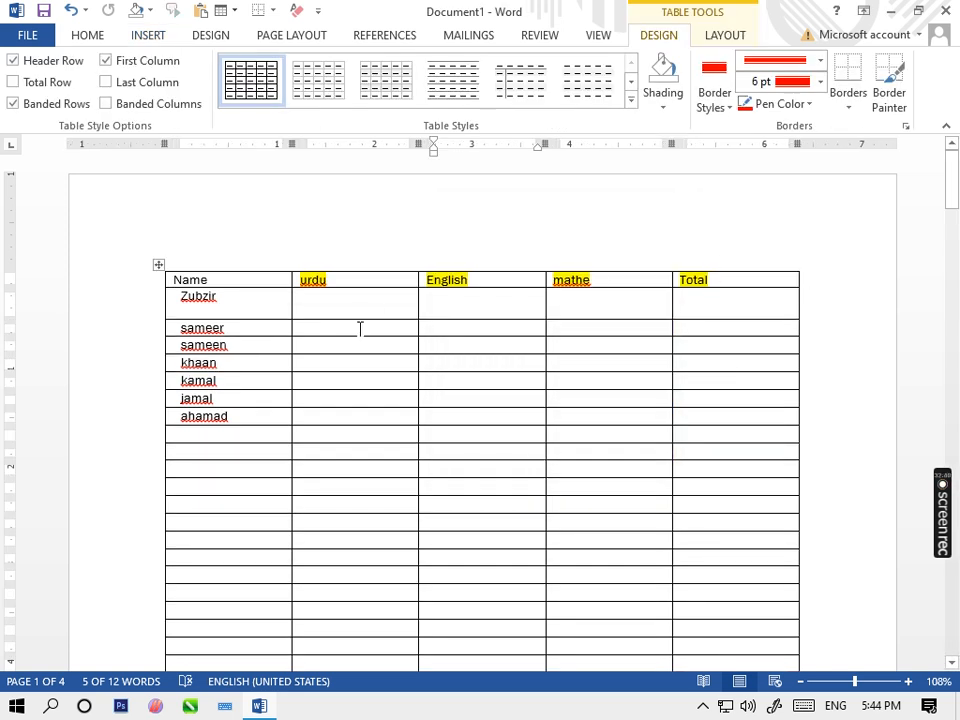
pyautogui.click(434, 467)
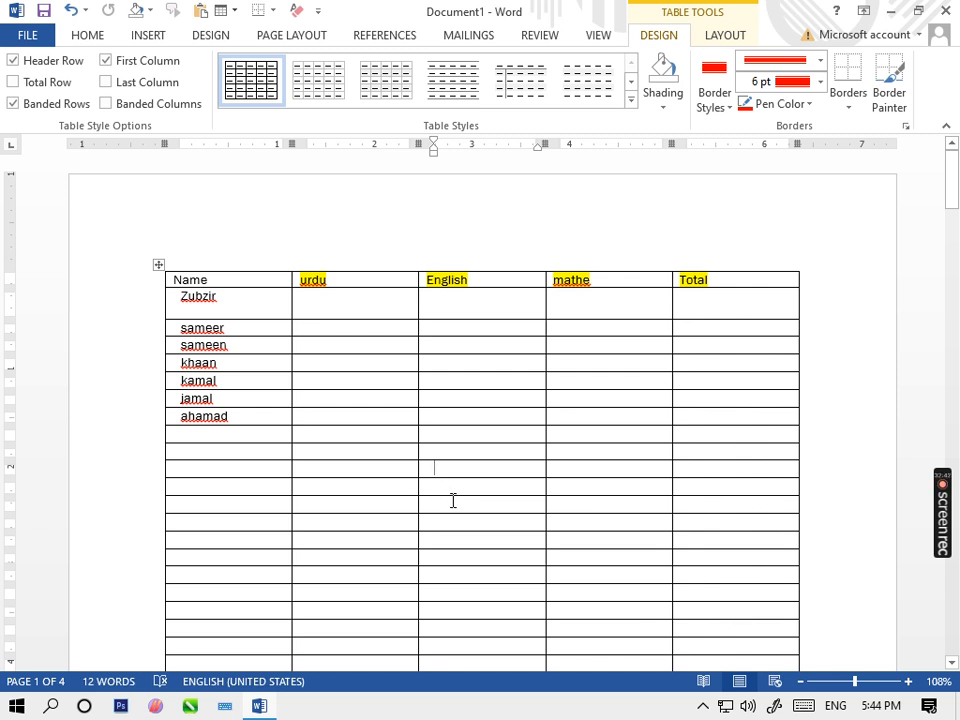
pyautogui.click(592, 286)
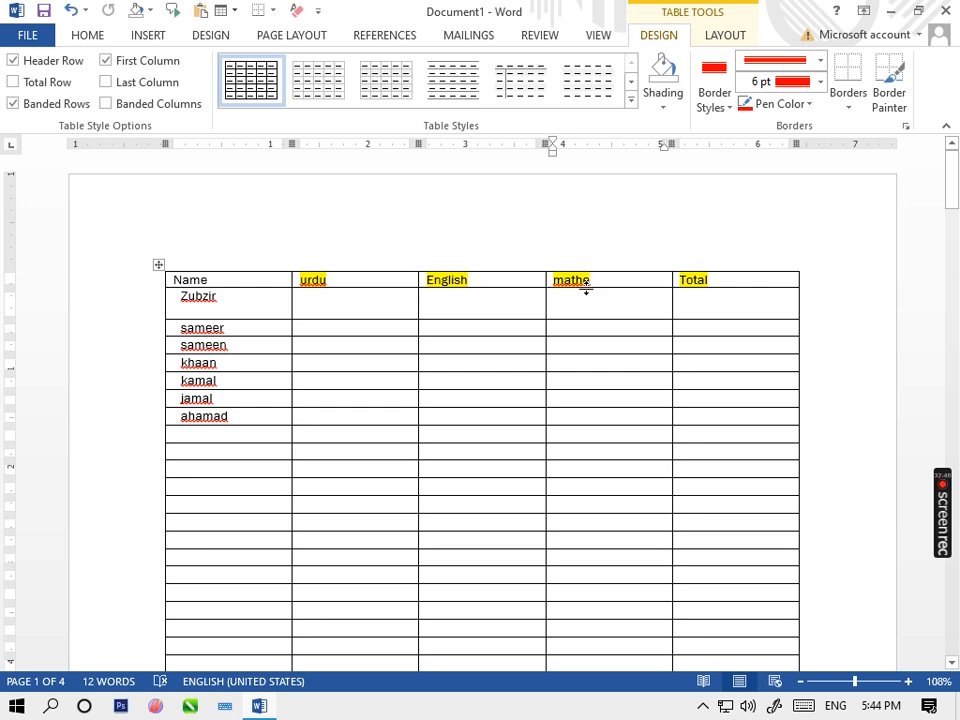
# - Enter 90 as the urdu mark in the first student's row
pyautogui.click(727, 34)
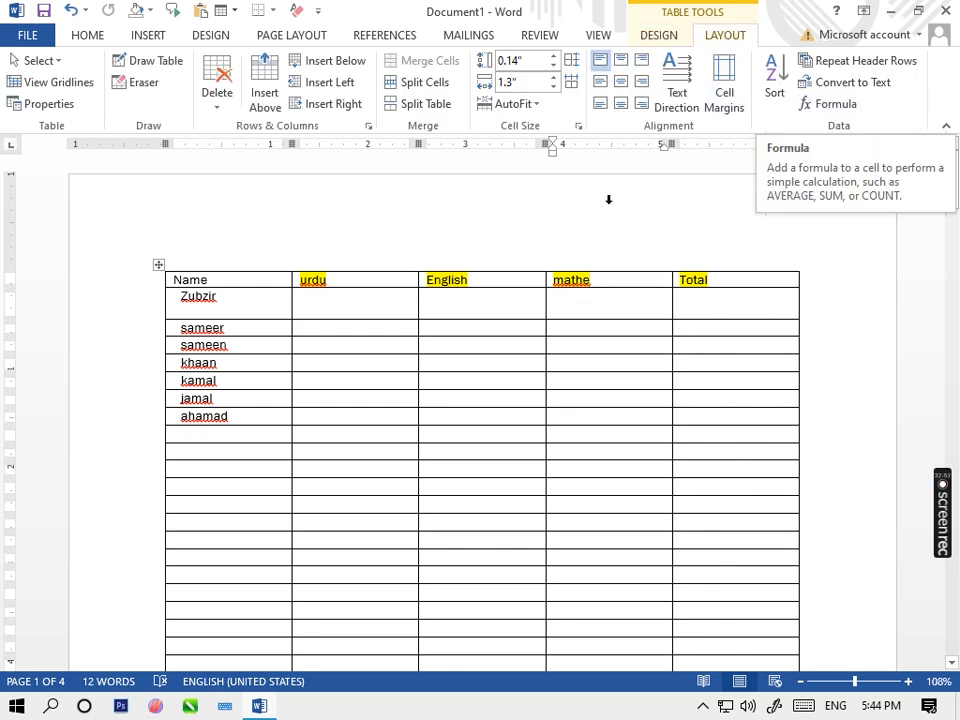
pyautogui.click(365, 300)
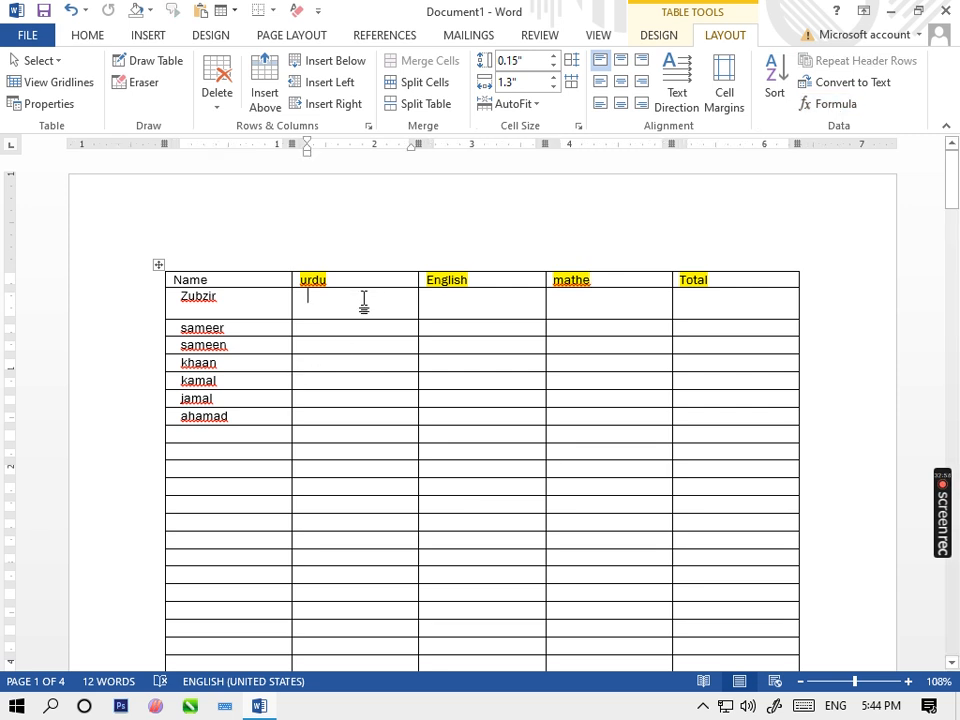
pyautogui.write('90')
pyautogui.press('Tab')
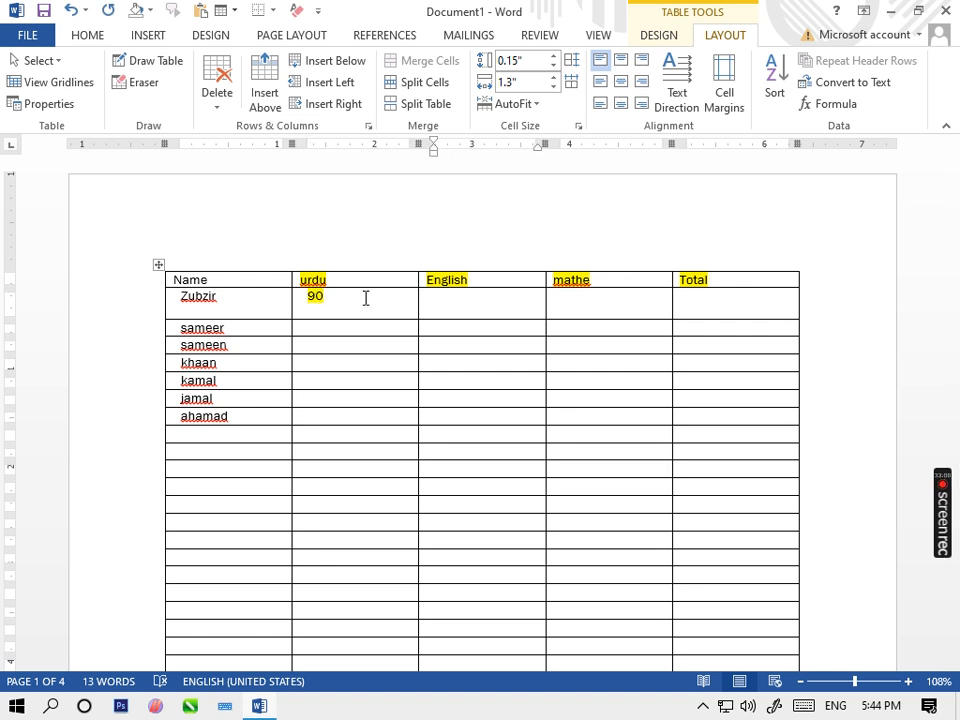
# - Set the text highlight to No Color, and enter 90 for English and 90 for mathe in the first student's row
pyautogui.click(96, 38)
pyautogui.click(272, 96)
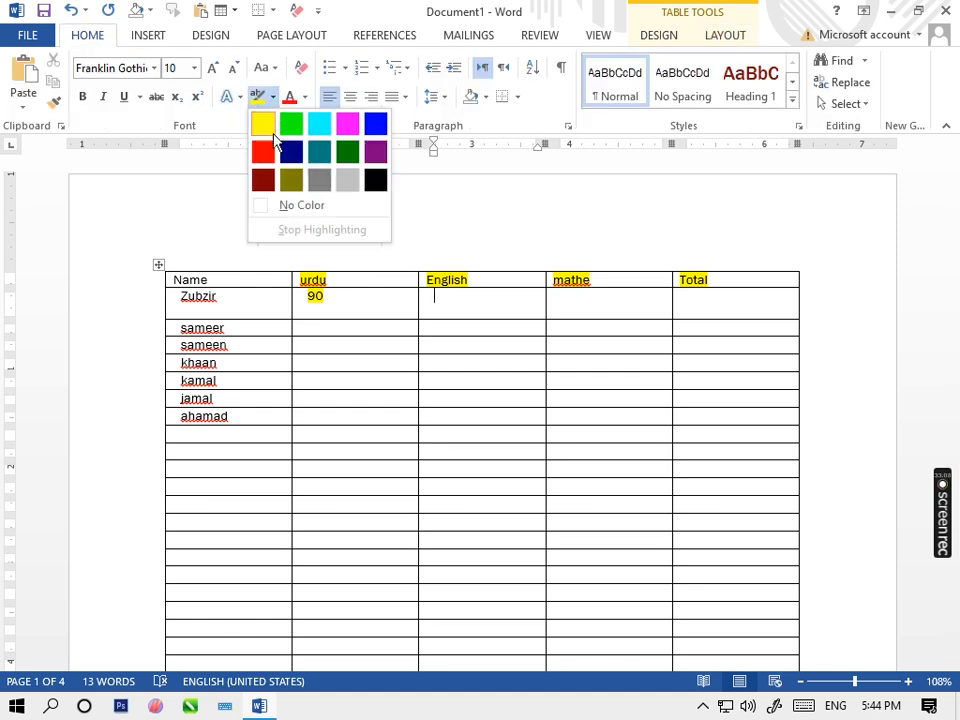
pyautogui.click(285, 207)
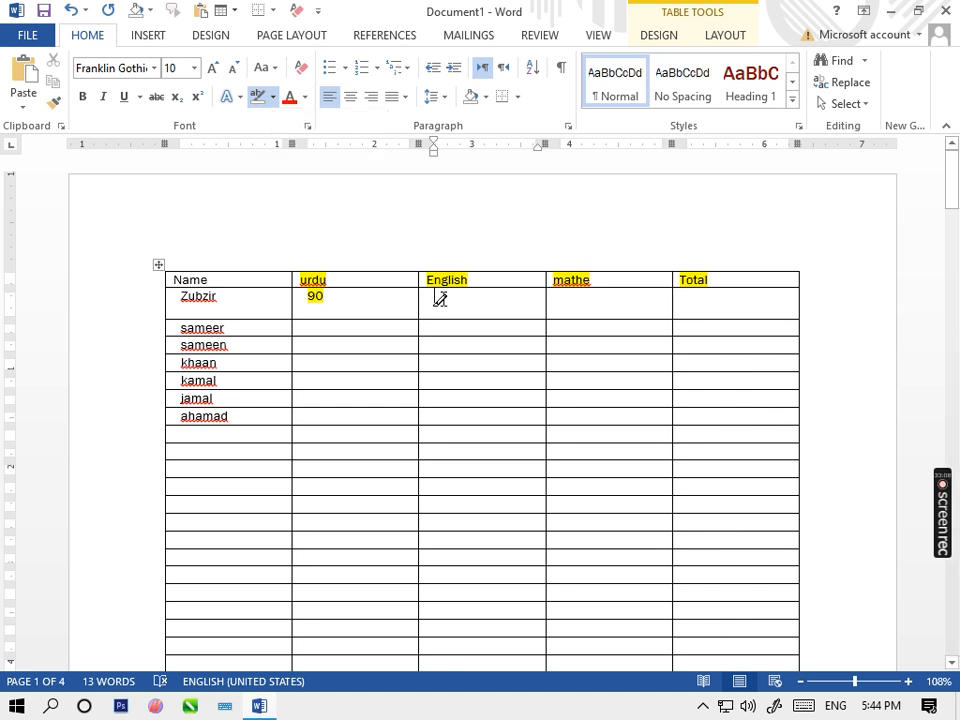
pyautogui.write('90')
pyautogui.press('Tab')
pyautogui.write('90')
pyautogui.press('Tab')
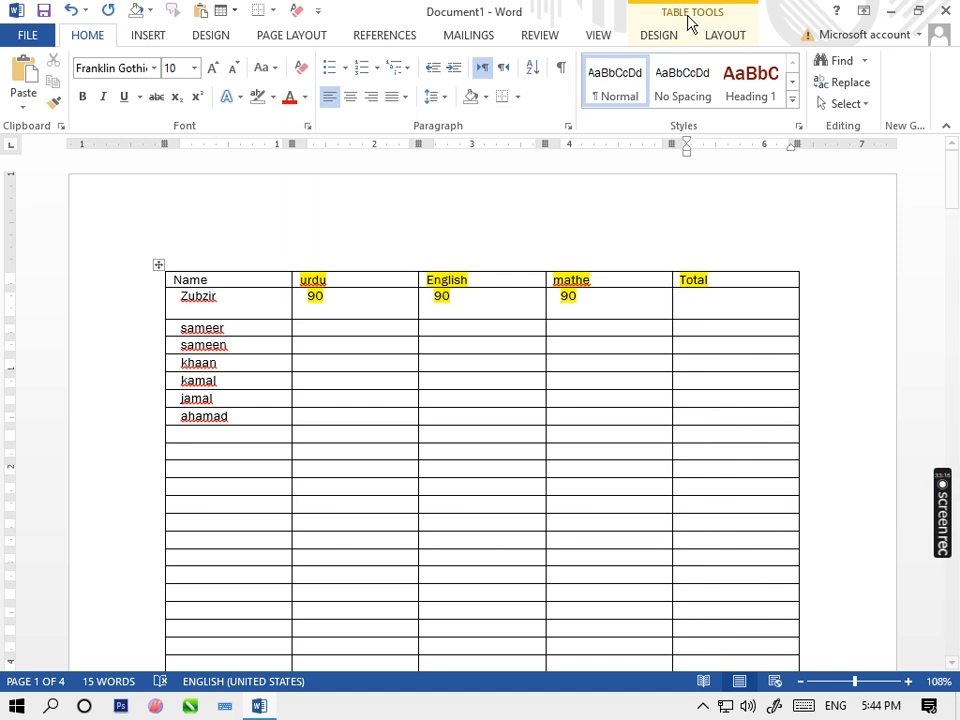
# - Insert the formula =SUM(LEFT) in the Total cell of the first student's row
pyautogui.click(725, 35)
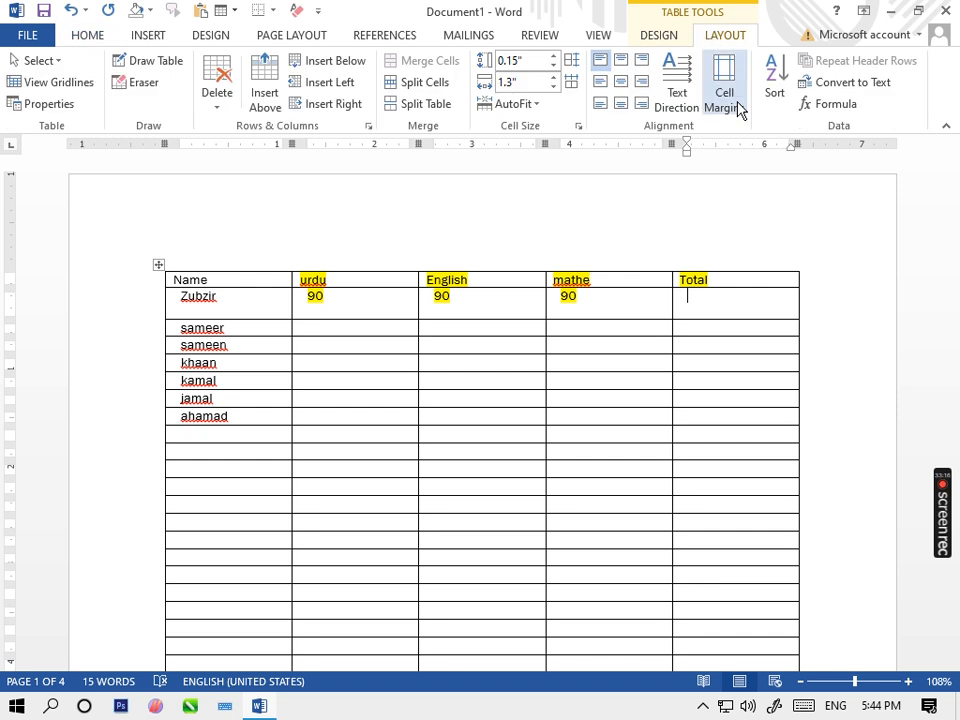
pyautogui.click(845, 108)
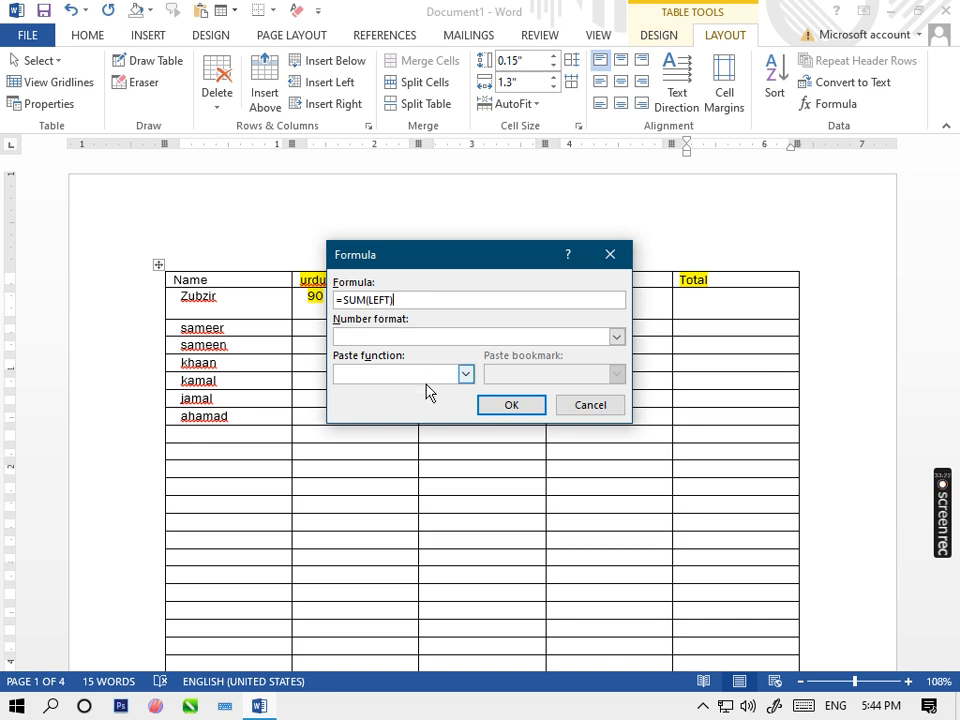
pyautogui.click(499, 404)
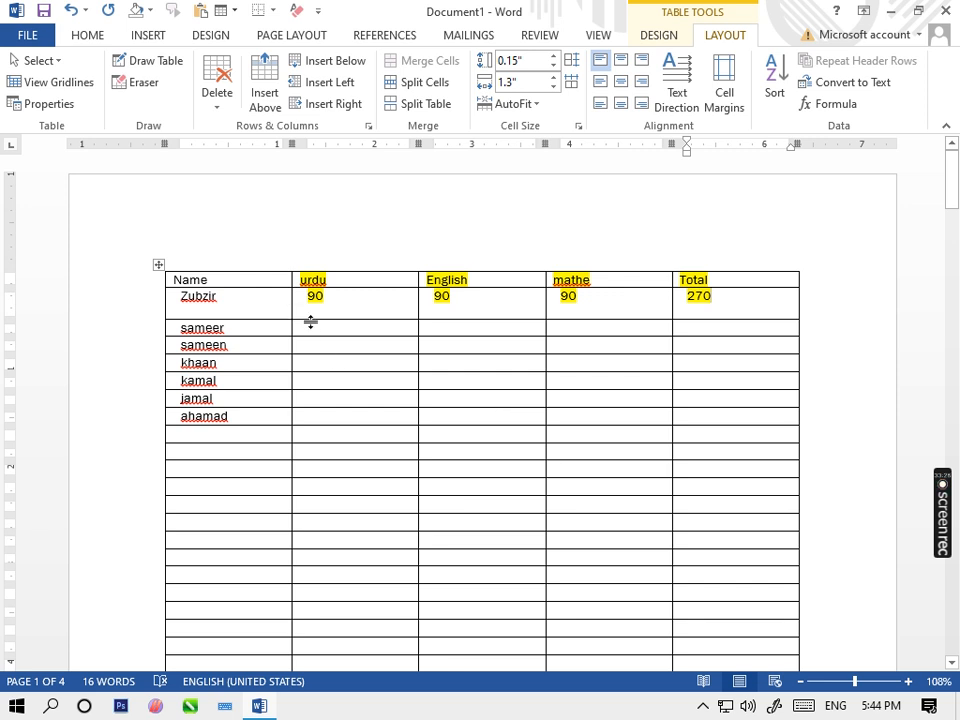
# - Enter the marks 90 for urdu, 78 for English and 56 for mathe in the second student's row
pyautogui.click(310, 322)
pyautogui.tripleClick(302, 331)
pyautogui.click(302, 331)
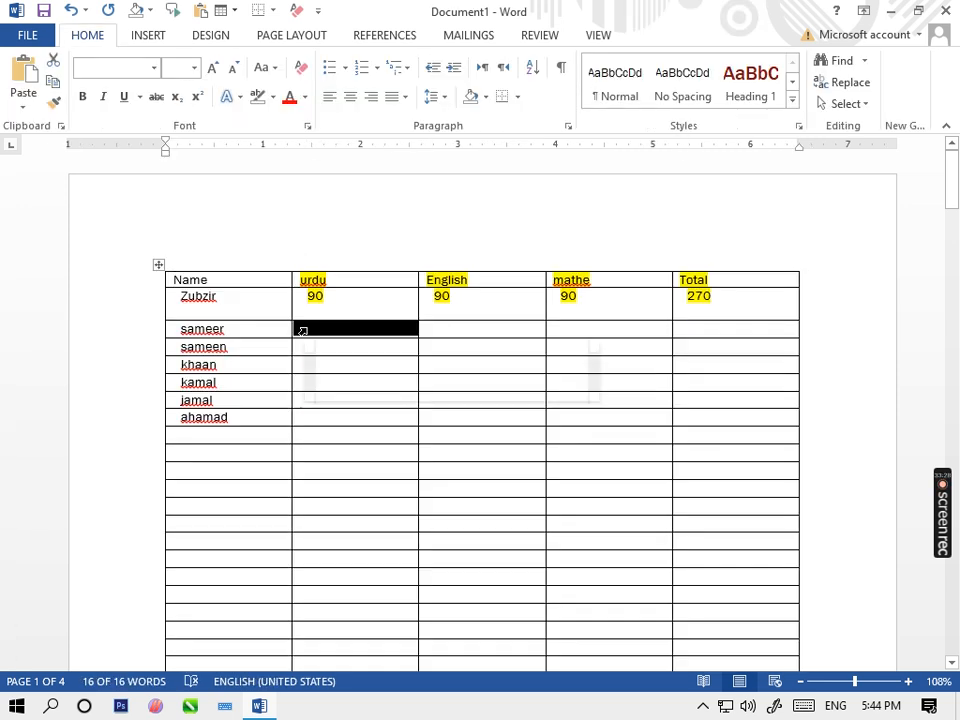
pyautogui.doubleClick(302, 331)
pyautogui.click(395, 335)
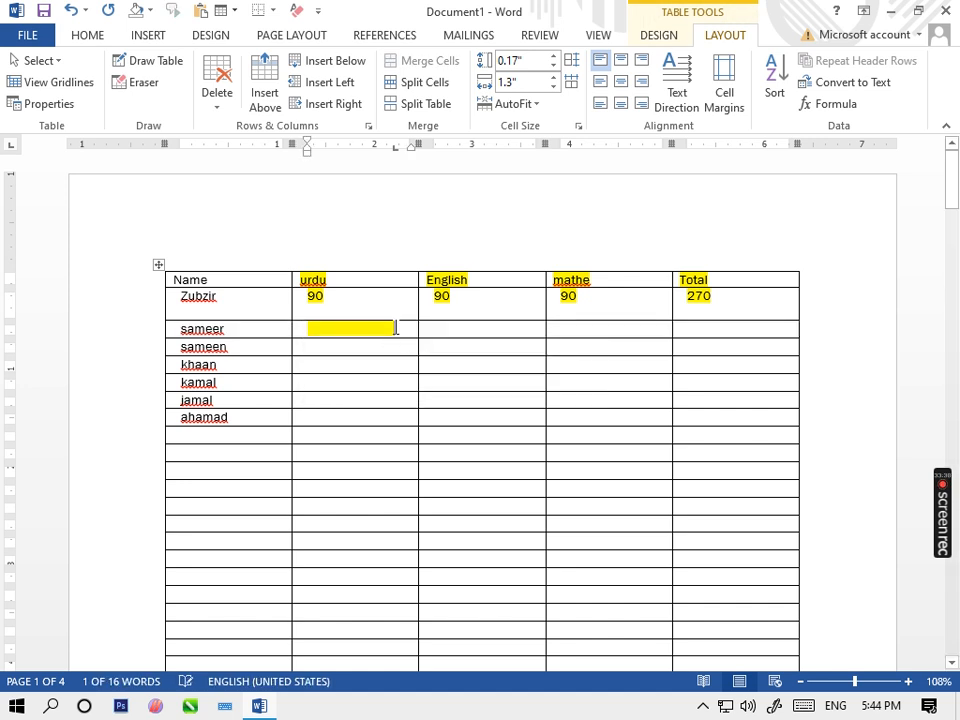
pyautogui.press('BackSpace')
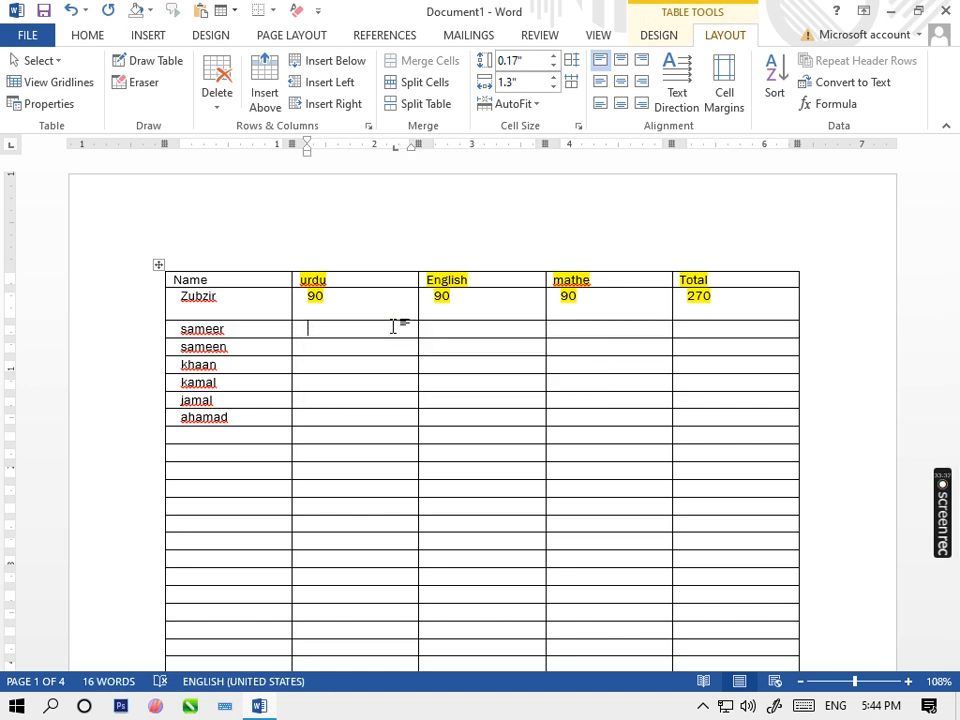
pyautogui.write('90')
pyautogui.press('Tab')
pyautogui.write('78')
pyautogui.press('Tab')
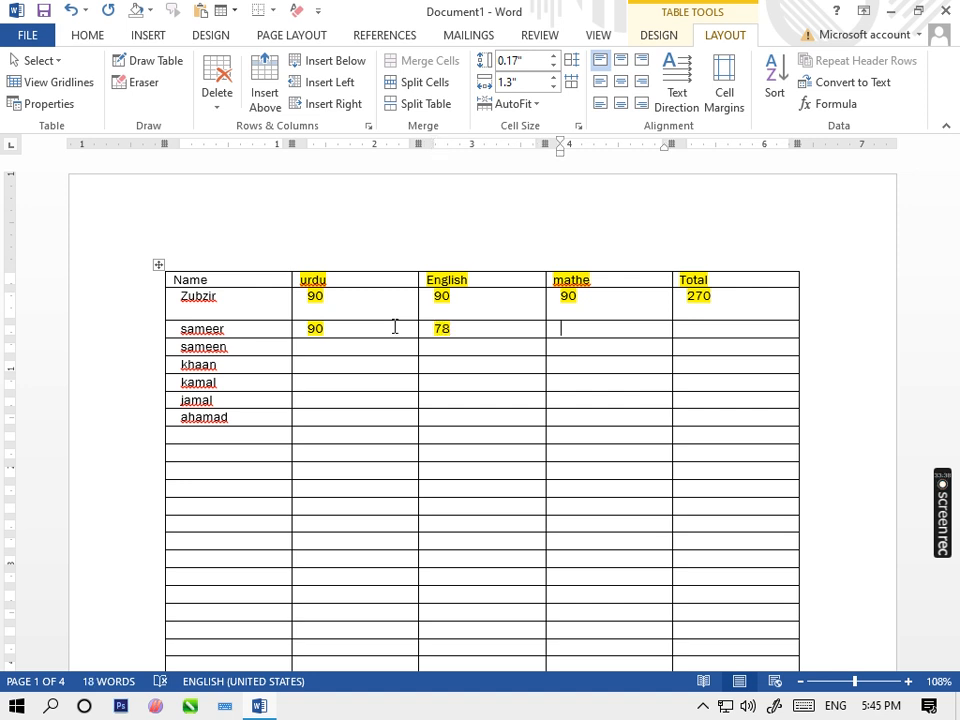
pyautogui.write('56')
pyautogui.press('Tab')
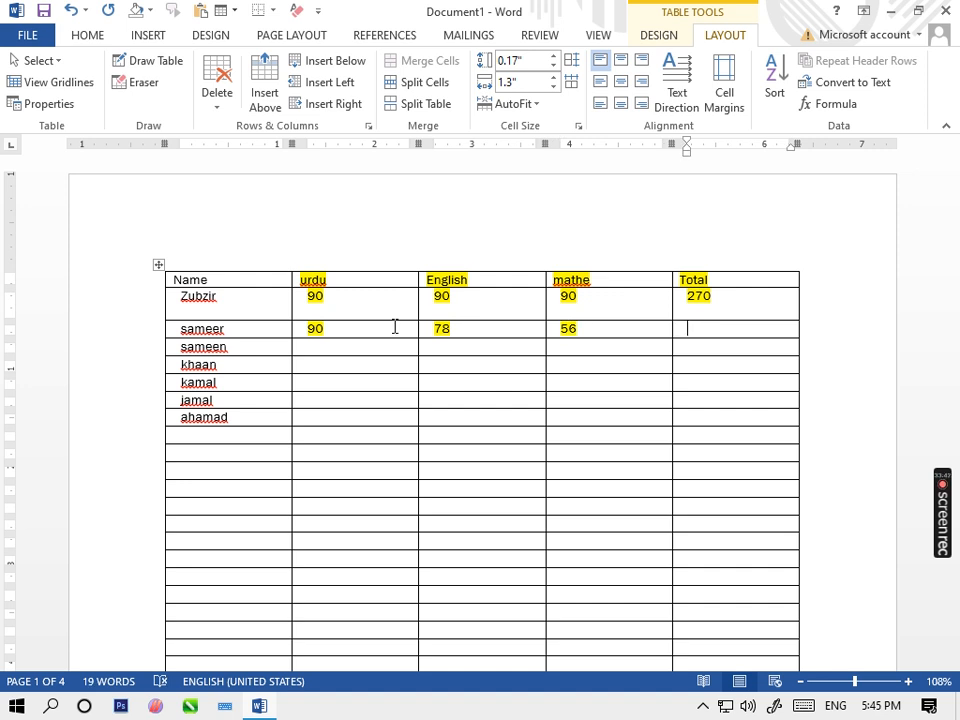
# - Insert the formula =SUM(left) in the Total cell of the second student's row, replacing the suggested ABOVE reference
pyautogui.click(836, 104)
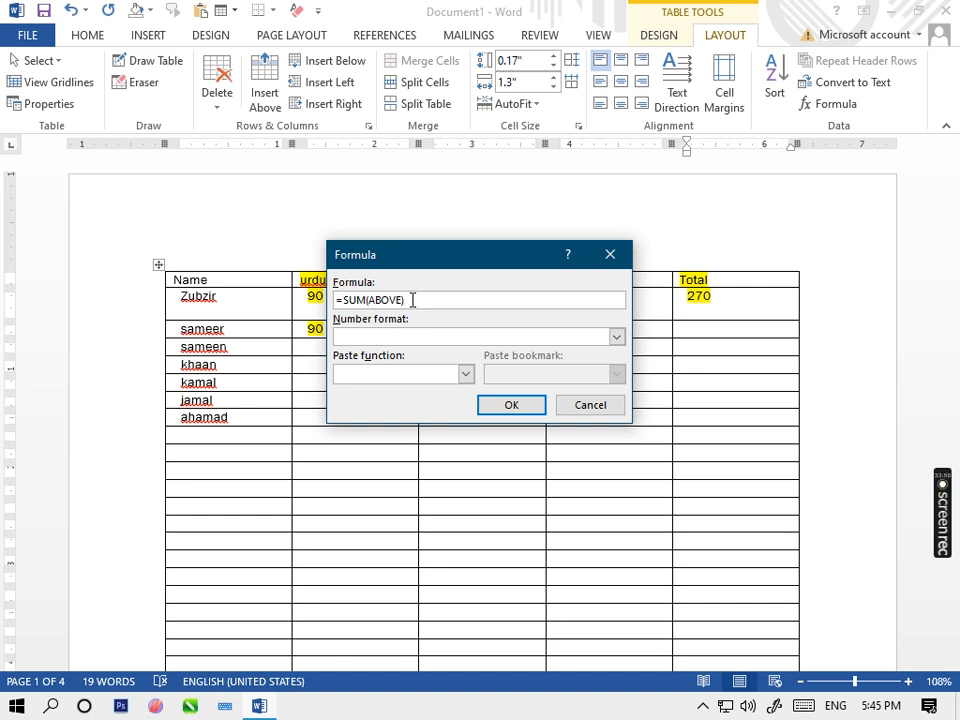
pyautogui.press('BackSpace')
pyautogui.press('BackSpace')
pyautogui.press('BackSpace')
pyautogui.press('BackSpace')
pyautogui.press('BackSpace')
pyautogui.press('BackSpace')
pyautogui.write('left)')
pyautogui.click(535, 404)
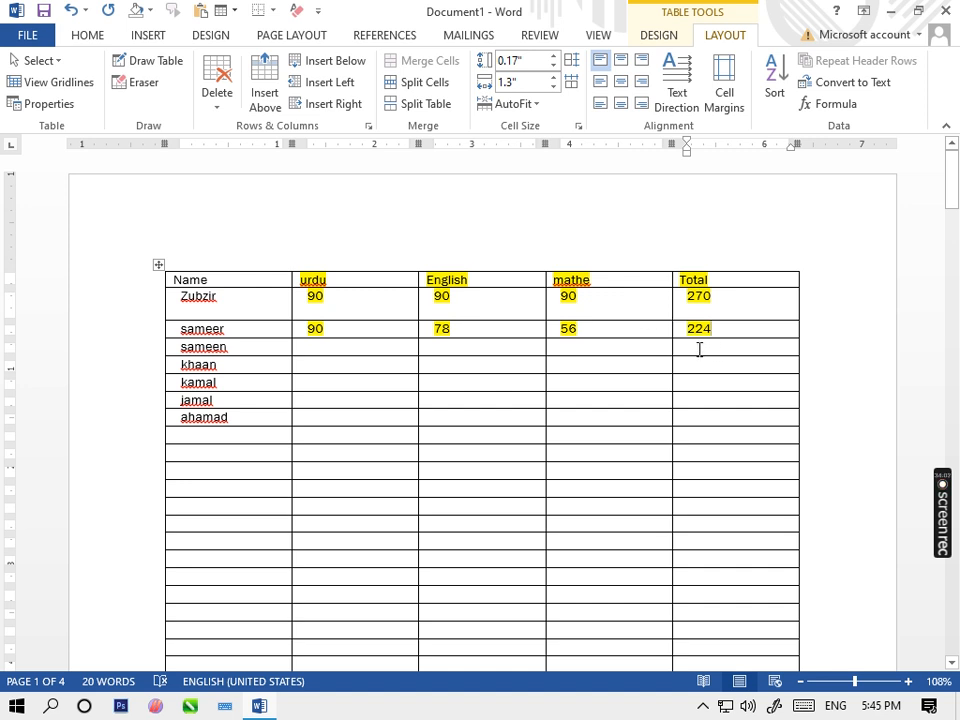
# - Enter the marks 45 for urdu, 67 for English and 89 for mathe in the third student's row
pyautogui.click(358, 346)
pyautogui.write('45')
pyautogui.click(447, 348)
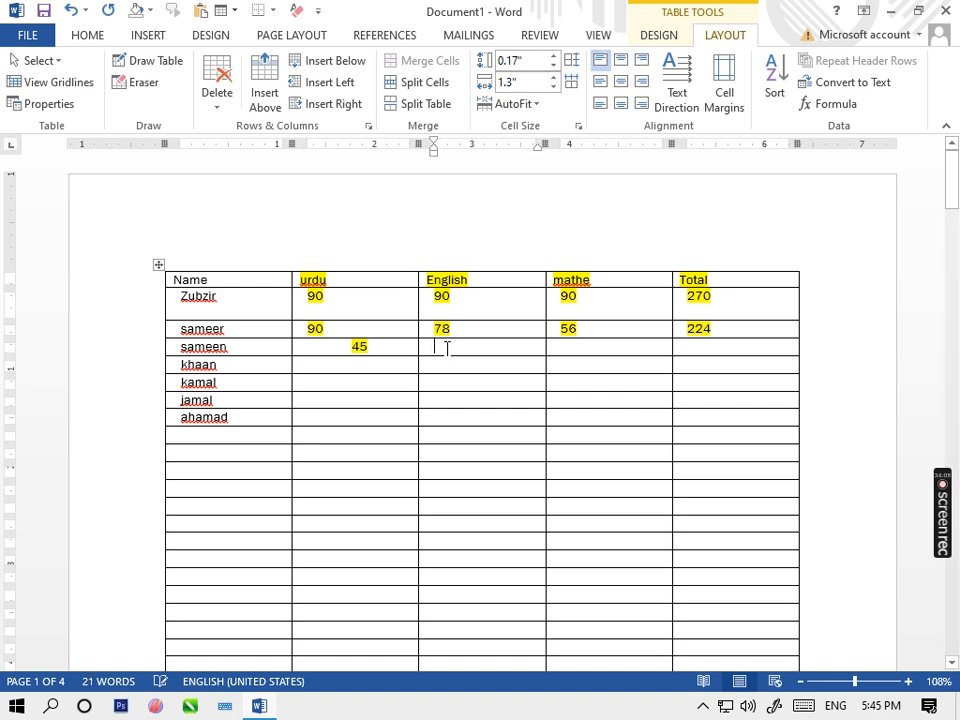
pyautogui.write('67')
pyautogui.click(585, 349)
pyautogui.write('89')
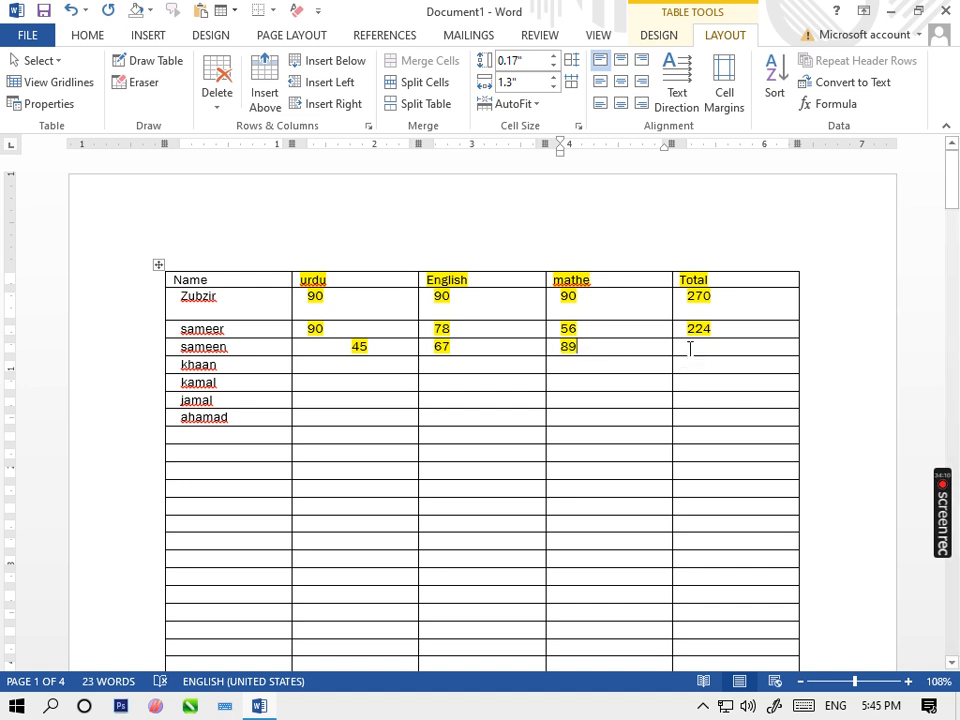
# - Insert an empty field in the third student's Total cell, write the formula =sum(left) inside its braces, complete its closing parenthesis and update the field
pyautogui.click(681, 346)
pyautogui.click(648, 376)
pyautogui.click(697, 349)
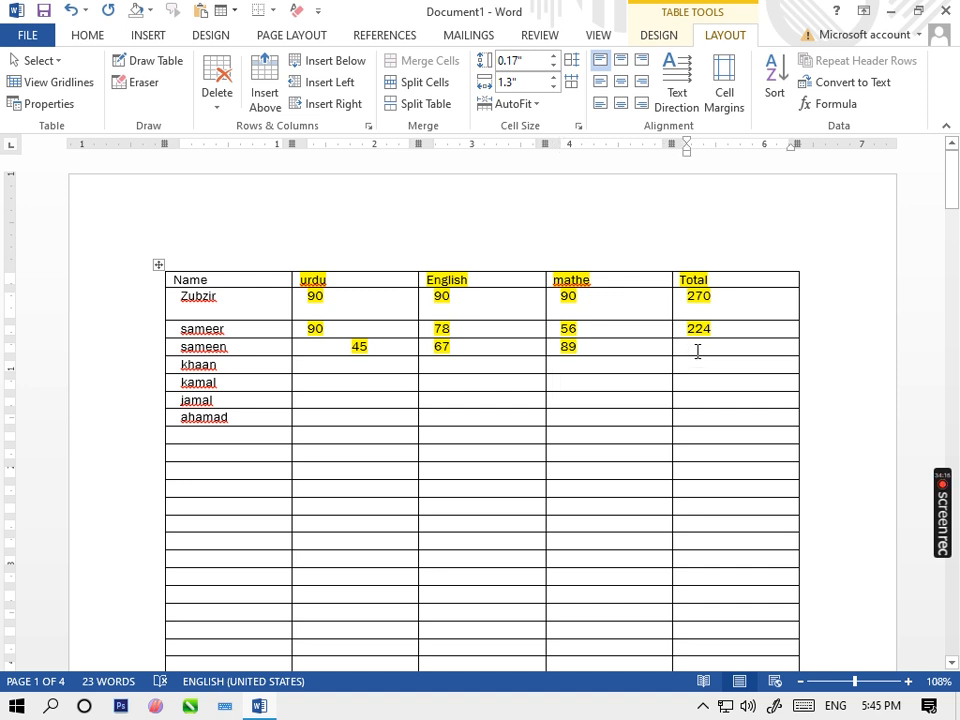
pyautogui.hotkey('ctrl', 'F9')
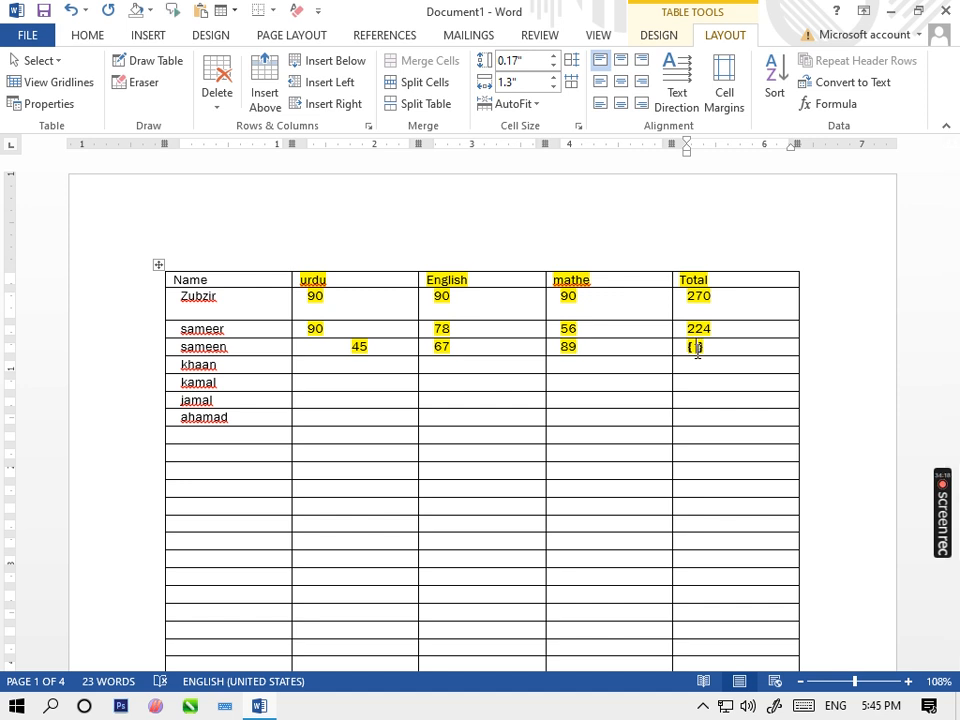
pyautogui.write('=sum ')
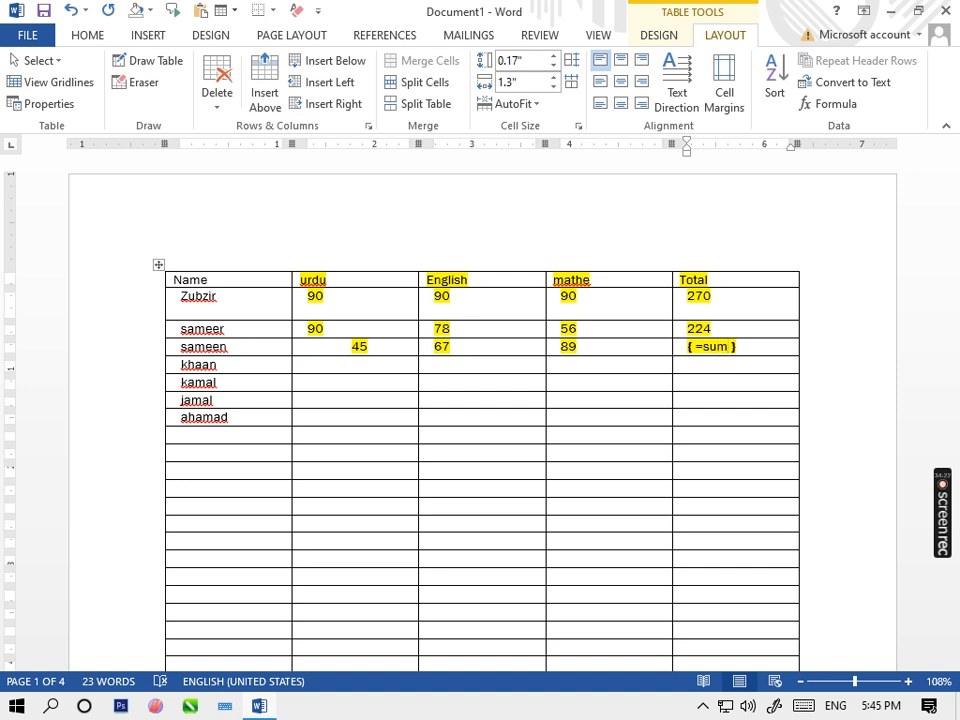
pyautogui.write('(le')
pyautogui.write('ft)')
pyautogui.press('F9')
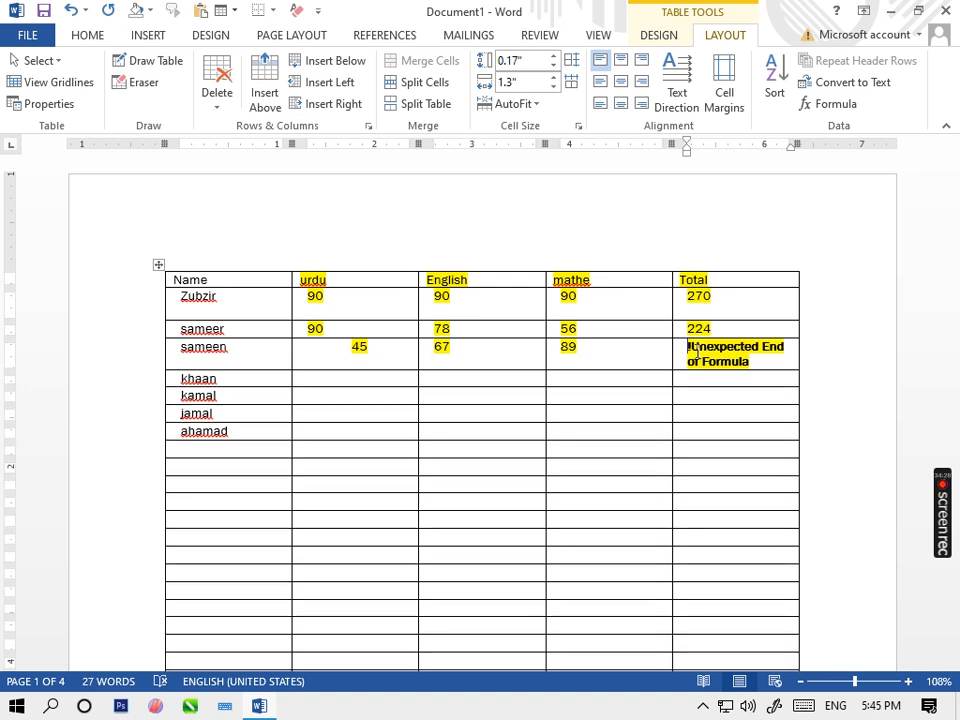
pyautogui.hotkey('shift', 'F9')
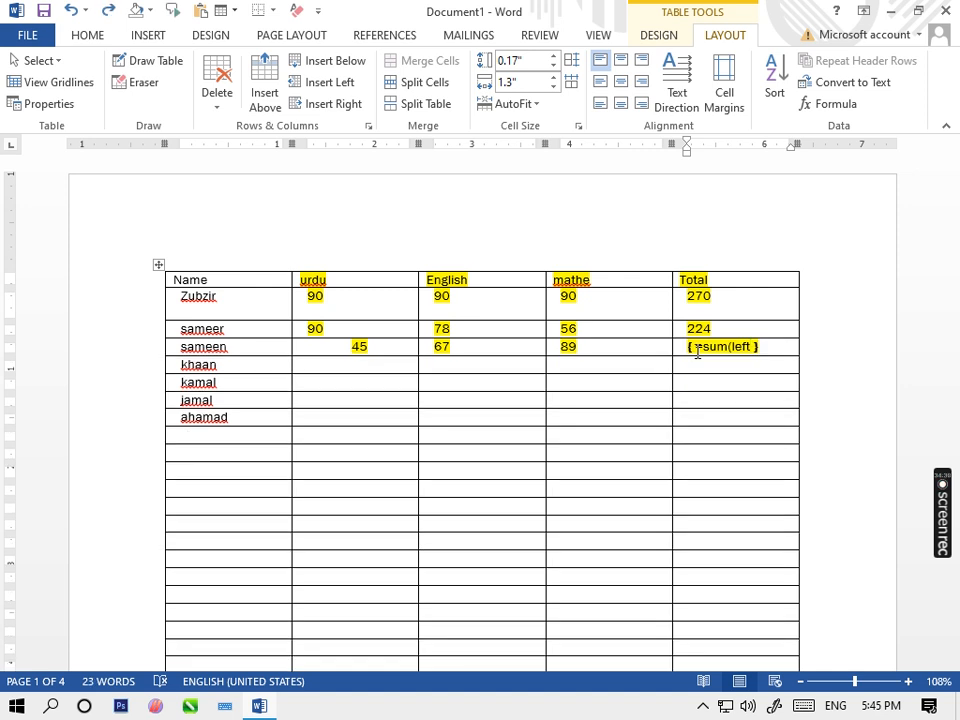
pyautogui.write(')')
pyautogui.press('F9')
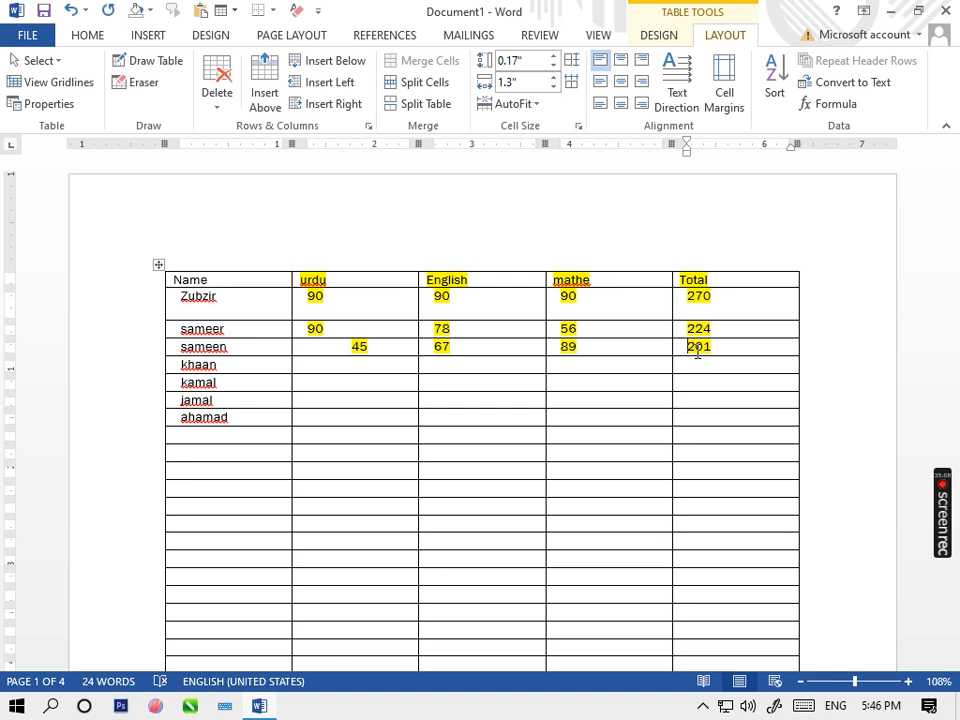
pyautogui.click(148, 35)
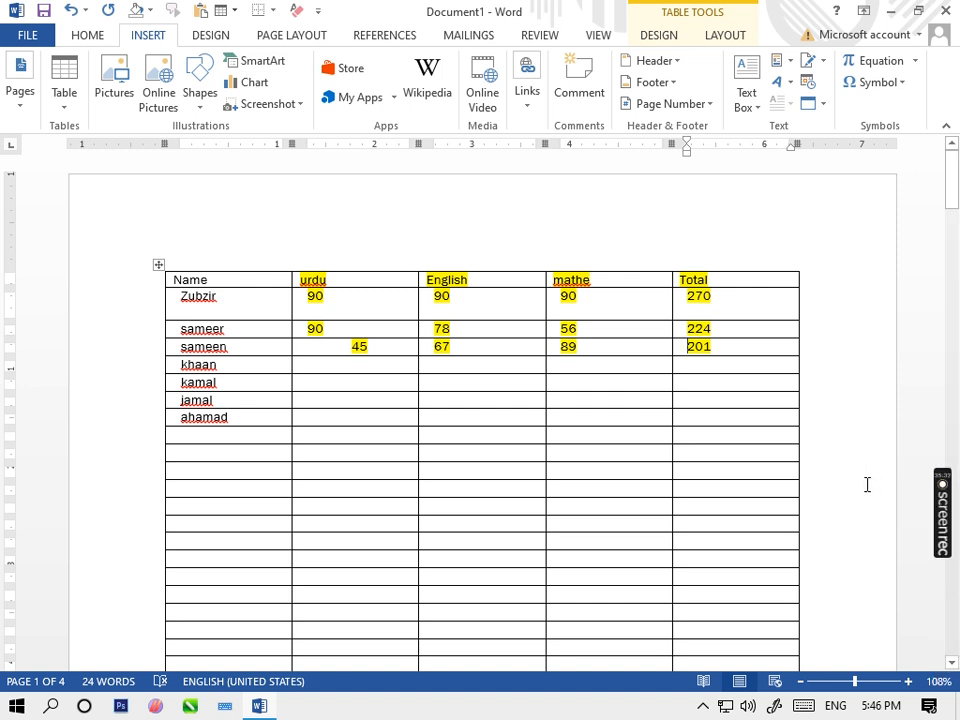
pyautogui.moveTo(950, 492)
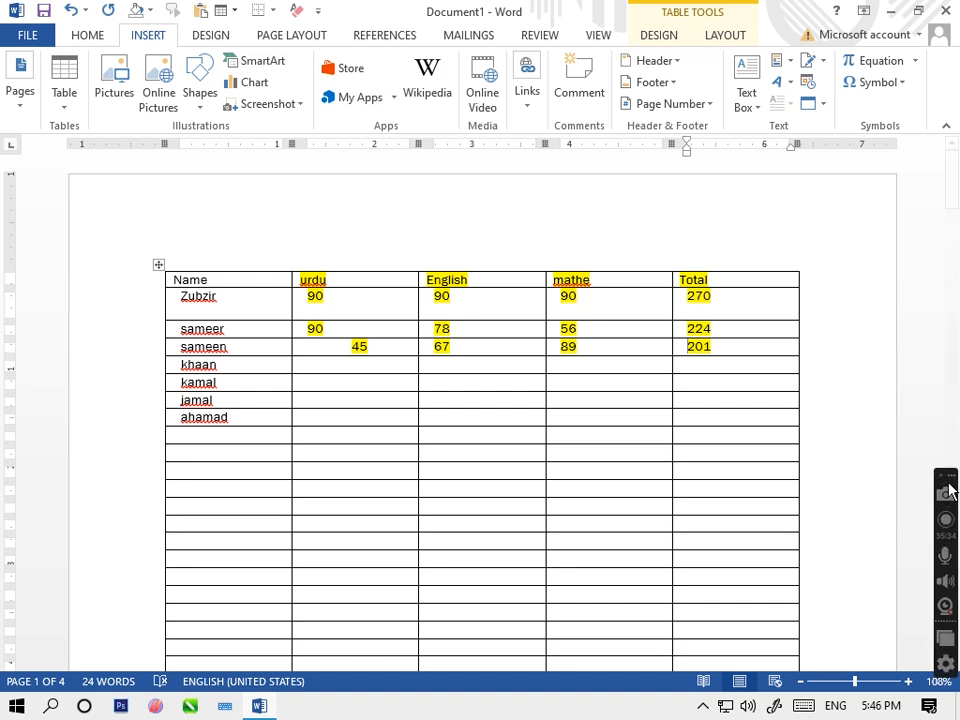